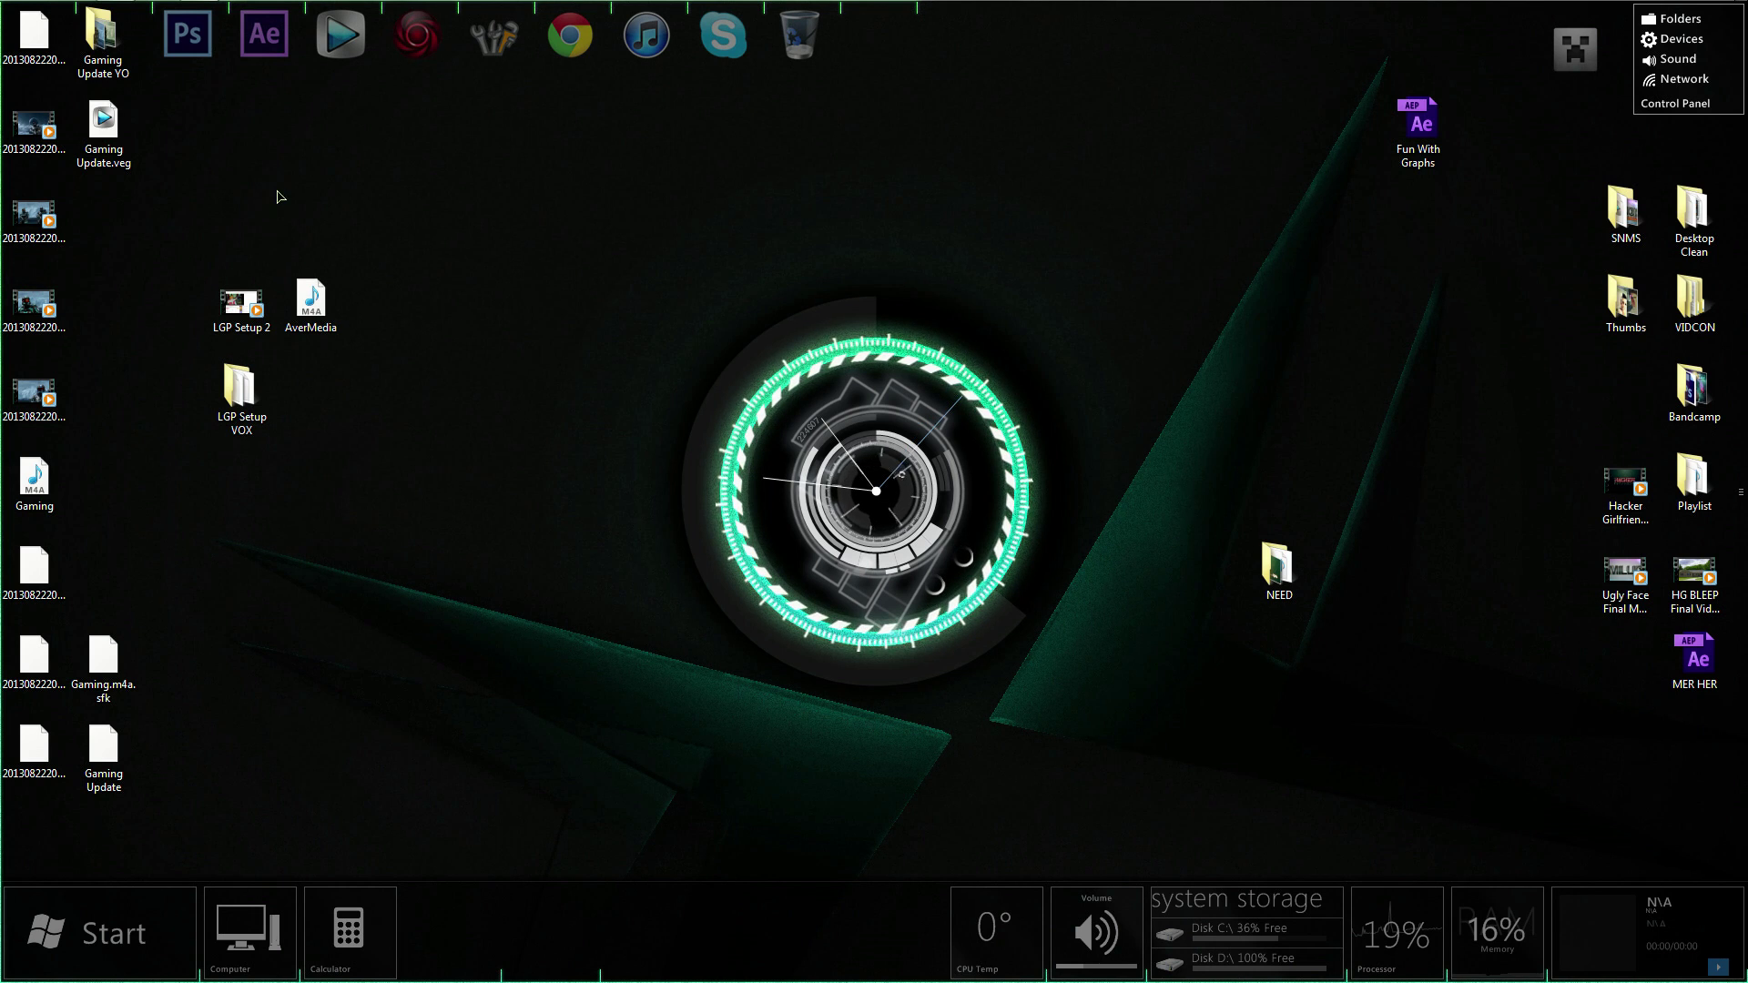
- Switch to the open After Effects project Gaming Update Stuff.aep
mouse_move(1730, 7)
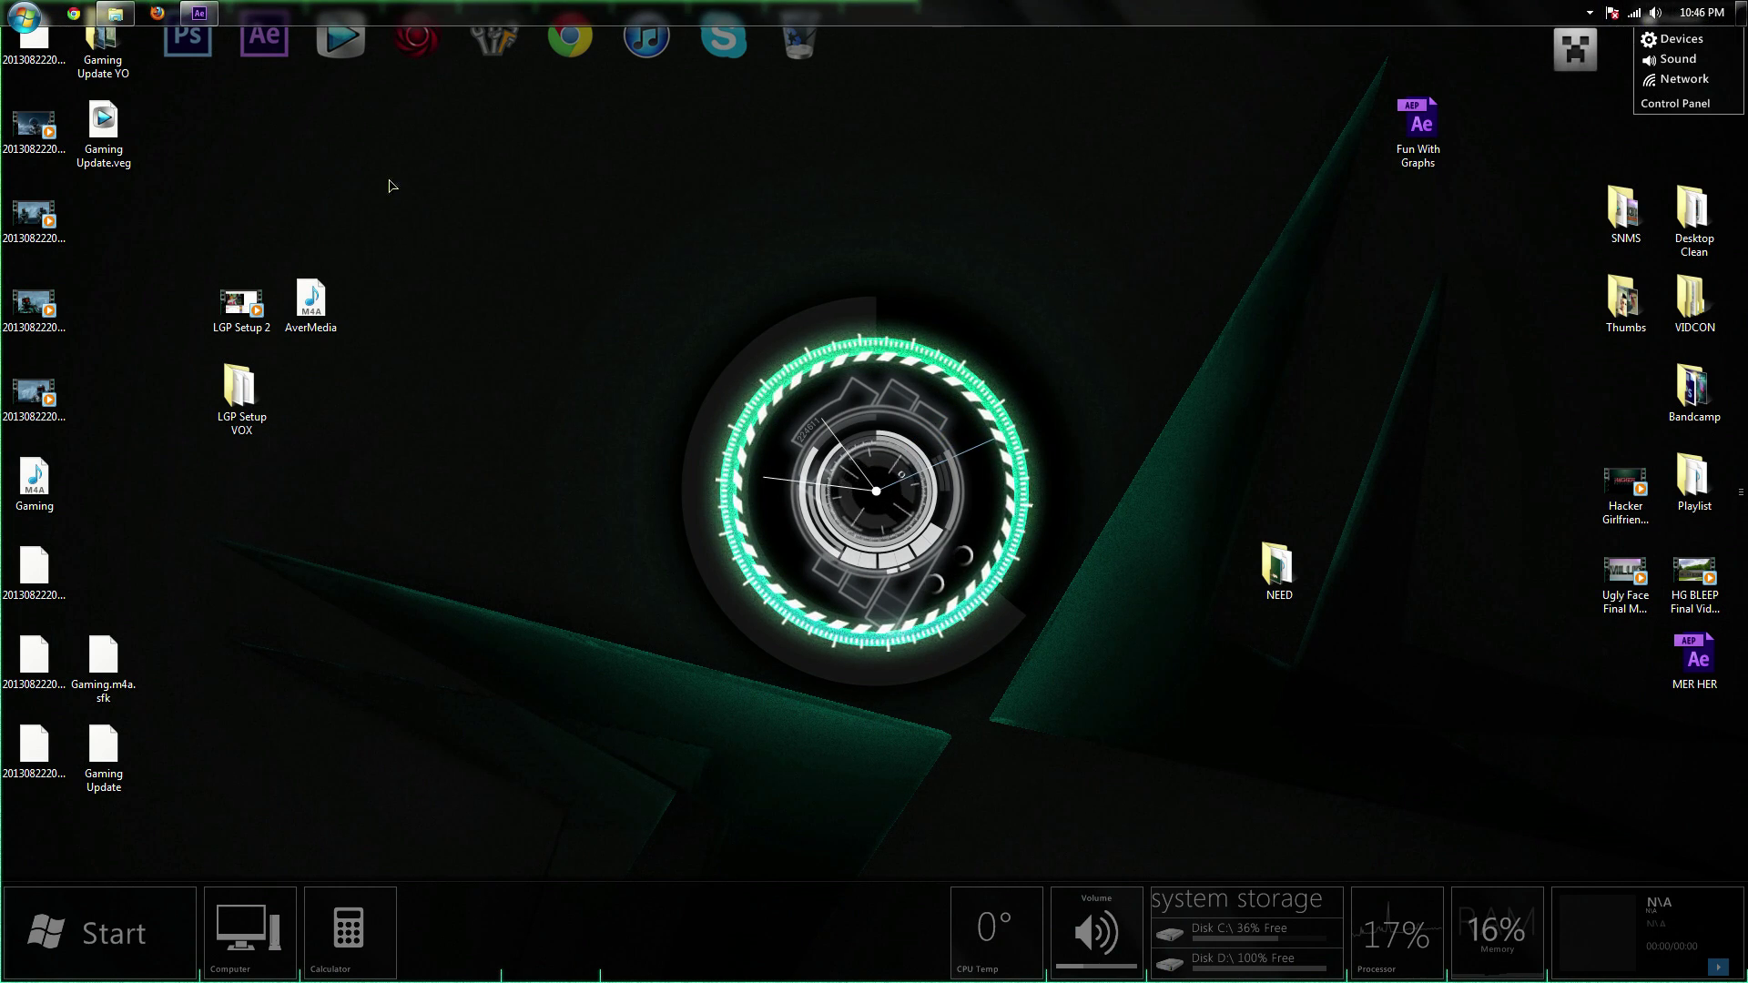
mouse_move(152, 5)
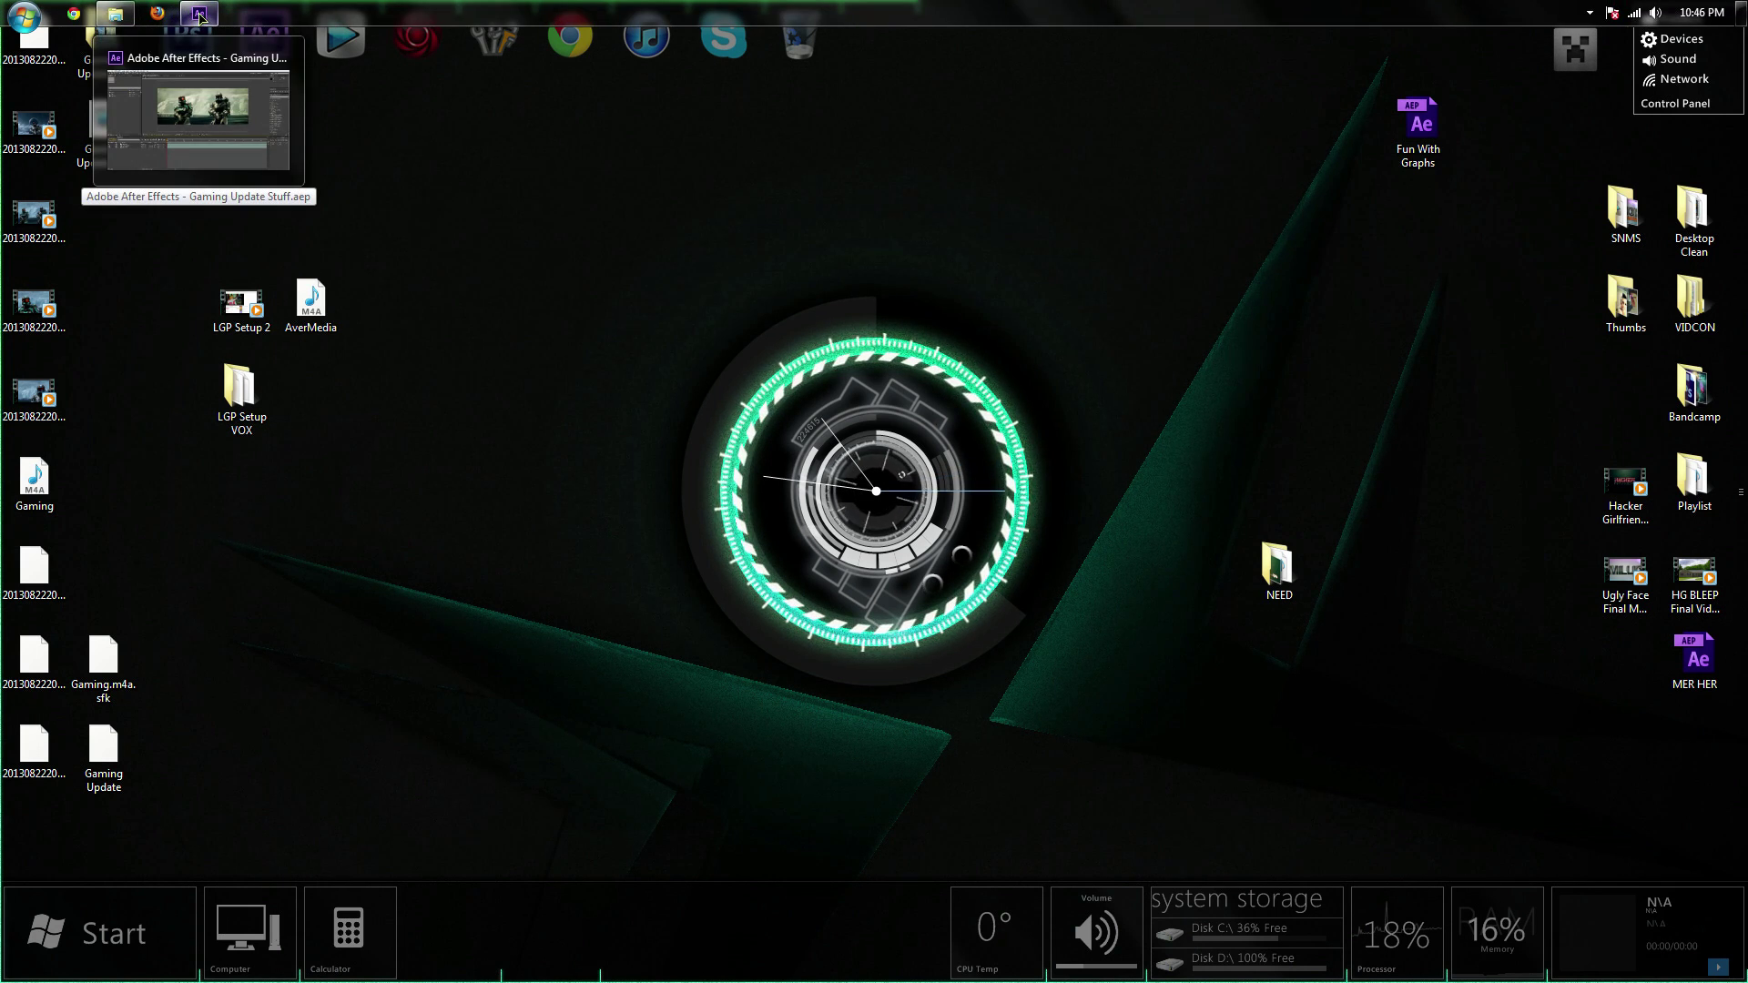
left_click(200, 15)
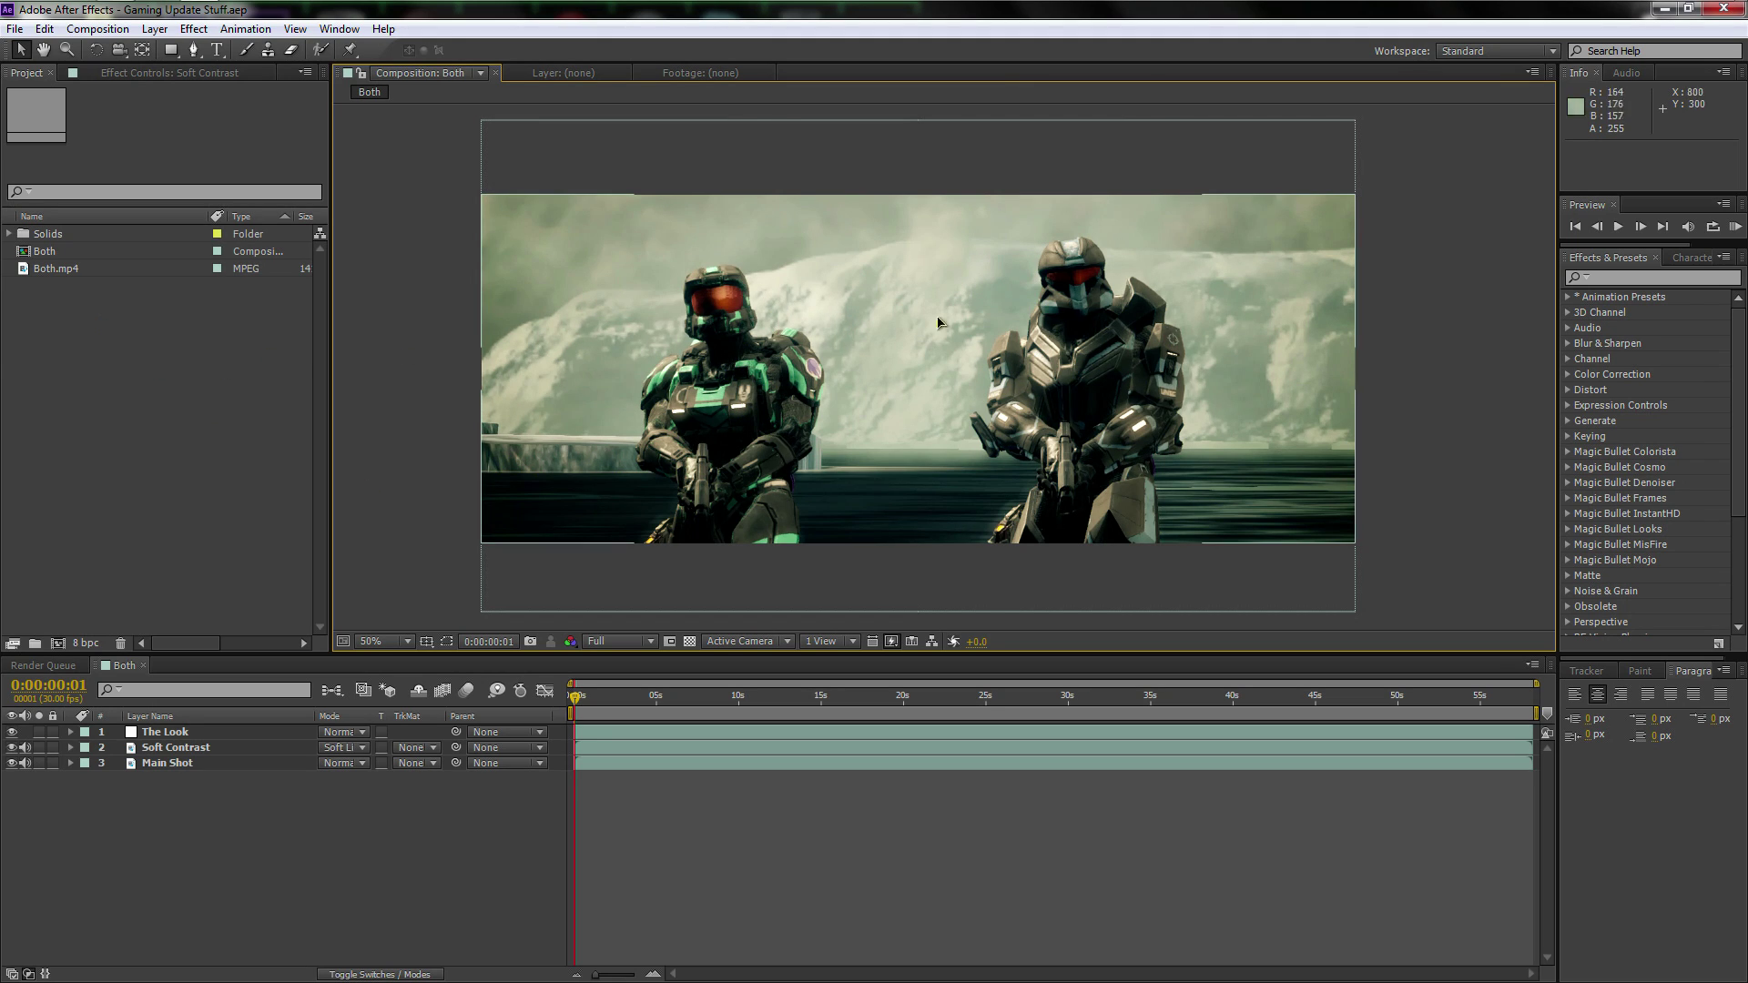
- Examine the two armored characters and the background in the Both composition up close
scroll(878, 399, "up", 2)
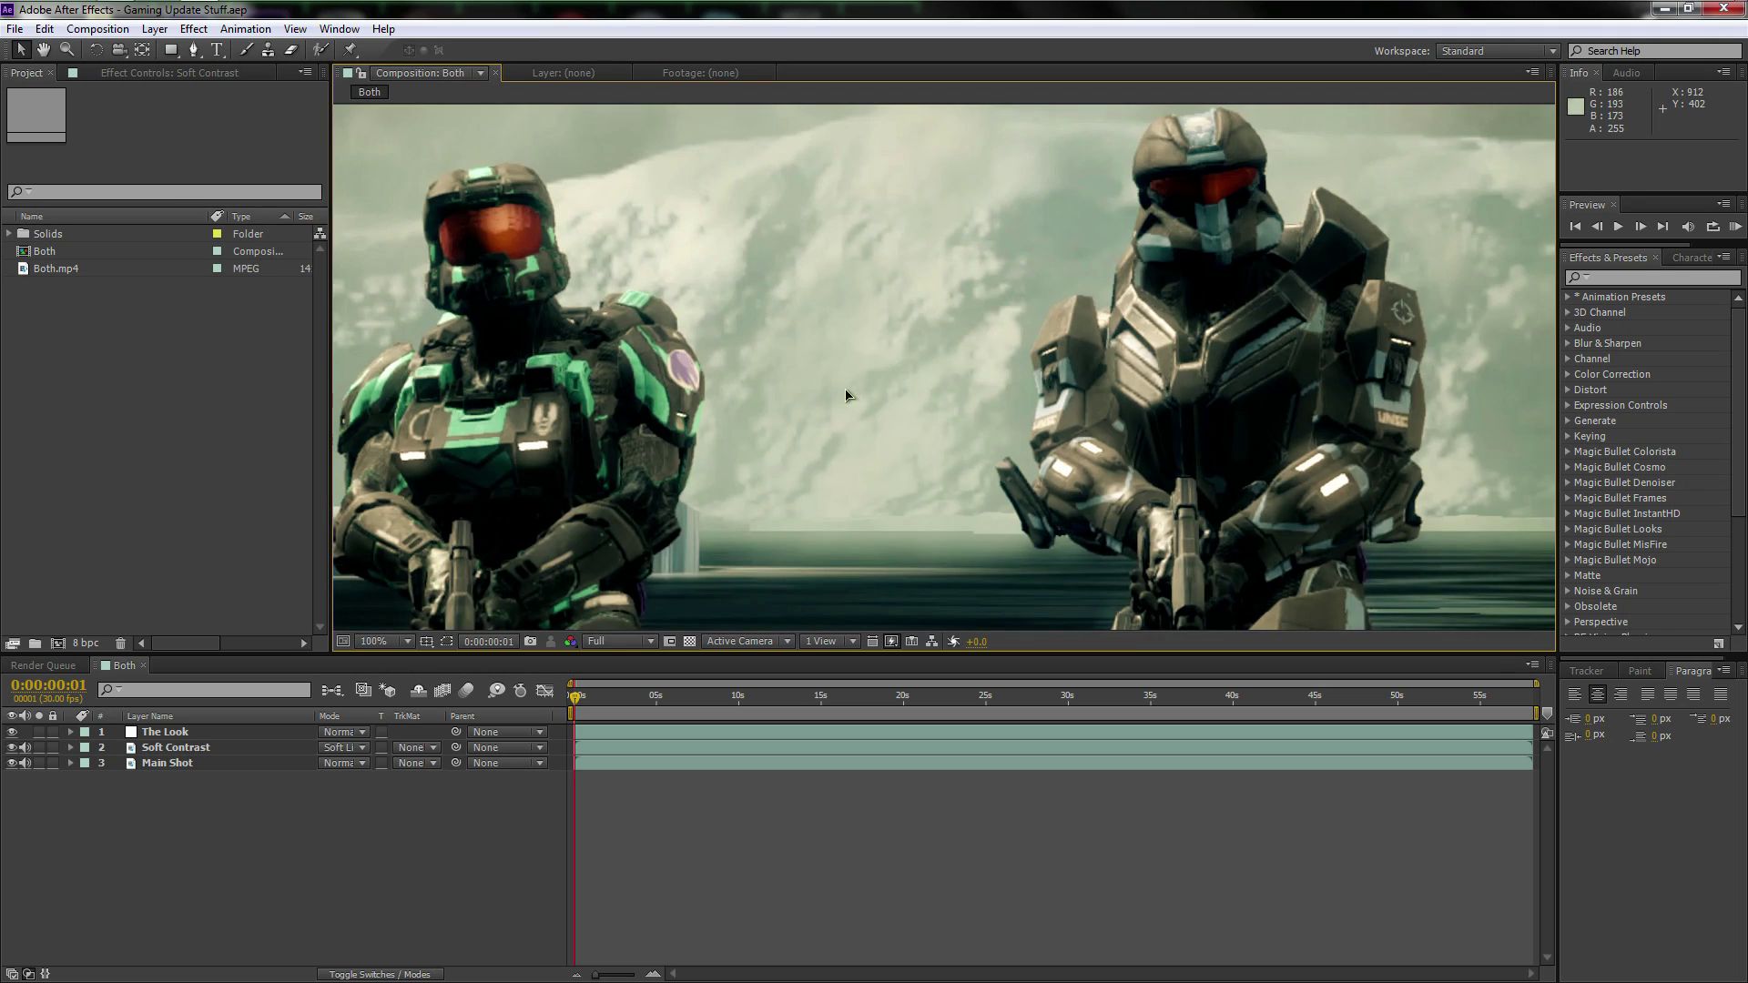
left_click_drag(847, 390, 1038, 351)
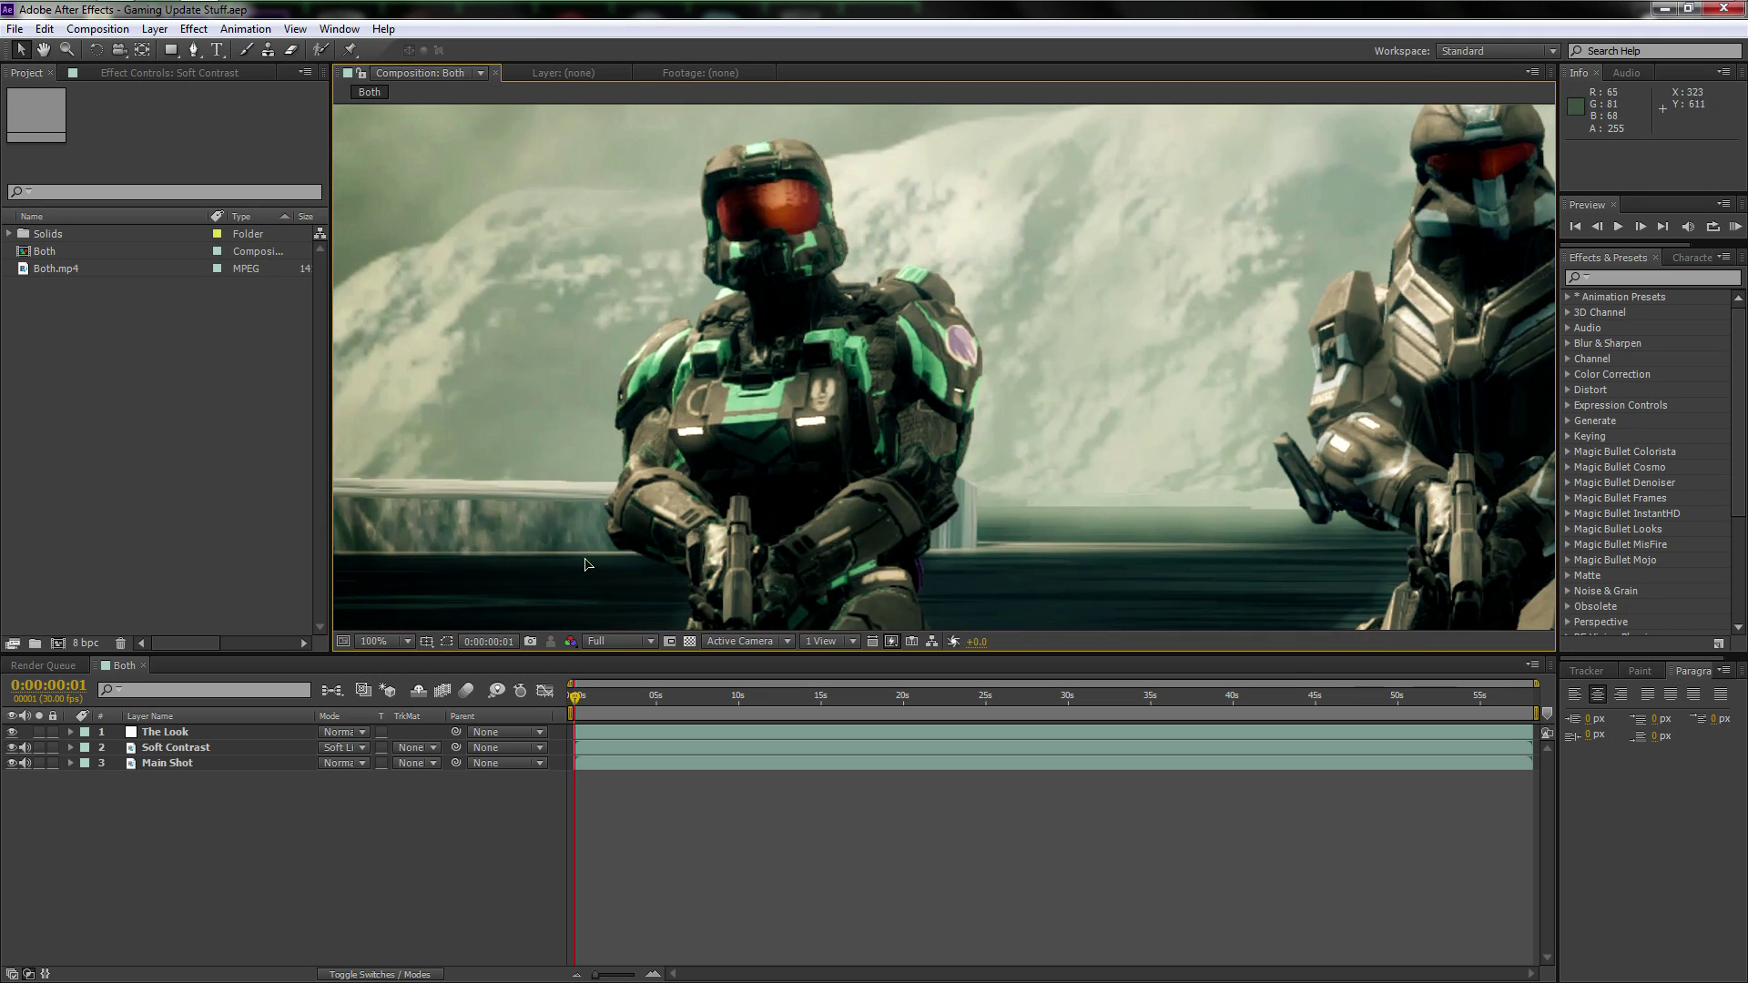
key("space")
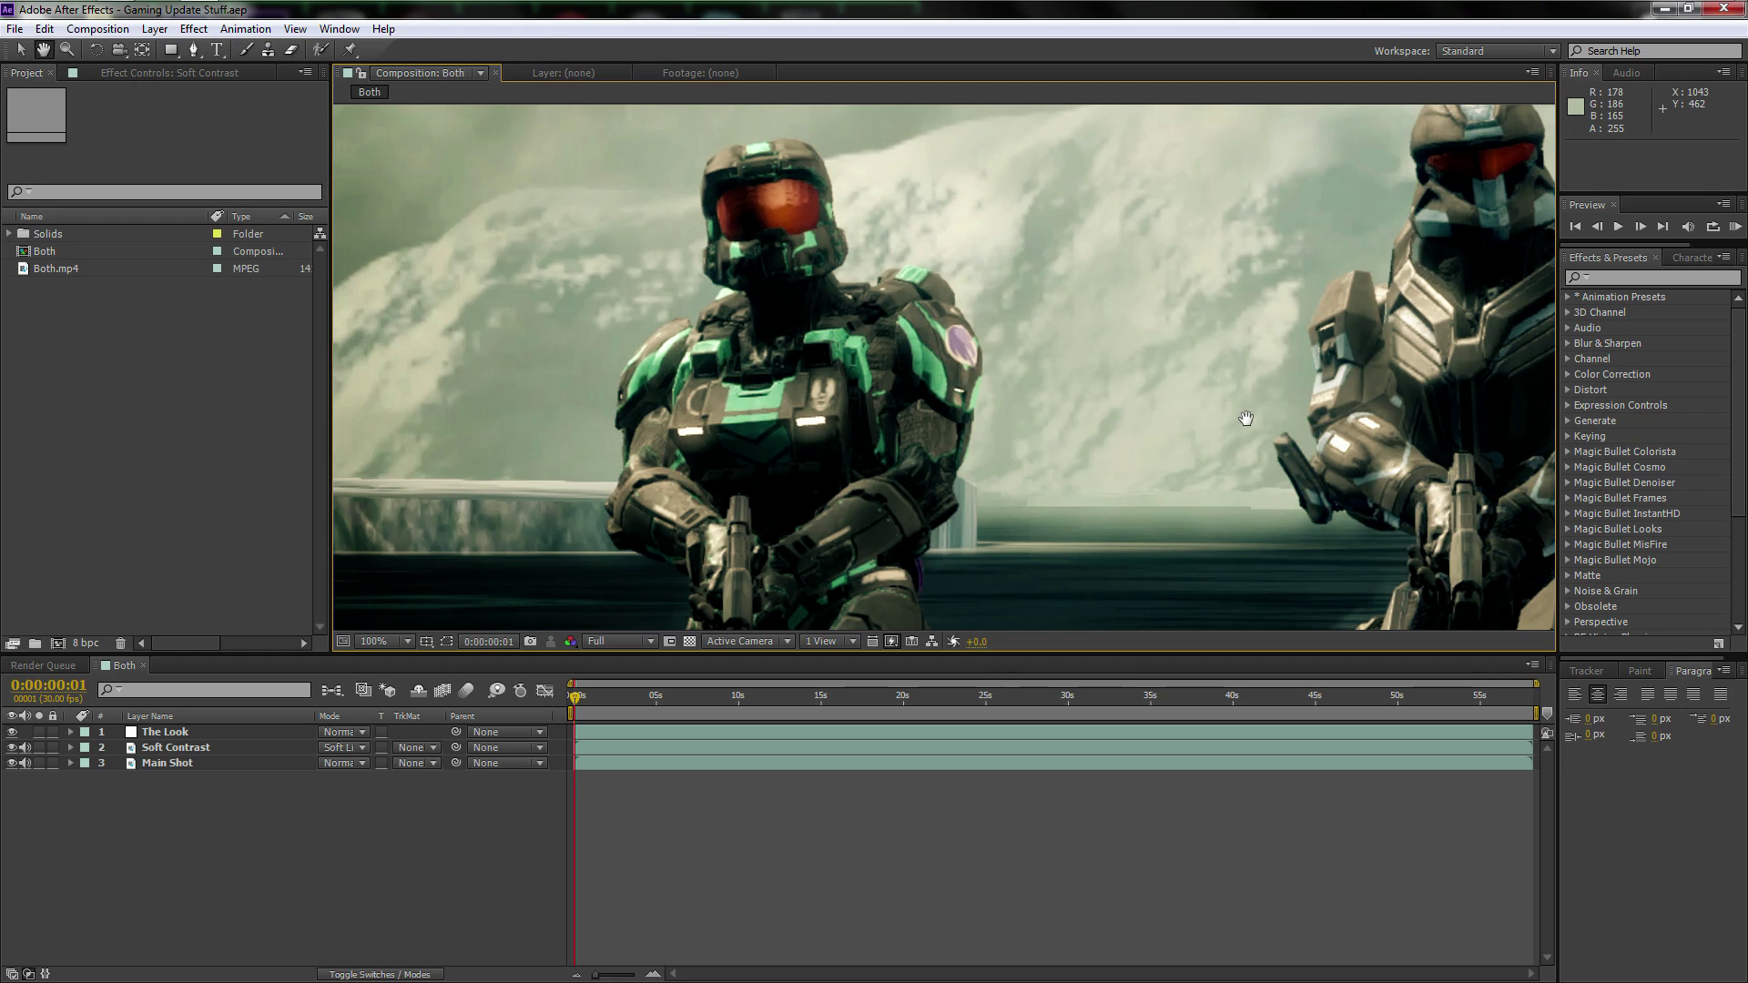
left_click_drag(1246, 418, 1000, 430)
scroll(1038, 420, "down", 2)
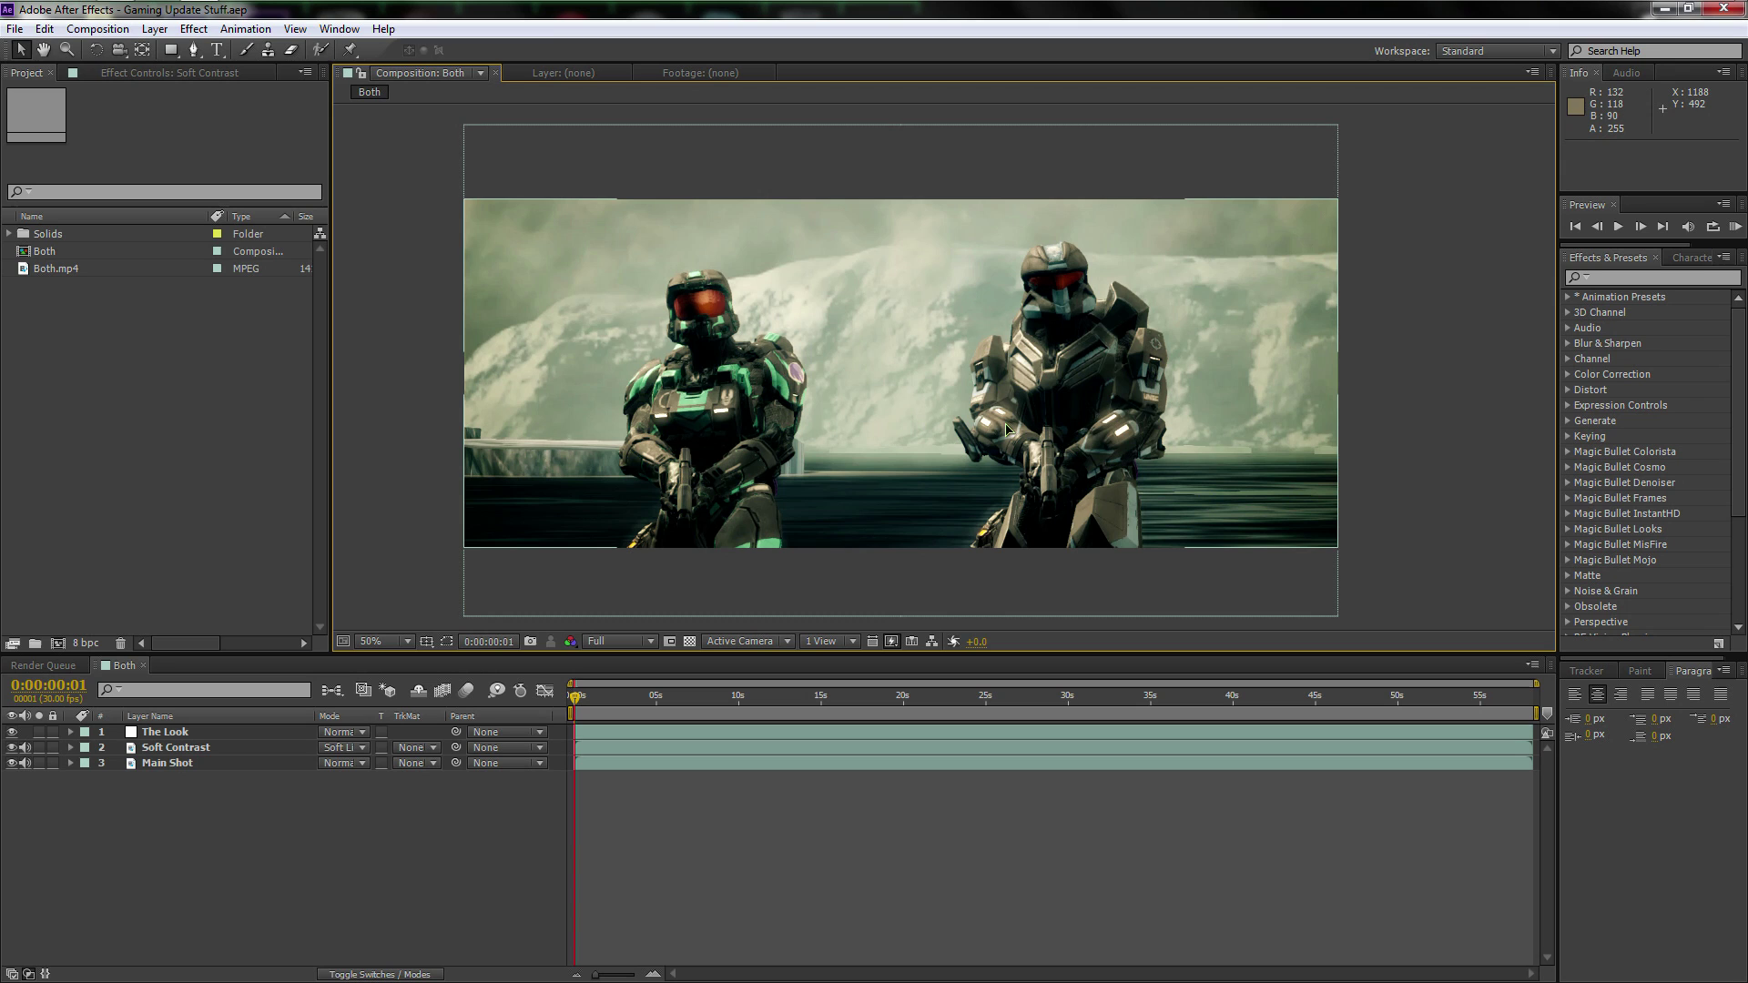
scroll(859, 370, "up", 2)
key("space")
left_click_drag(846, 365, 904, 380)
scroll(904, 380, "down", 2)
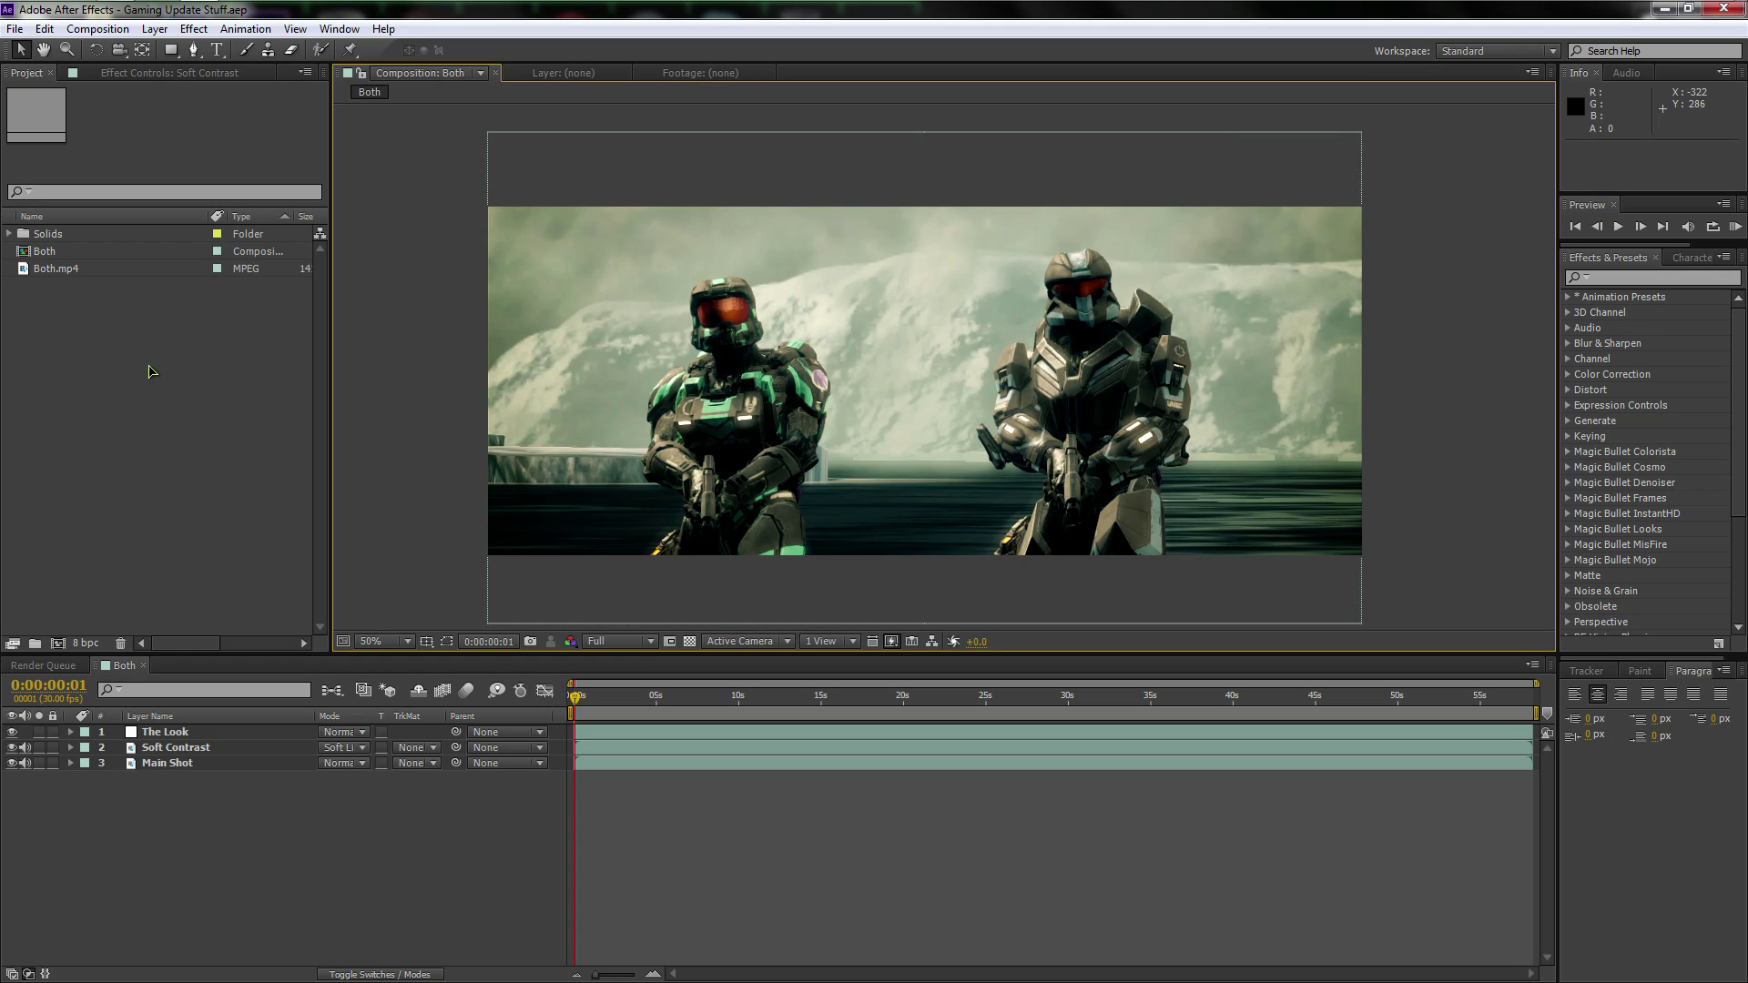
- Import the Eli video from the Gaming Update YO folder and create a new composition from it
double_click(150, 369)
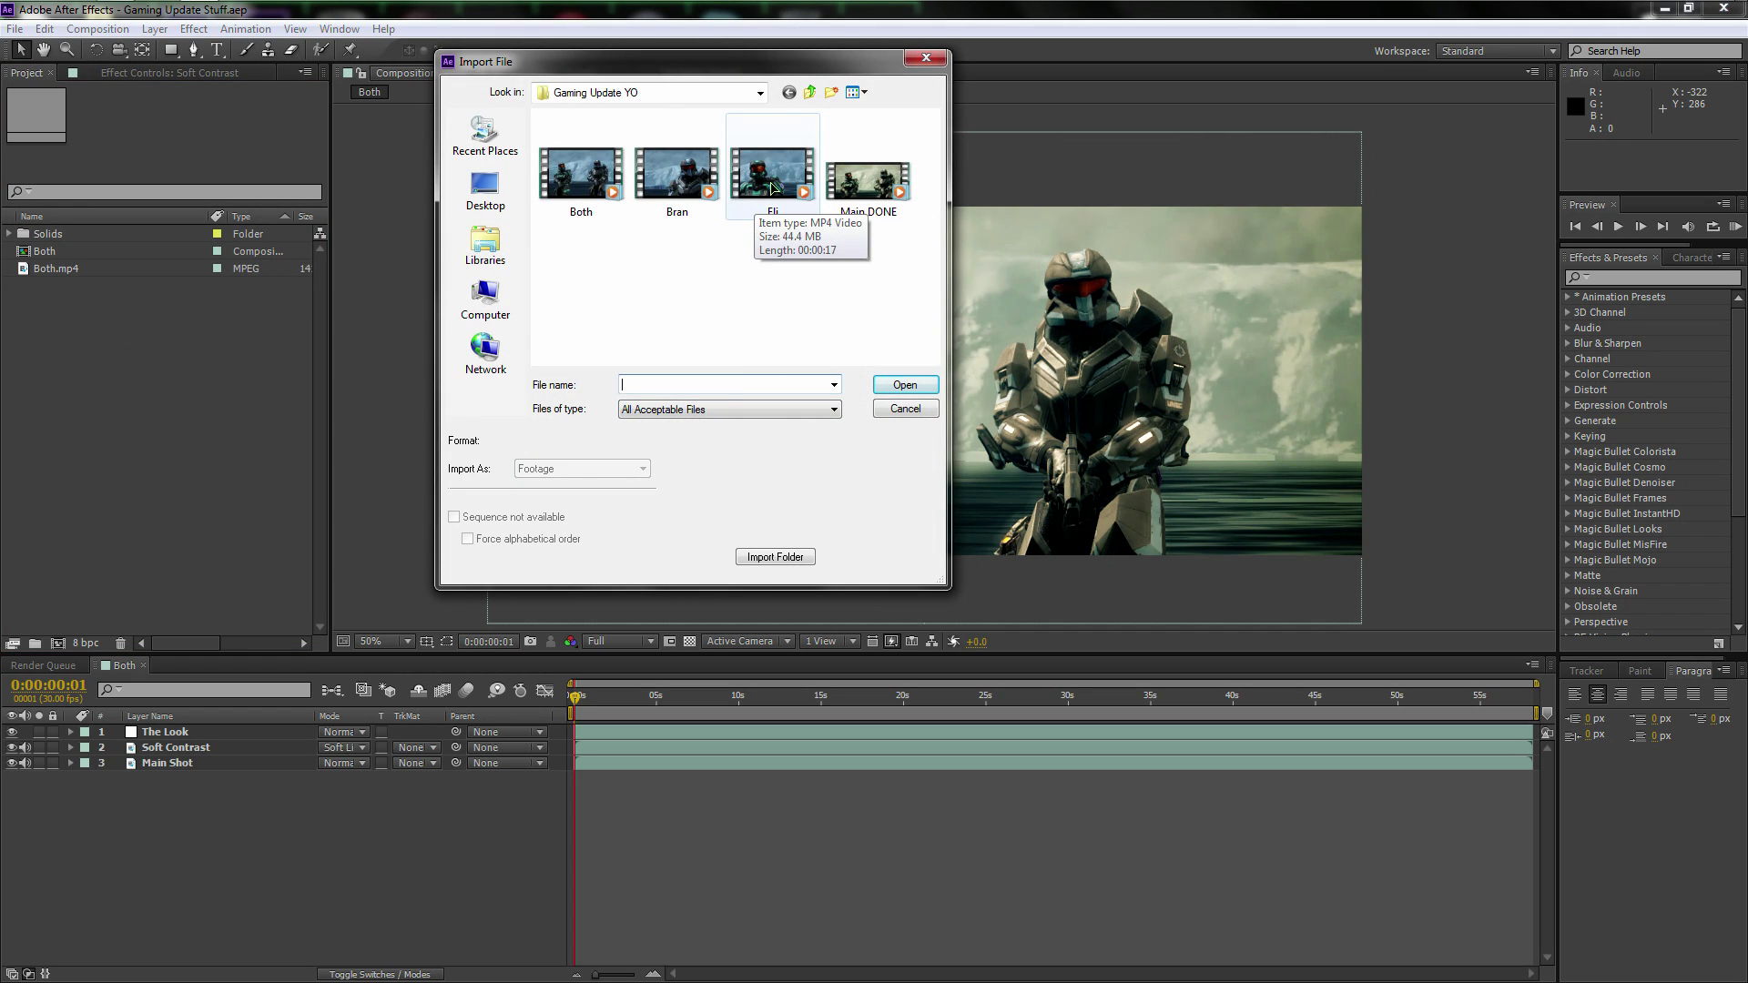
left_click(774, 173)
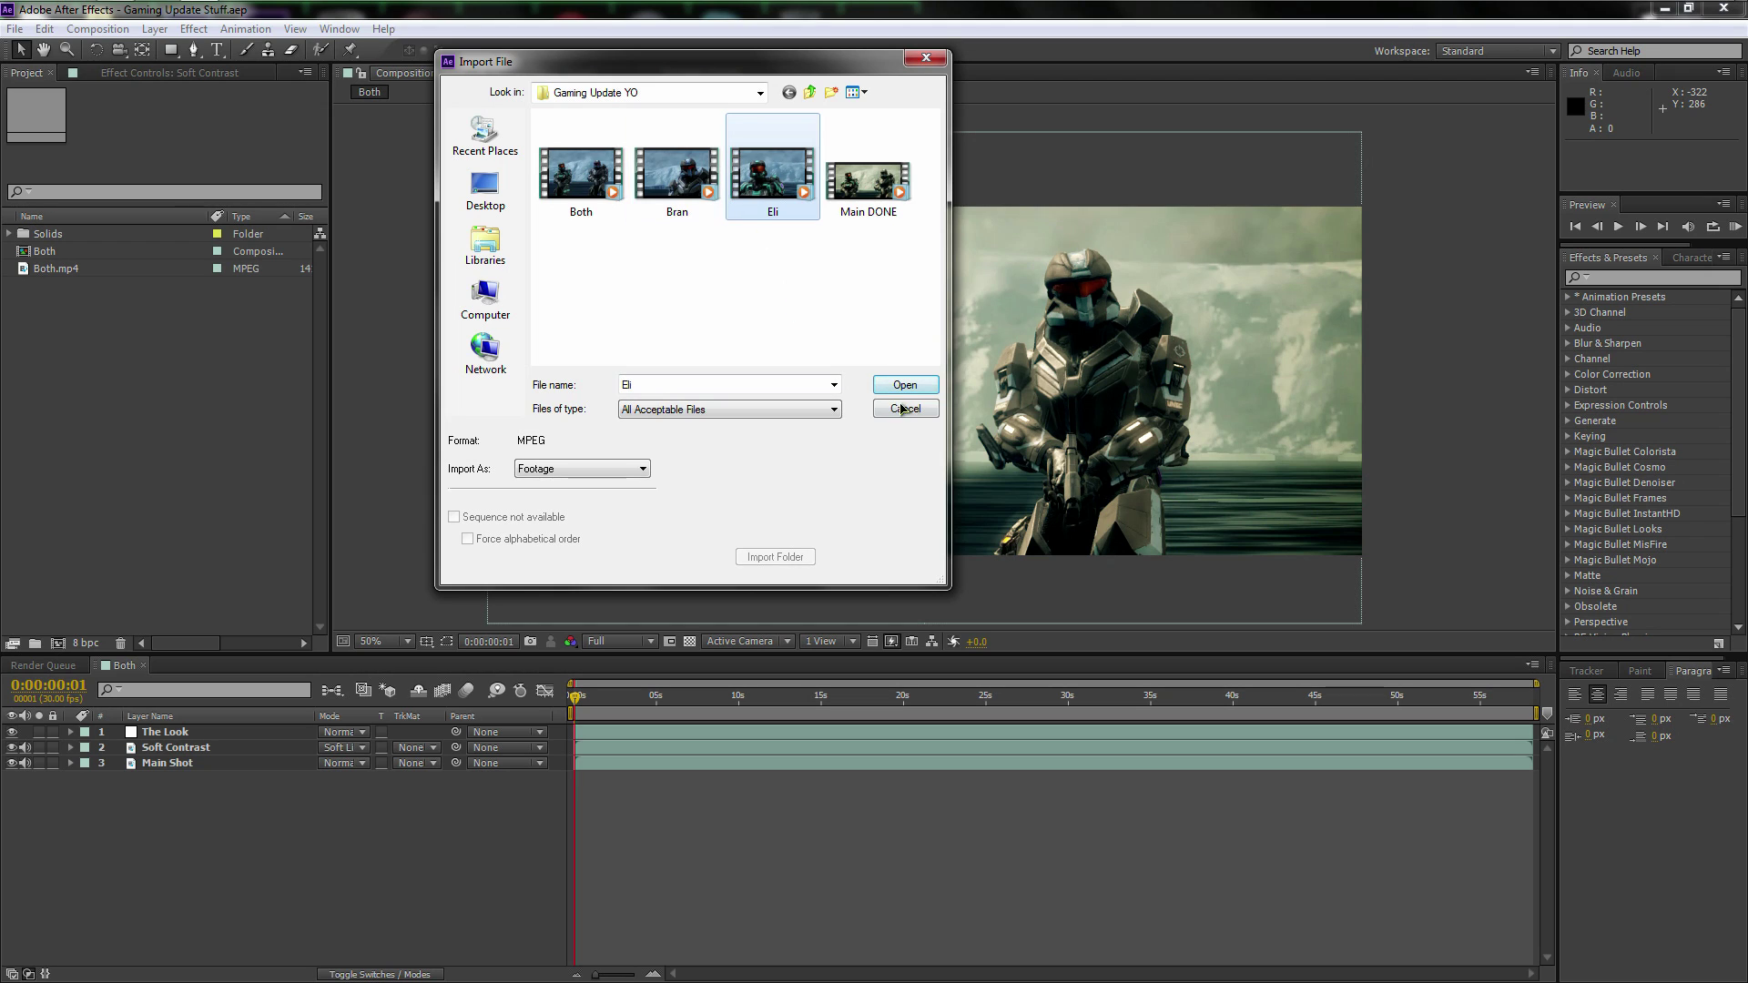
left_click(907, 386)
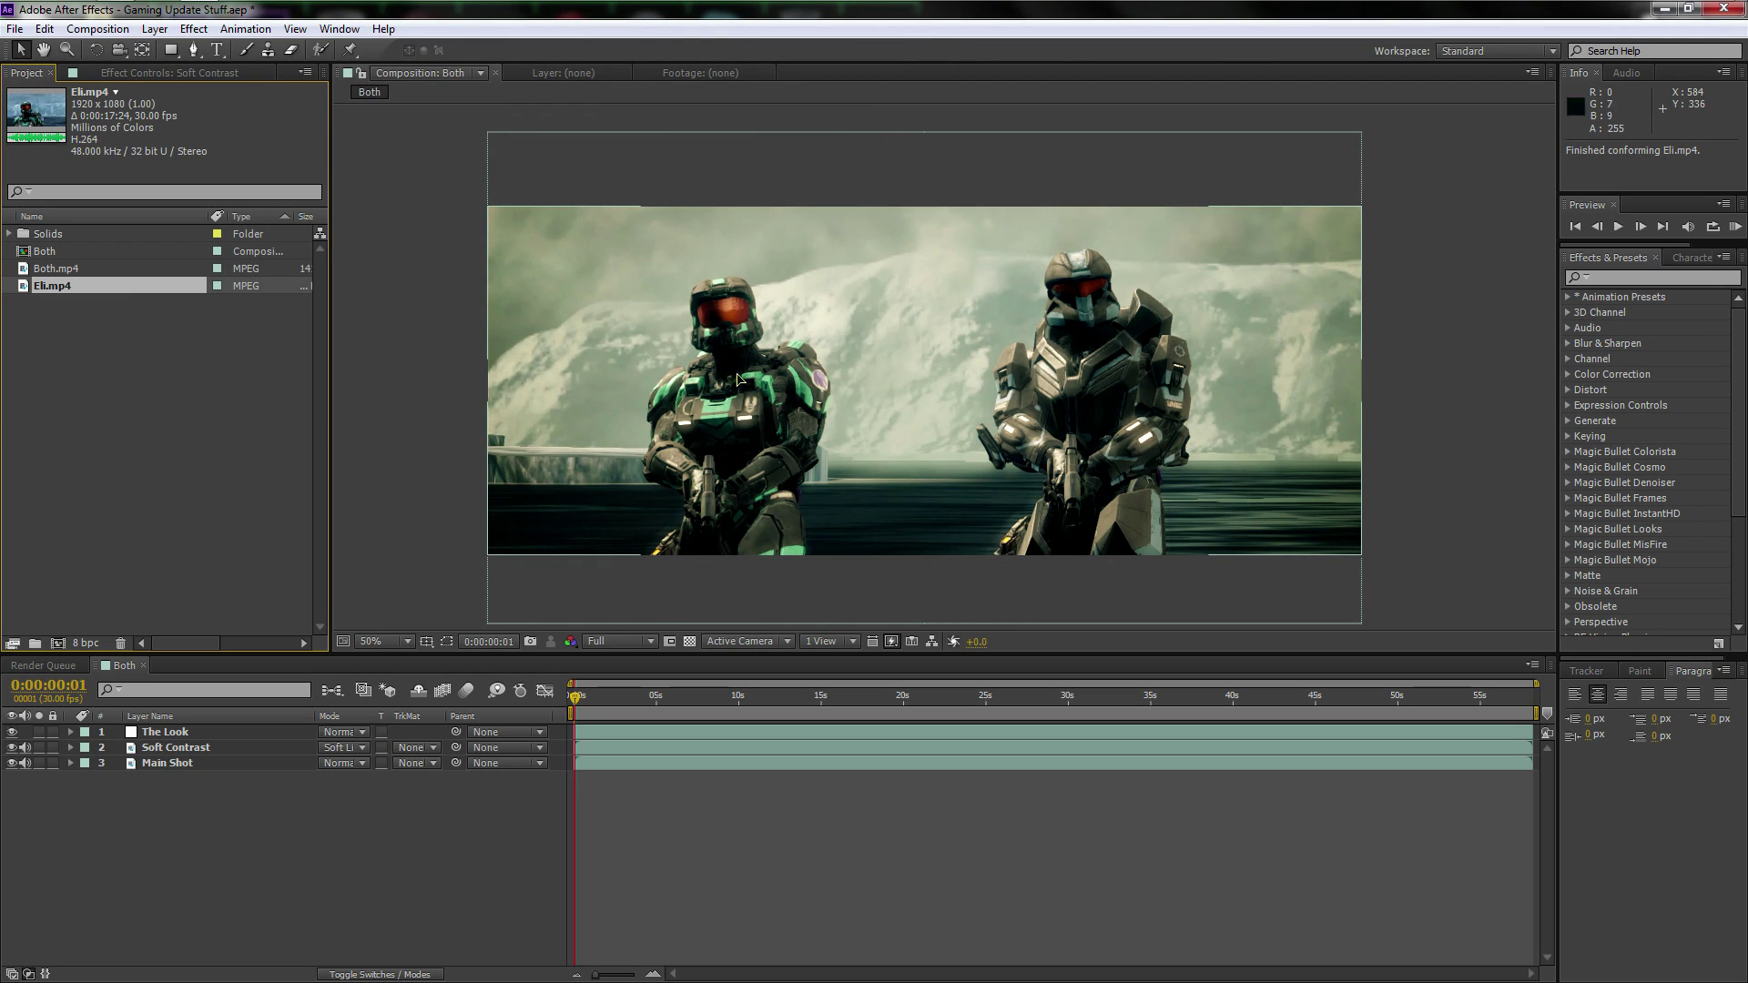
left_click_drag(56, 290, 66, 644)
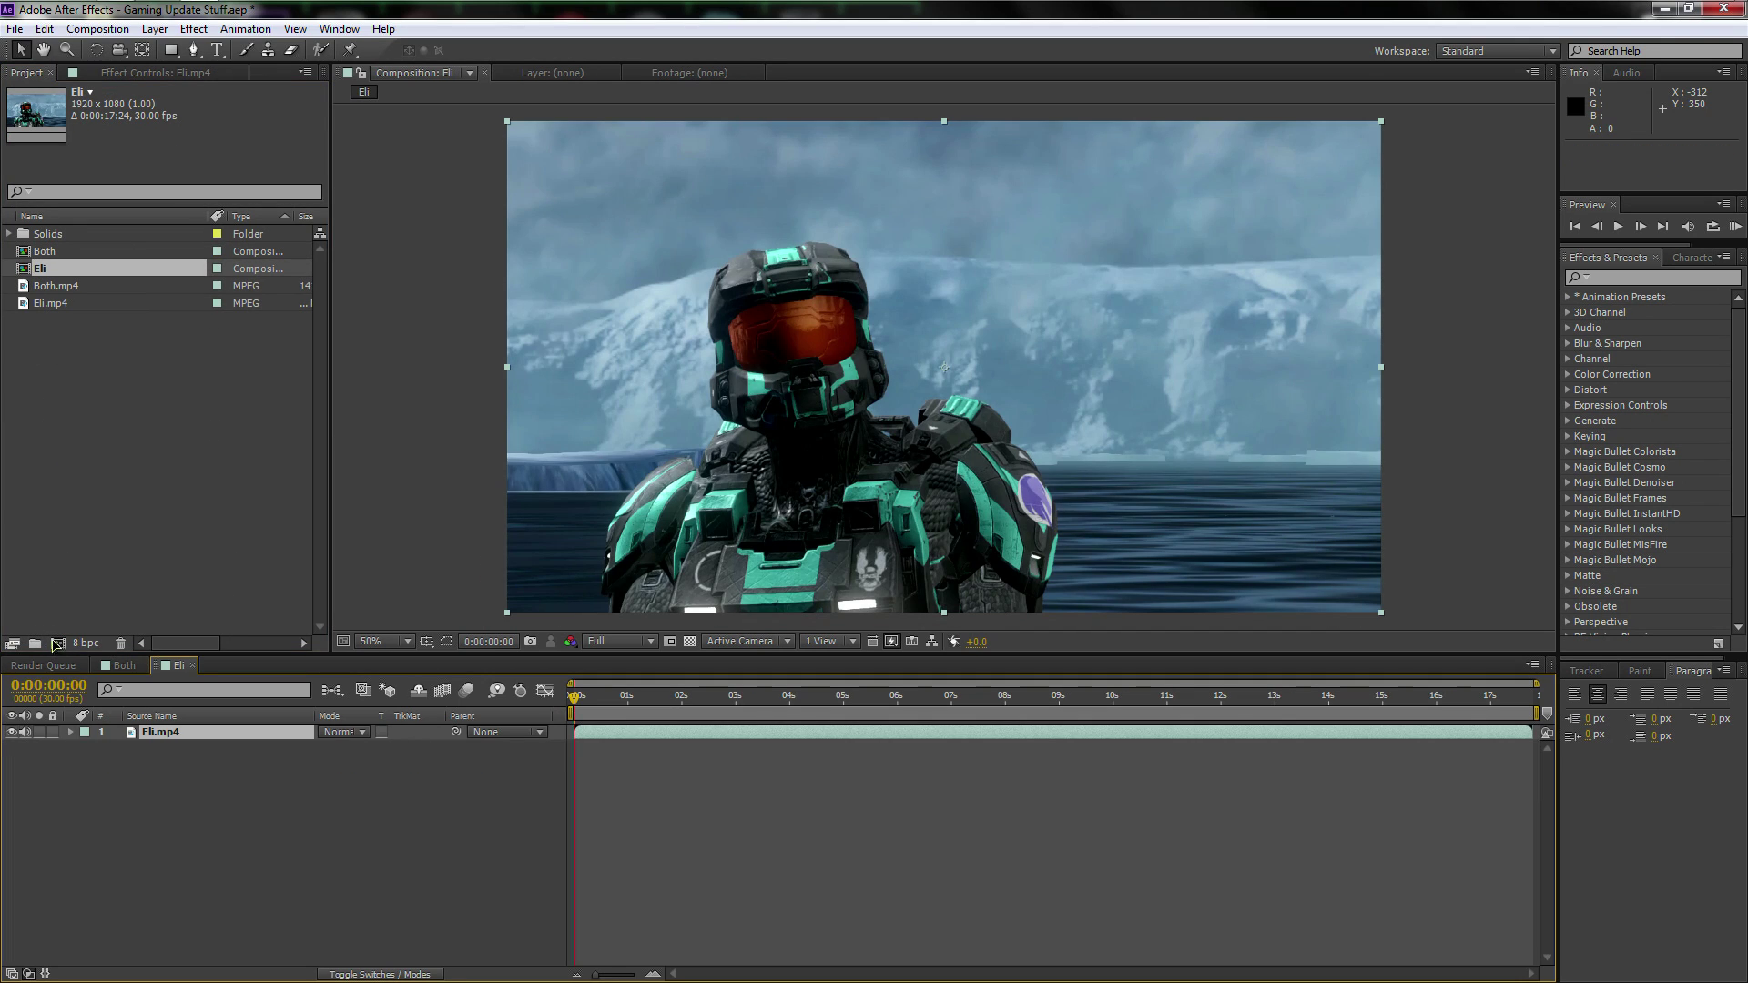
- Examine the armored character's outline against the icy background in the Eli composition
key("period")
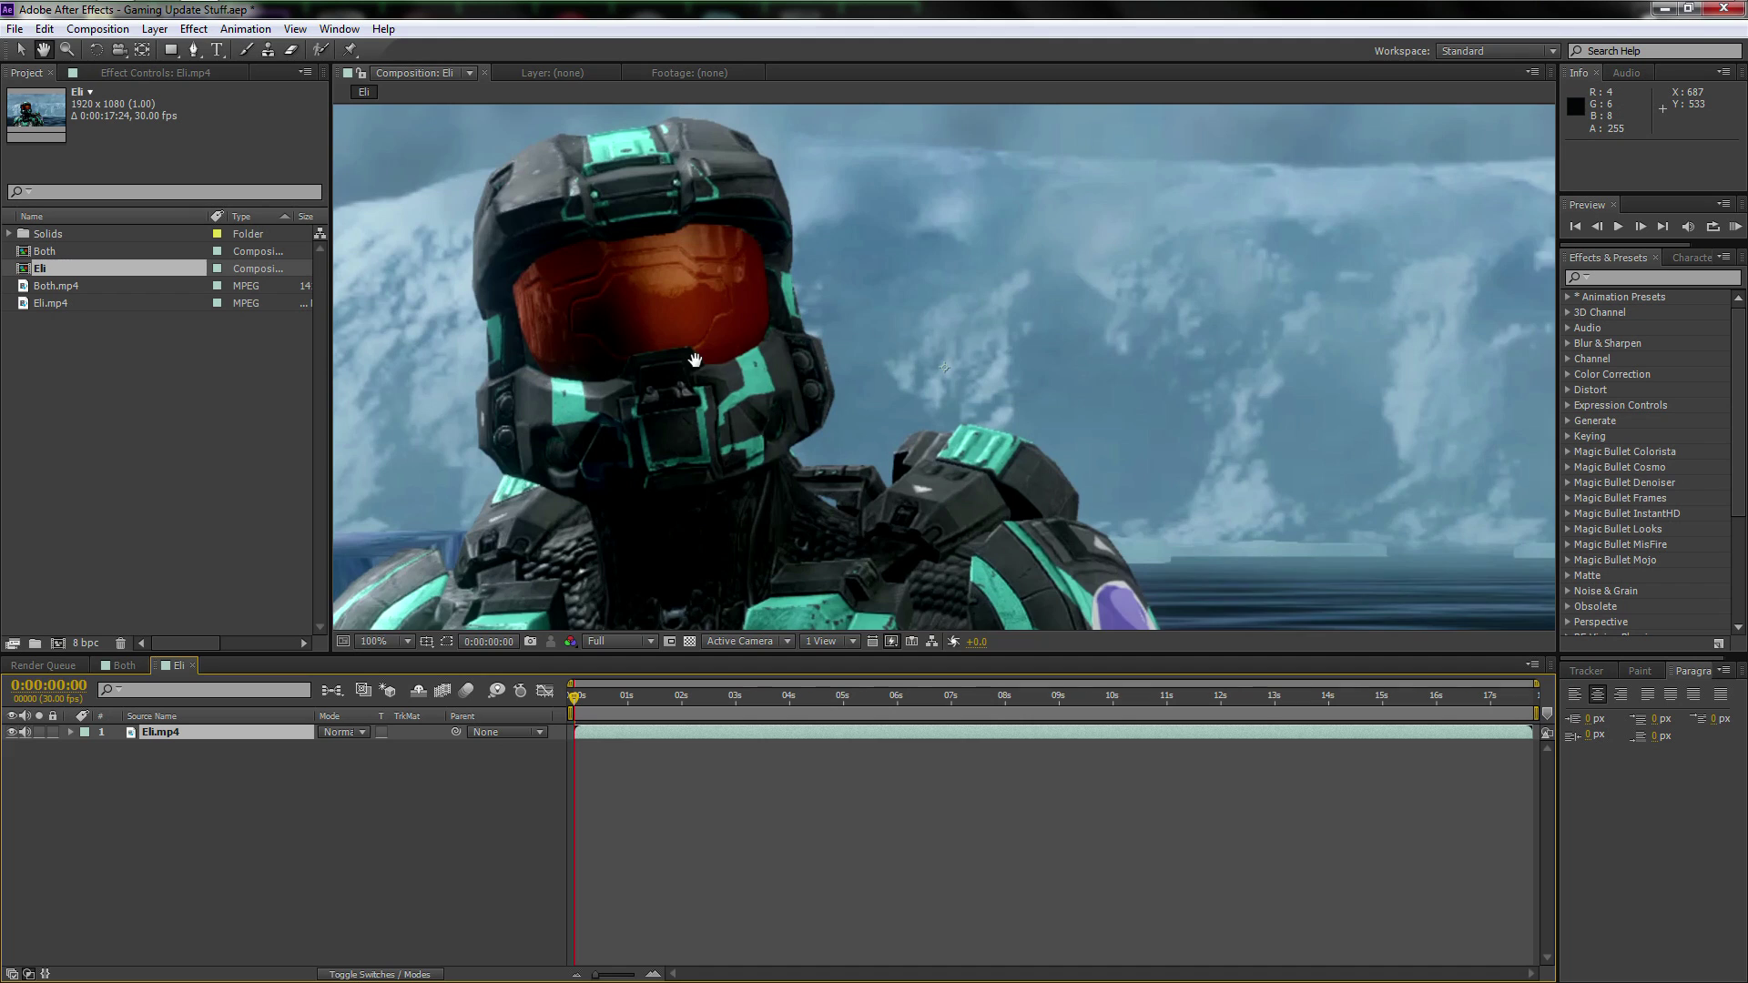
left_click_drag(695, 359, 775, 380)
key("comma")
key("h")
left_click_drag(939, 401, 896, 380)
key("v")
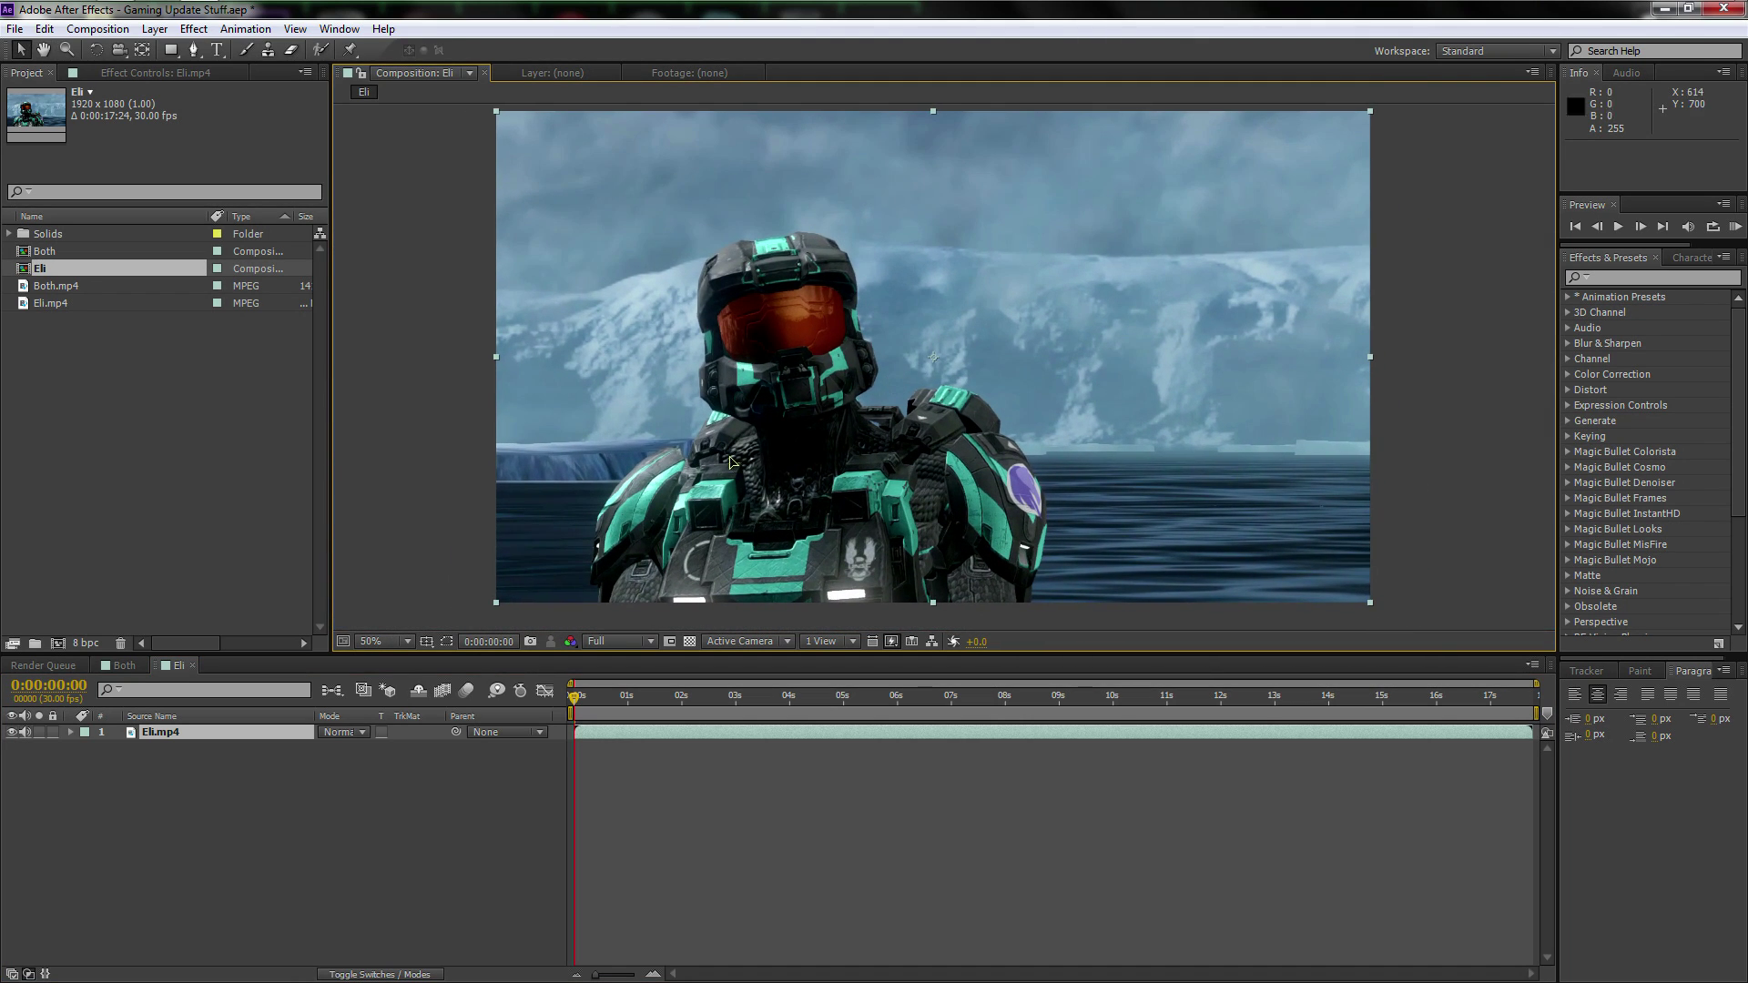
mouse_move(586, 700)
left_mouse_down()
mouse_move(897, 698)
mouse_move(576, 698)
left_mouse_up()
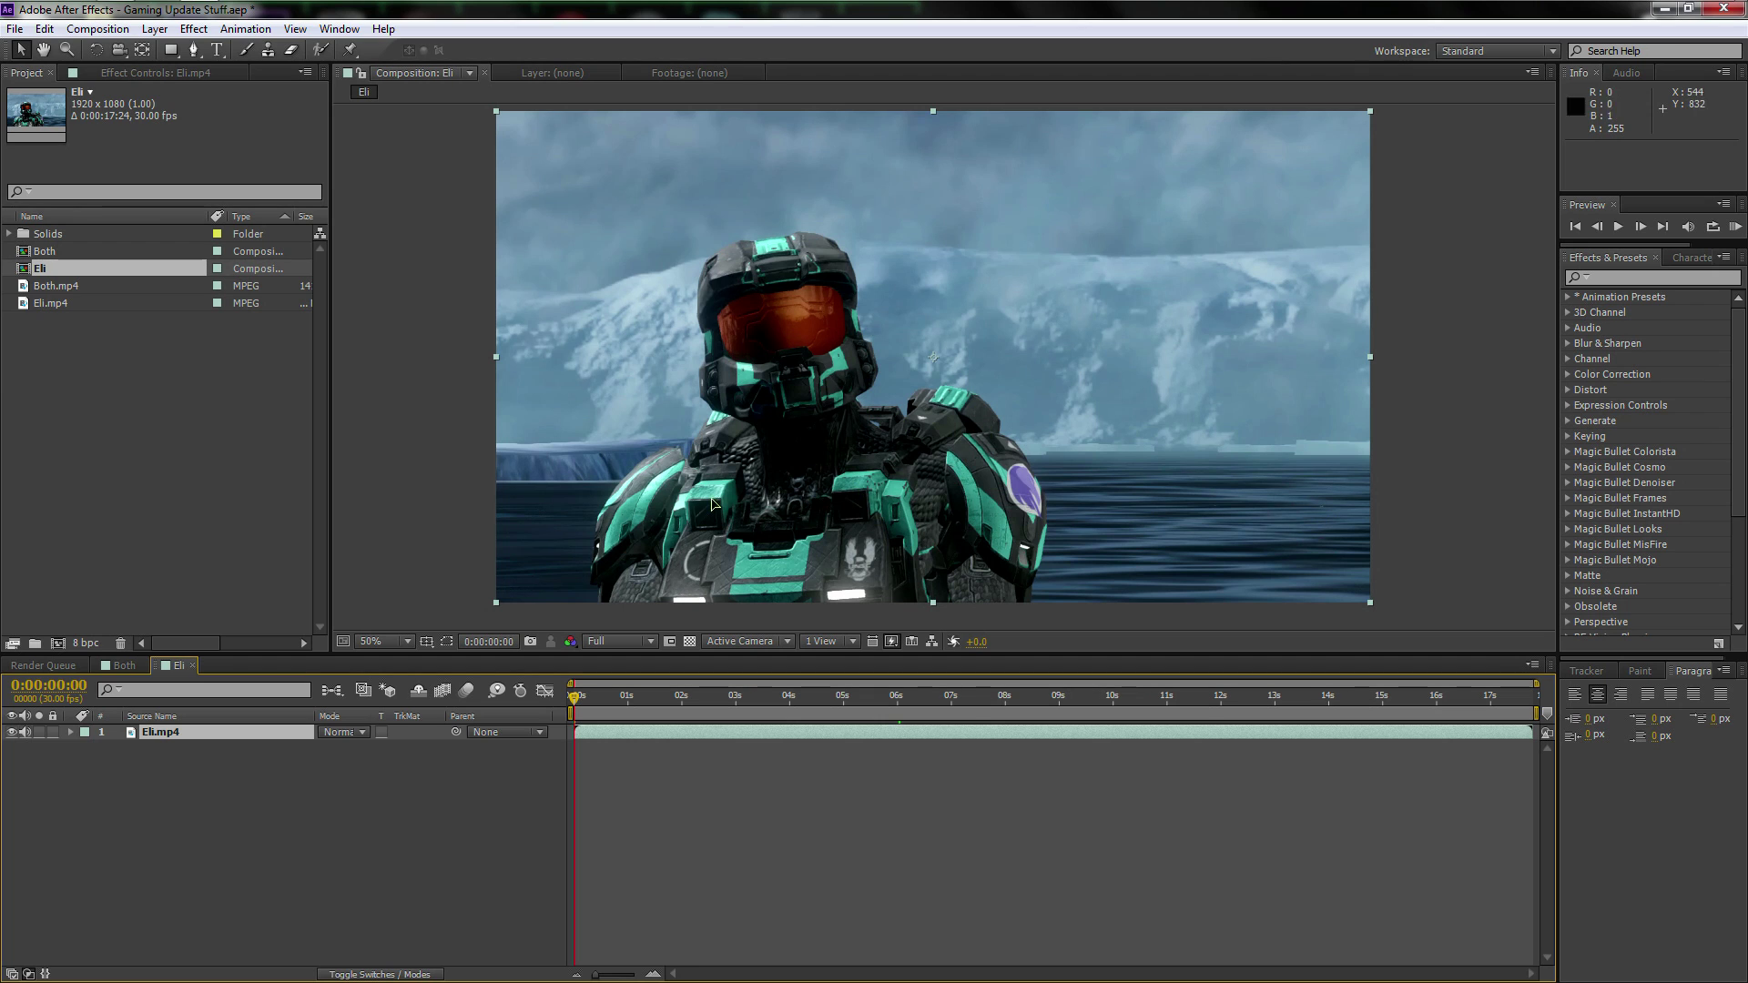
scroll(673, 471, "up", 2)
left_click_drag(673, 471, 1037, 422)
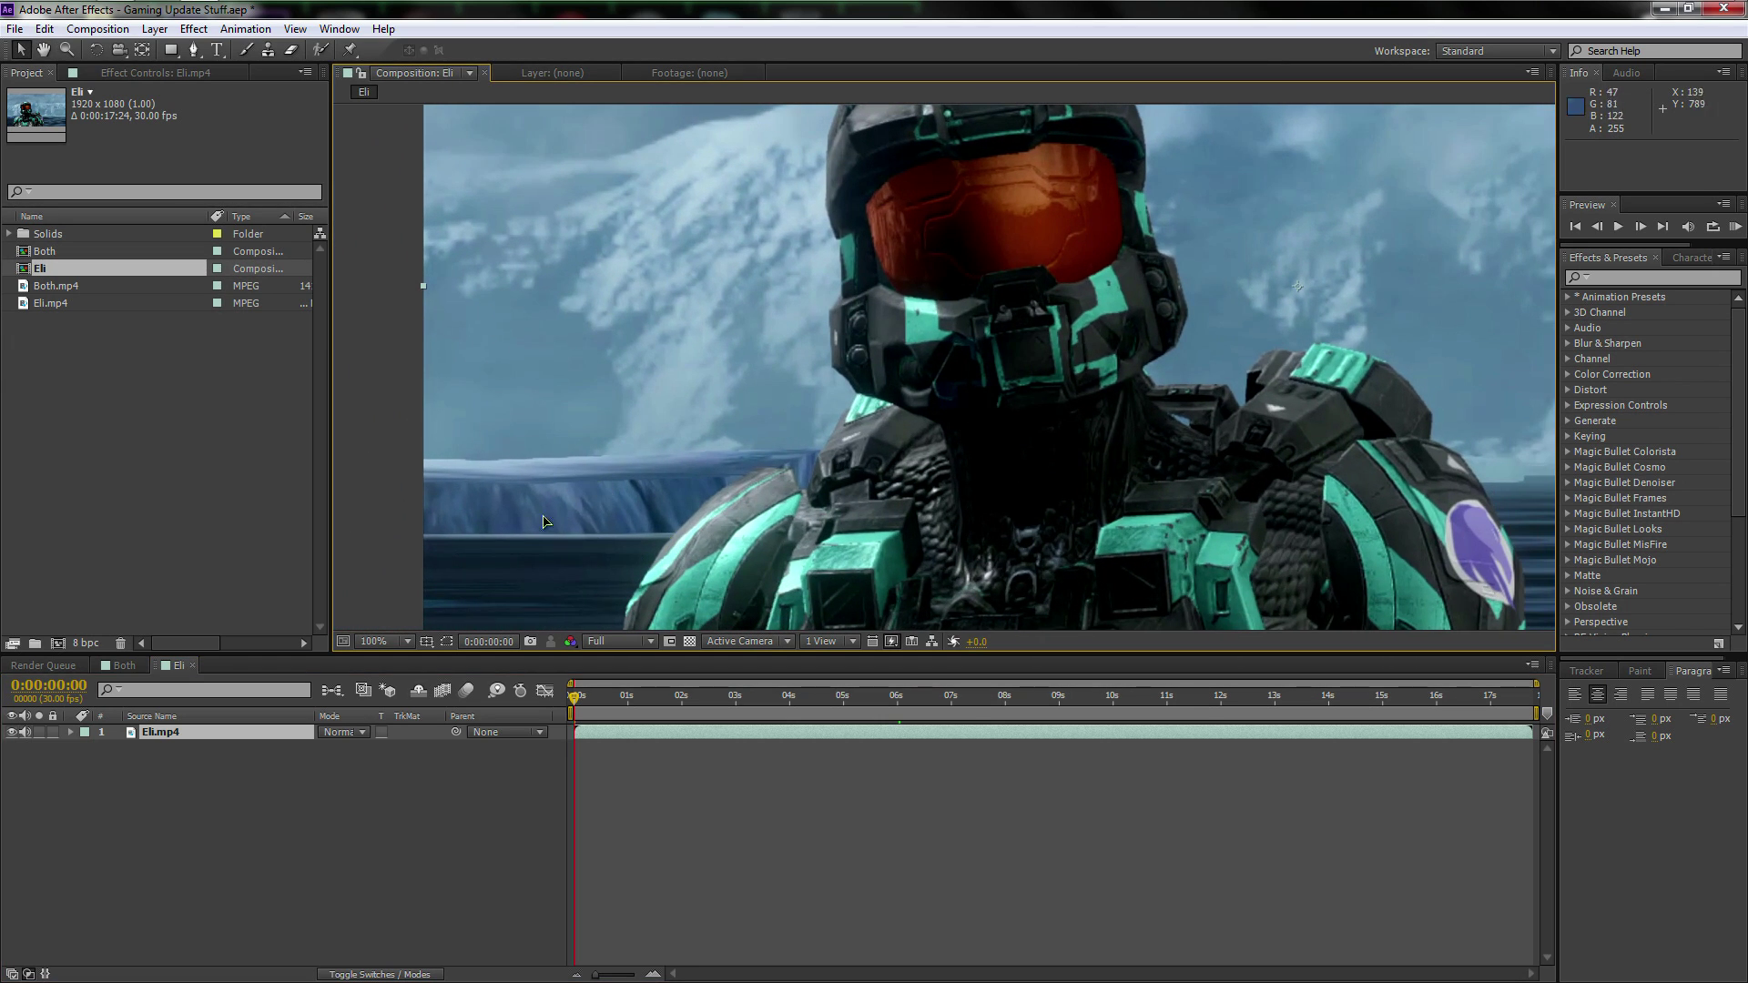
left_click_drag(1229, 351, 898, 372)
scroll(1022, 370, "down", 2)
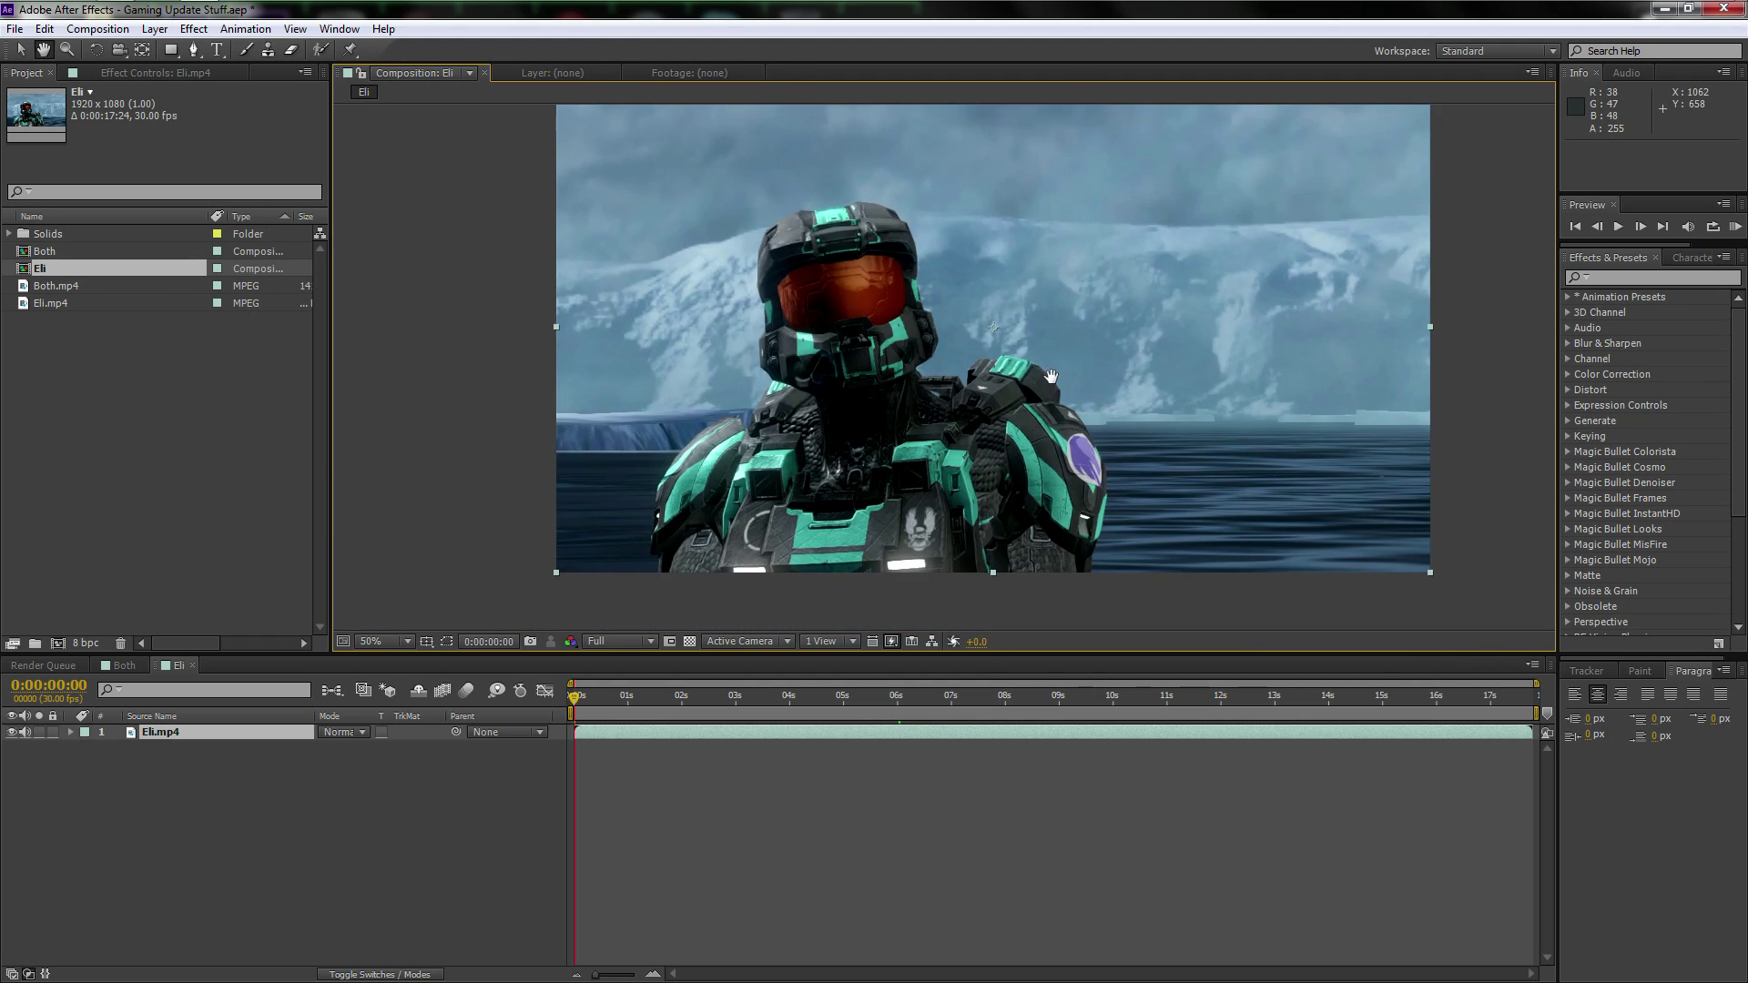
left_click_drag(1042, 373, 988, 419)
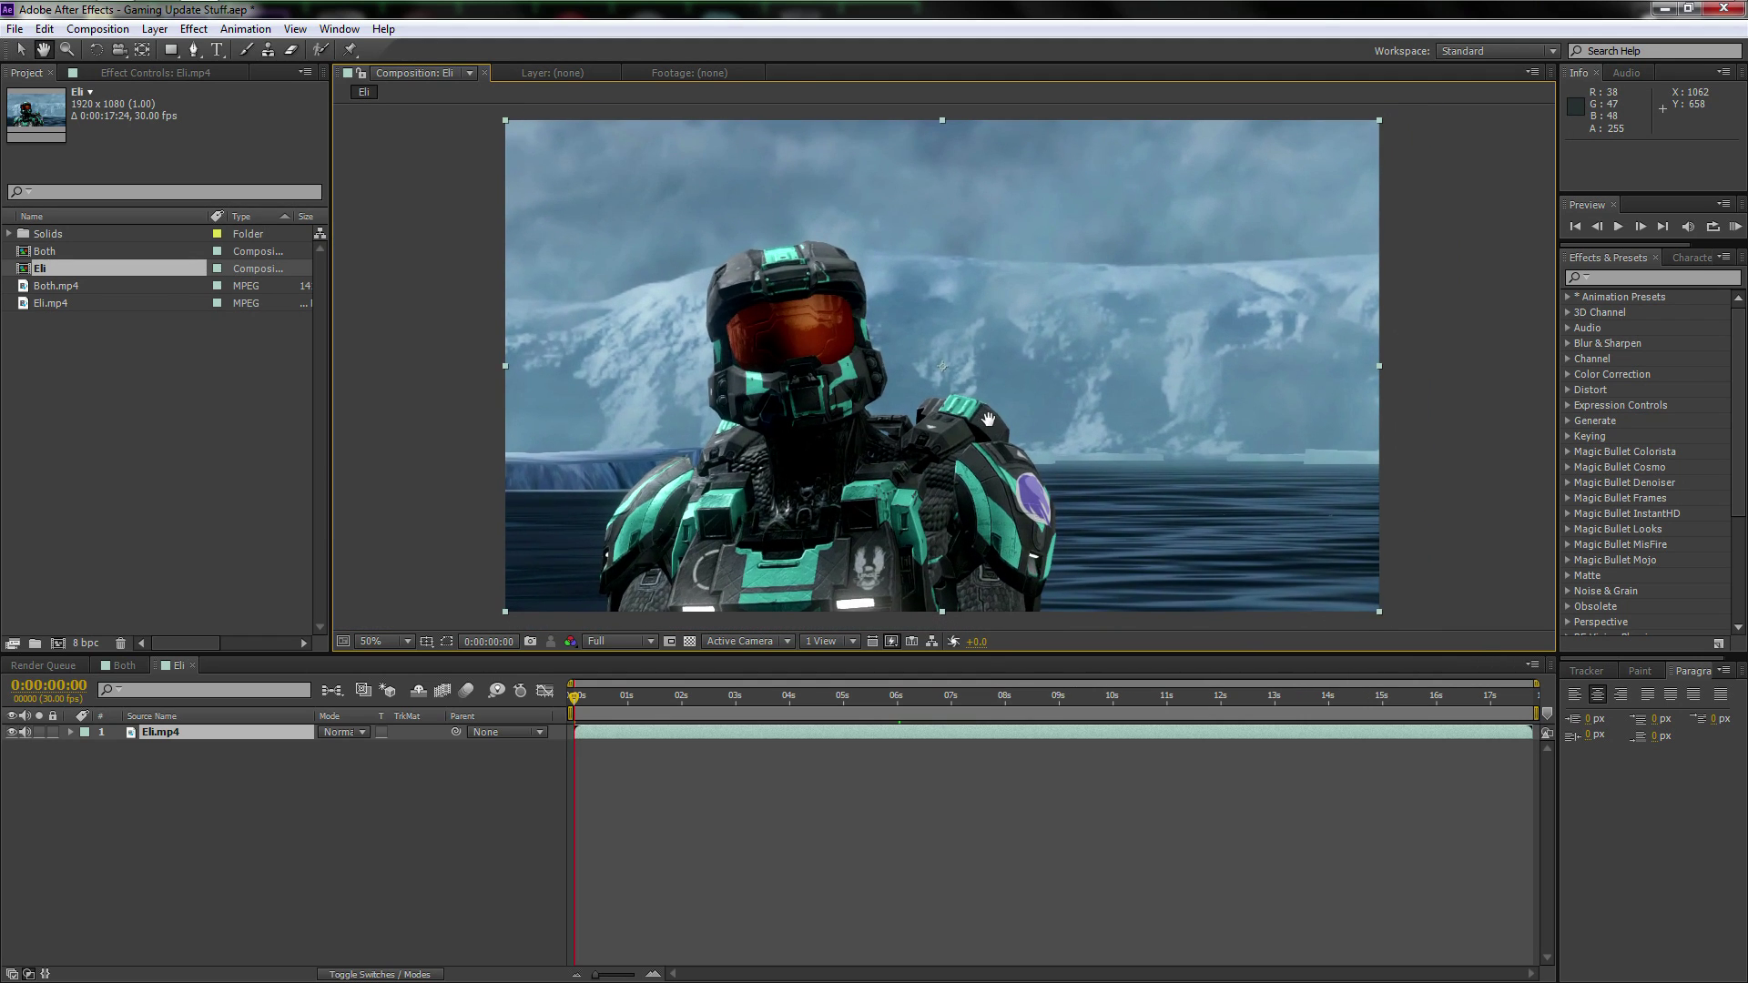
- Rename the Eli.mp4 layer as Original
left_click(172, 736)
key("Return")
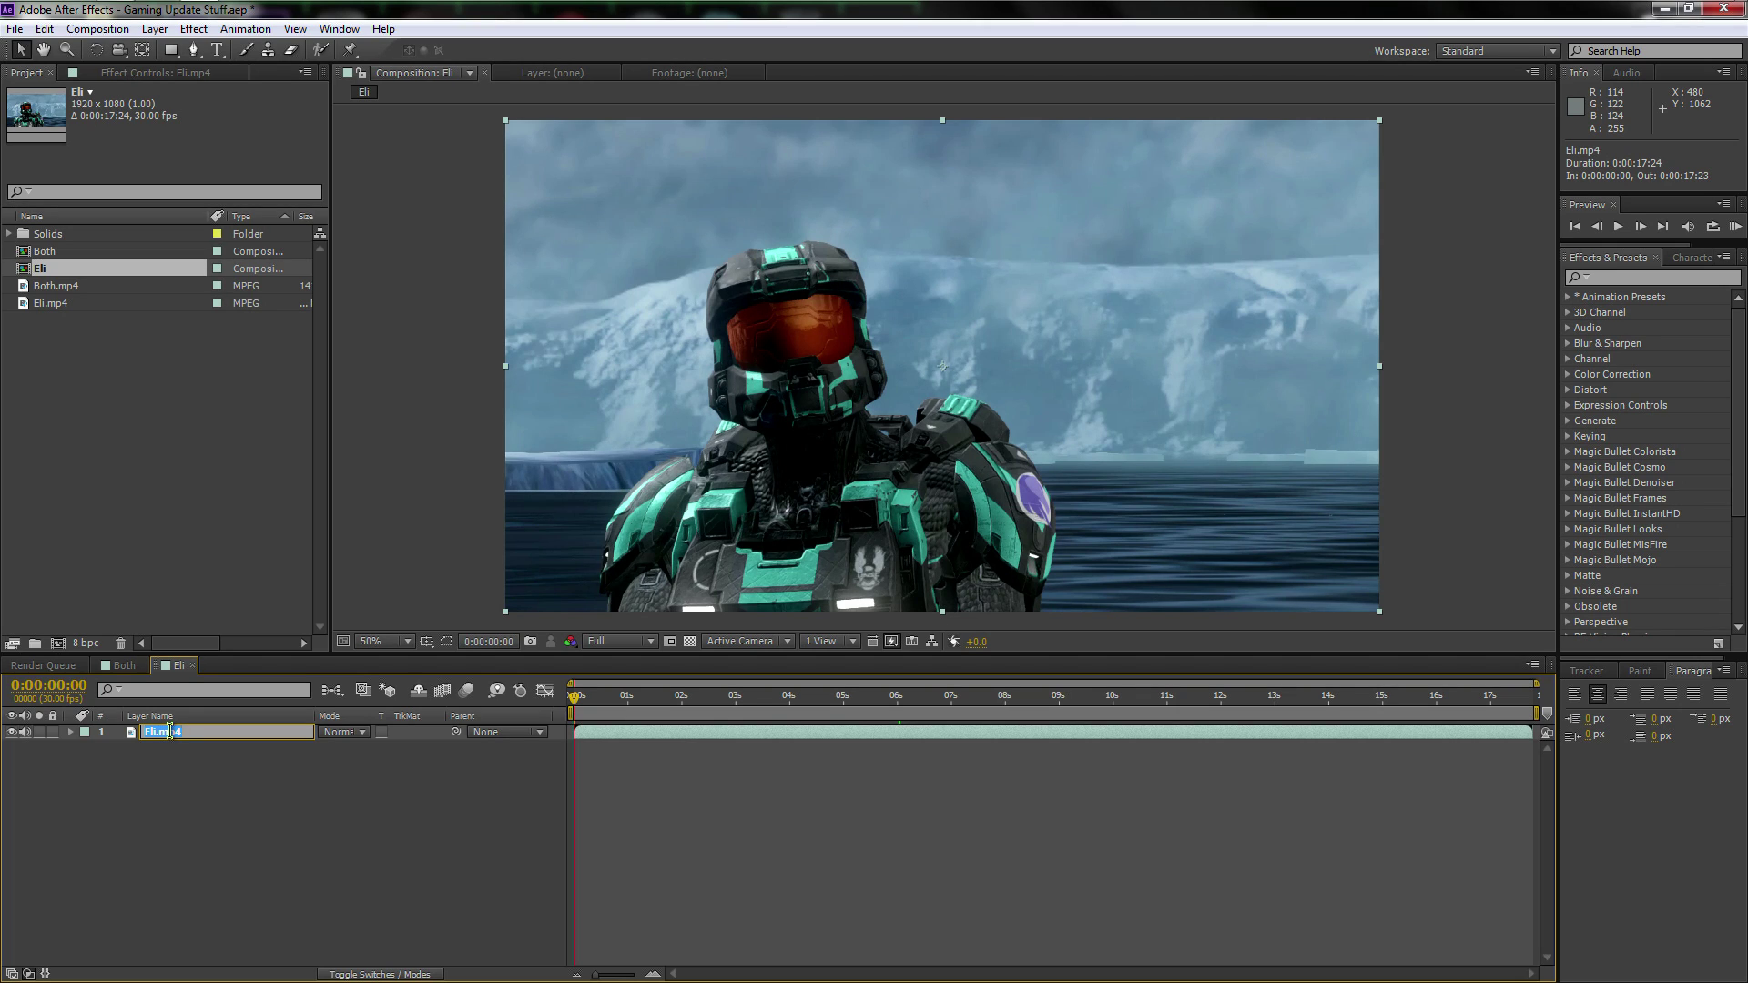
type("Original")
left_click(163, 770)
- Duplicate the Original layer, rename the copy as Roto and select it
left_click(193, 739)
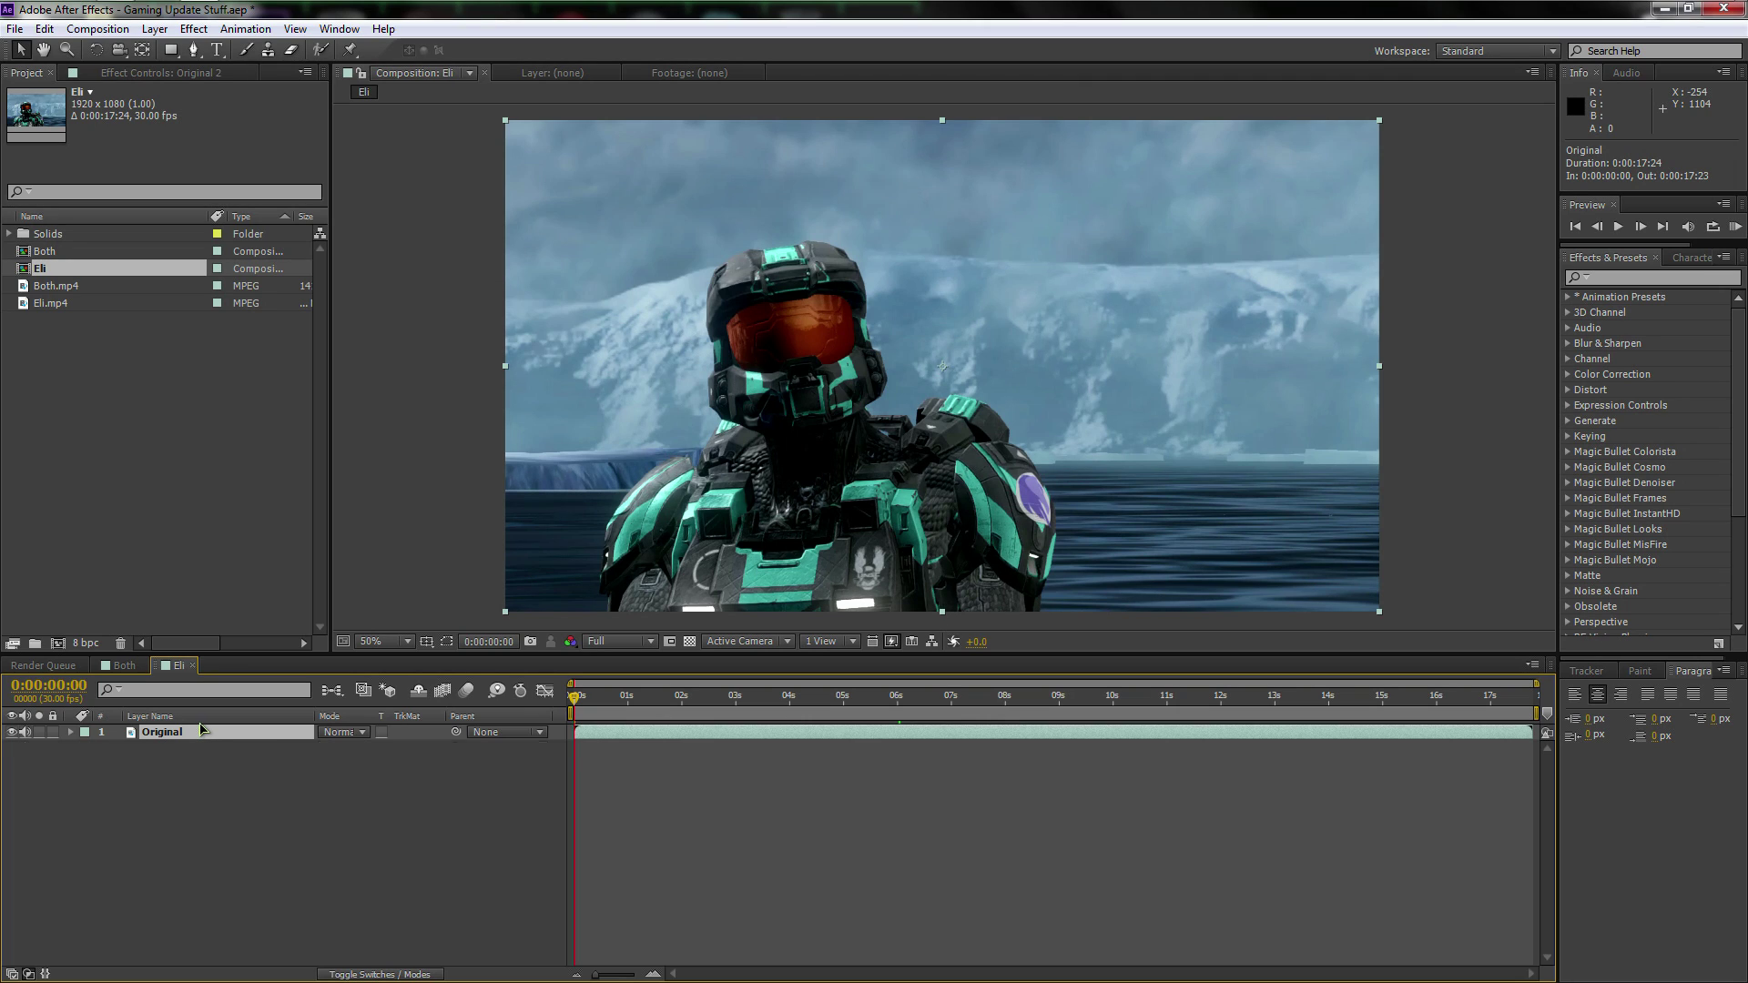
key("ctrl+d")
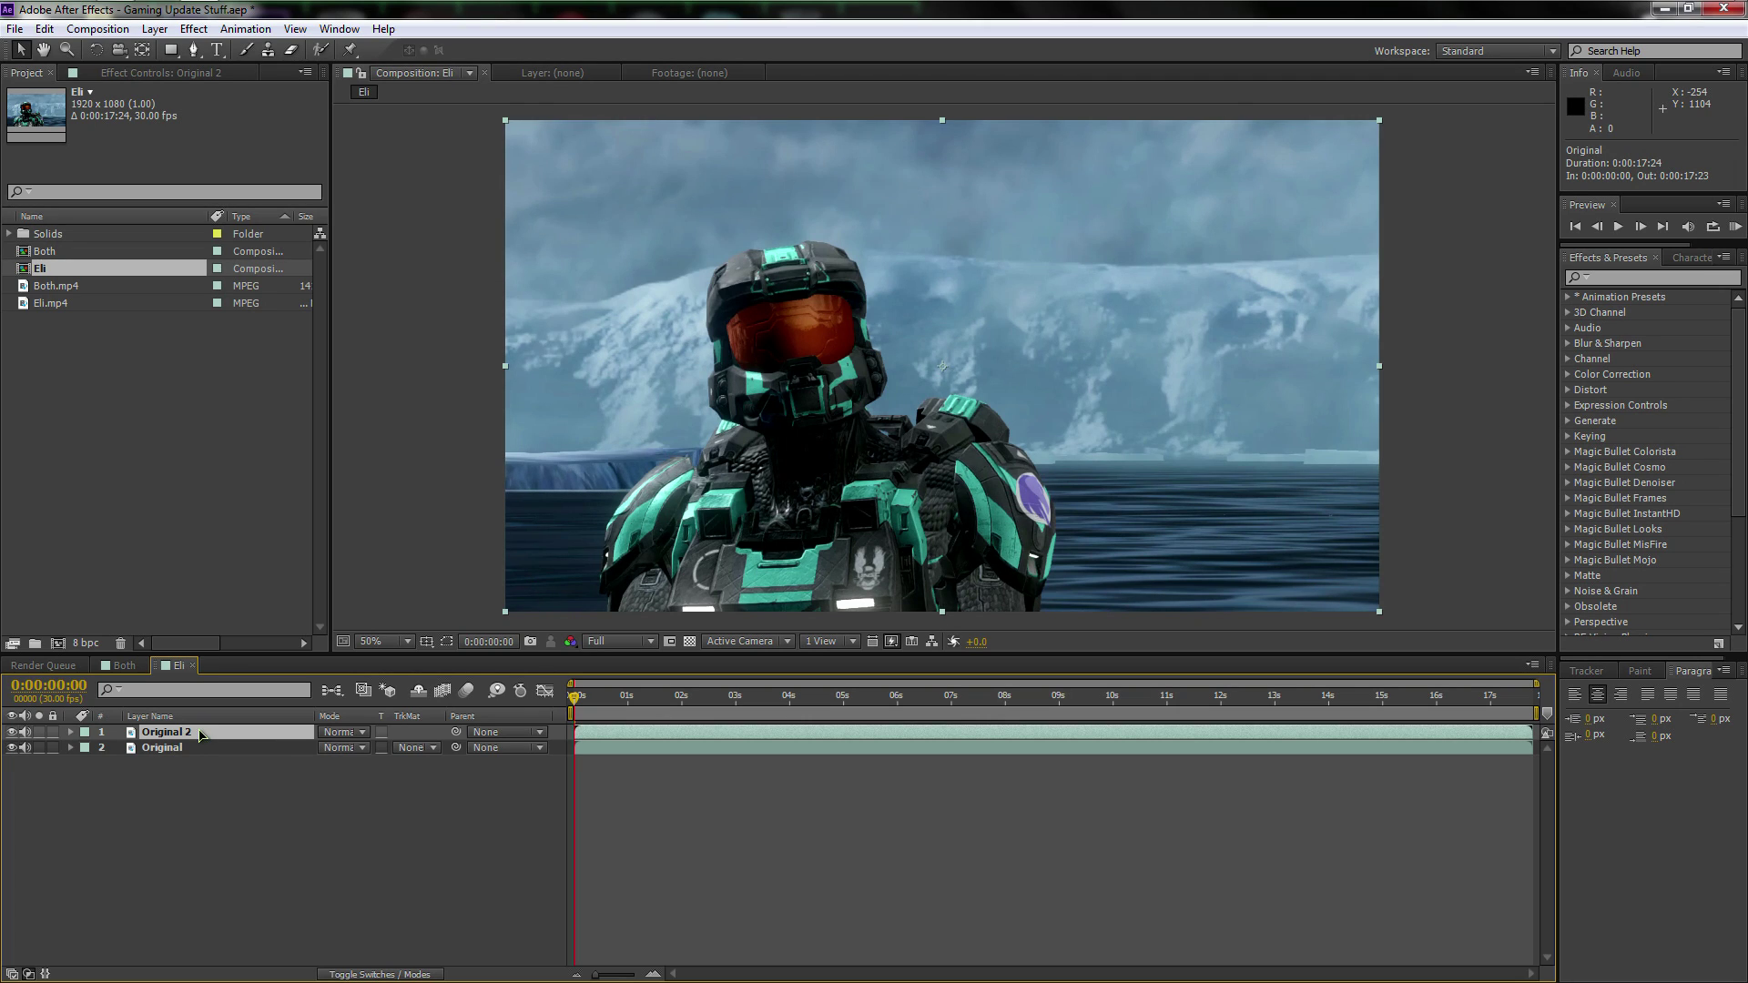
key("Return")
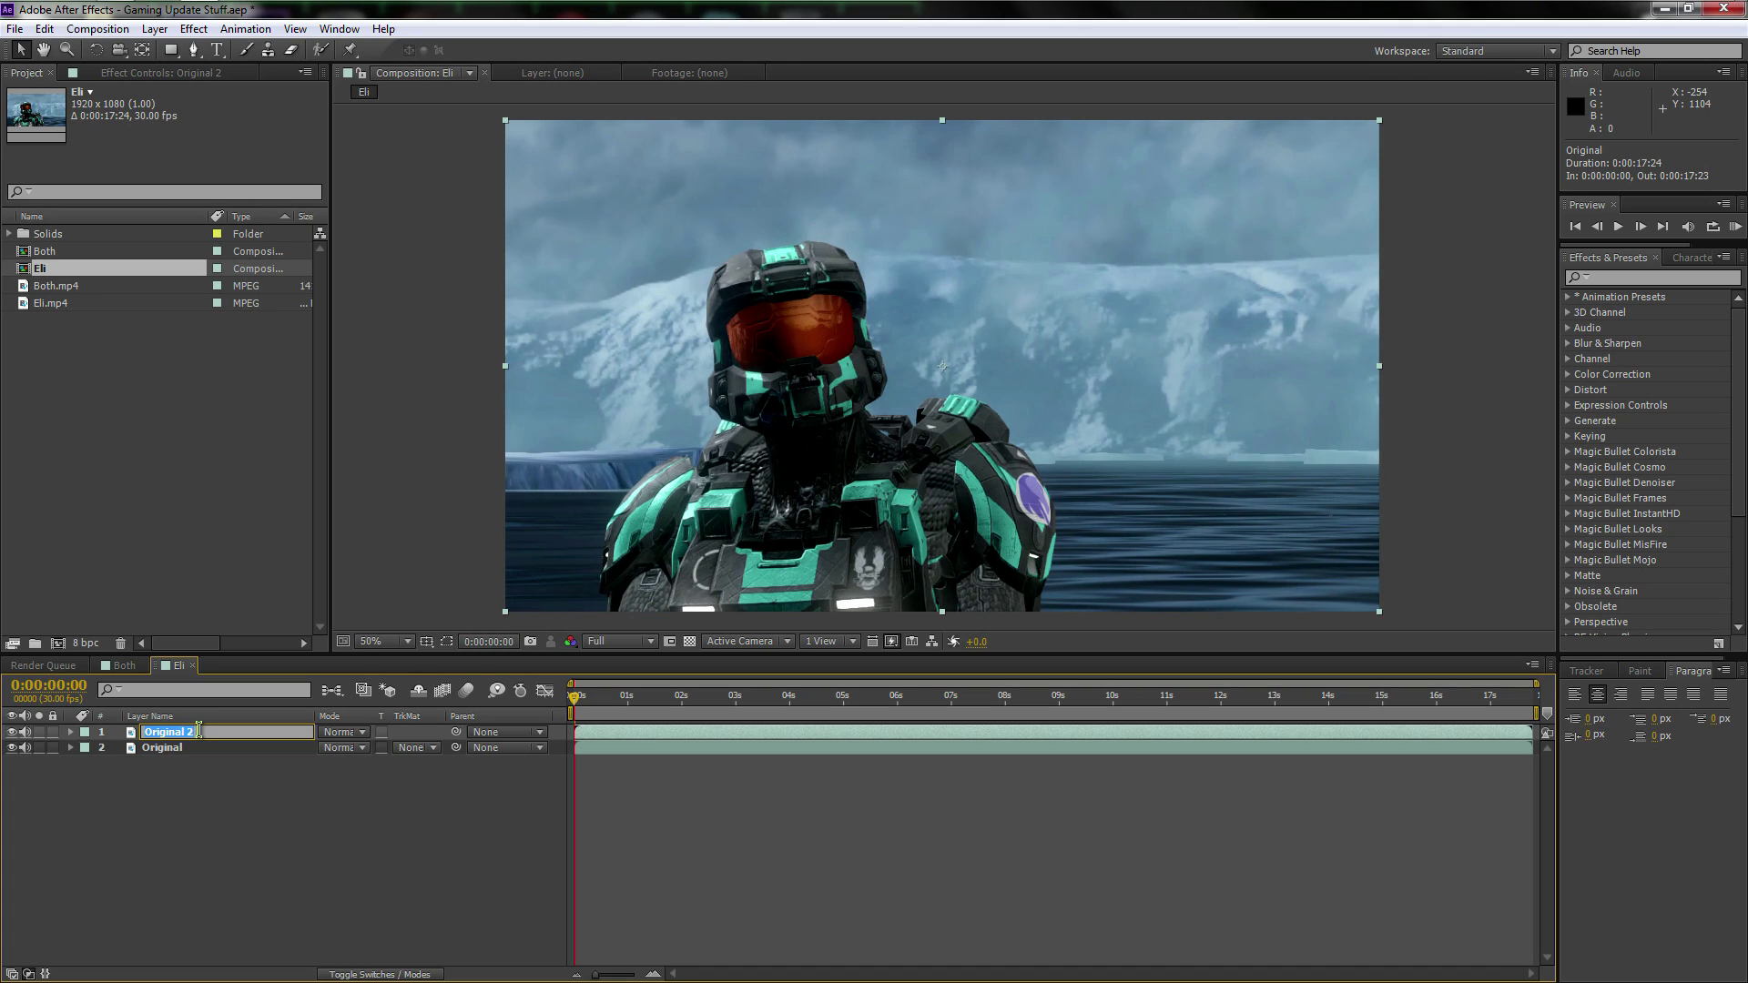
type("Roto")
left_click(175, 775)
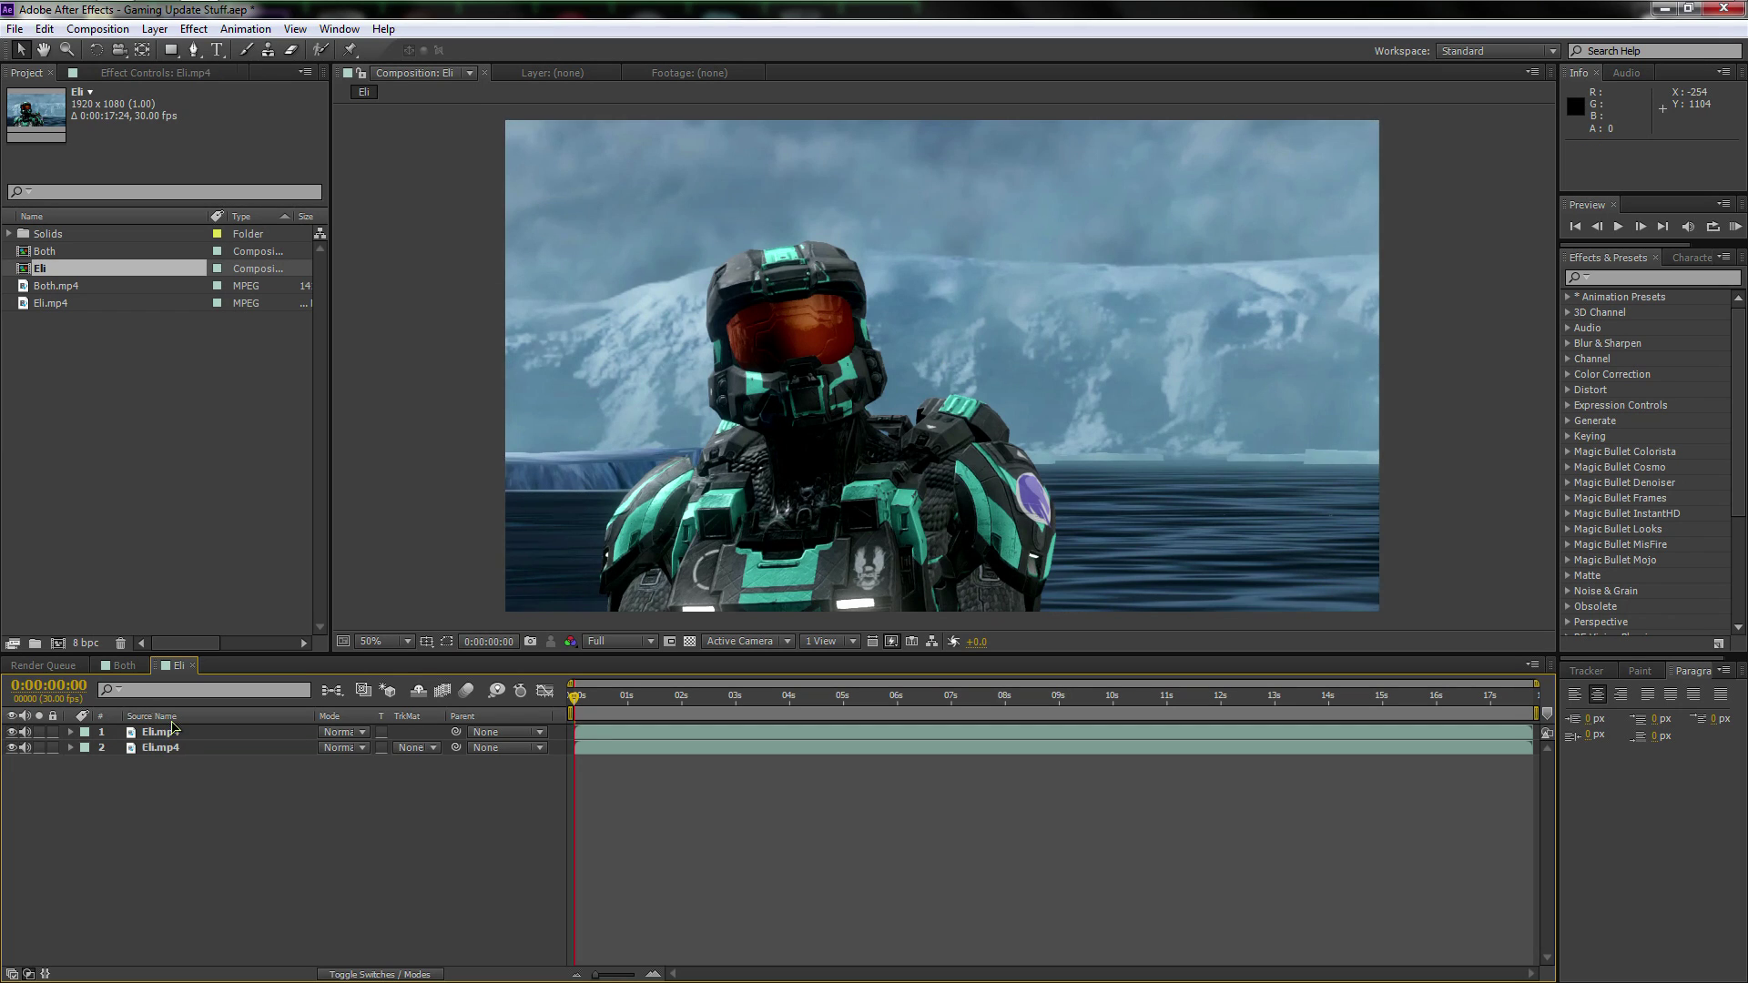
left_click(162, 733)
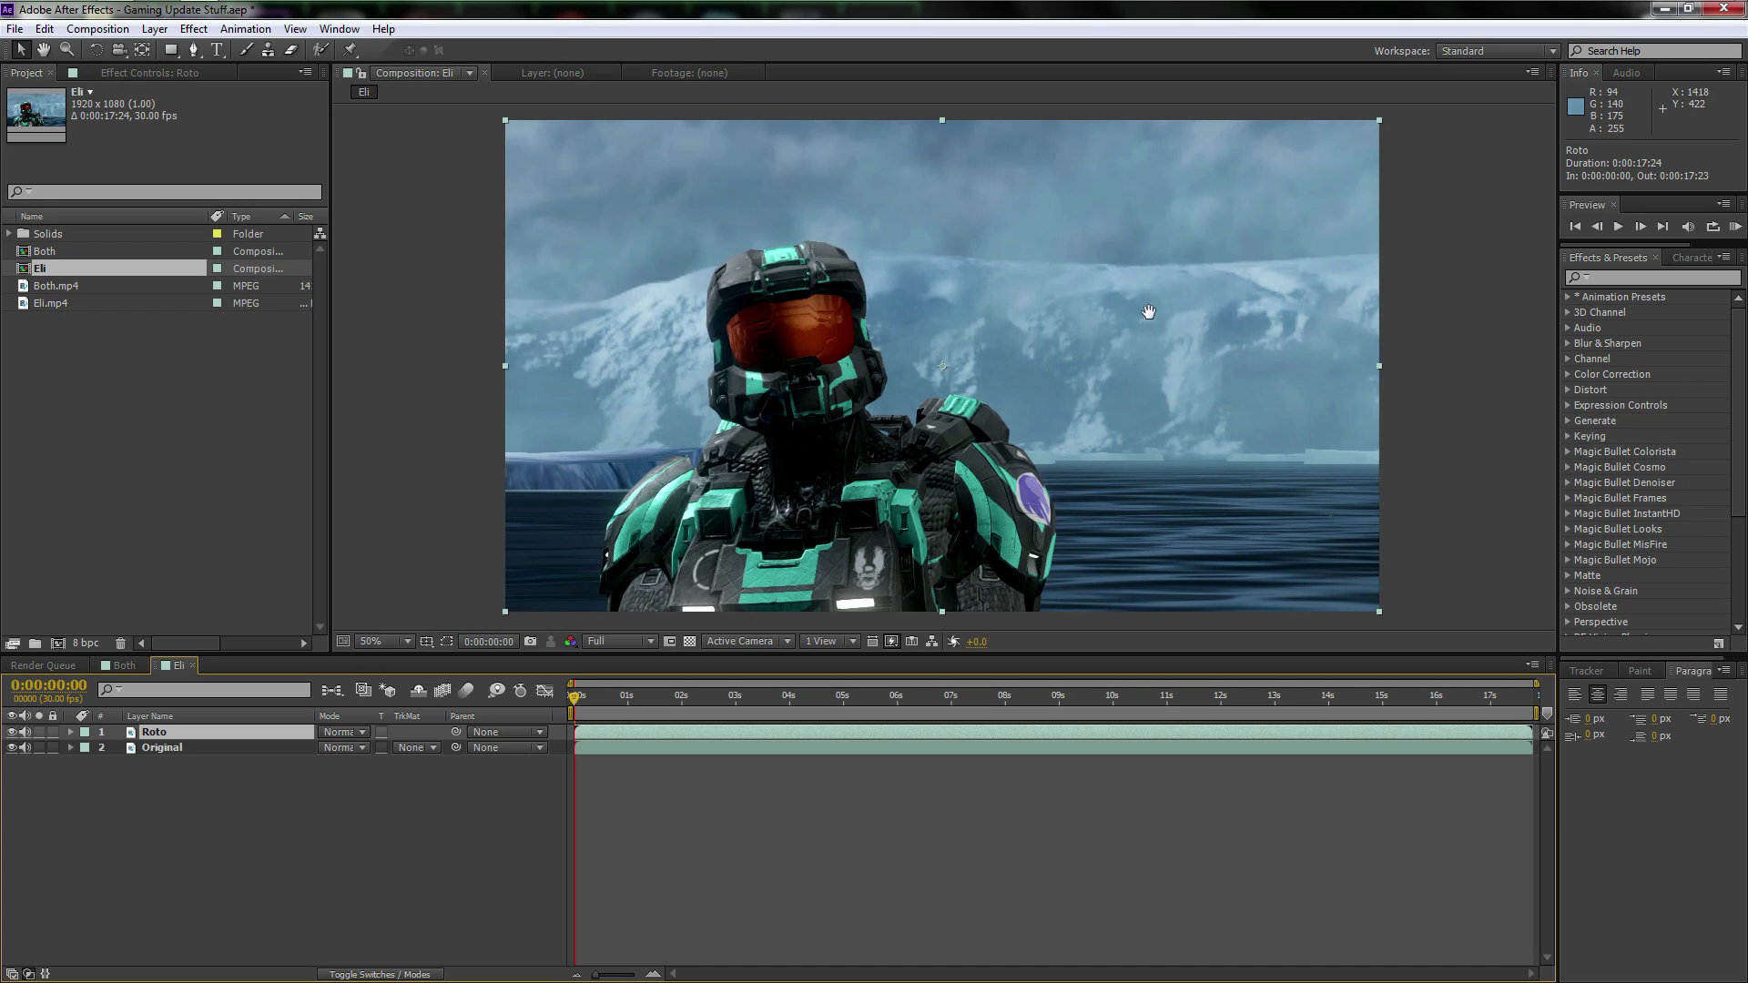
- Hide the Original layer's video and keep the Roto layer selected
left_click_drag(1148, 301, 1166, 307)
key("v")
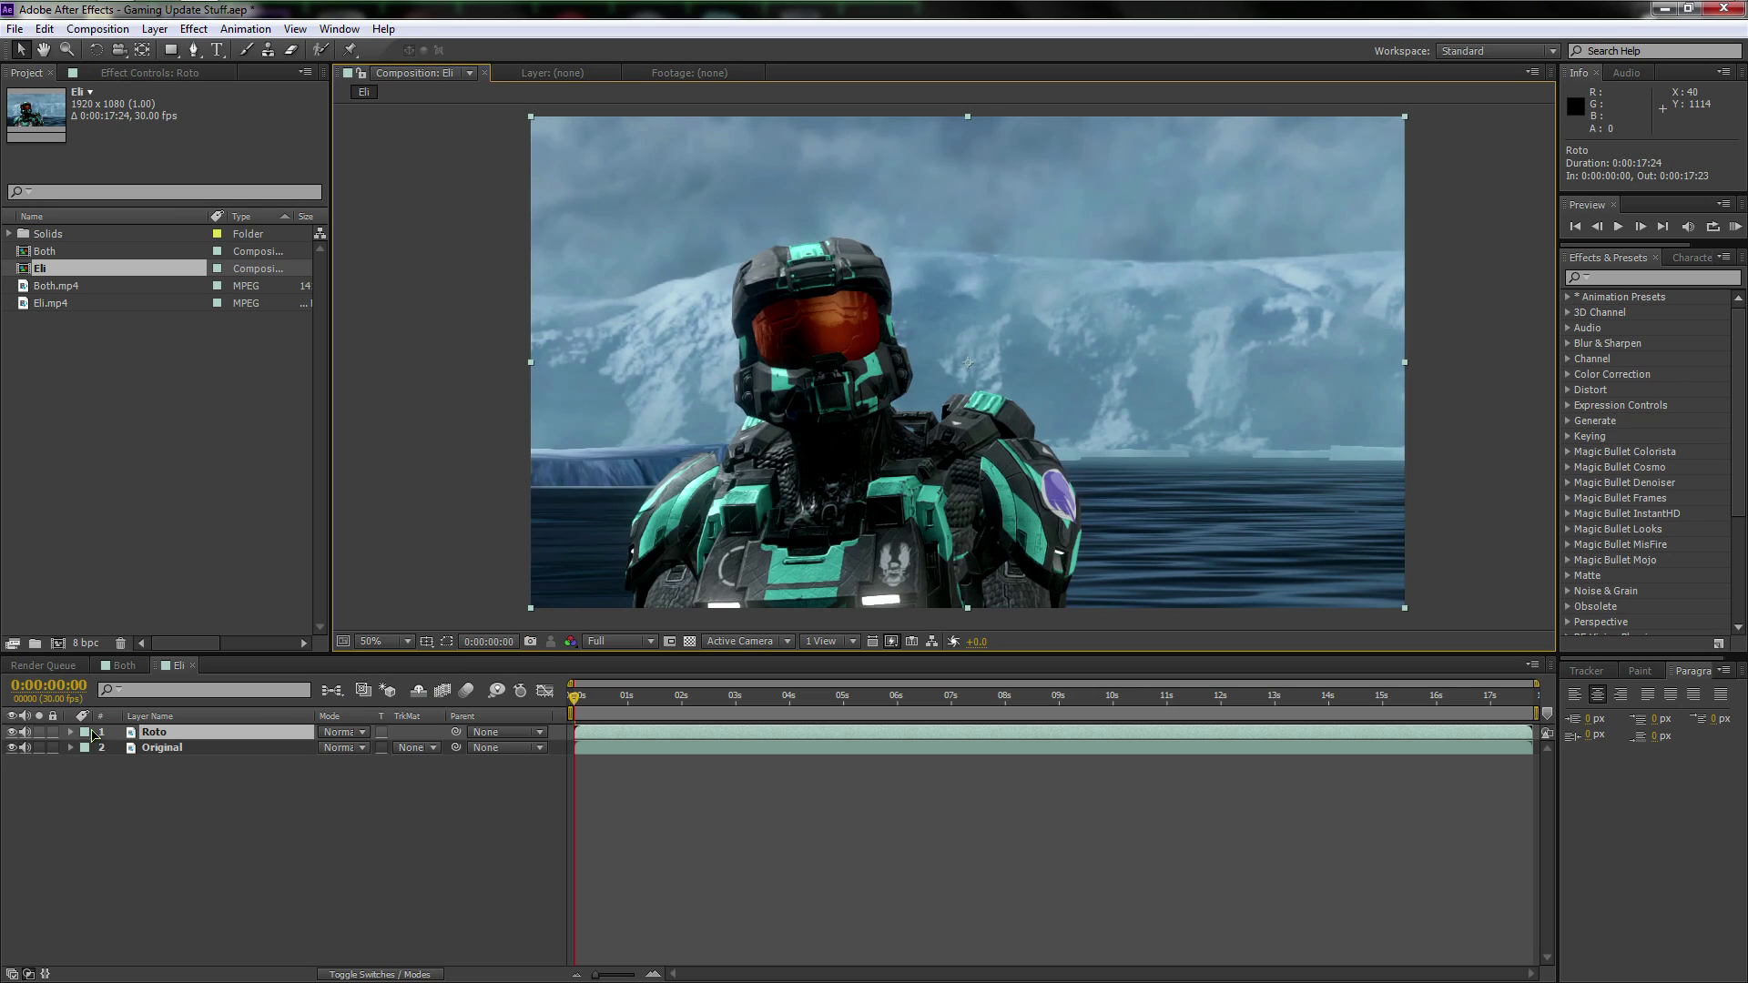
left_click(12, 748)
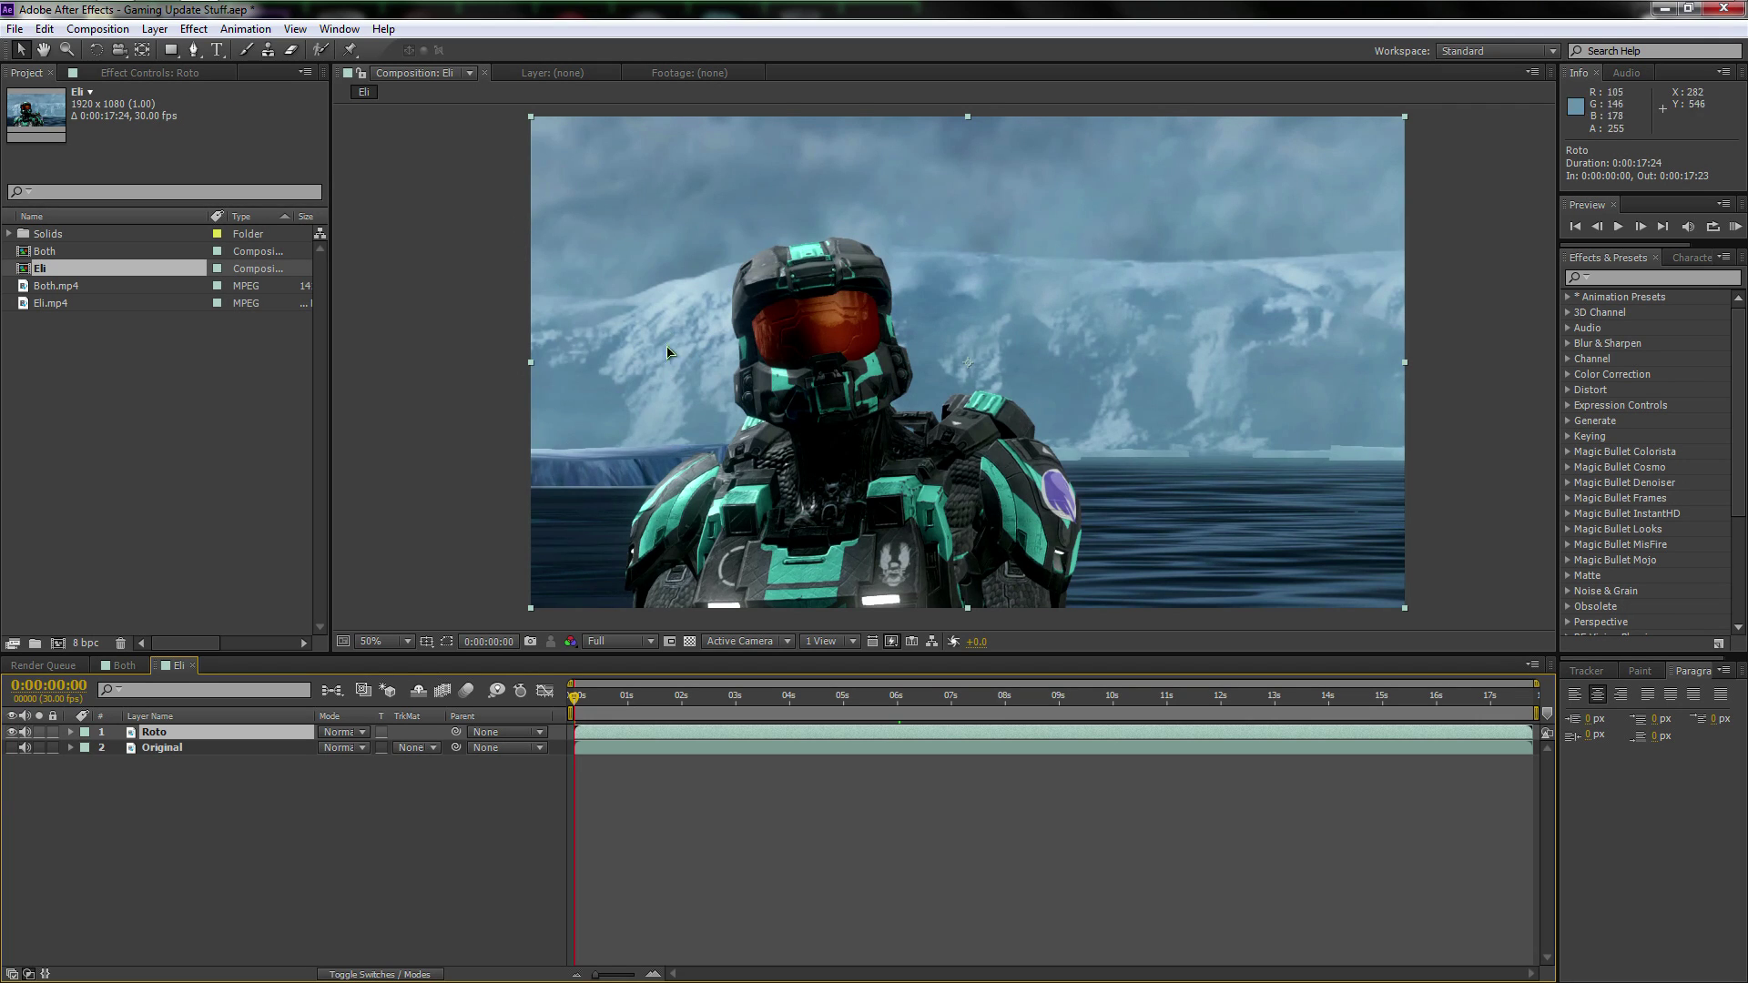
right_click(466, 351)
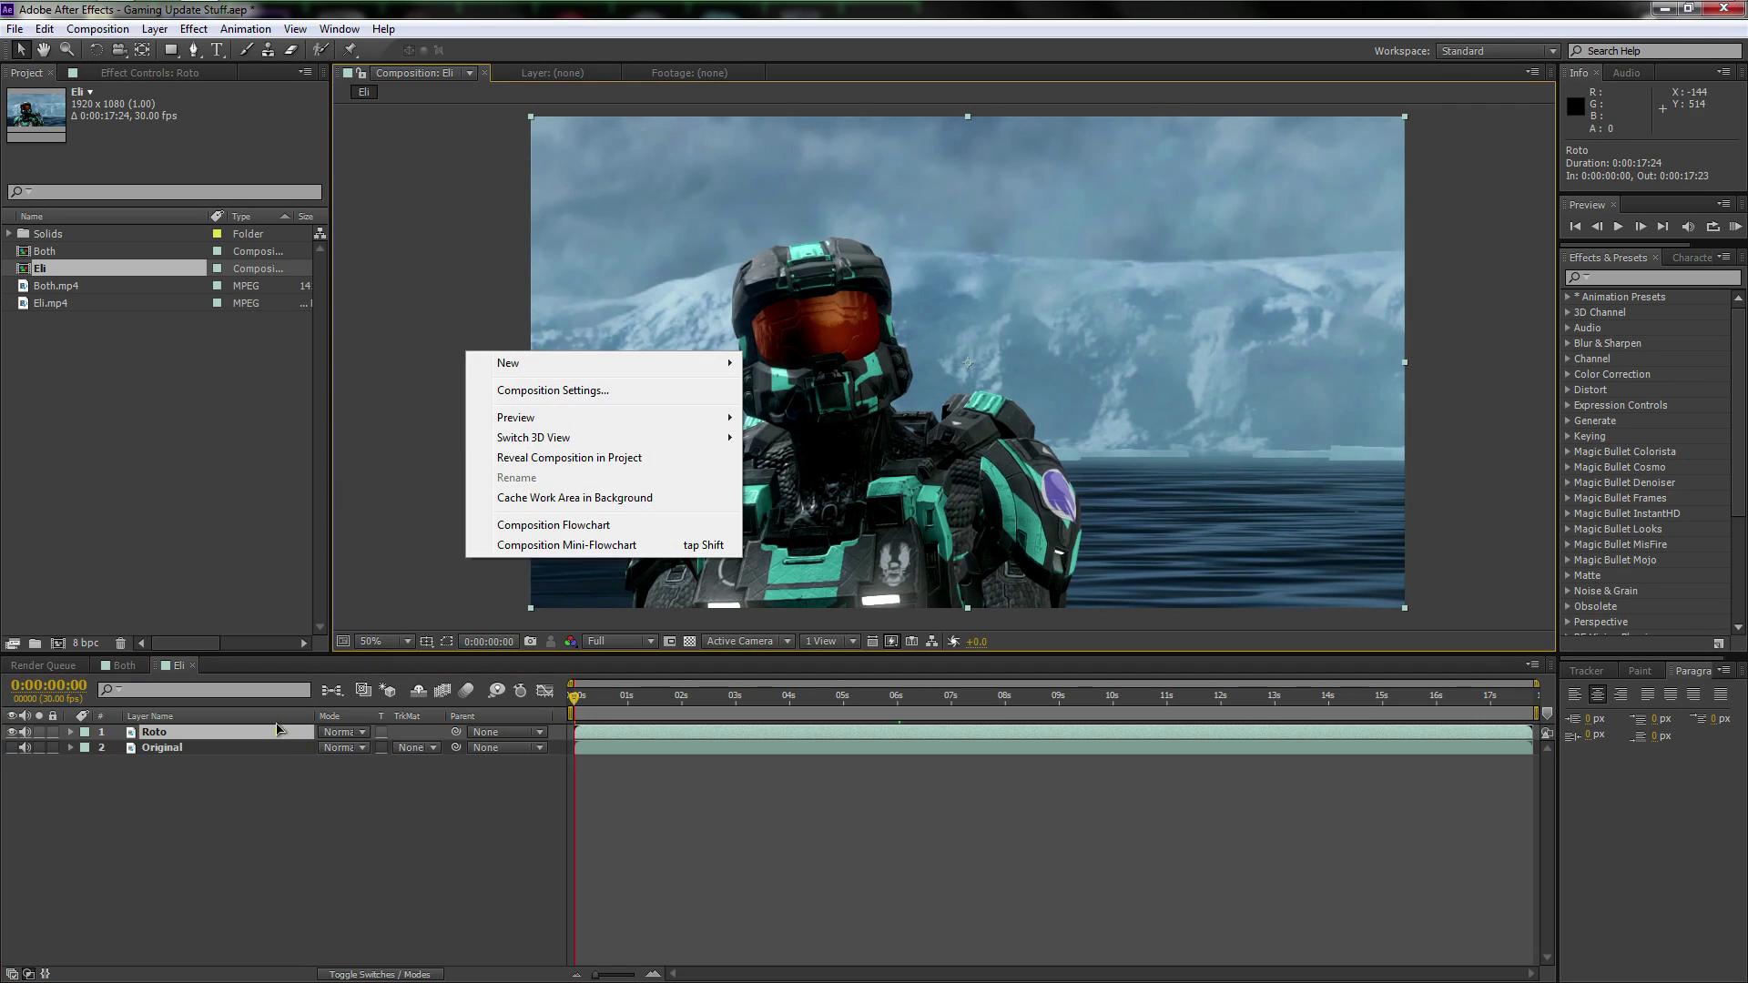
left_click(280, 727)
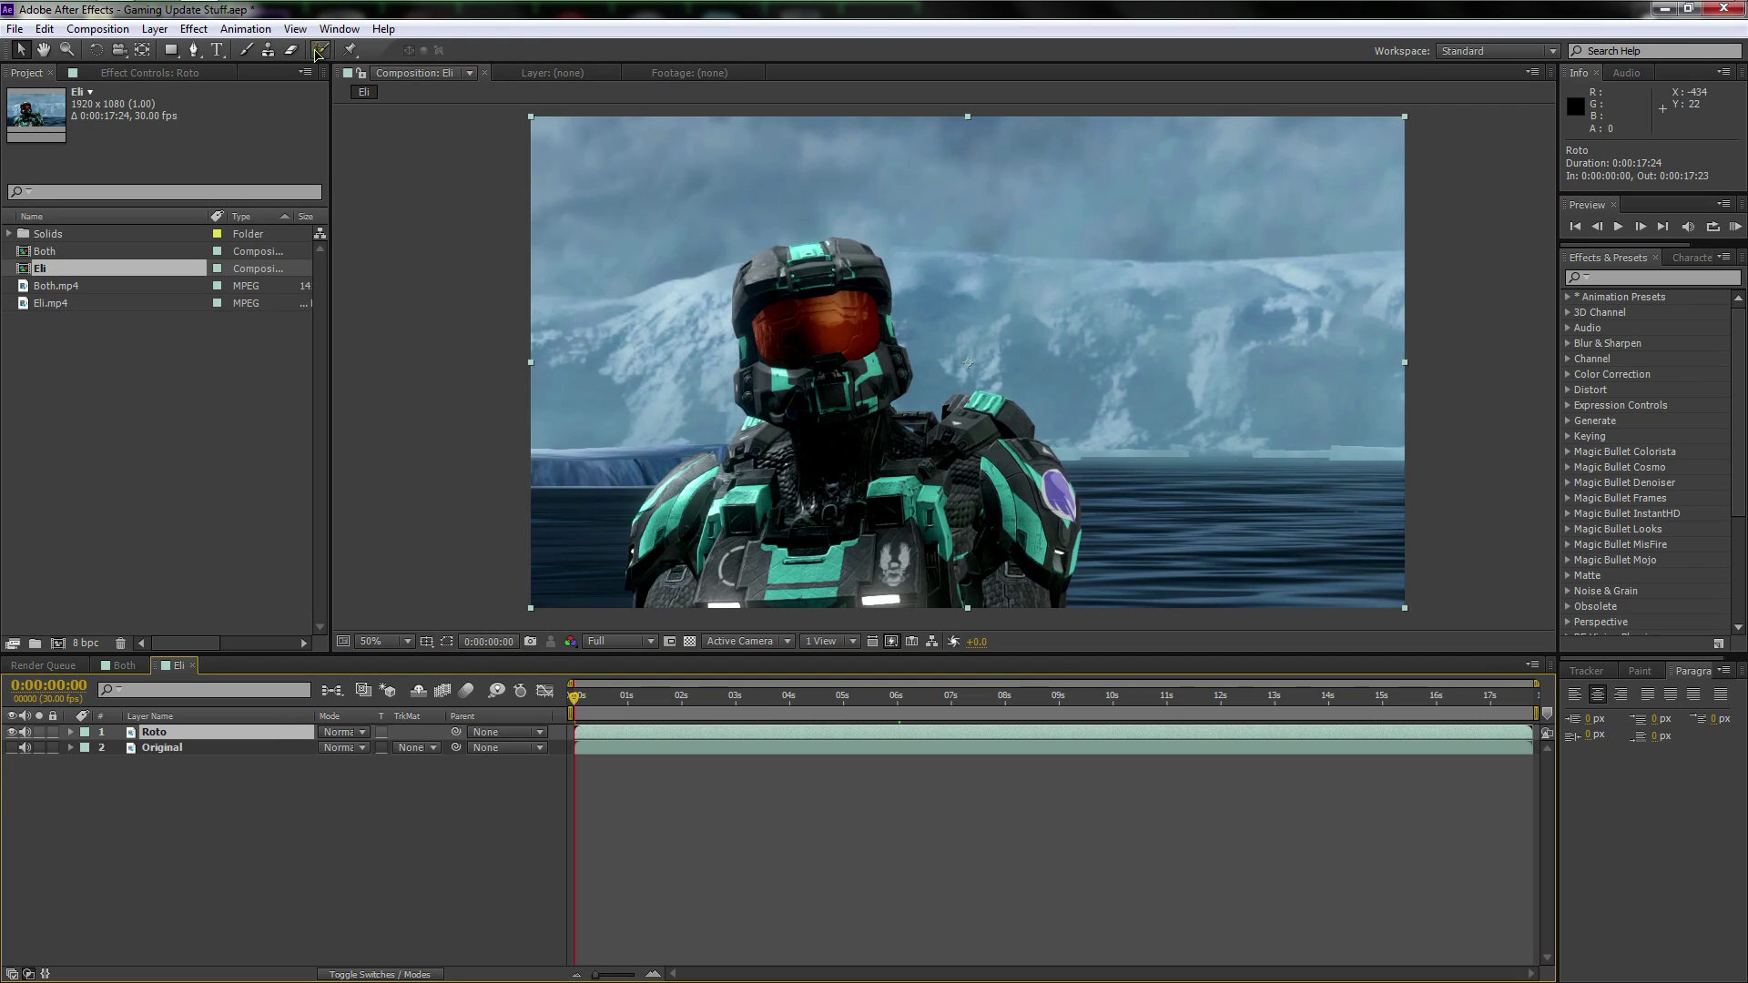
- Activate the Roto Brush tool, open the Roto layer in its own layer view and adjust the brush size
left_click(317, 53)
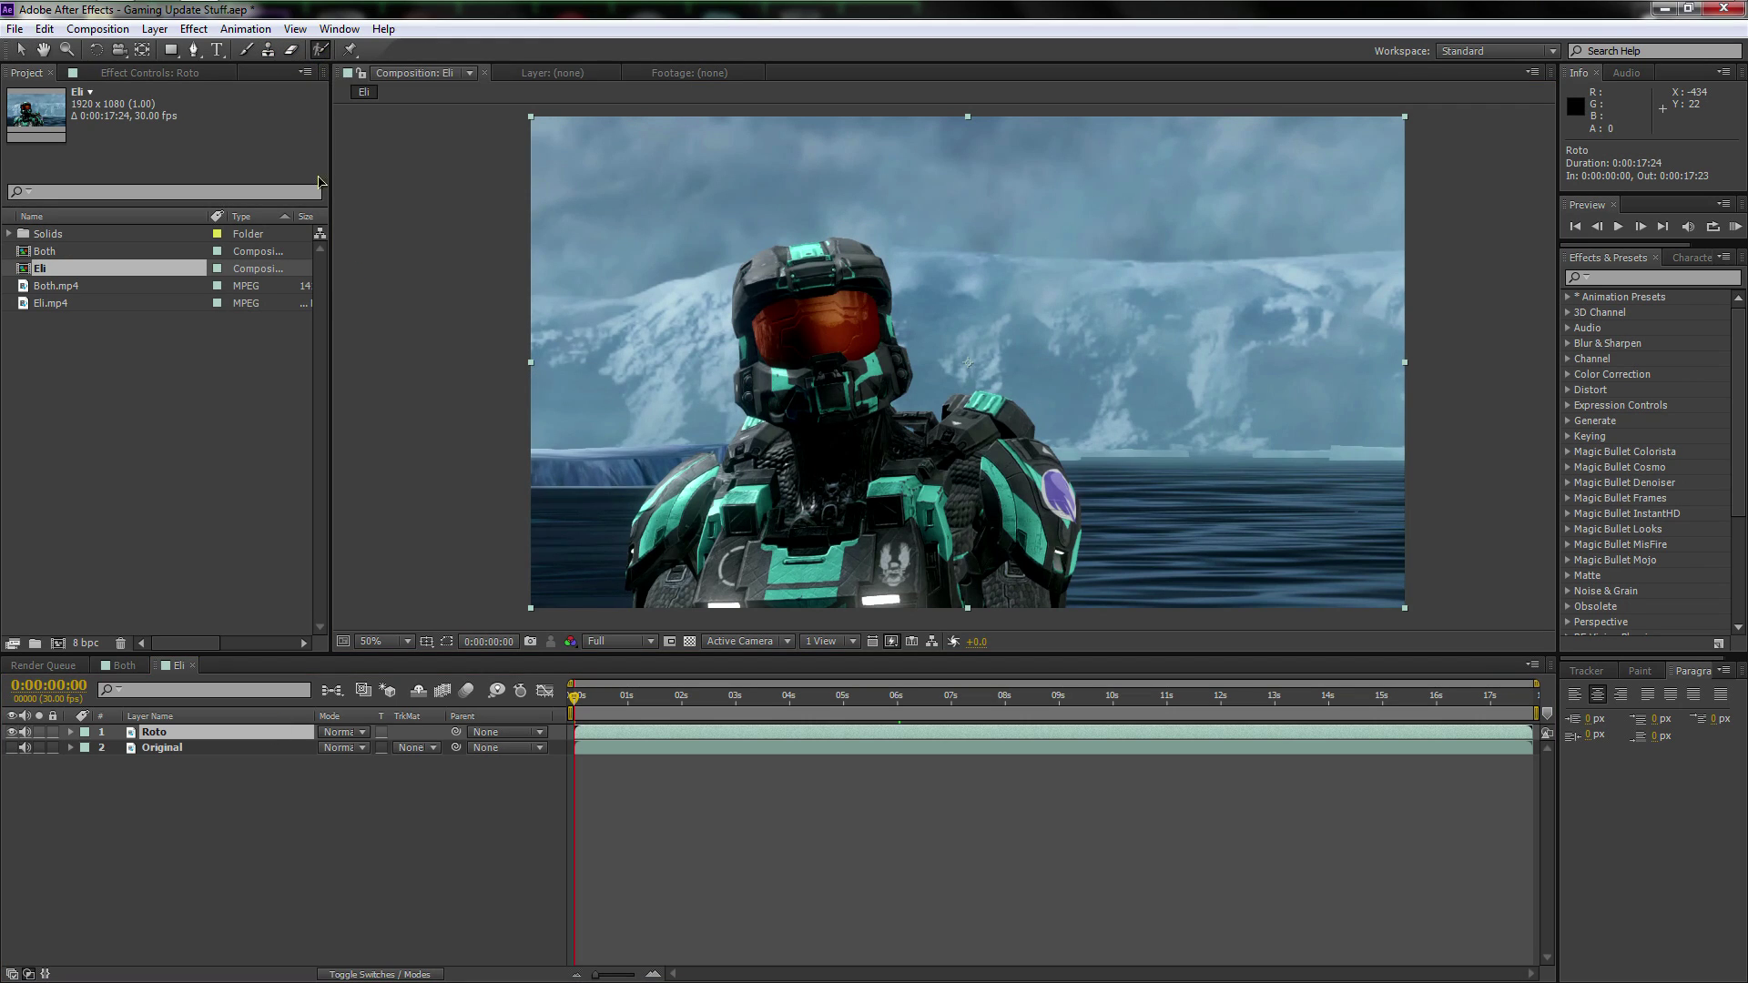
double_click(238, 736)
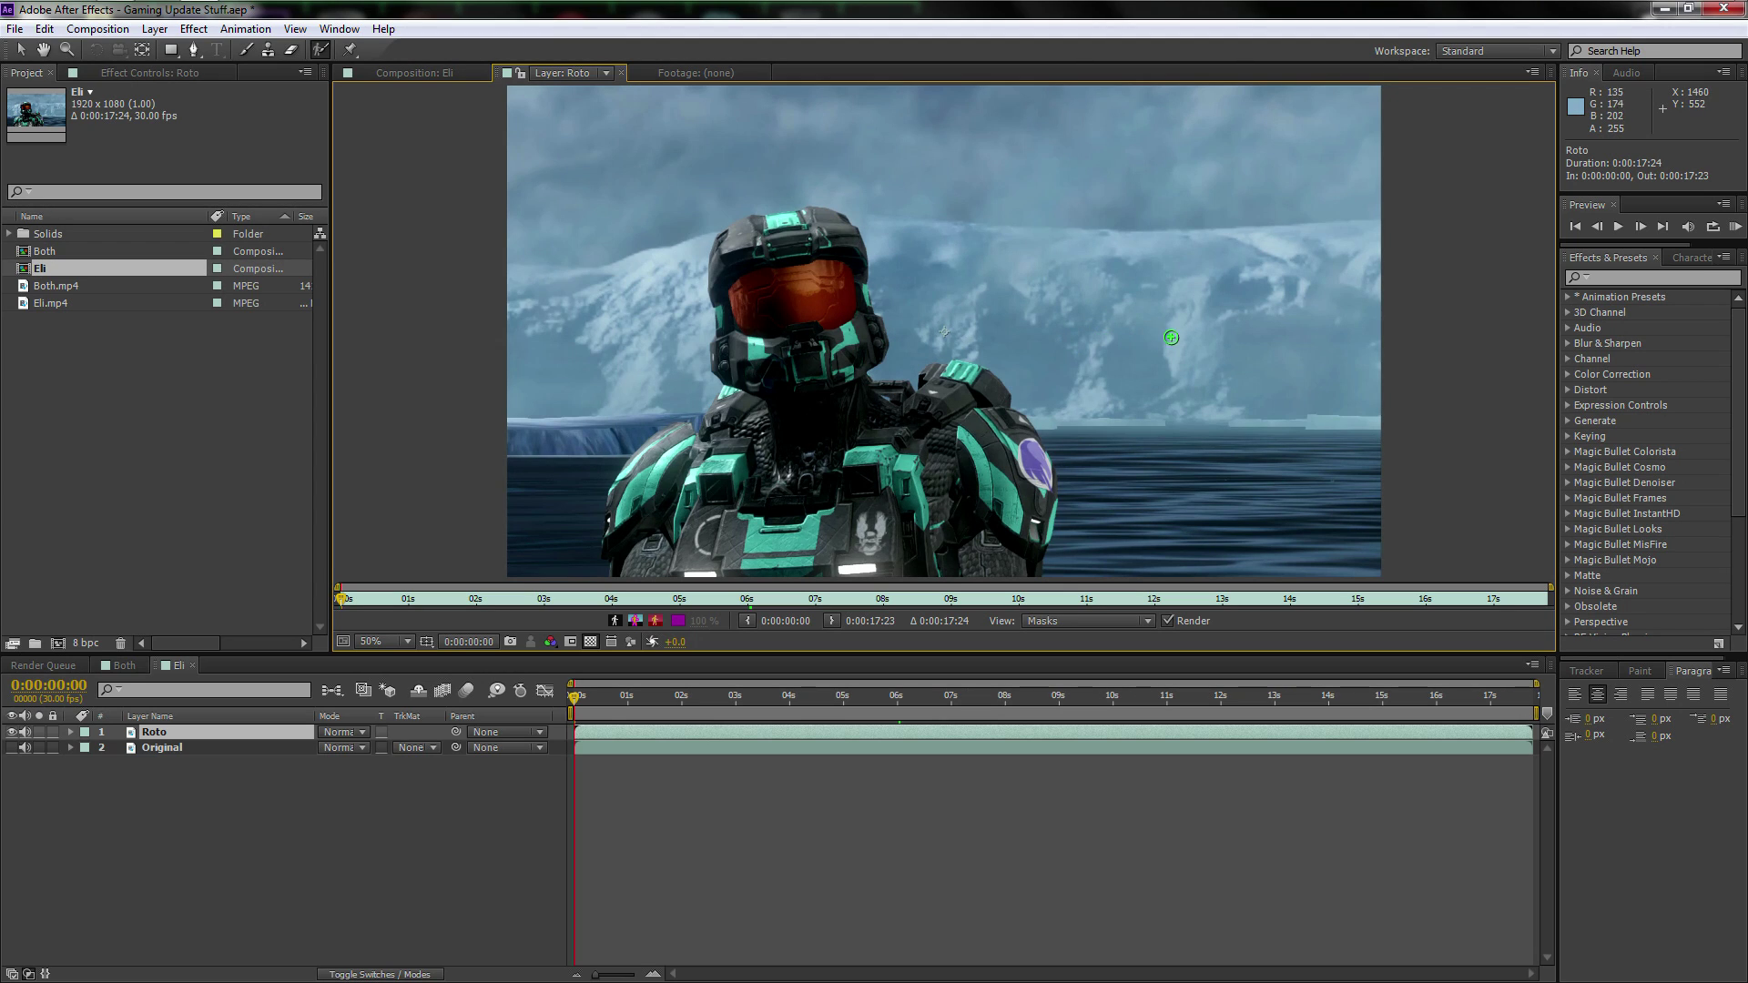
left_click_drag(1197, 342, 1197, 342)
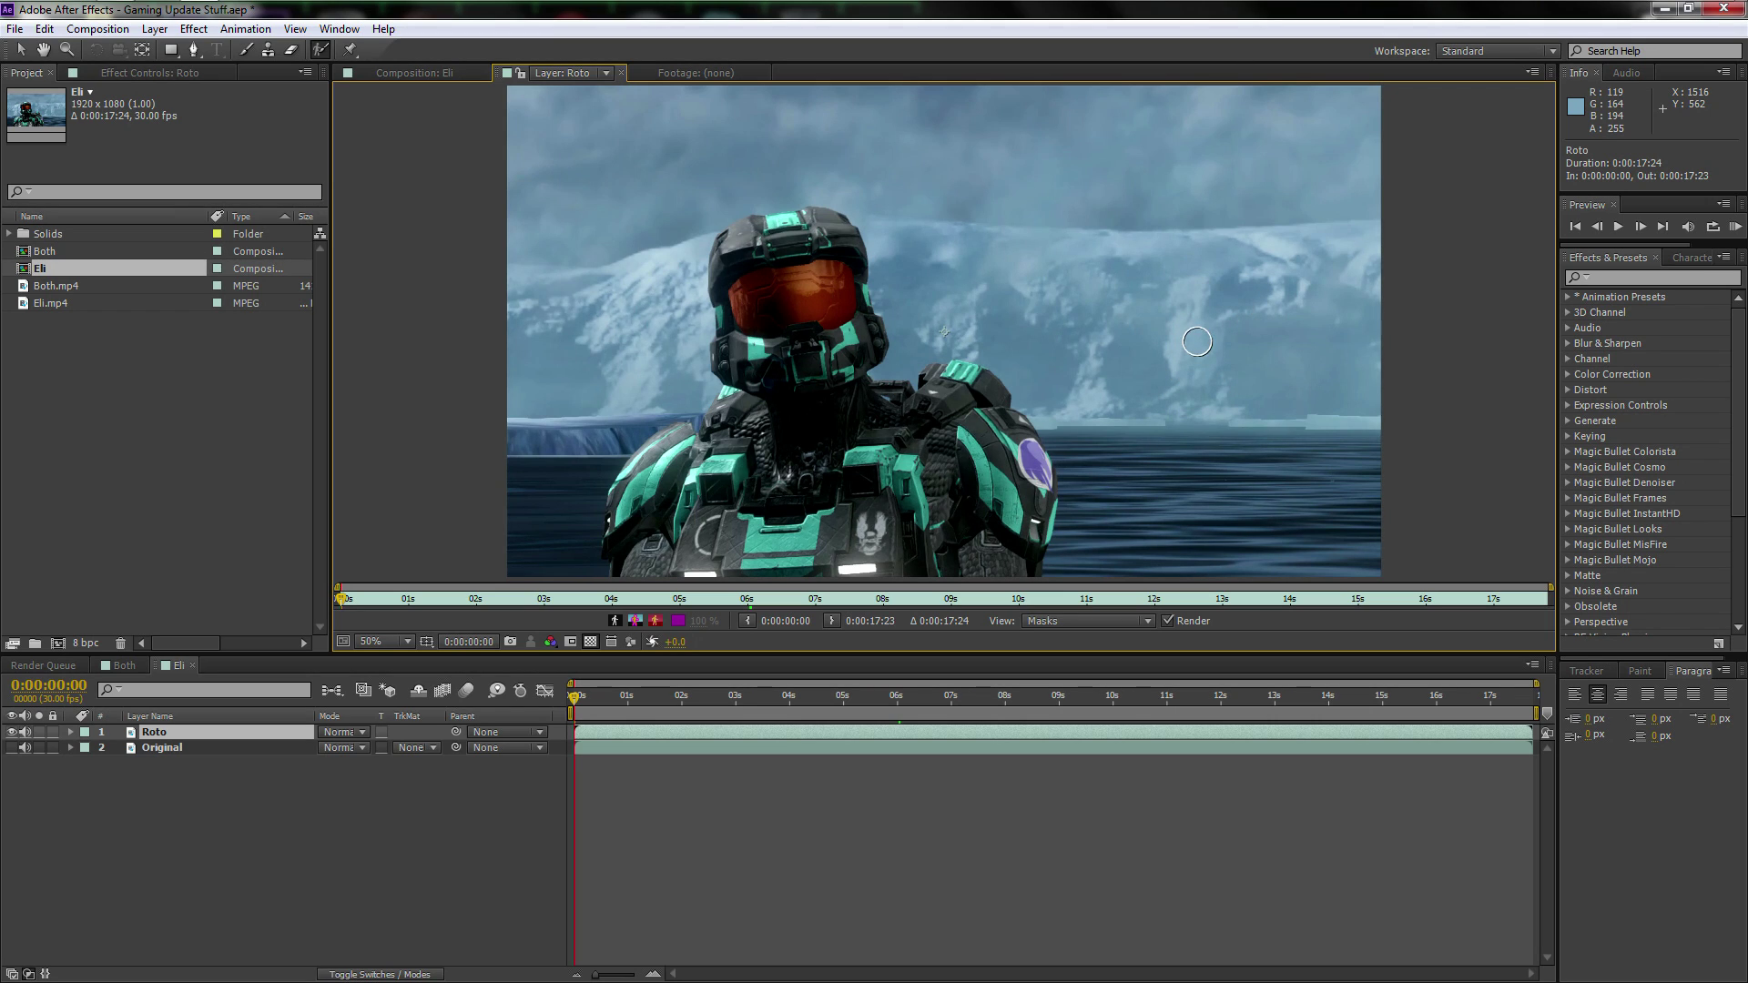
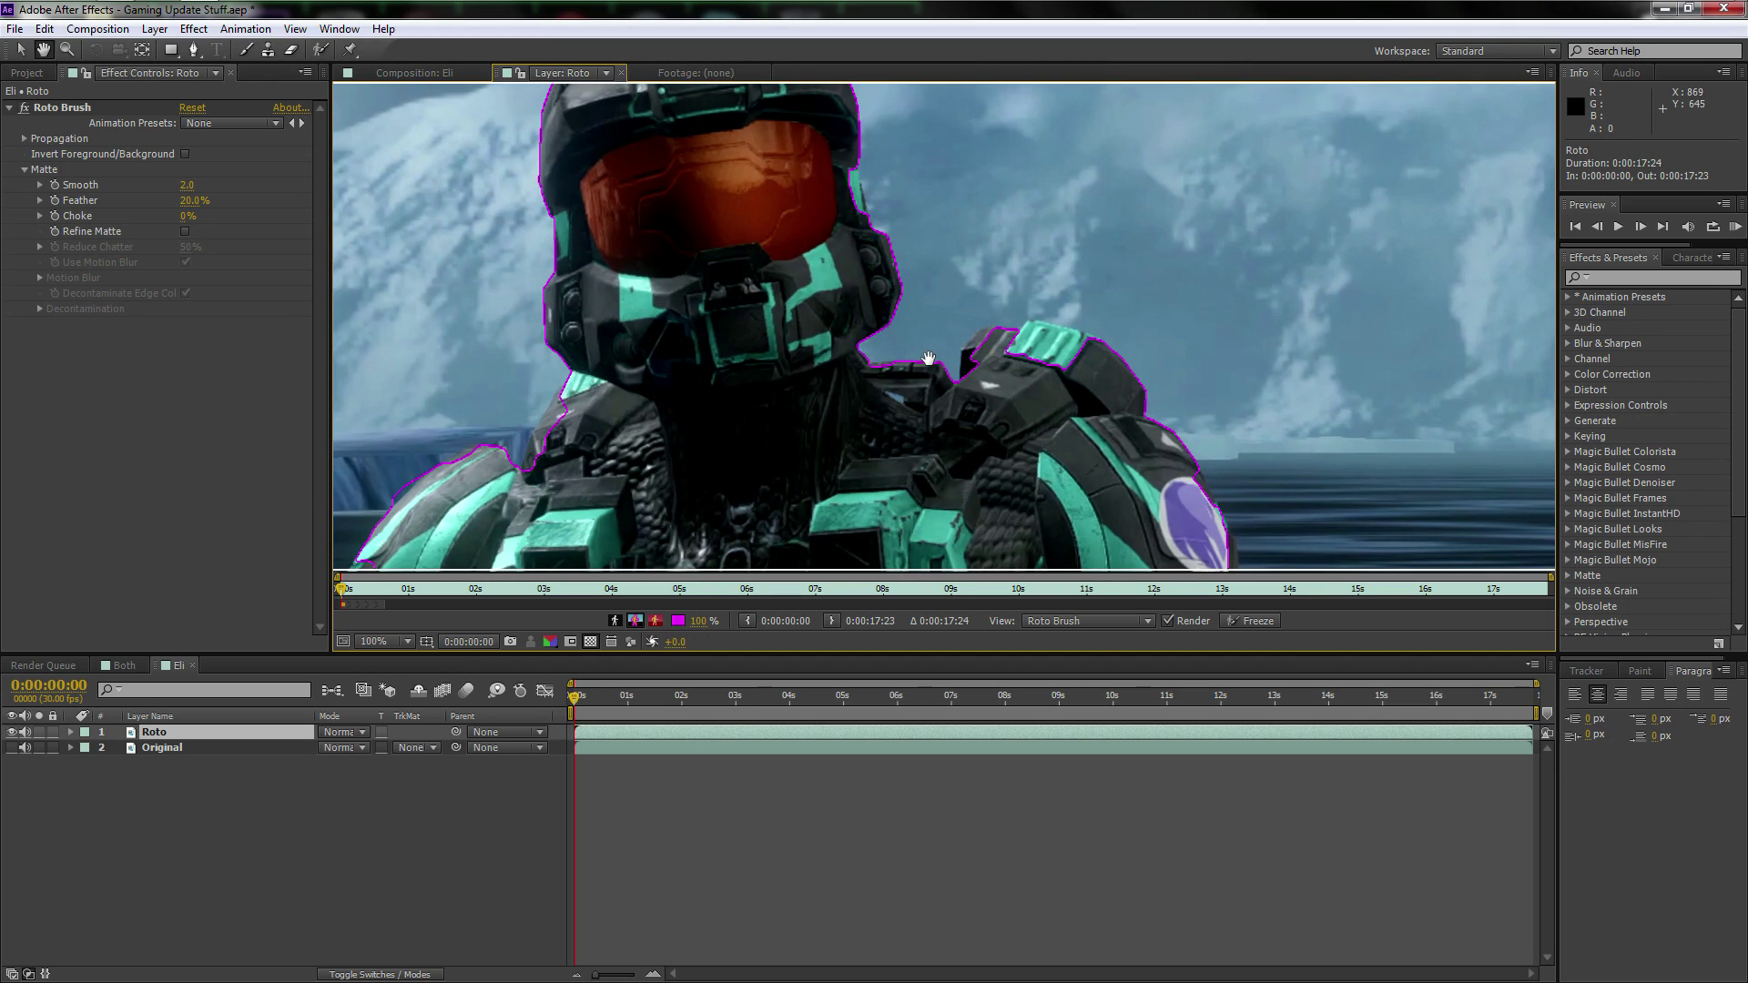
- Check the Roto Brush selection with the alpha overlay and return to the alpha boundary display
left_click(656, 621)
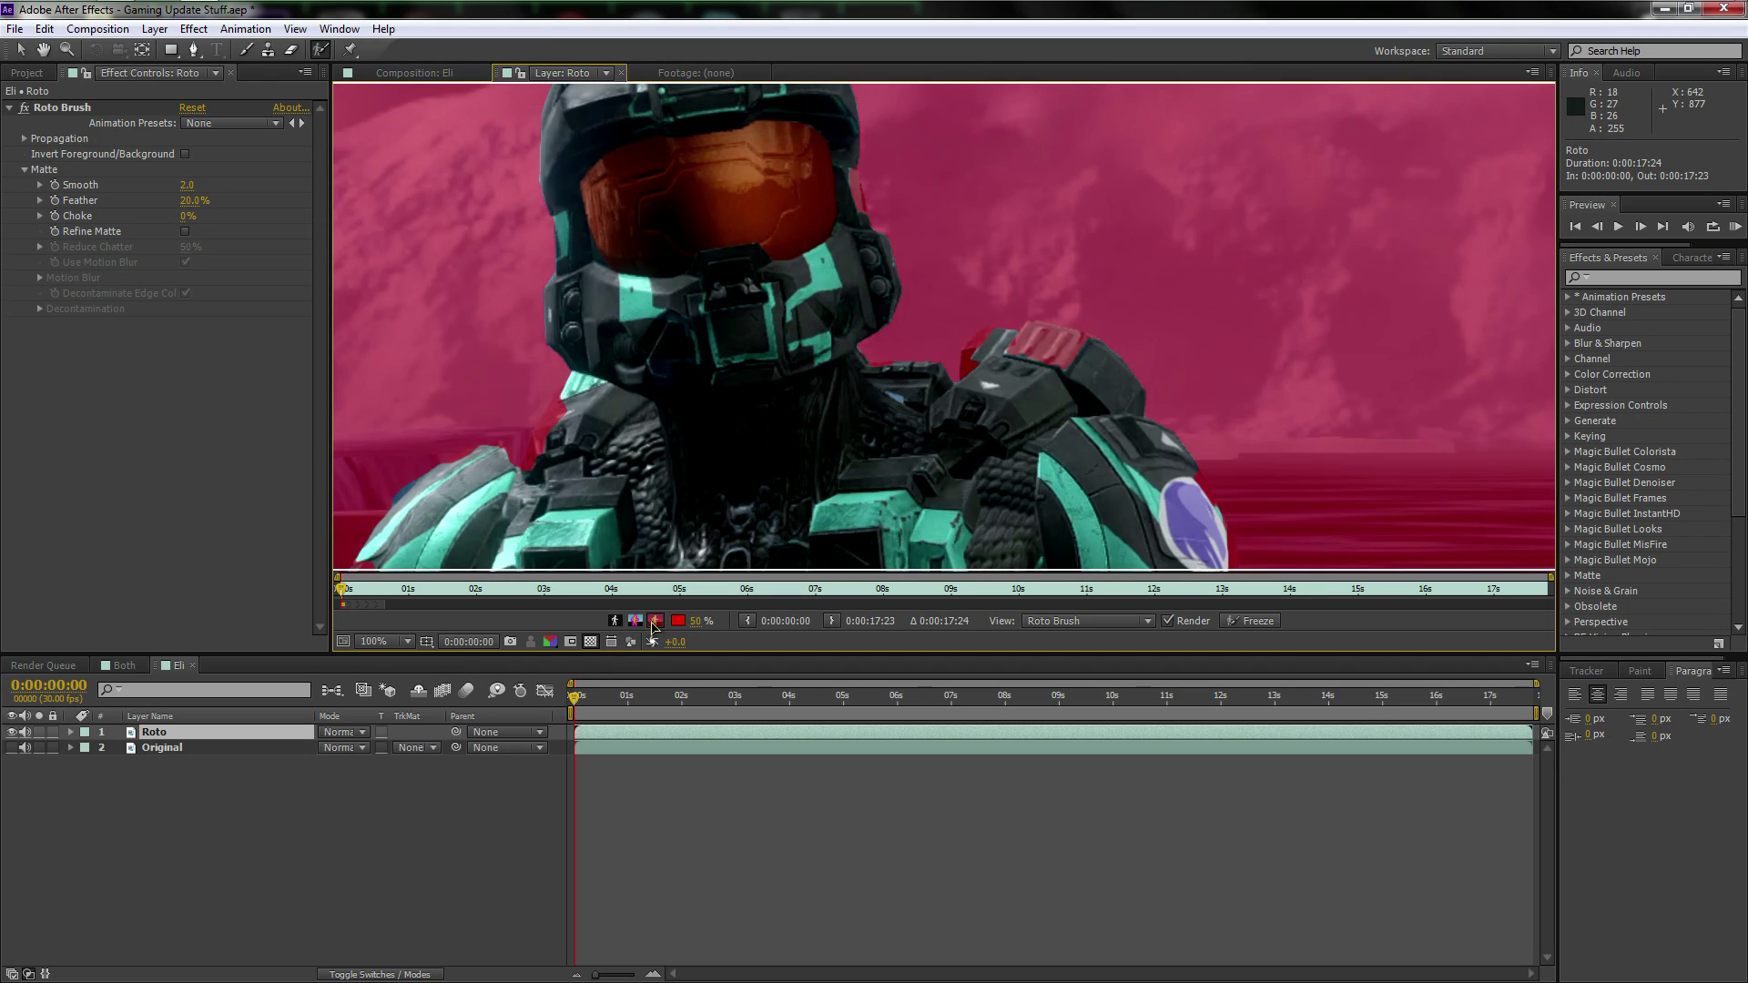
key("space")
left_click_drag(906, 402, 895, 410)
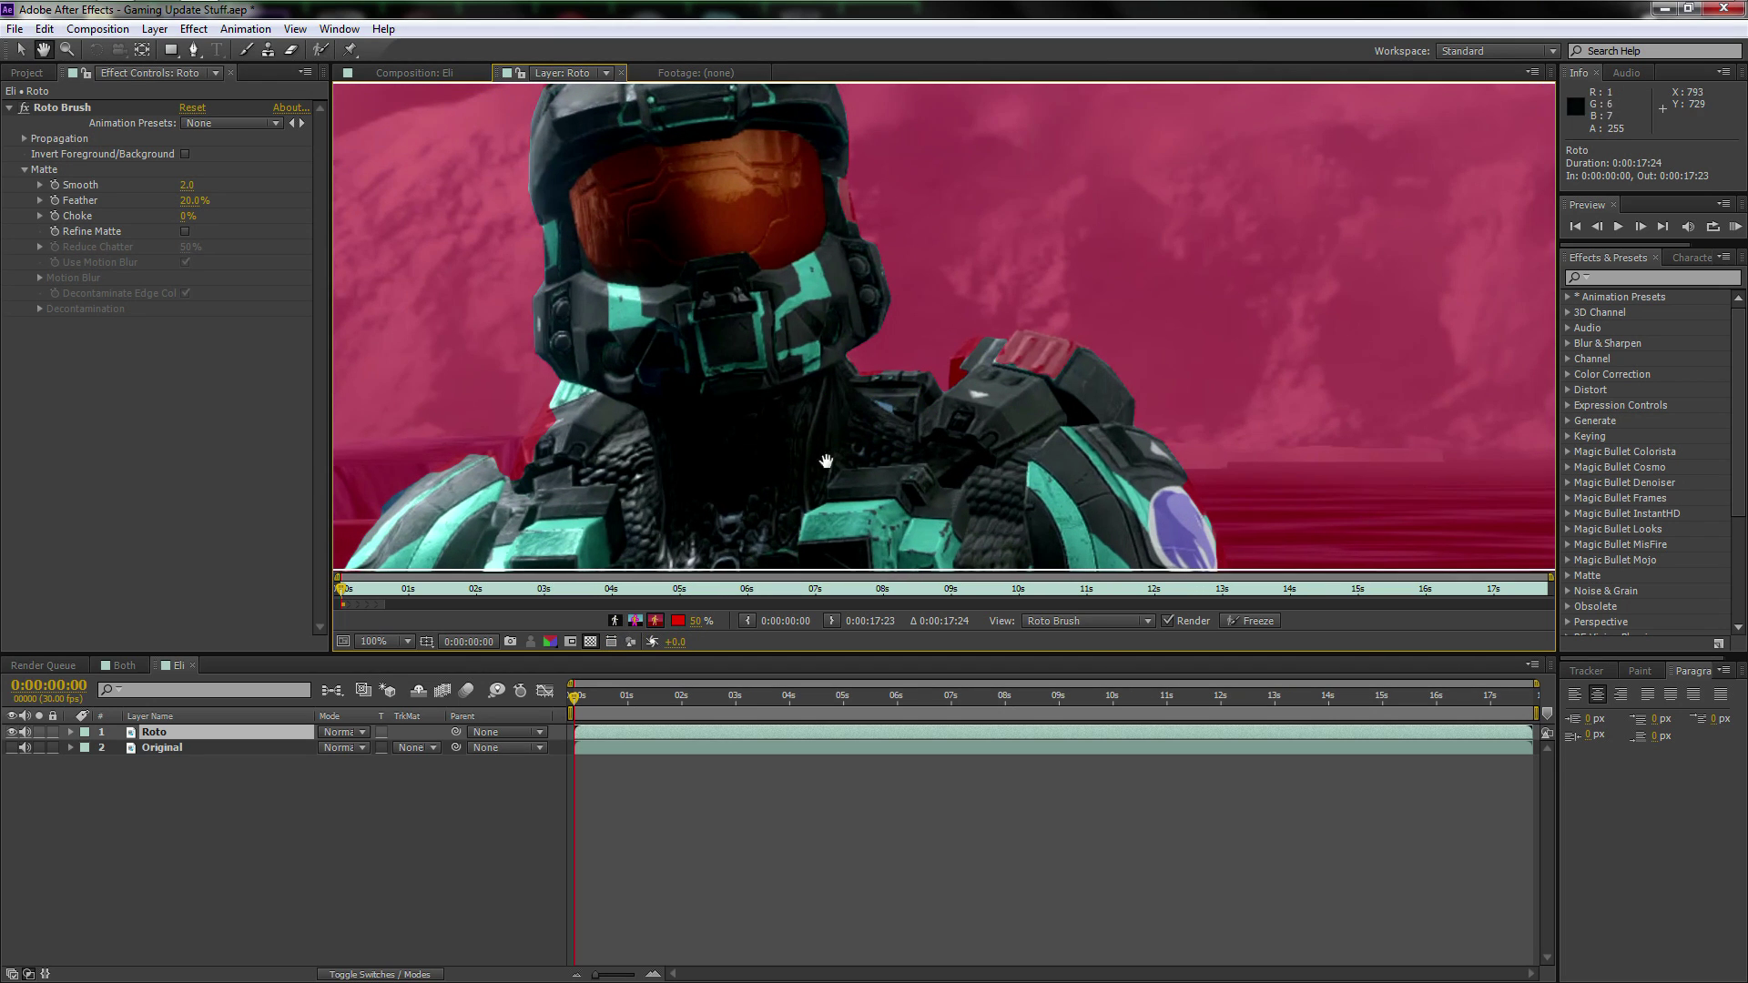
left_click(636, 621)
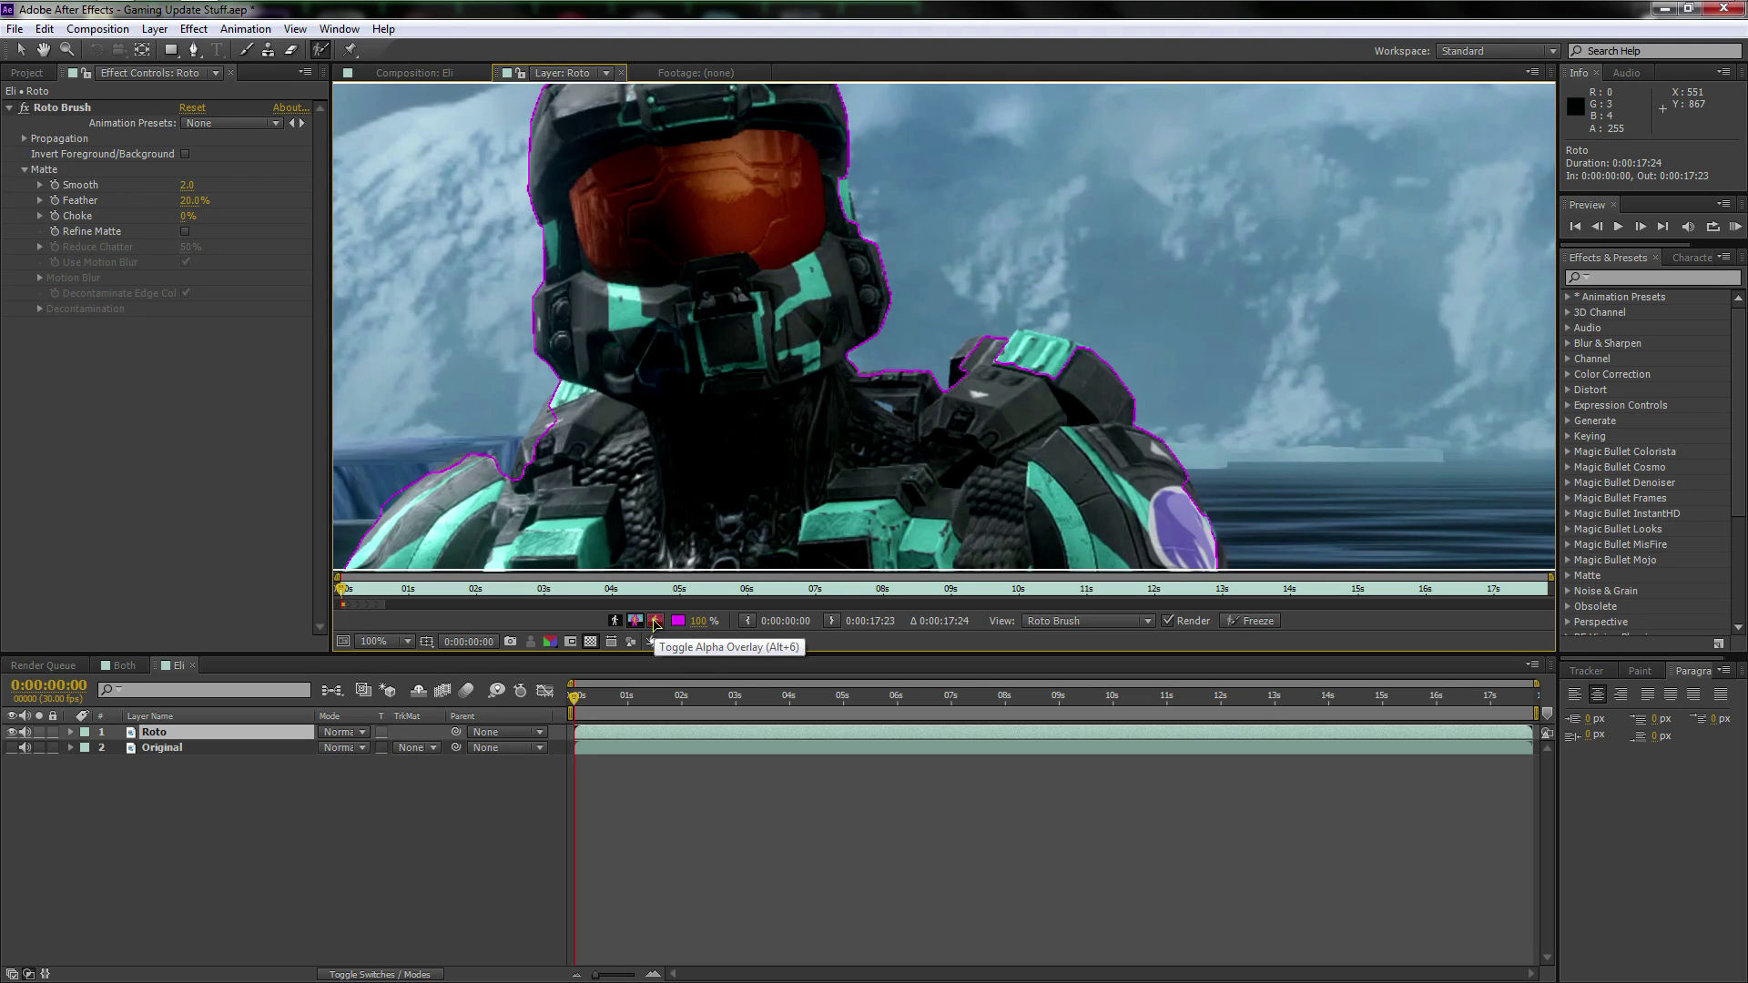
- Inspect the Roto cutout as a black-and-white alpha matte and against the transparency grid around the shoulders and chest
left_click(614, 621)
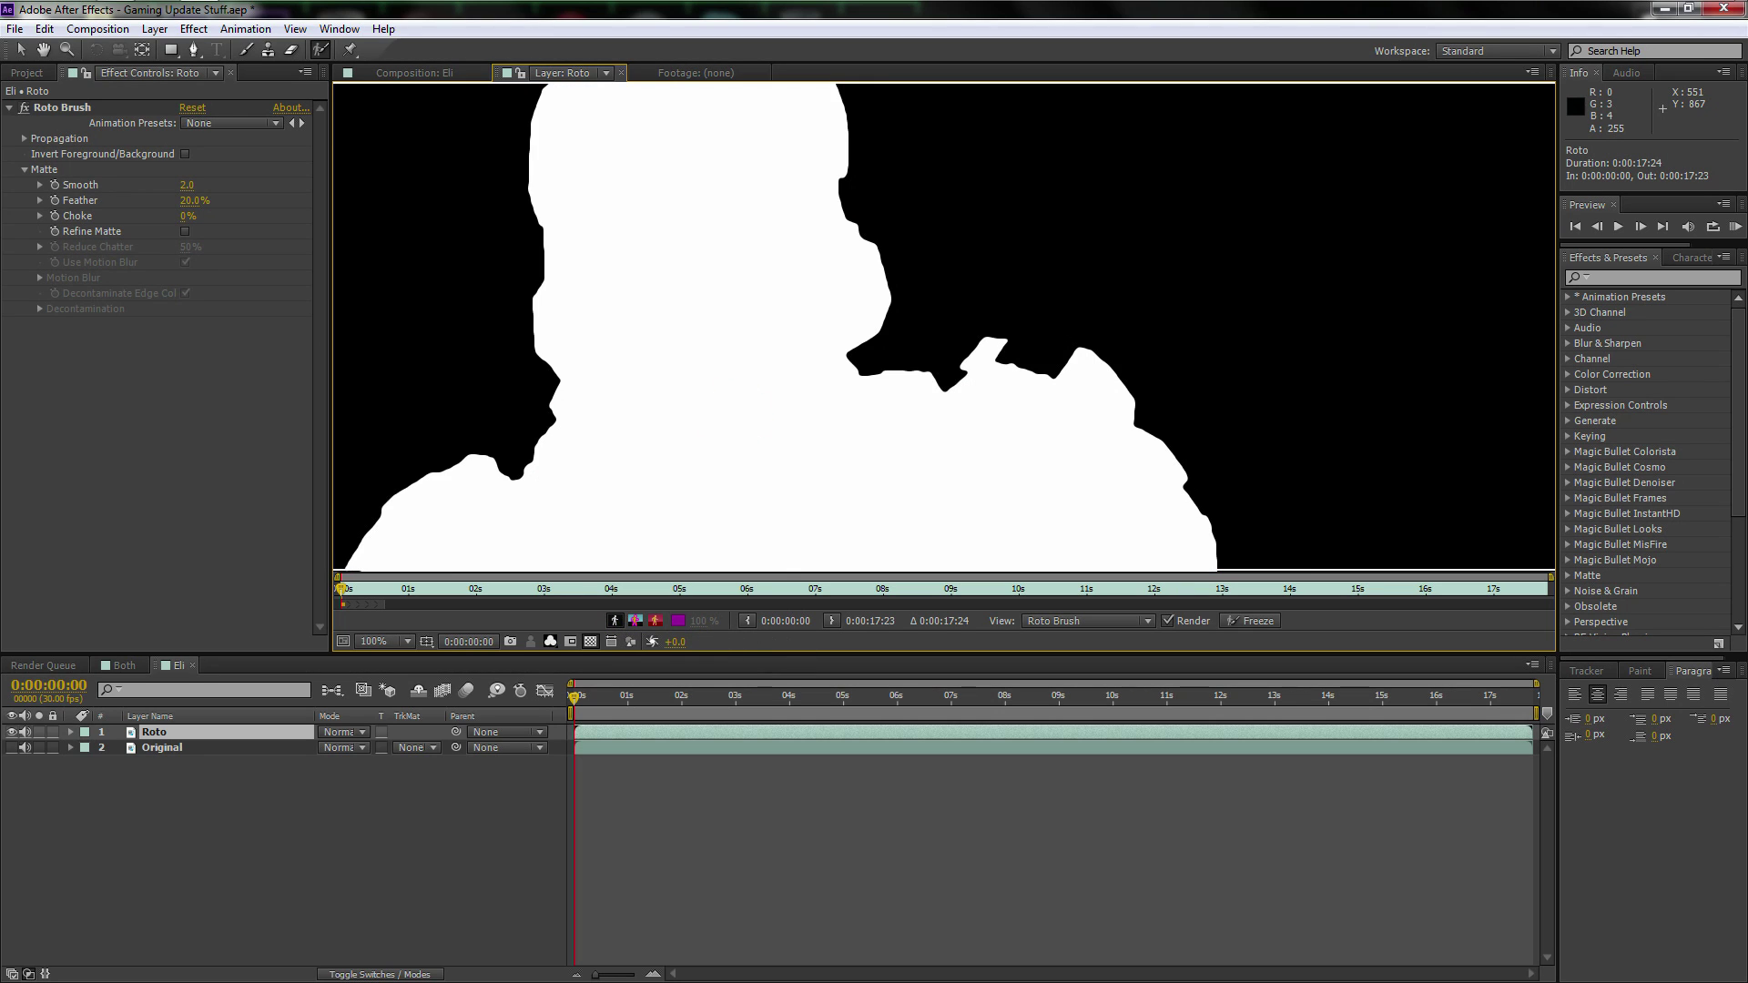
left_click_drag(876, 361, 994, 275)
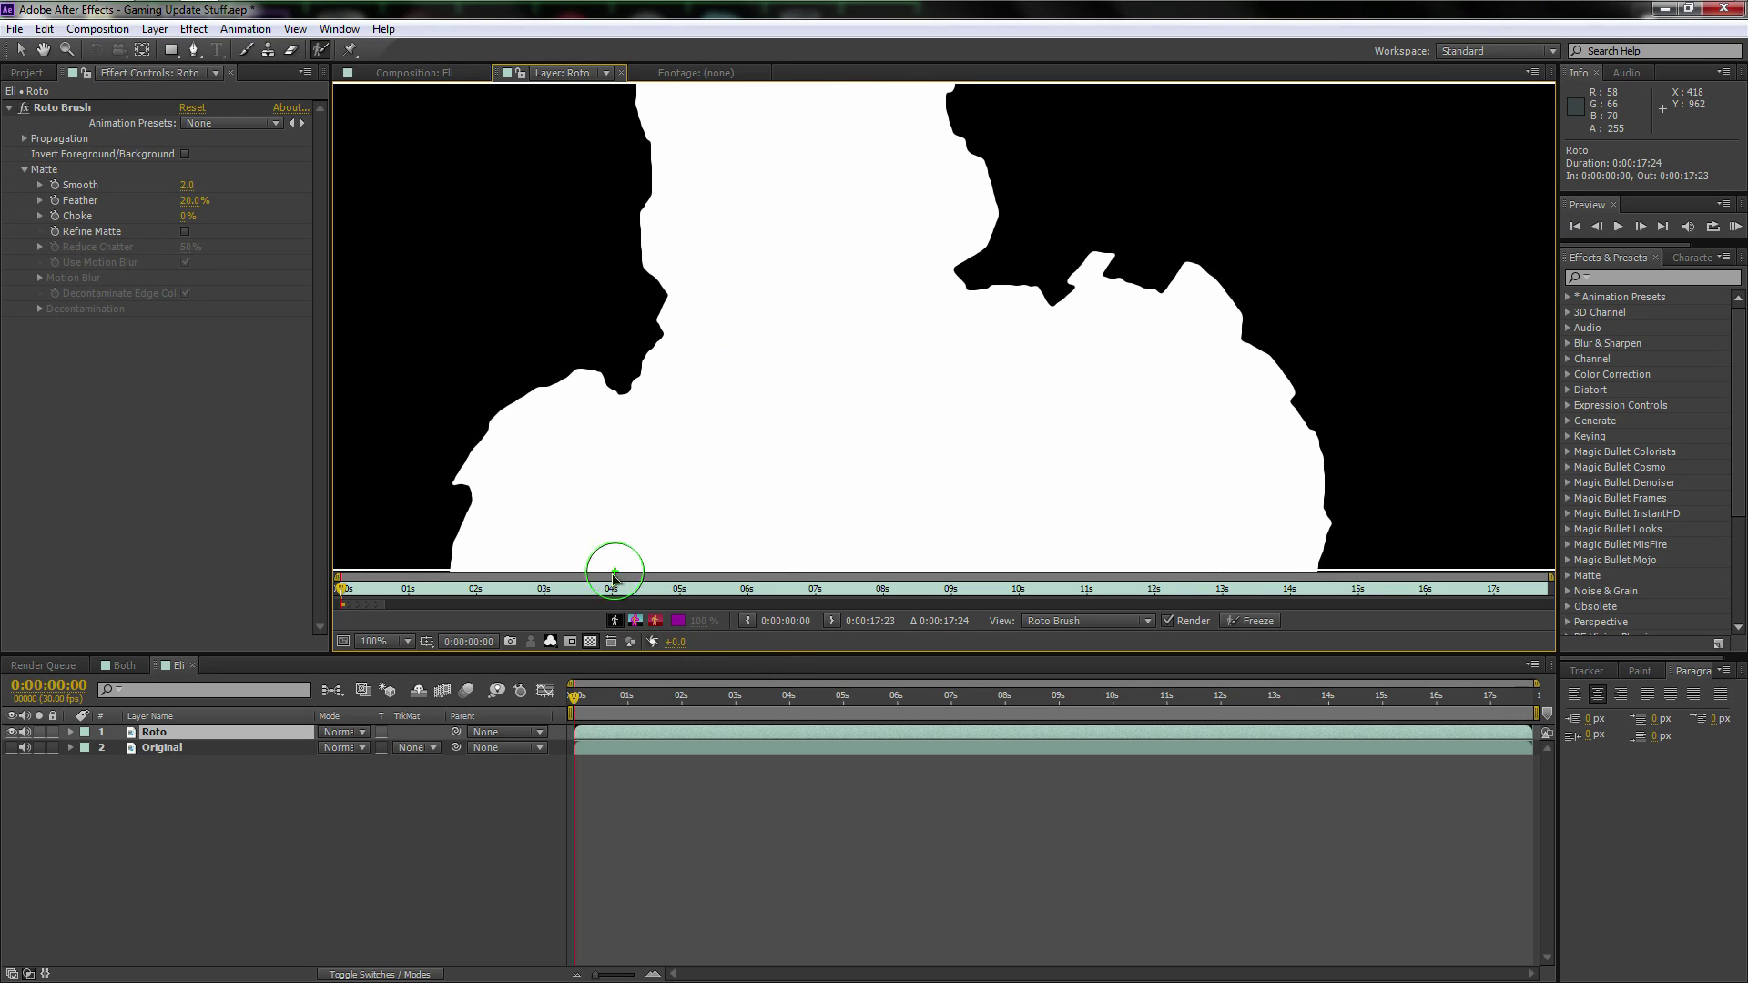
left_click(615, 621)
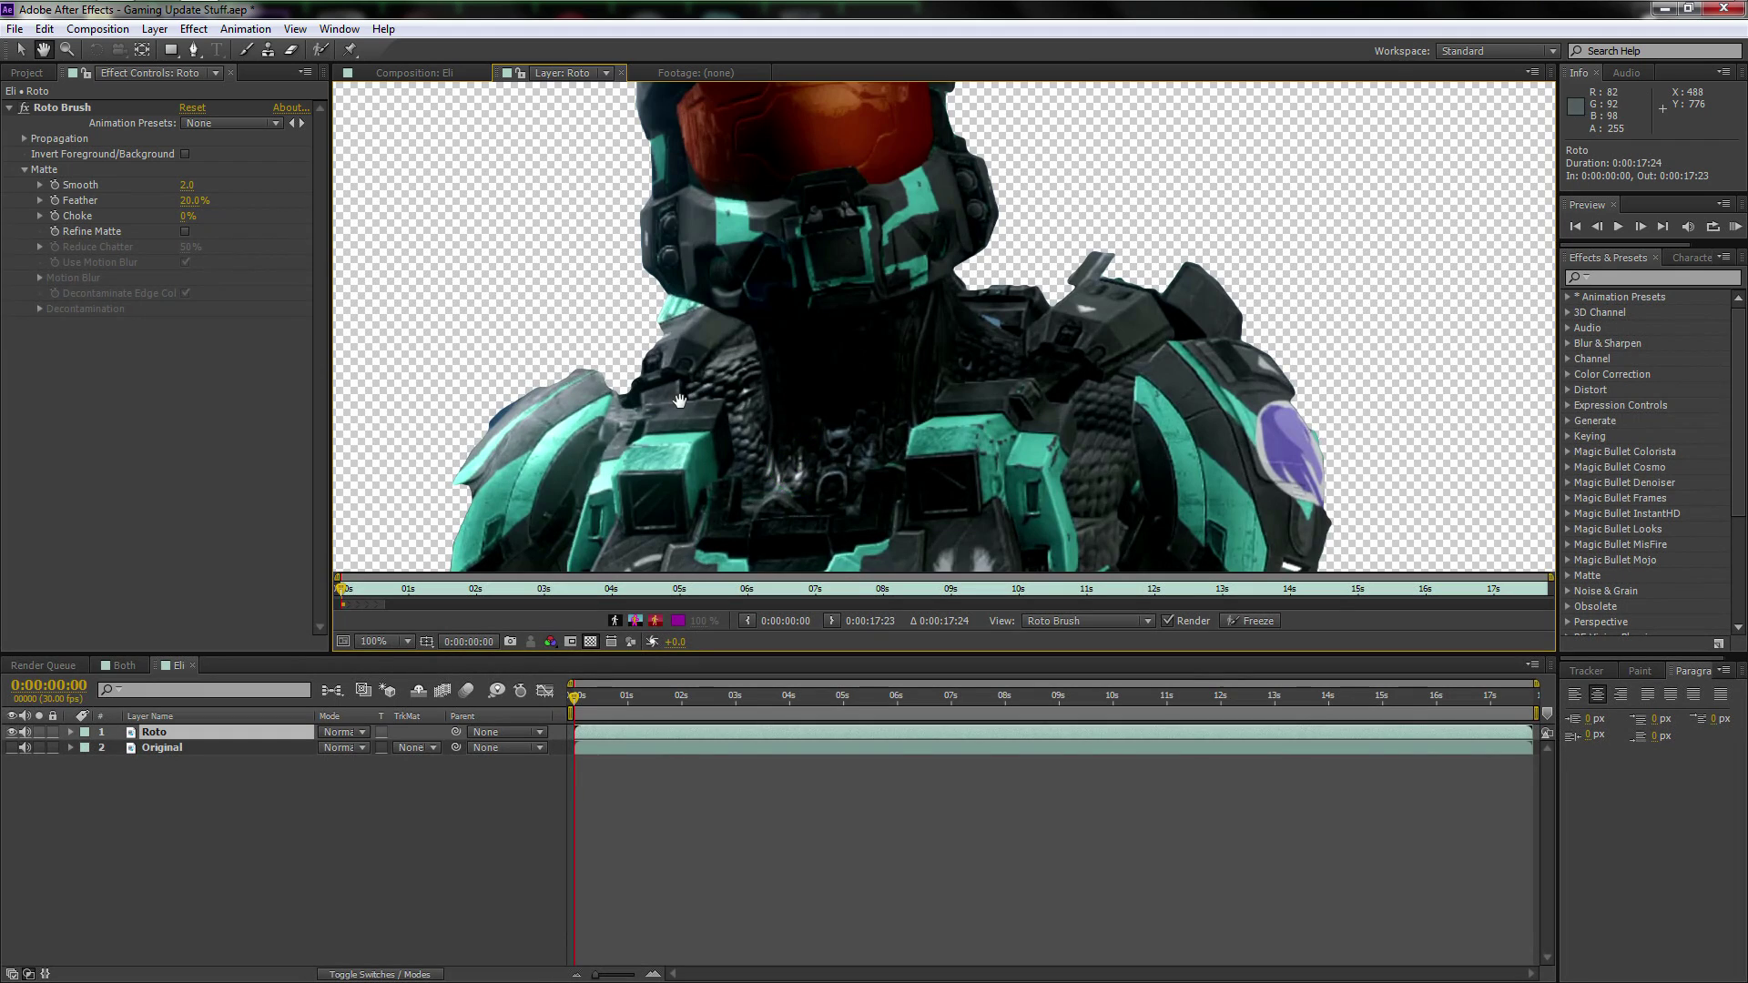
left_click_drag(741, 519, 809, 271)
mouse_move(633, 344)
left_mouse_down()
mouse_move(587, 460)
mouse_move(596, 505)
left_mouse_up()
- Show the red alpha overlay and paint the missing edges of the shoulder and arm without the emblem into the selection
left_click(655, 621)
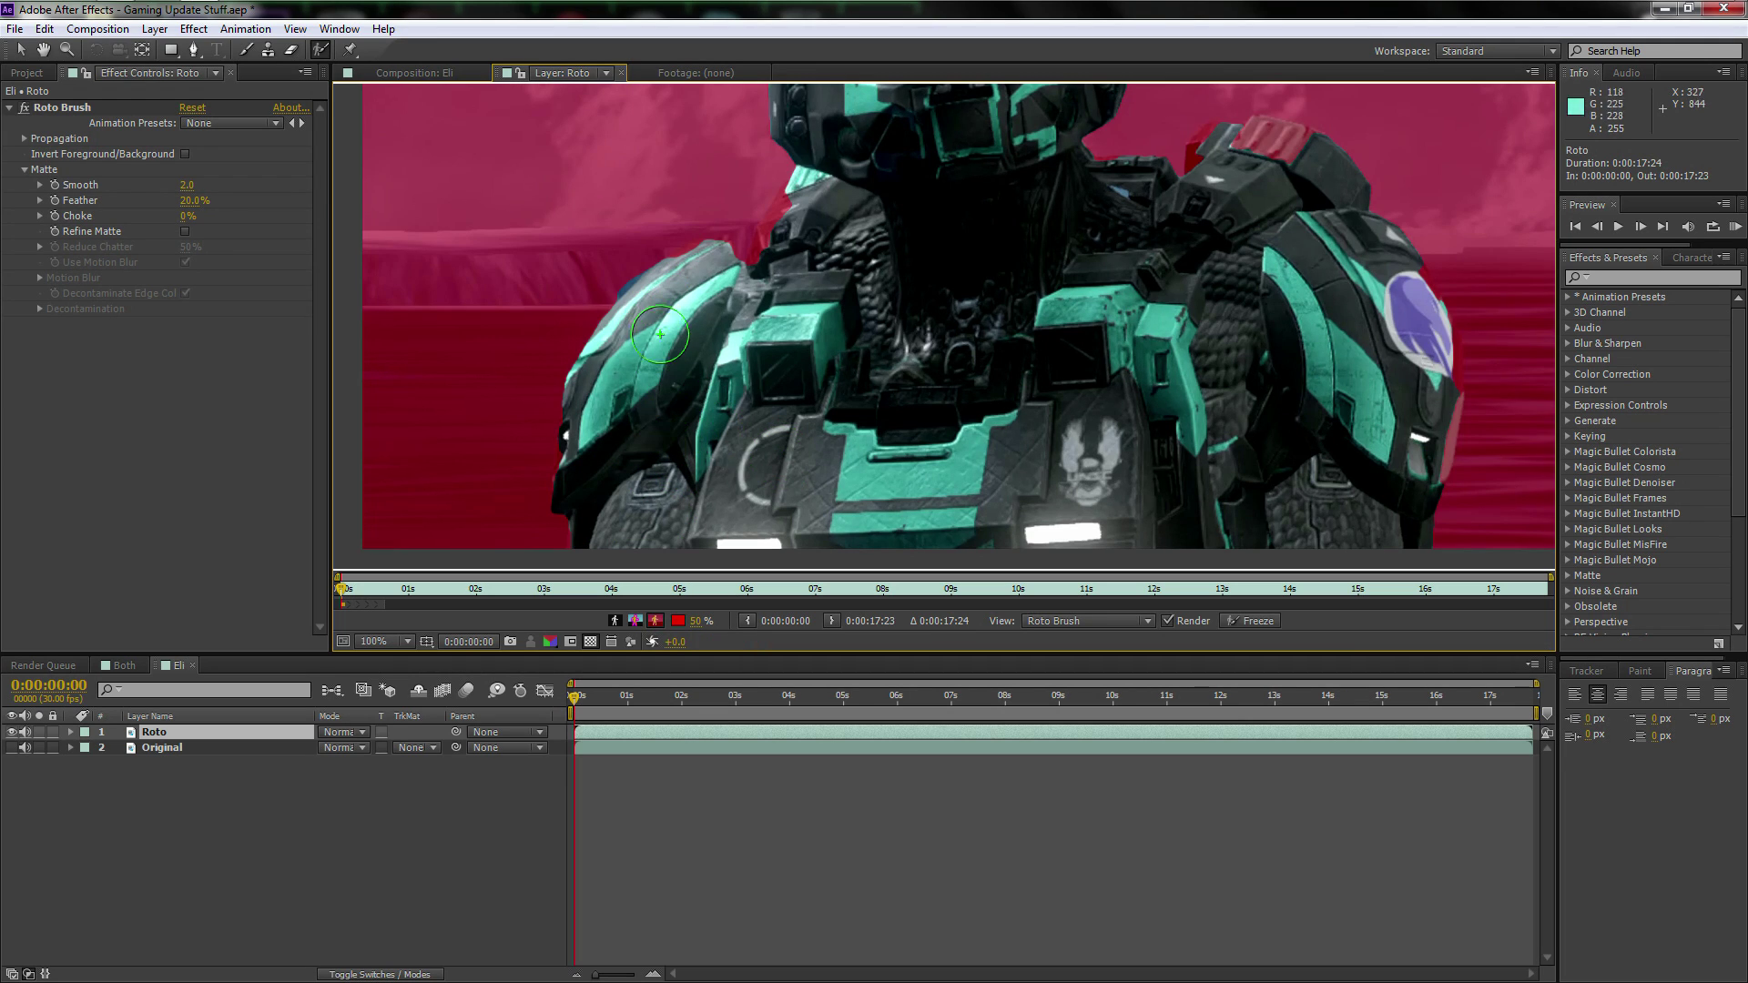
left_click_drag(672, 293, 694, 275)
left_click_drag(790, 209, 776, 237)
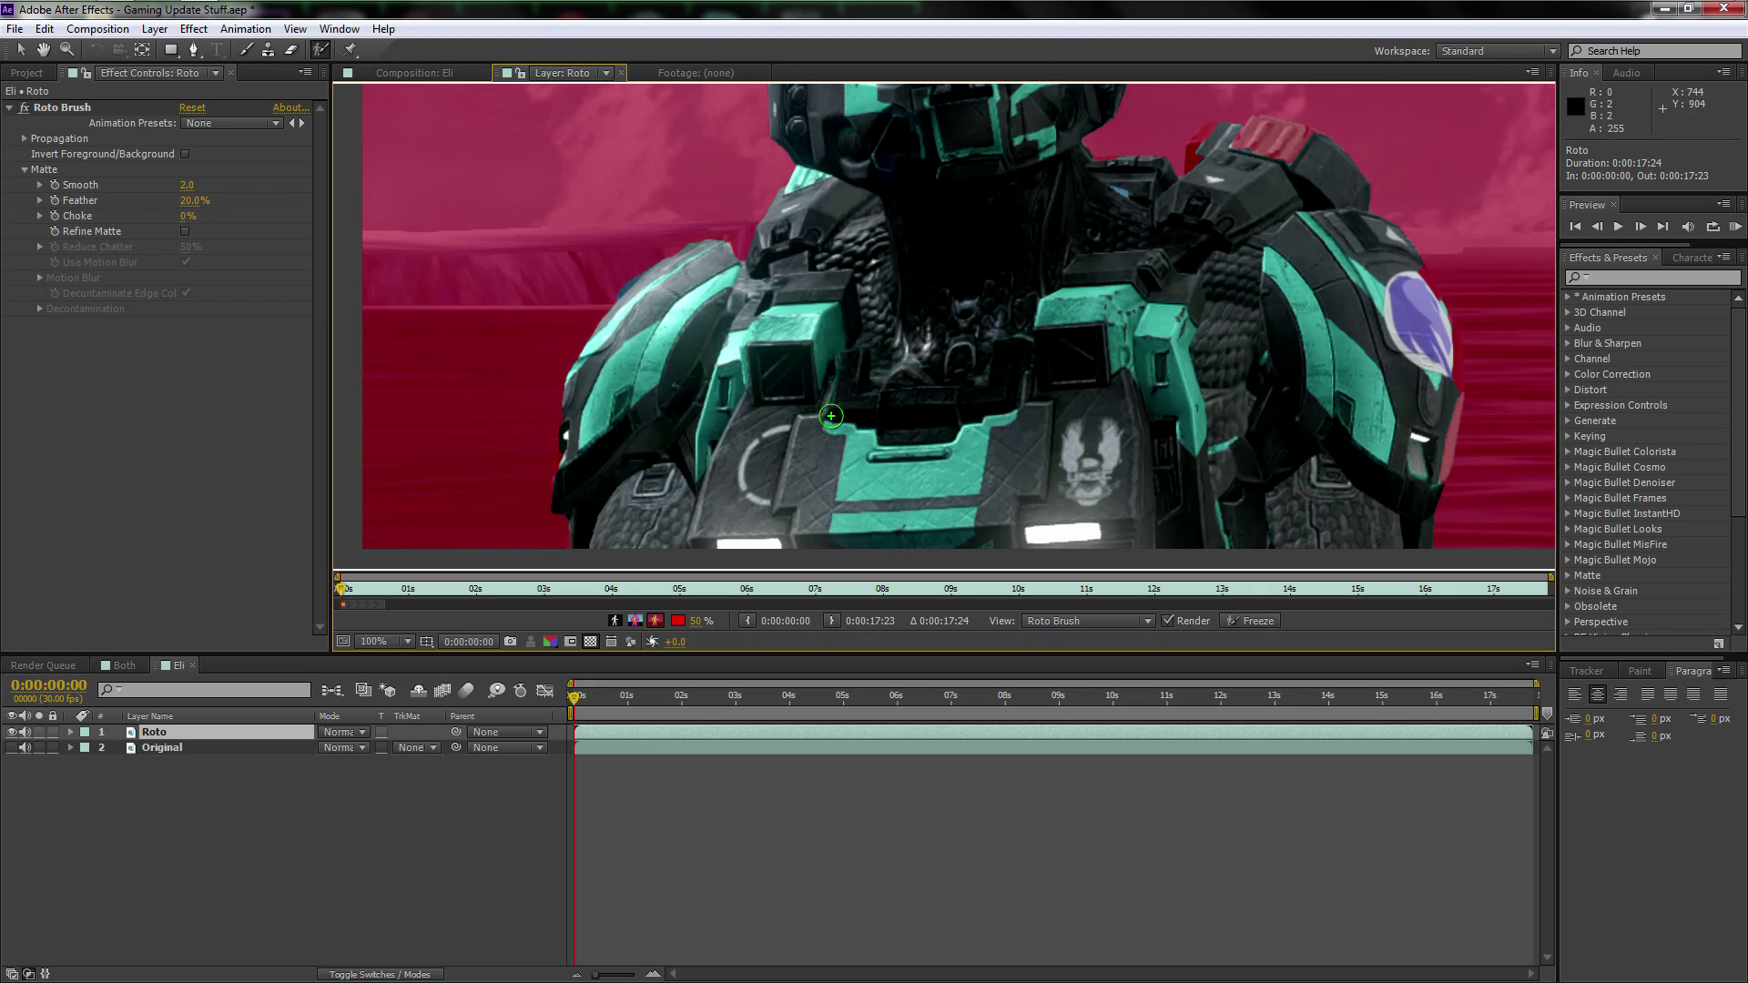
left_click_drag(581, 436, 566, 479)
- Paint the missing arm and shoulder edges on the purple-emblem side into the selection and remove the background spill beside the arm
left_click_drag(1448, 394, 1435, 496)
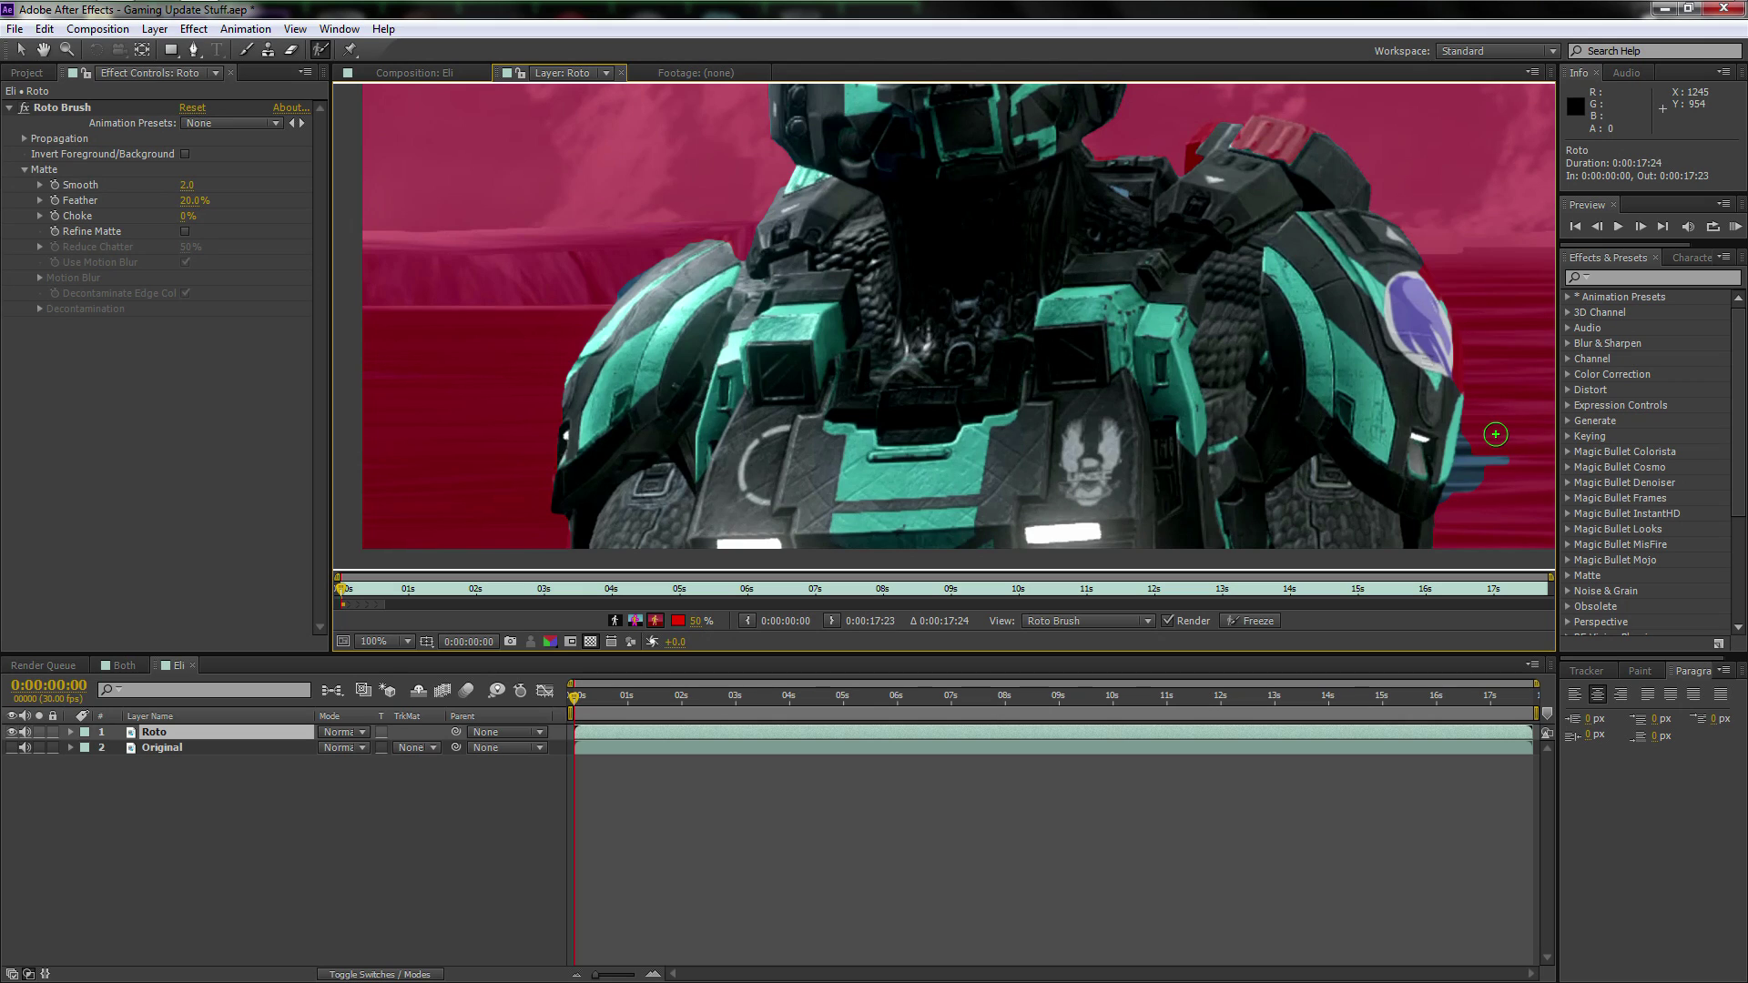
mouse_move(1496, 427)
left_mouse_down()
mouse_move(1482, 487)
mouse_move(1492, 462)
mouse_move(1460, 495)
mouse_move(1469, 439)
mouse_move(1450, 505)
left_mouse_up()
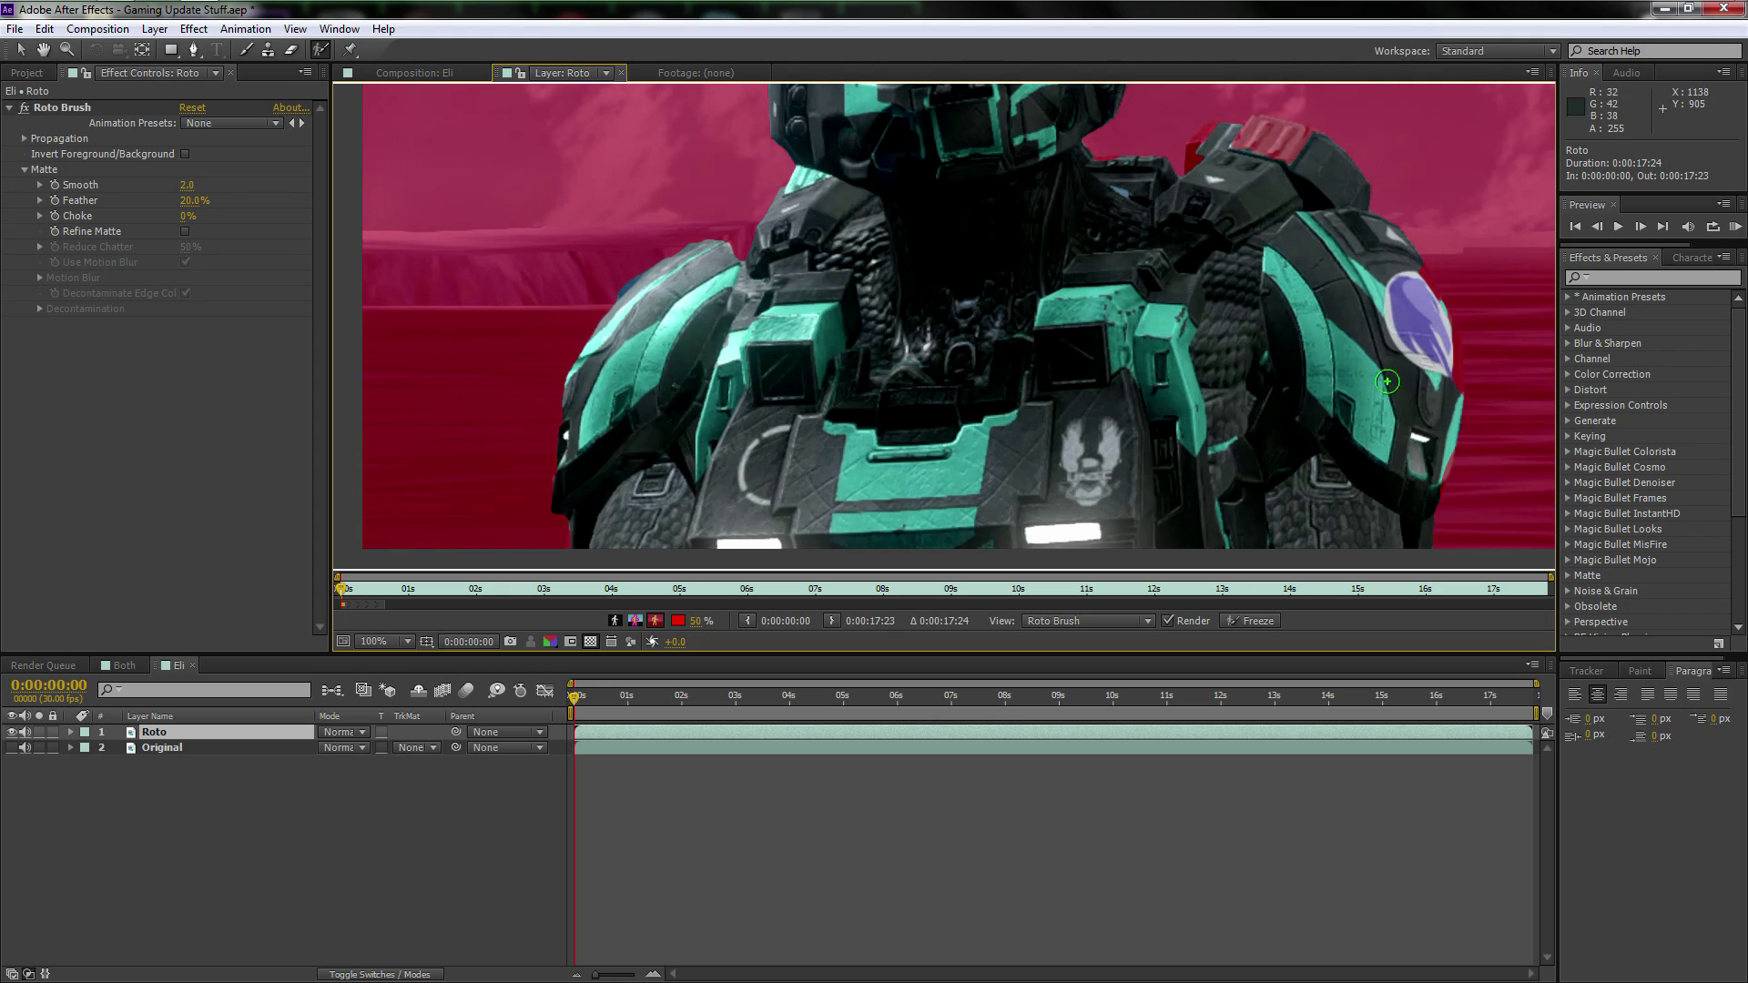
left_click_drag(1405, 270, 1417, 305)
mouse_move(1316, 155)
left_mouse_down()
mouse_move(1220, 147)
mouse_move(1200, 169)
left_mouse_up()
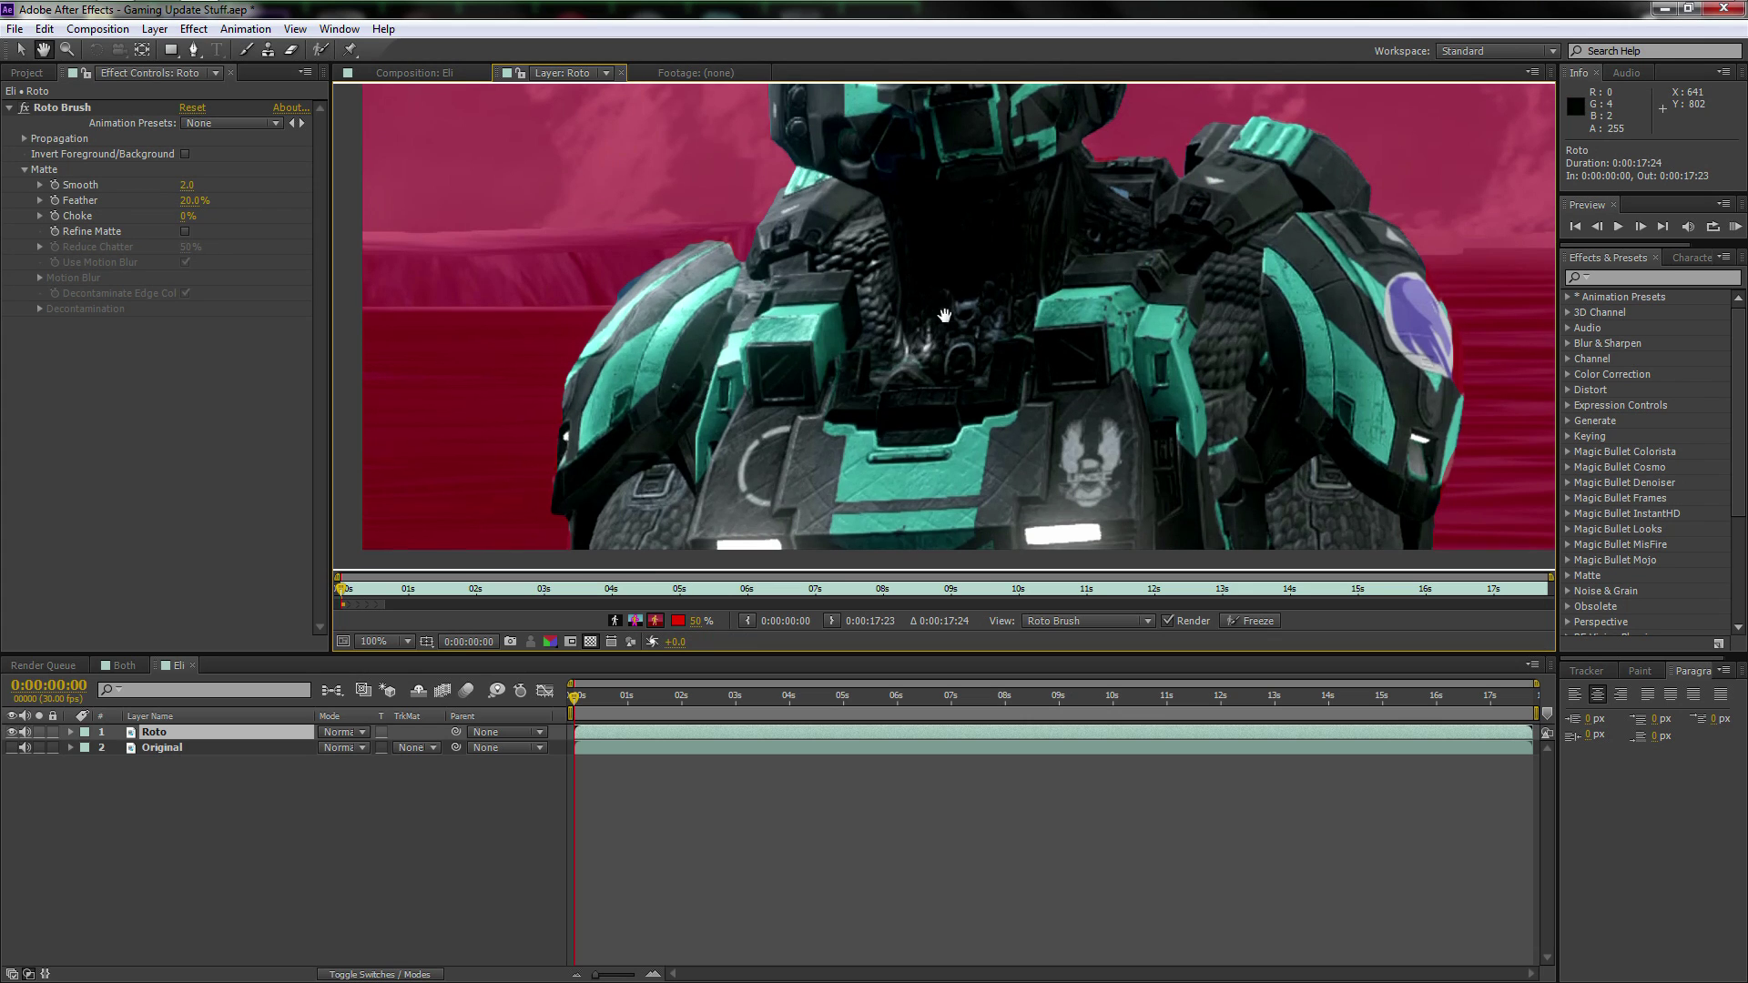
- Examine the whole cutout from helmet to chest with the overlay, then against the transparency grid
left_click_drag(934, 310, 923, 554)
left_click_drag(1045, 218, 1052, 270)
left_click_drag(926, 171, 935, 222)
scroll(935, 221, "down", 3)
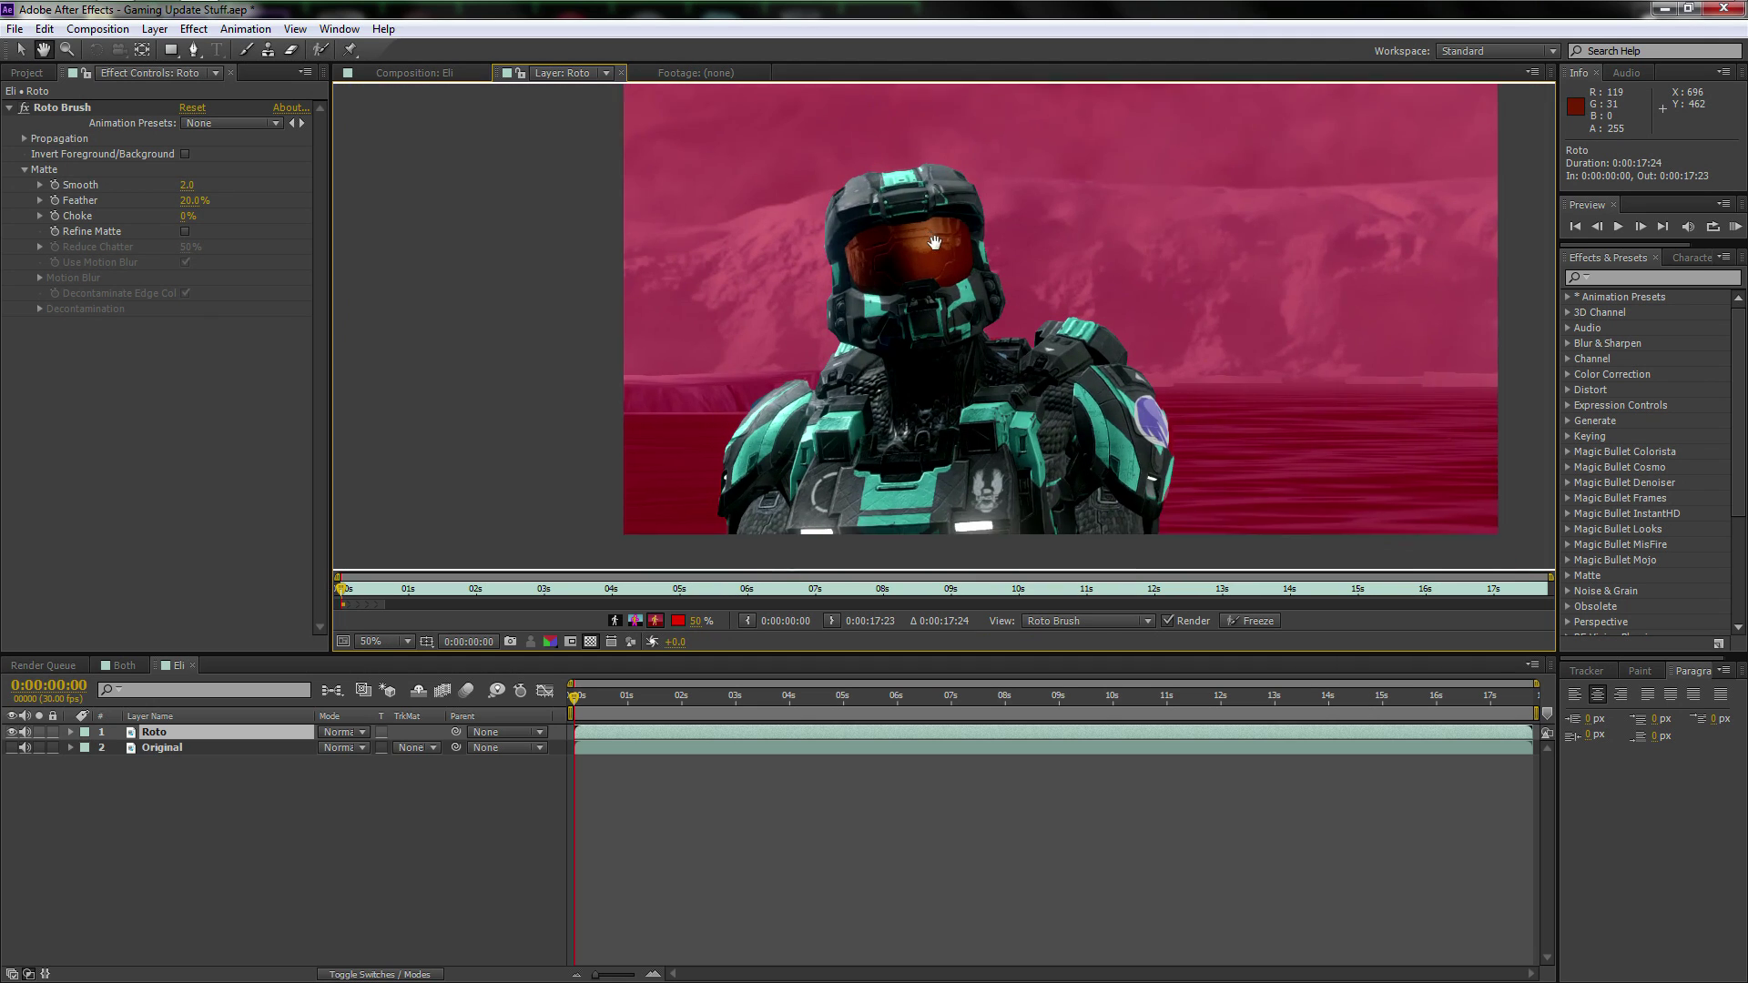
mouse_move(928, 366)
left_mouse_down()
mouse_move(881, 373)
mouse_move(892, 391)
left_mouse_up()
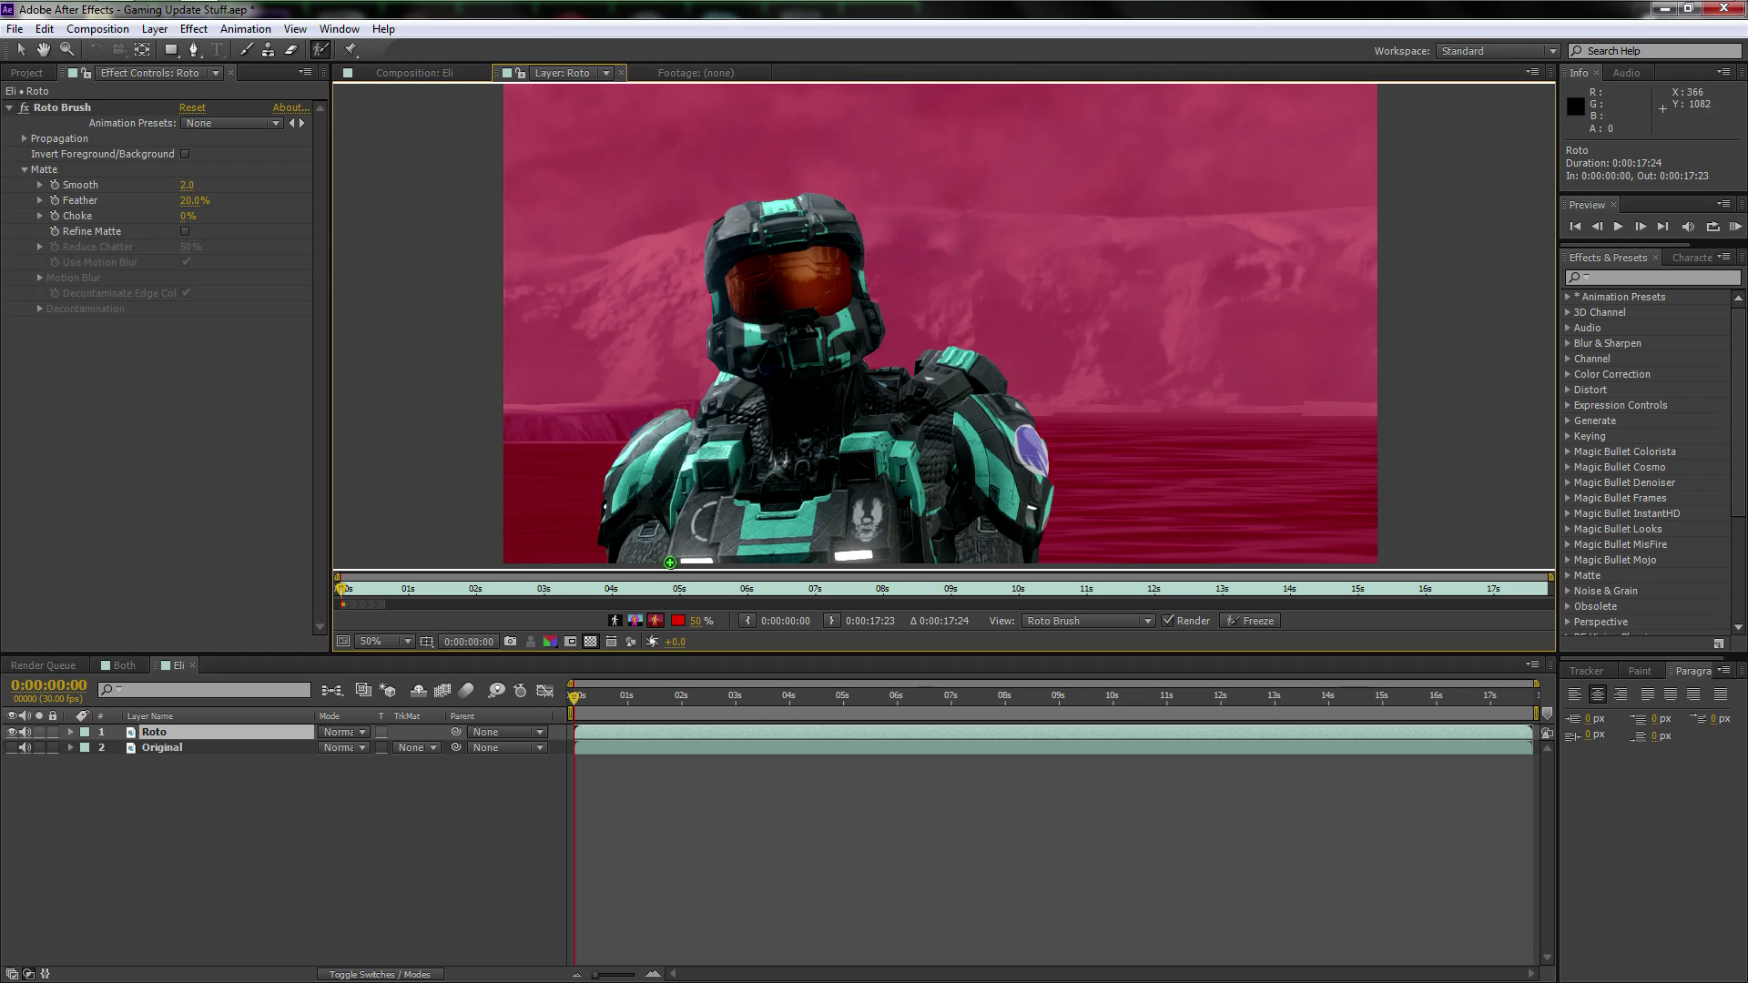
left_click(615, 625)
left_click(616, 625)
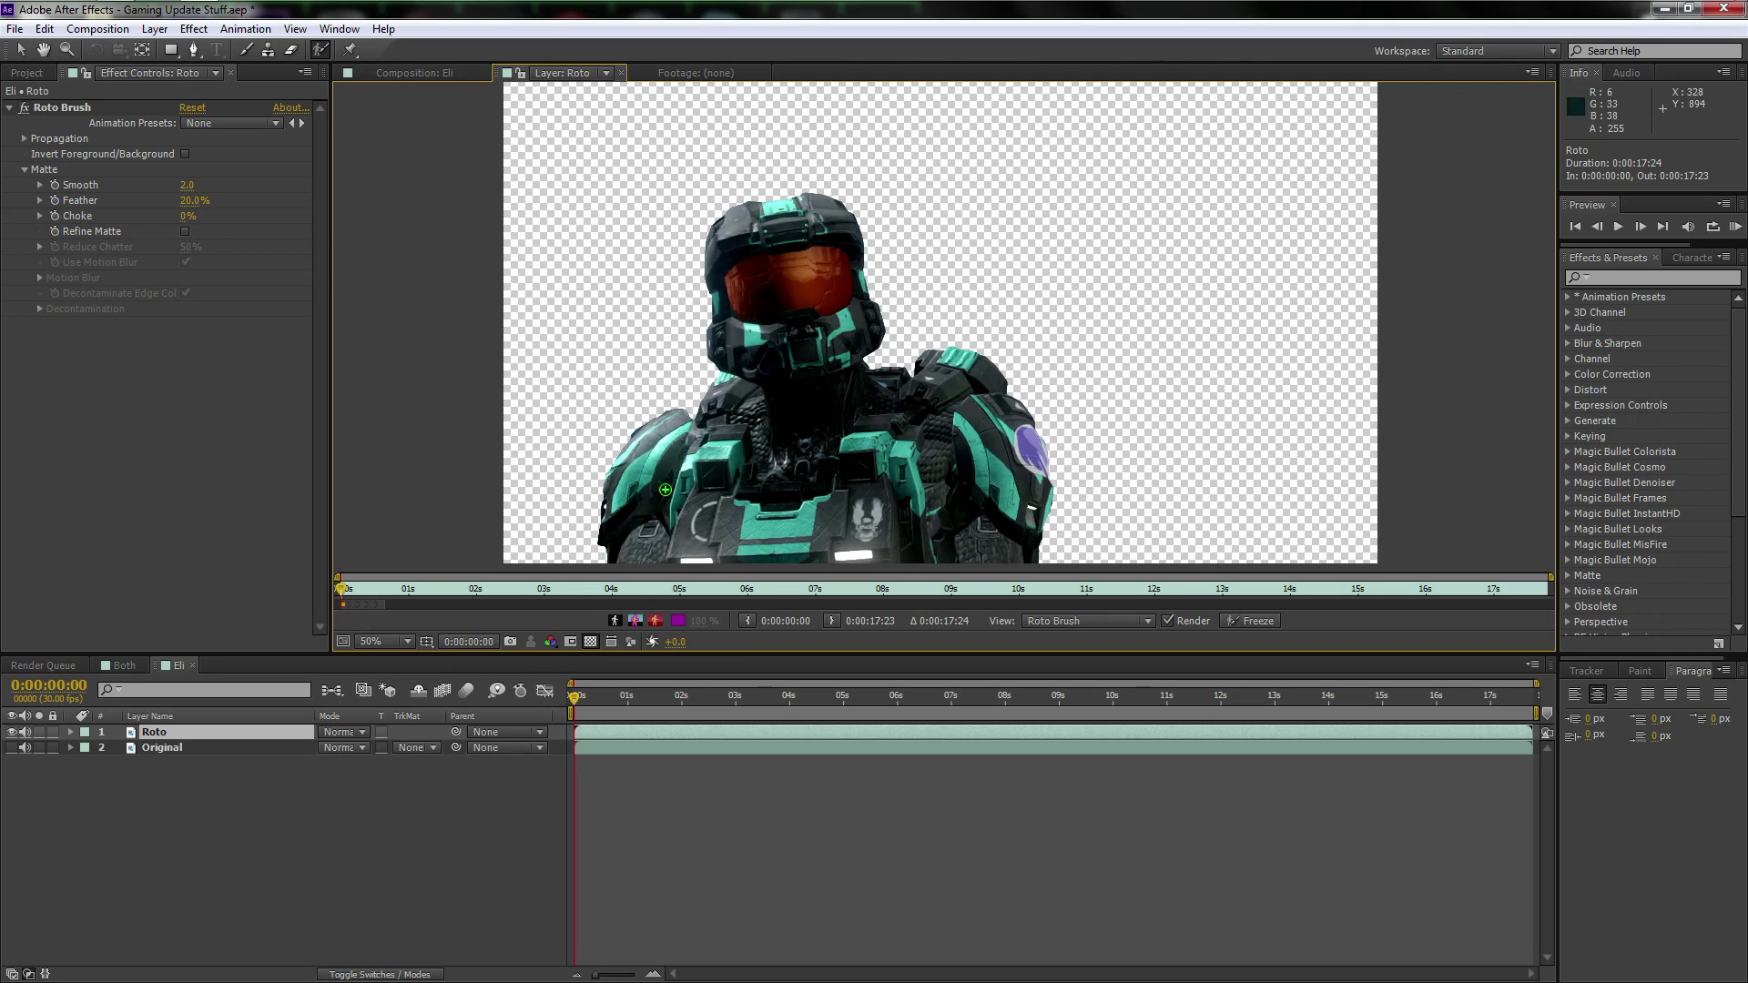
left_click(615, 621)
left_click(616, 621)
- Set the Roto Brush matte's Smooth to 12.9 and Feather to about 32%, checking the character's edges up close
left_click_drag(191, 187, 270, 192)
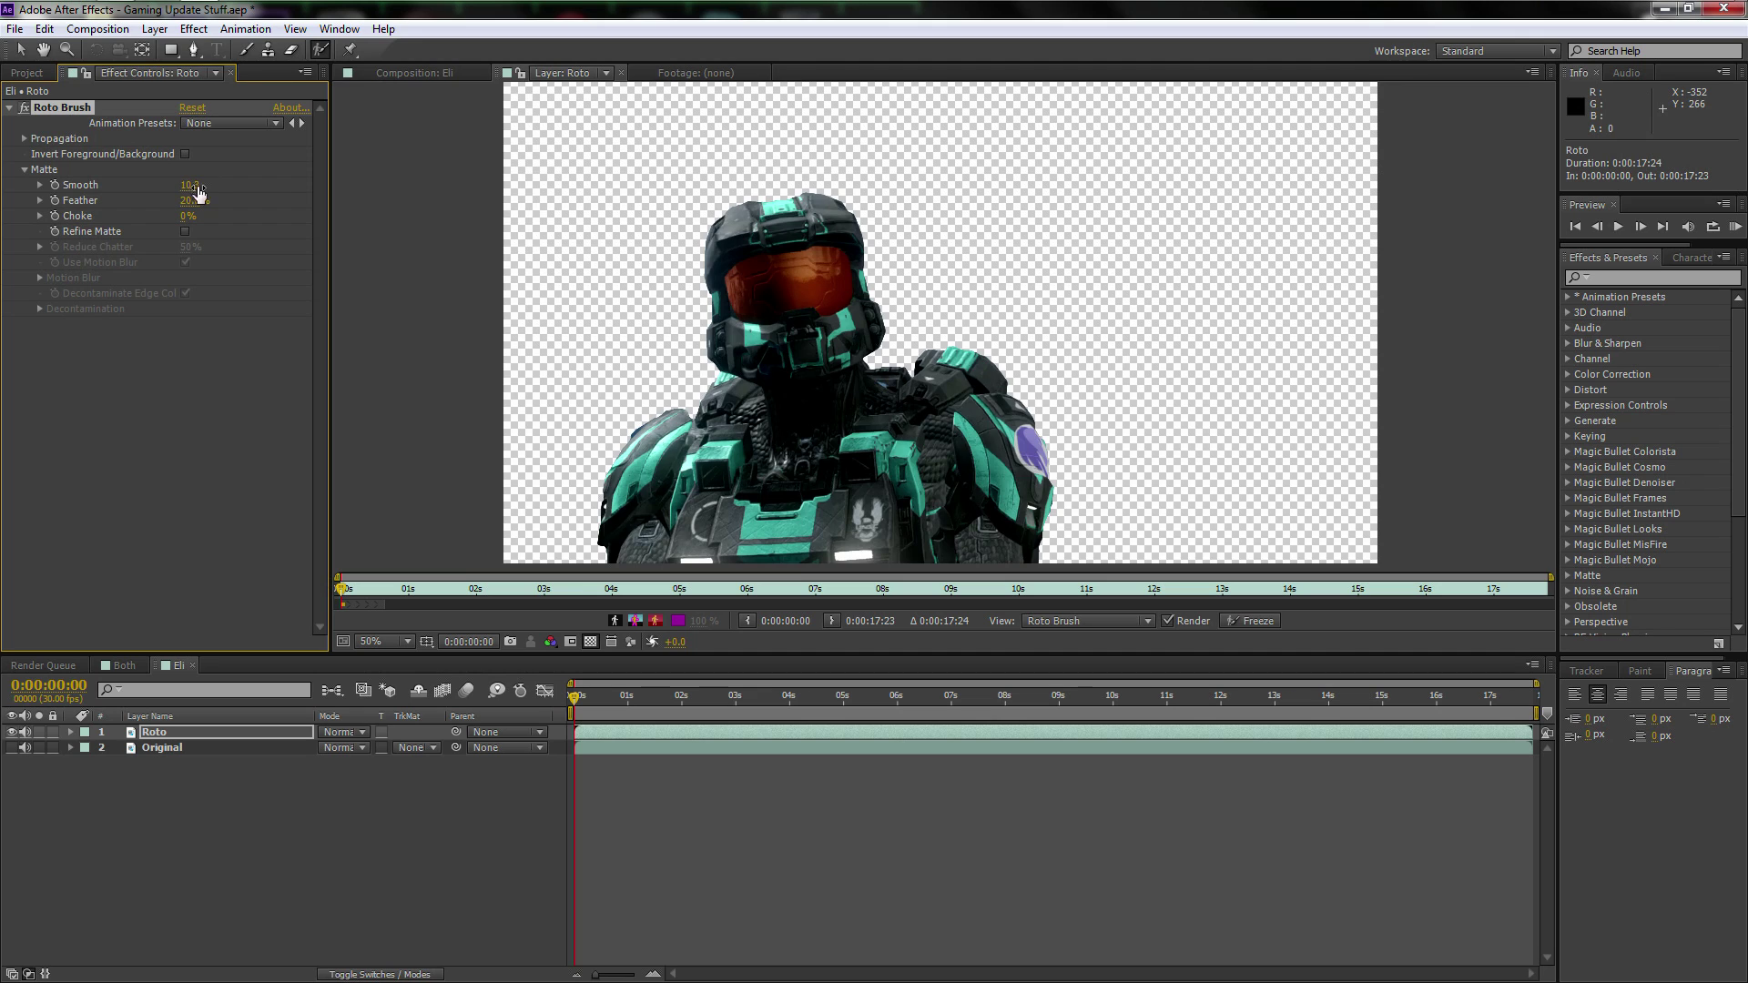
scroll(722, 176, "up", 2)
left_click_drag(722, 175, 786, 244)
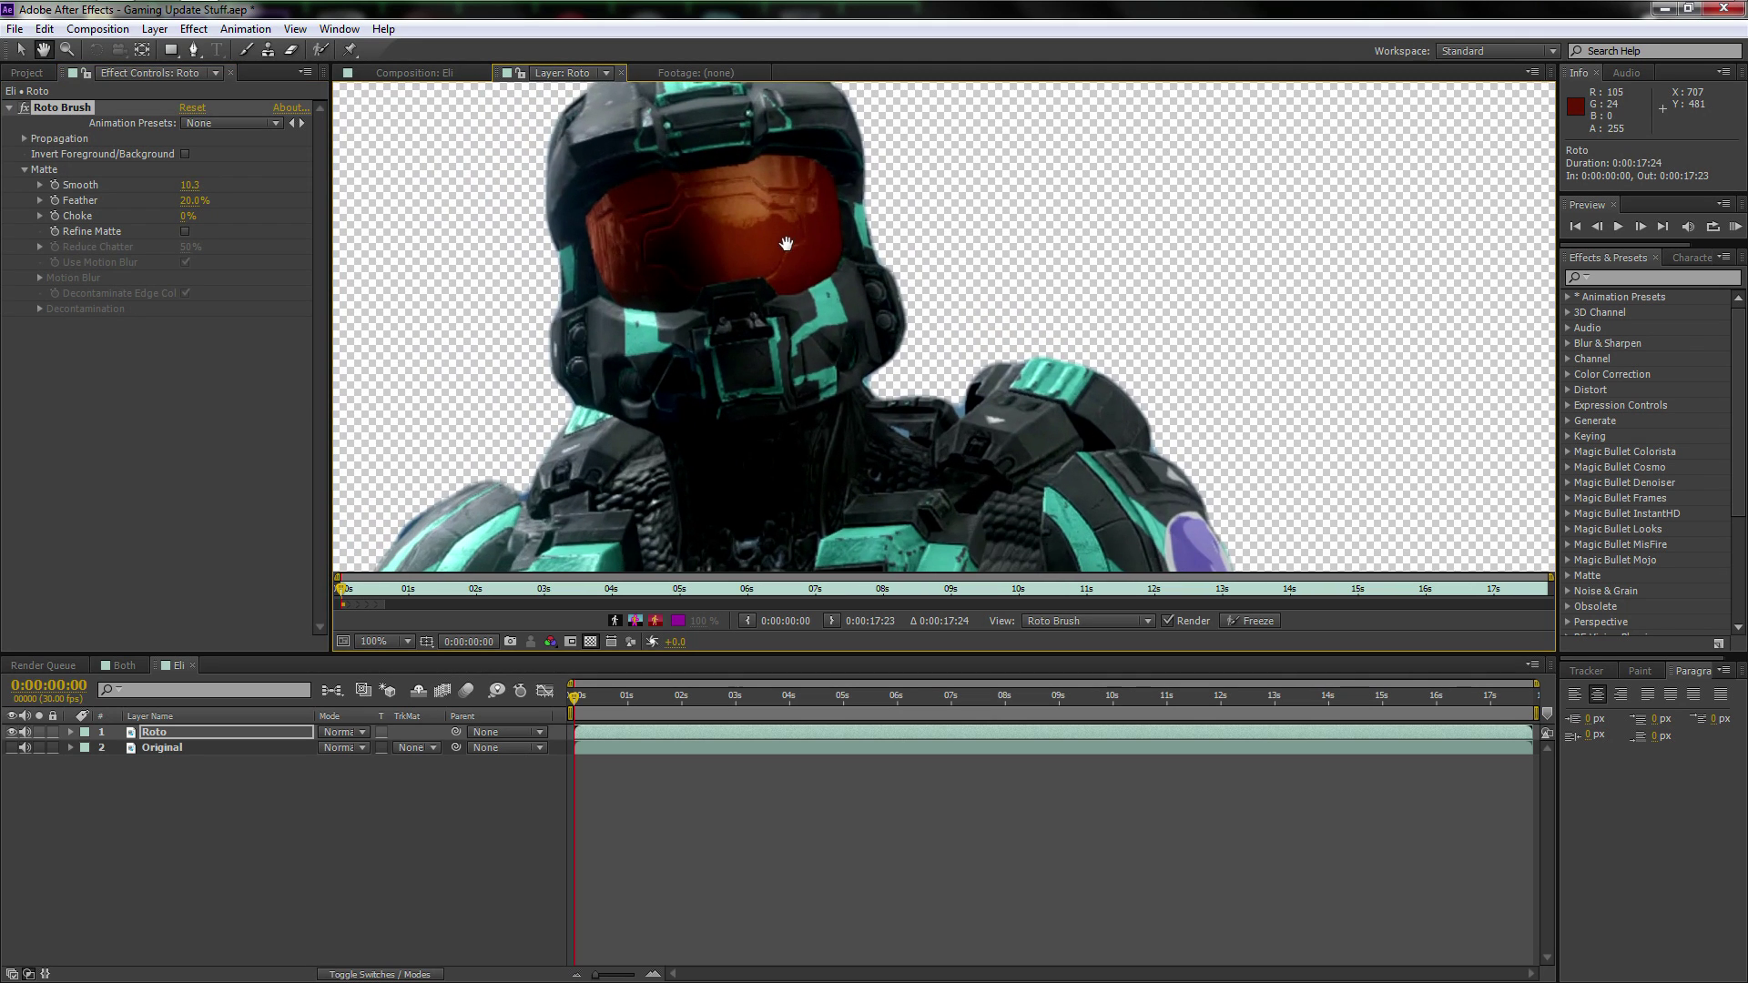
key("alt+w")
left_click_drag(197, 185, 208, 204)
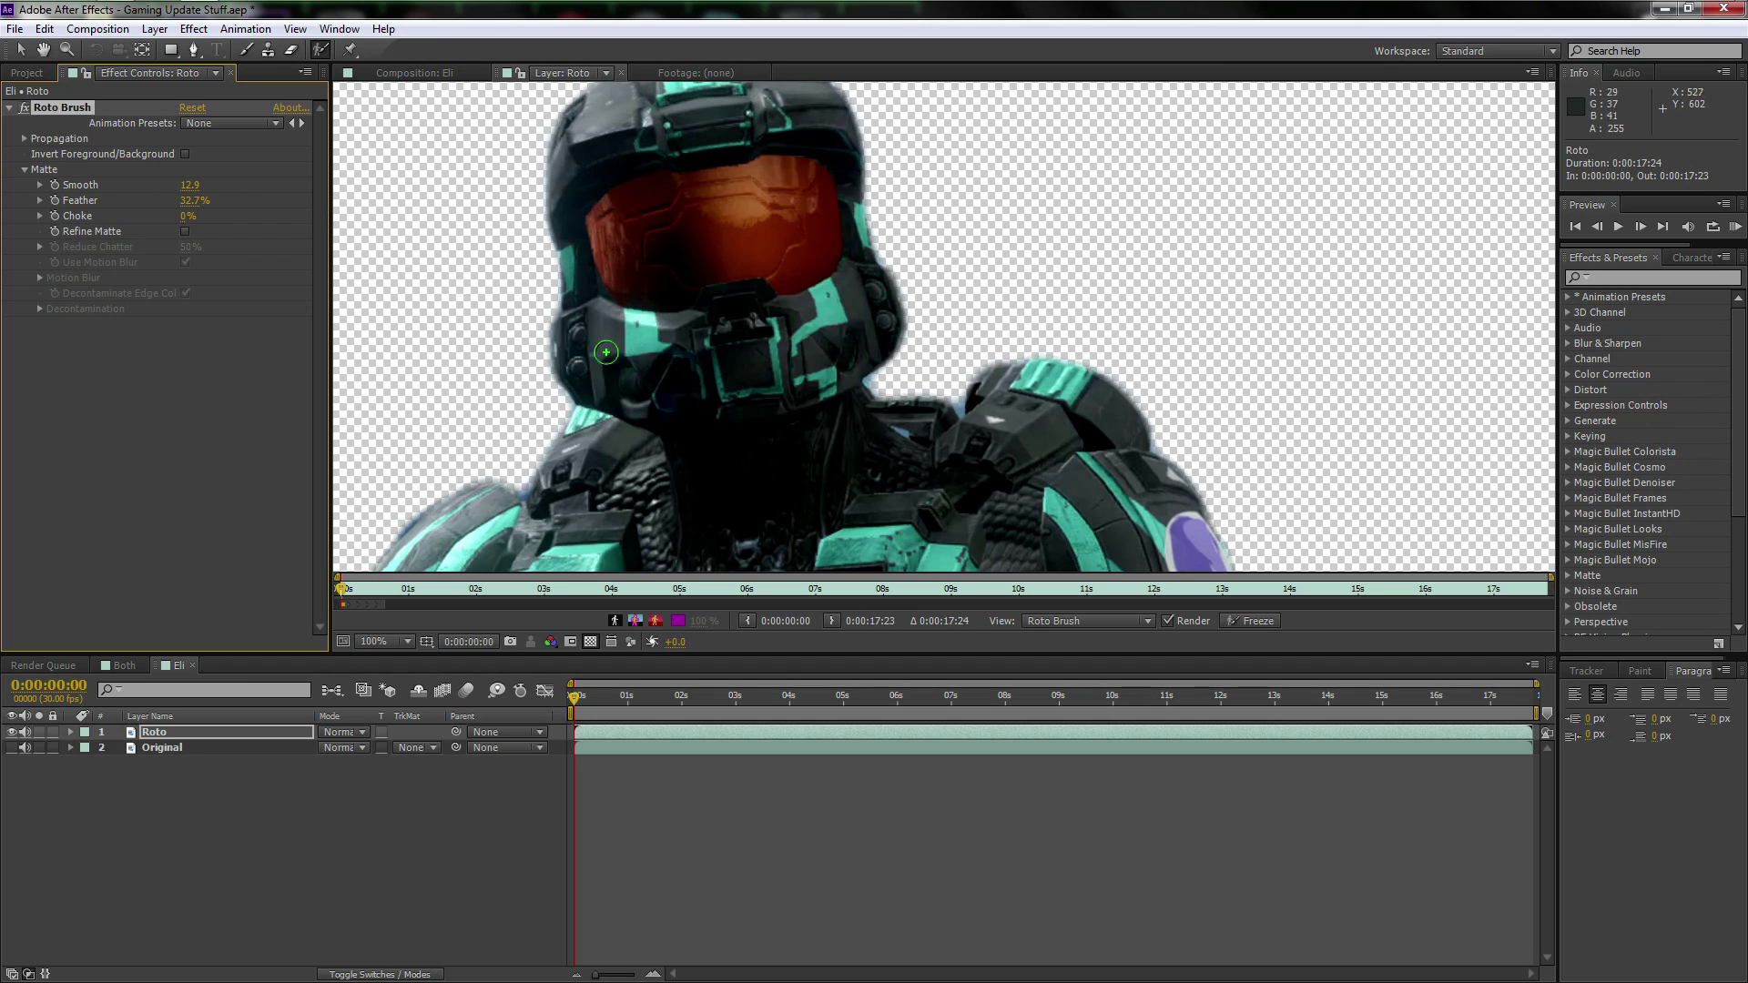
key("h")
mouse_move(641, 313)
left_mouse_down()
mouse_move(687, 198)
mouse_move(751, 137)
mouse_move(765, 163)
left_mouse_up()
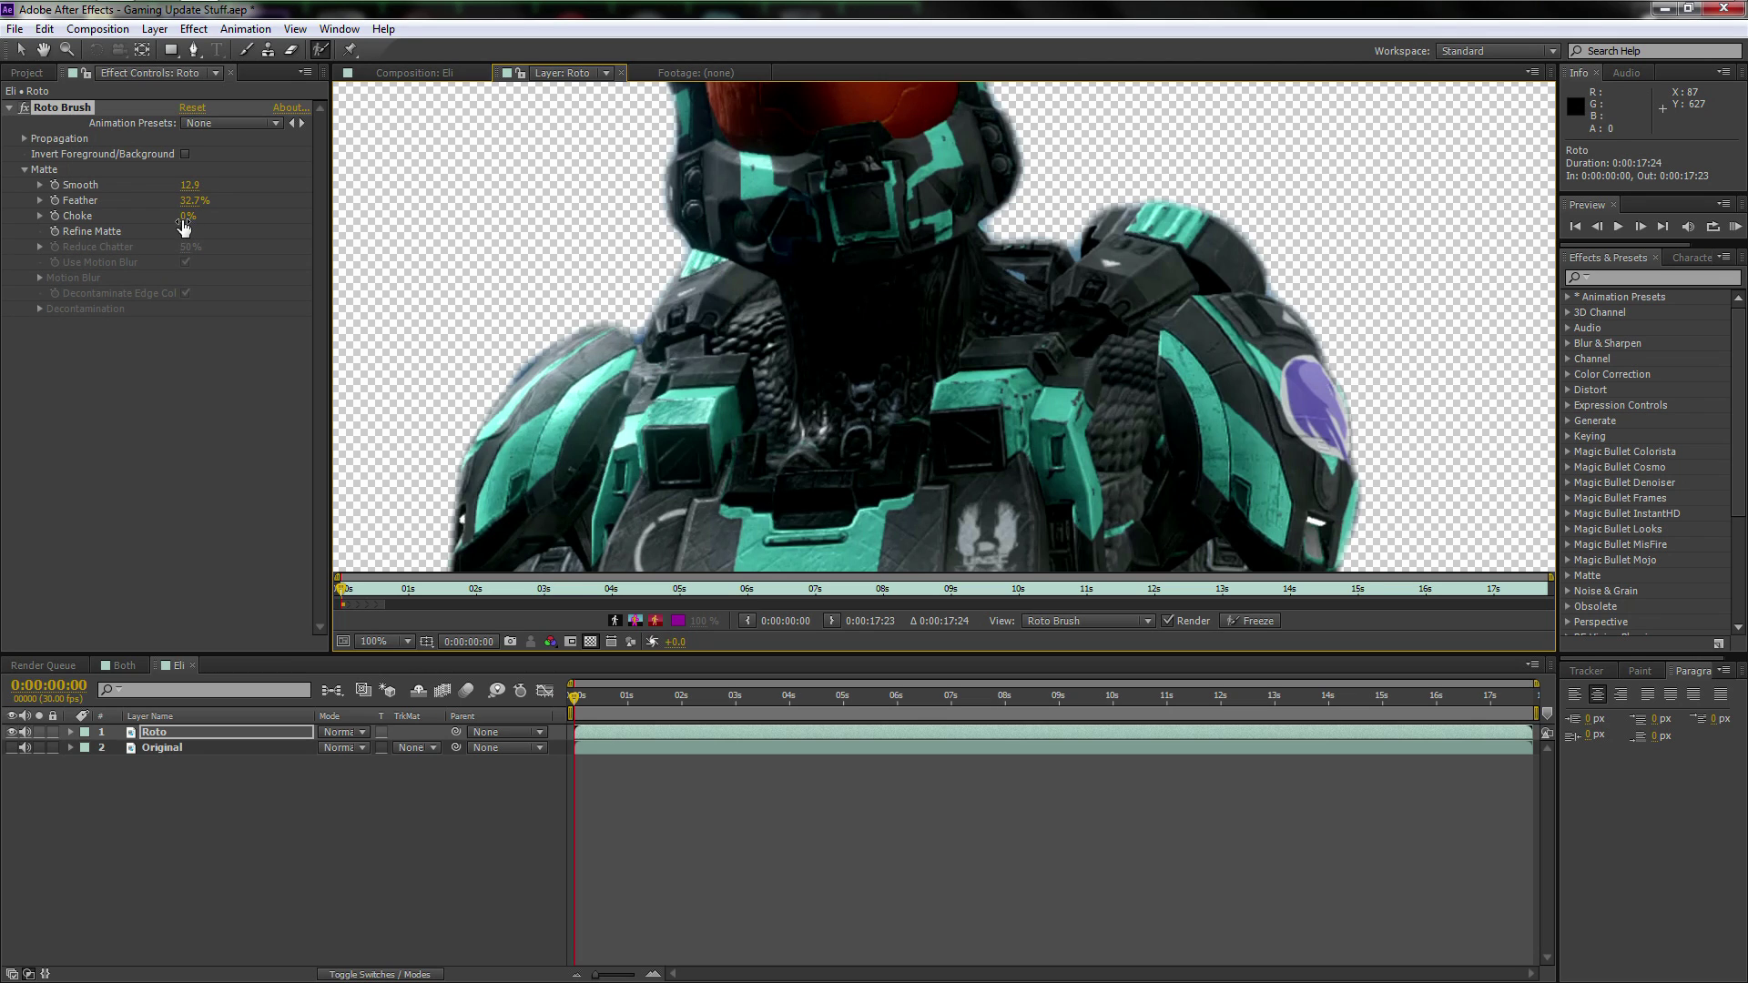
- Advance the Roto layer to 0:00:00:06 and add a foreground stroke across the character's chest
scroll(743, 418, "down", 1)
left_click_drag(792, 556, 642, 444)
key("space")
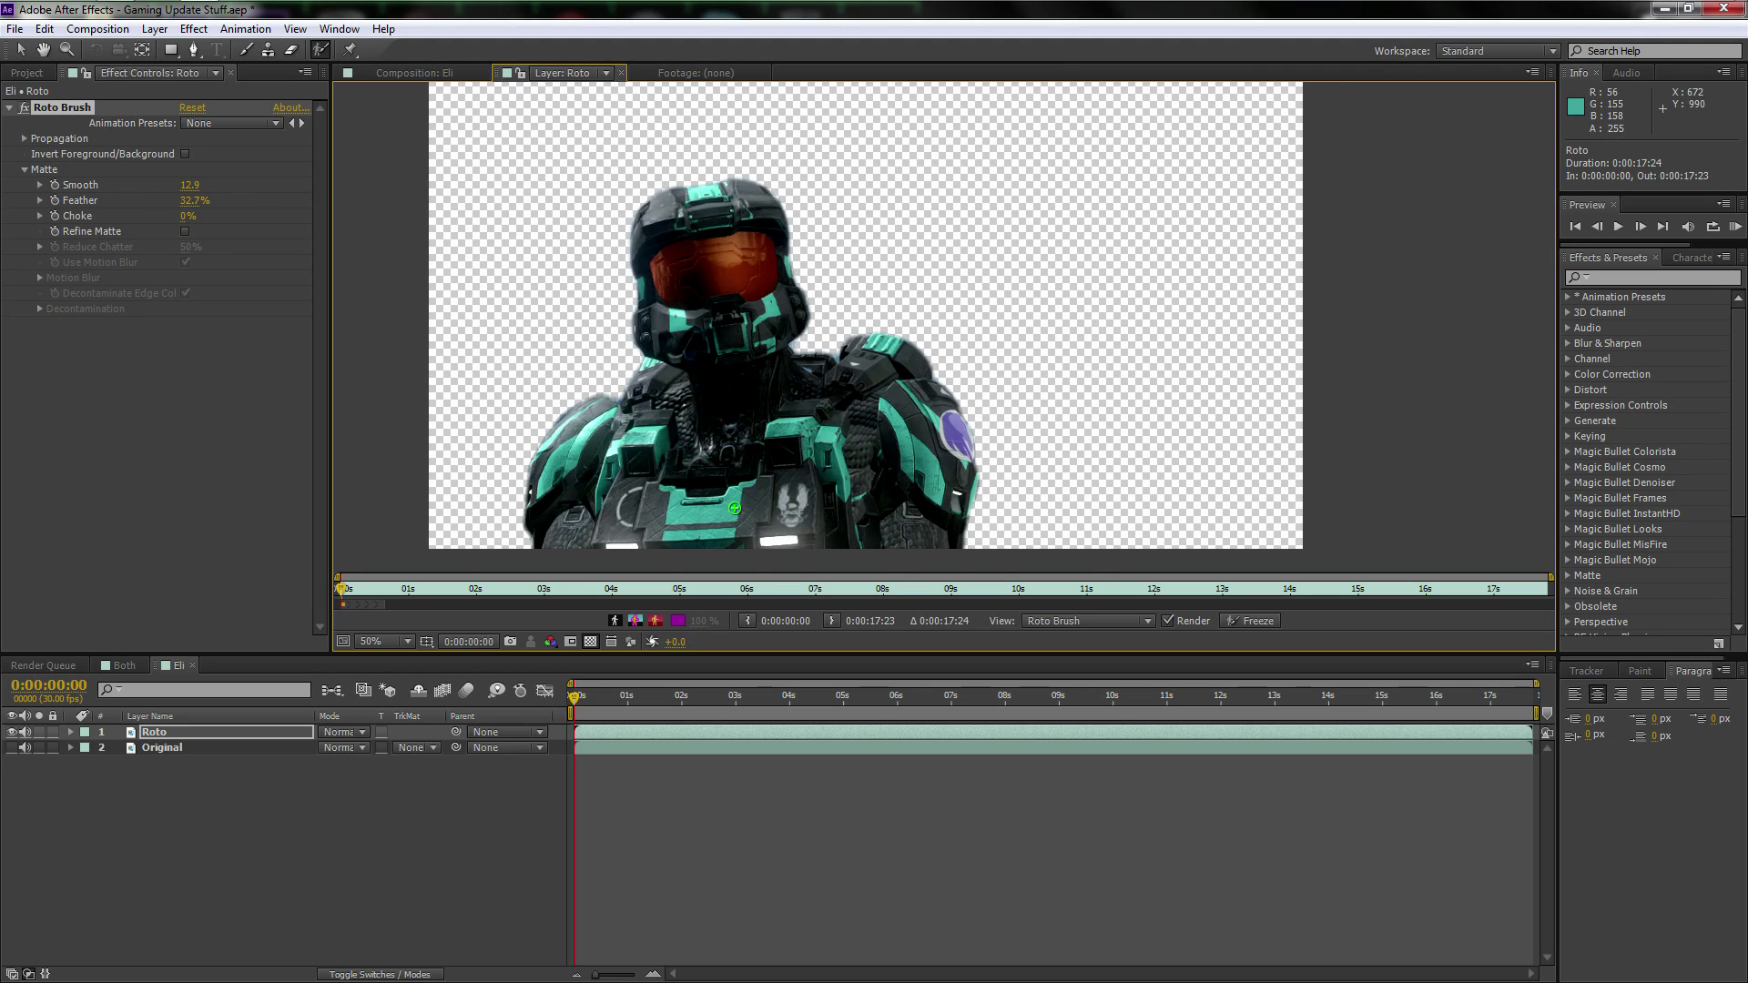
key("Page_Down")
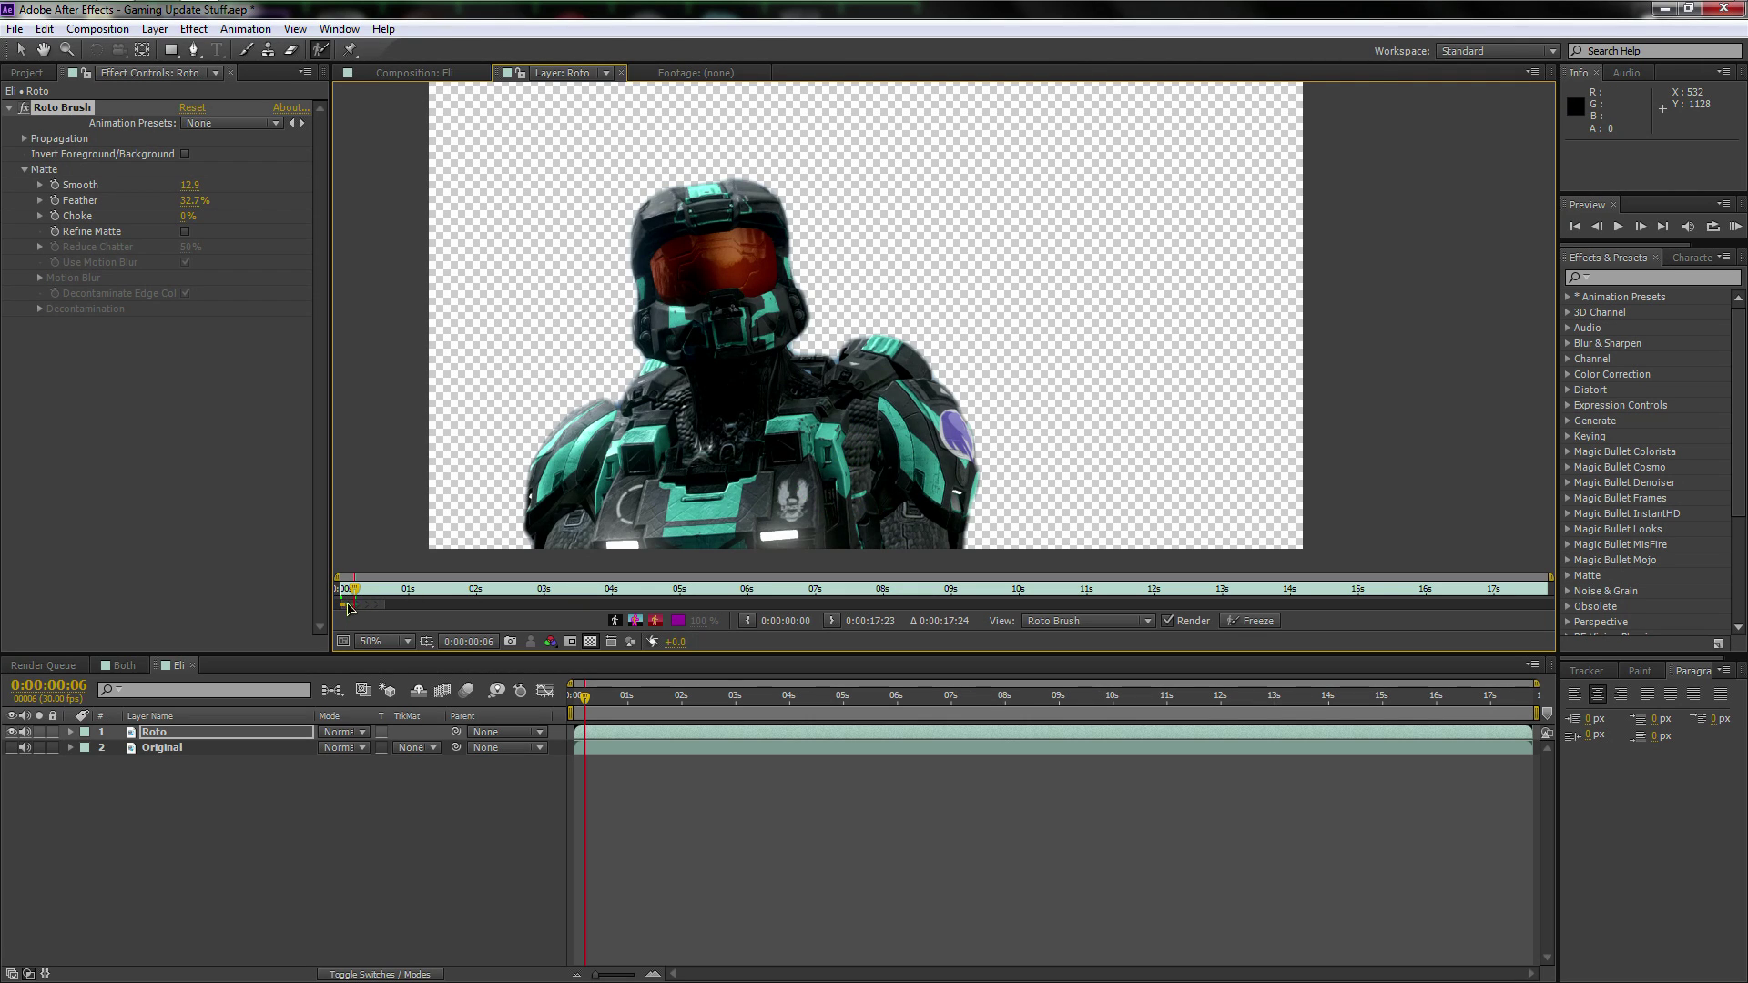
left_click_drag(854, 451, 740, 461)
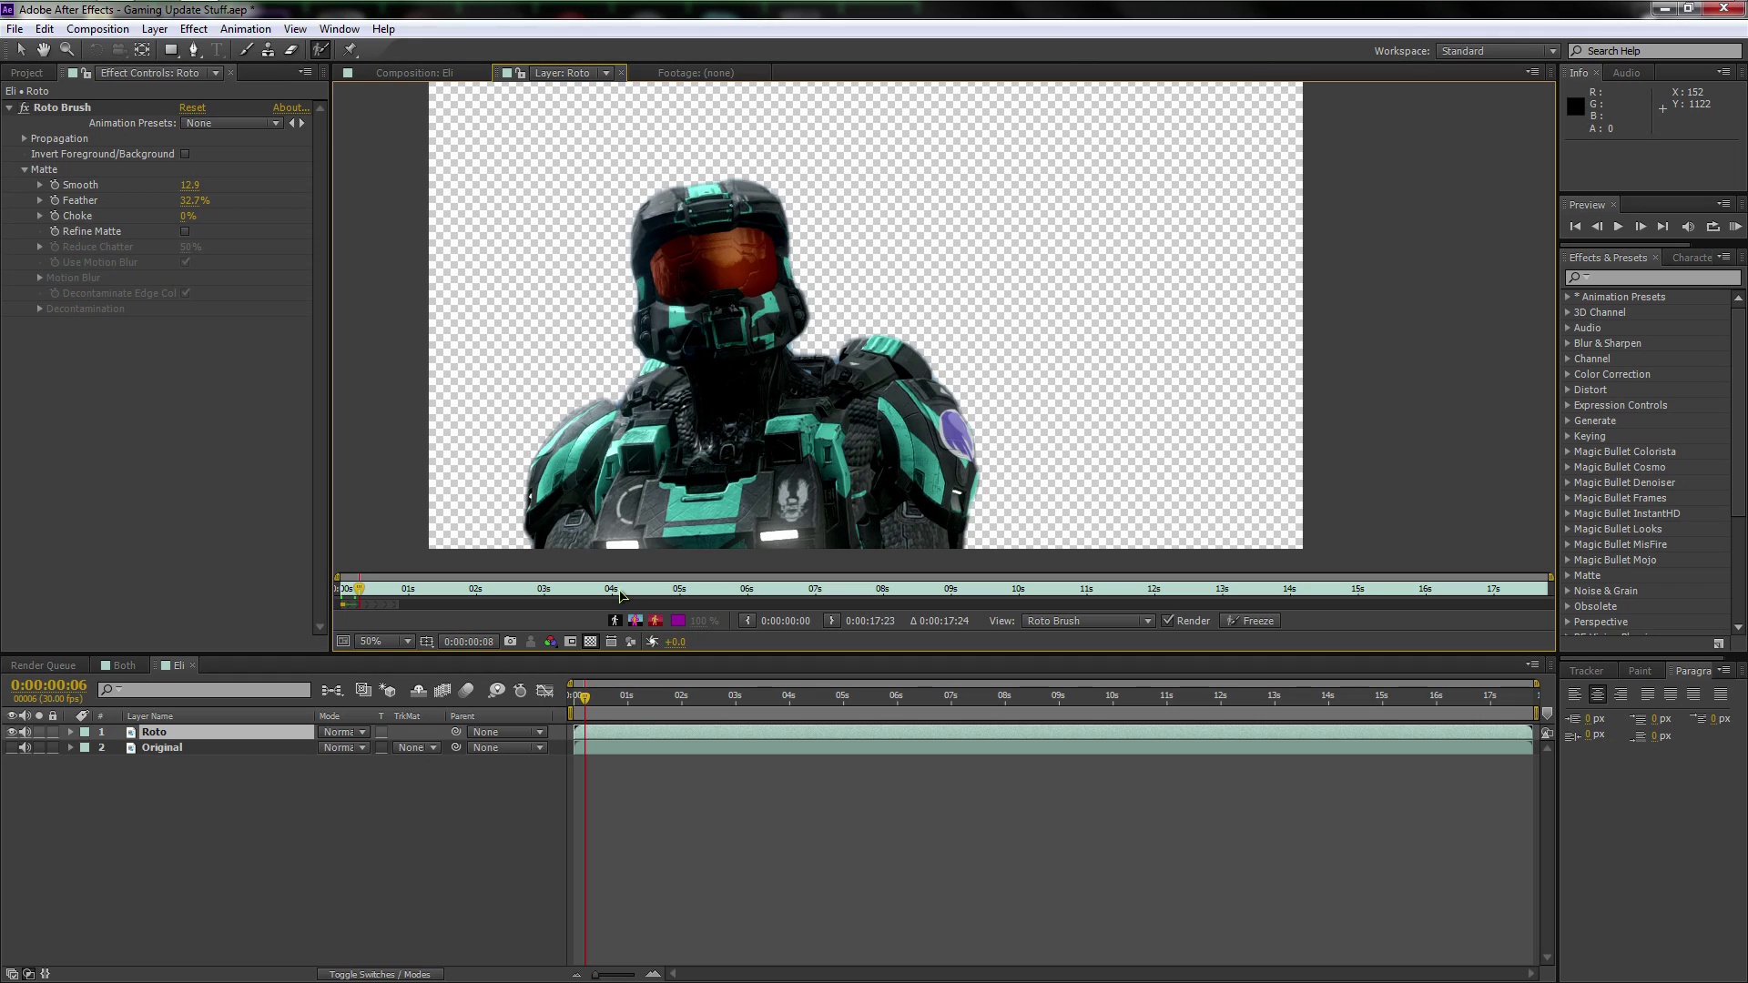
- Step the Roto layer forward to 0:00:00:21, adding foreground strokes across the chest at 0:00:00:13 and 0:00:00:21
key("Page_Down")
key("Page_Down")
key("Page_Down")
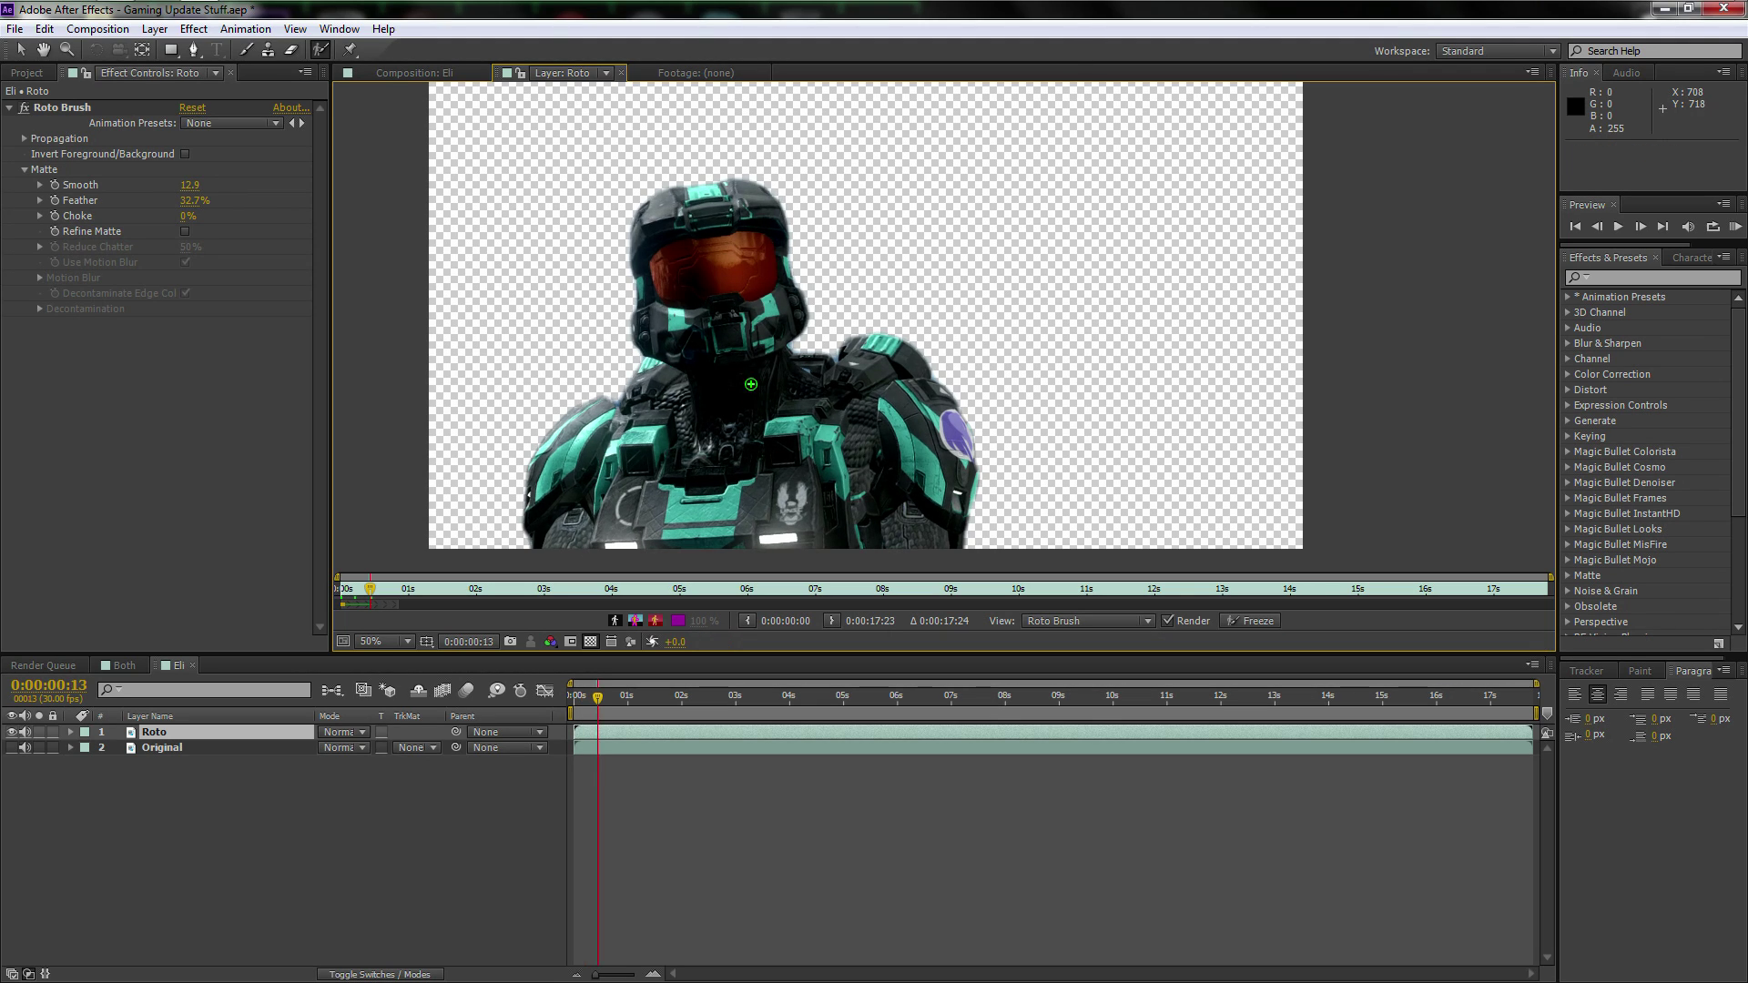
left_click_drag(834, 443, 727, 446)
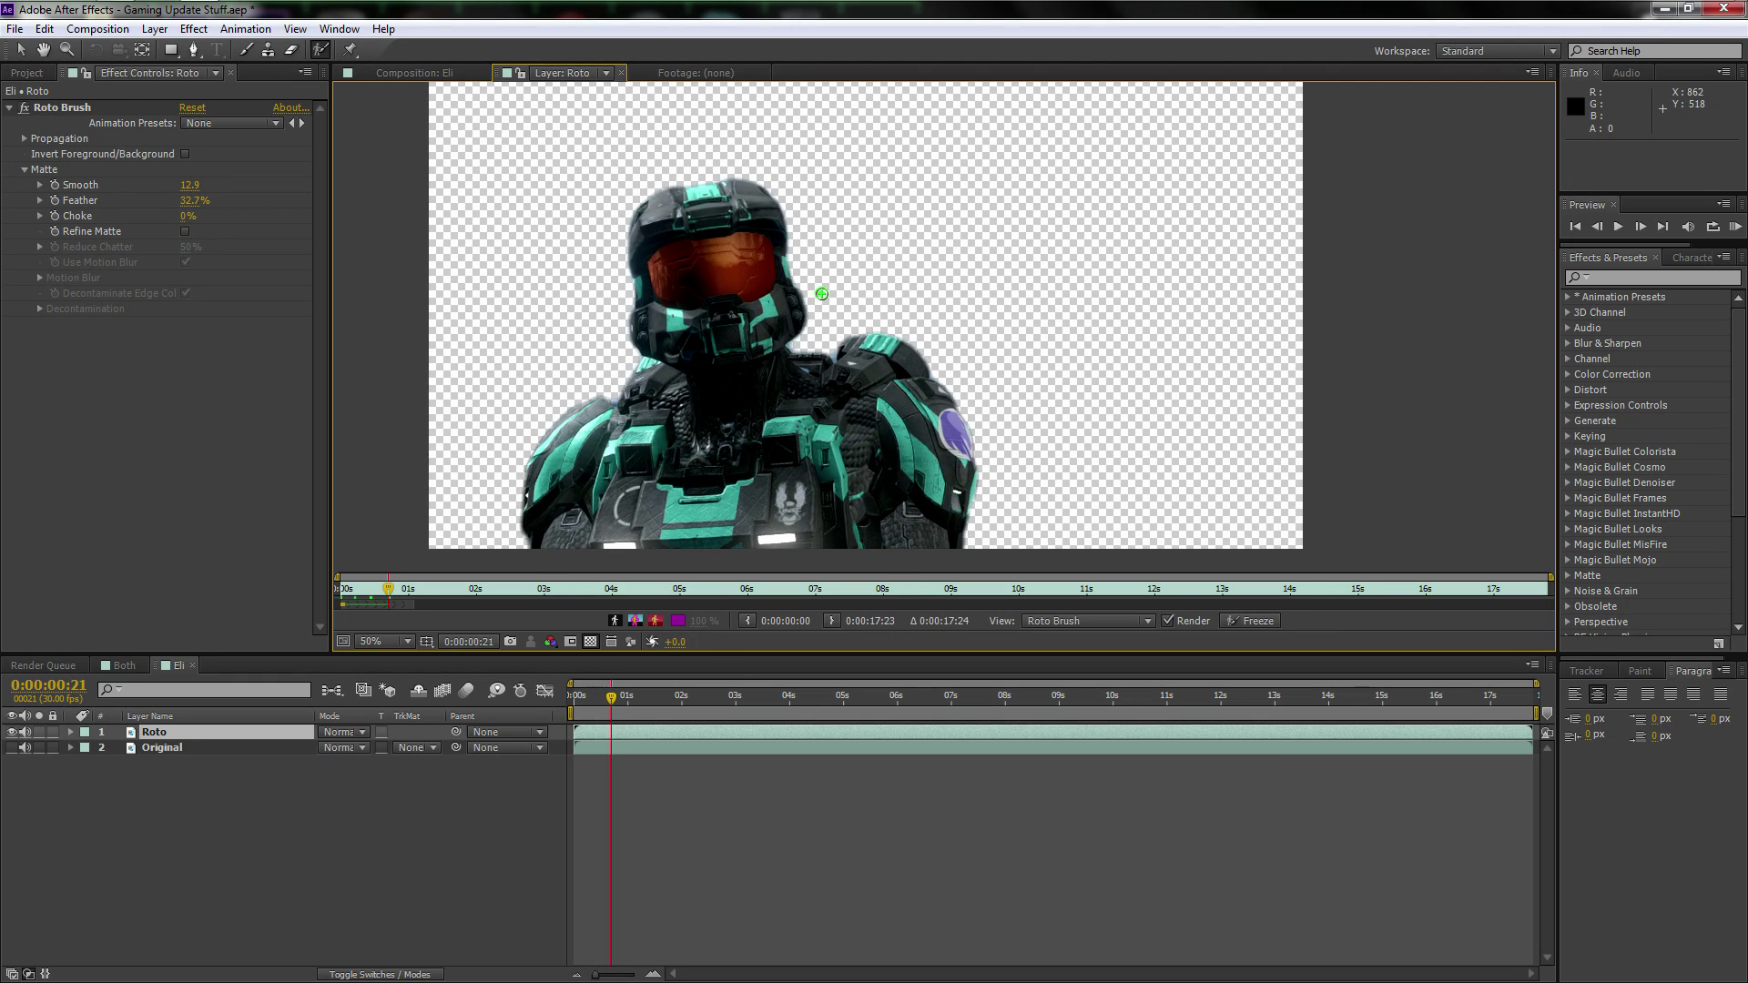
left_click_drag(830, 420, 756, 419)
- Examine the propagated matte edges around the helmet, shoulders and arms at 0:00:00:21, up close and in full
scroll(892, 408, "up", 2)
key("h")
mouse_move(805, 353)
left_mouse_down()
mouse_move(993, 419)
mouse_move(1018, 458)
left_mouse_up()
key("alt+w")
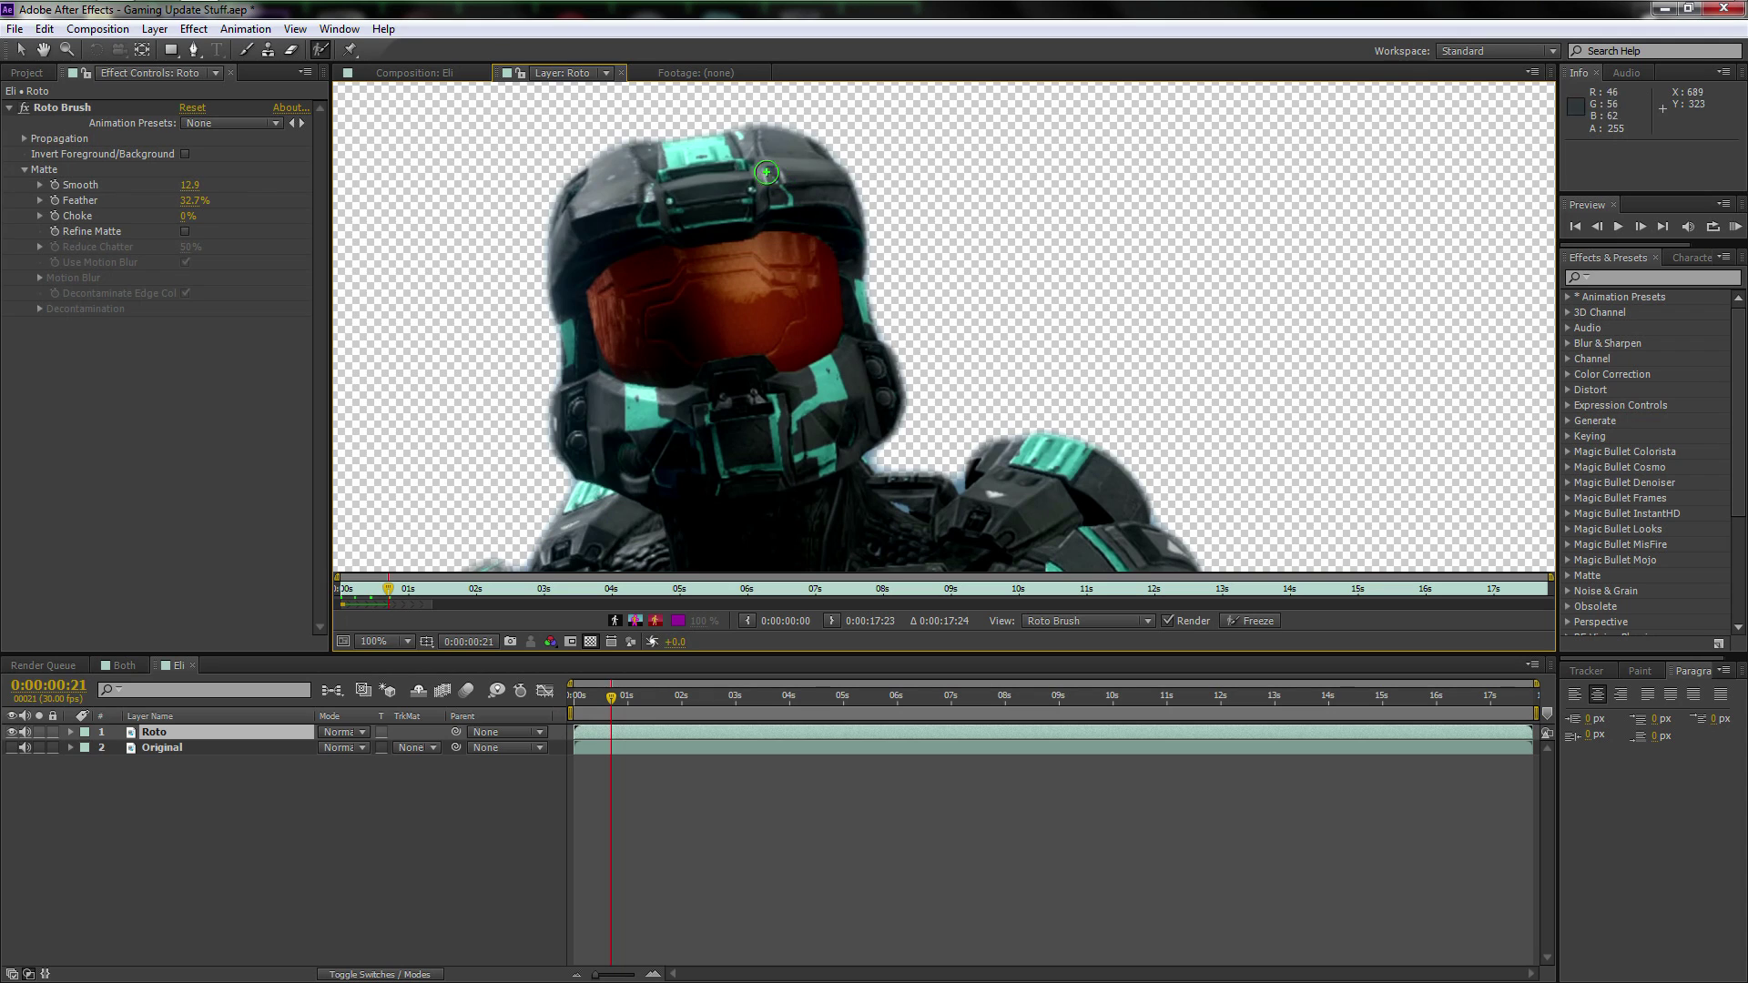
key("h")
left_click_drag(629, 319, 667, 283)
key("alt+w")
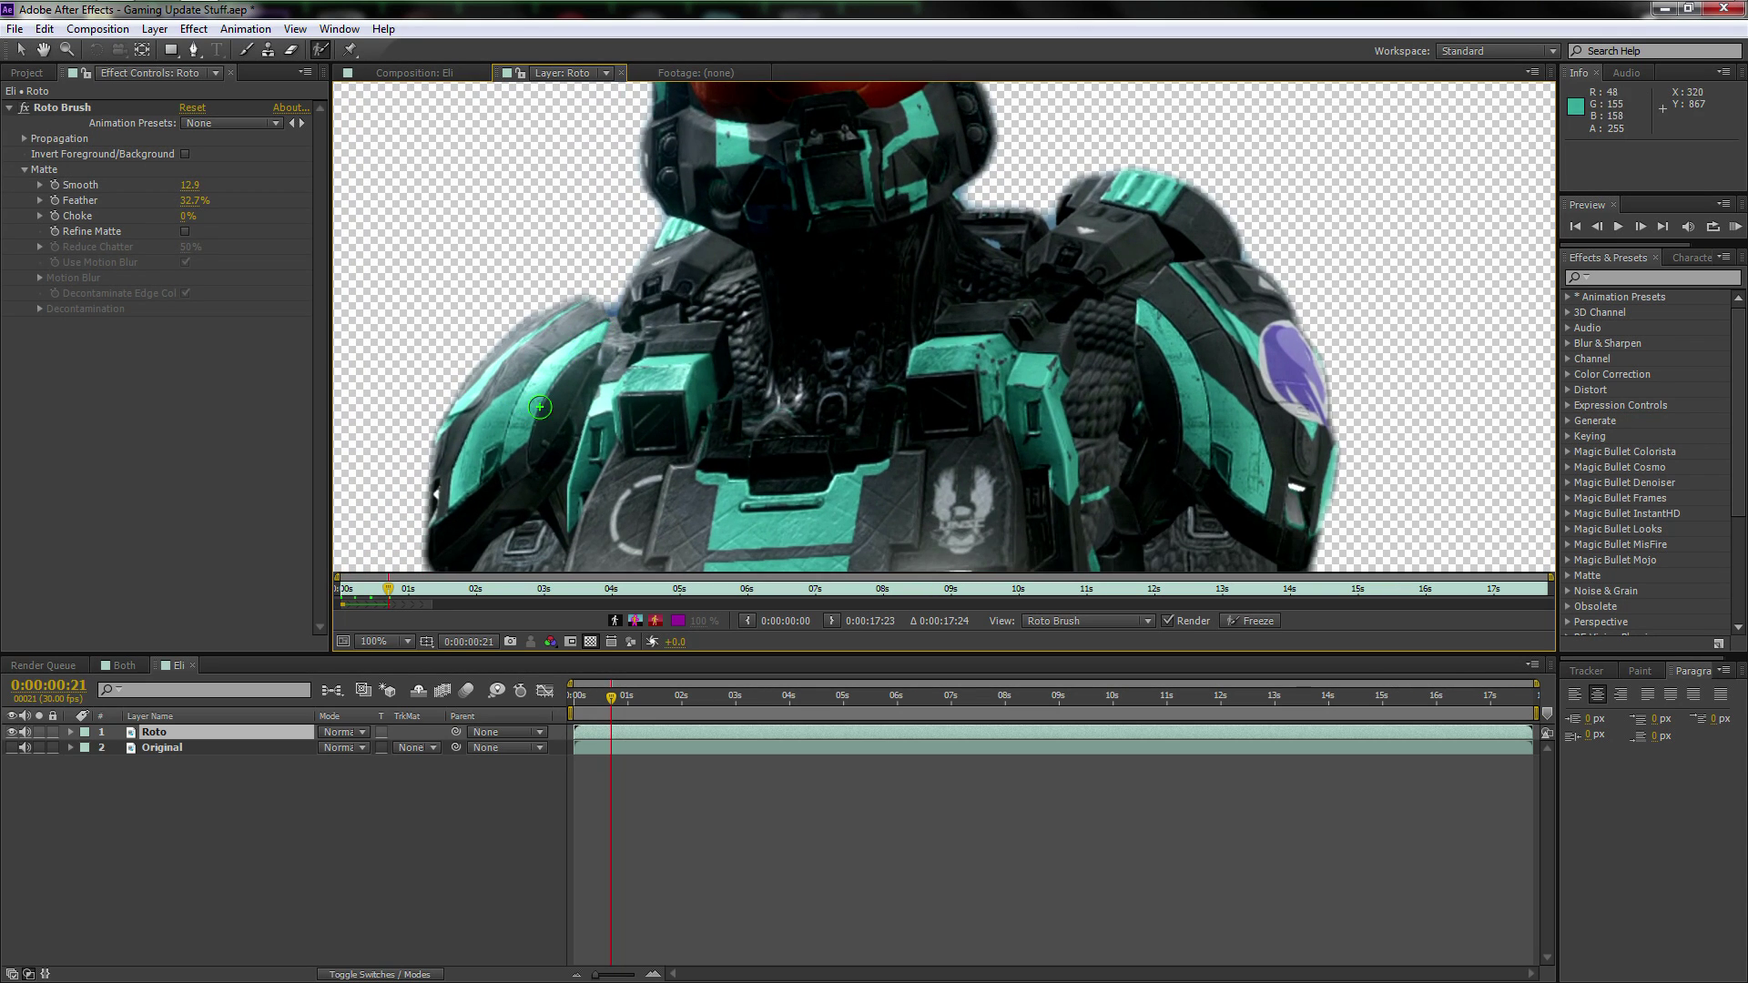
key("space")
scroll(1242, 491, "down", 2)
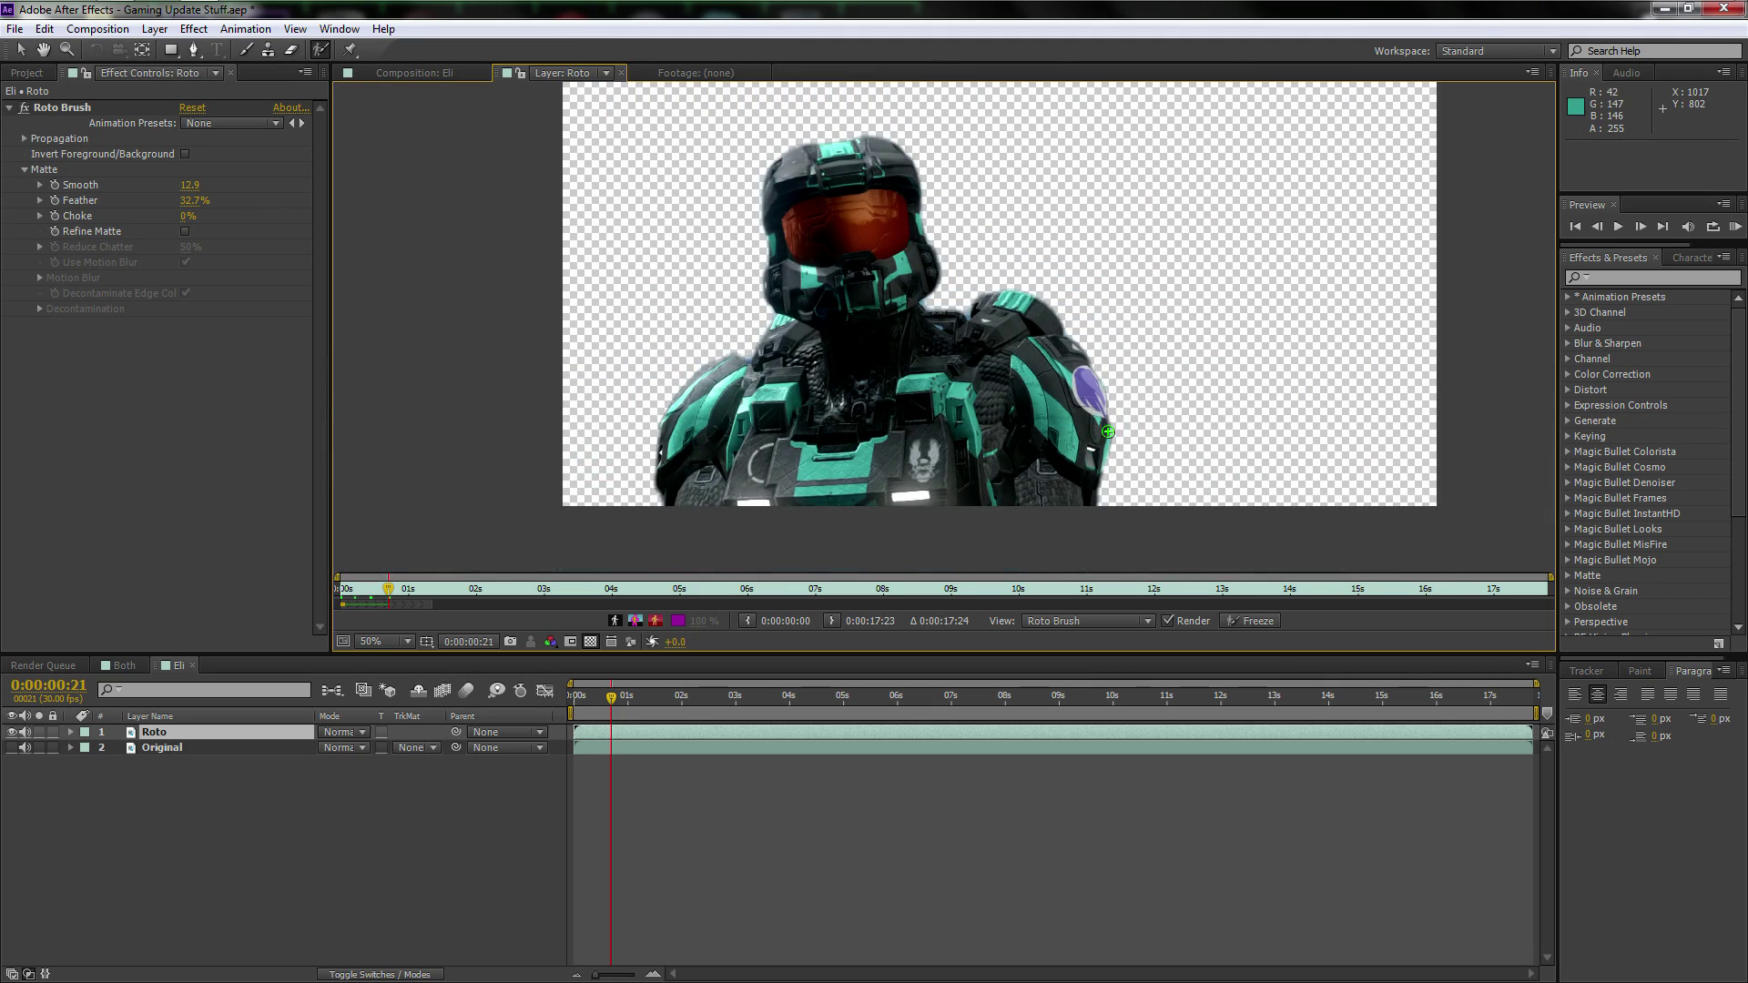
left_click_drag(1040, 445, 992, 465)
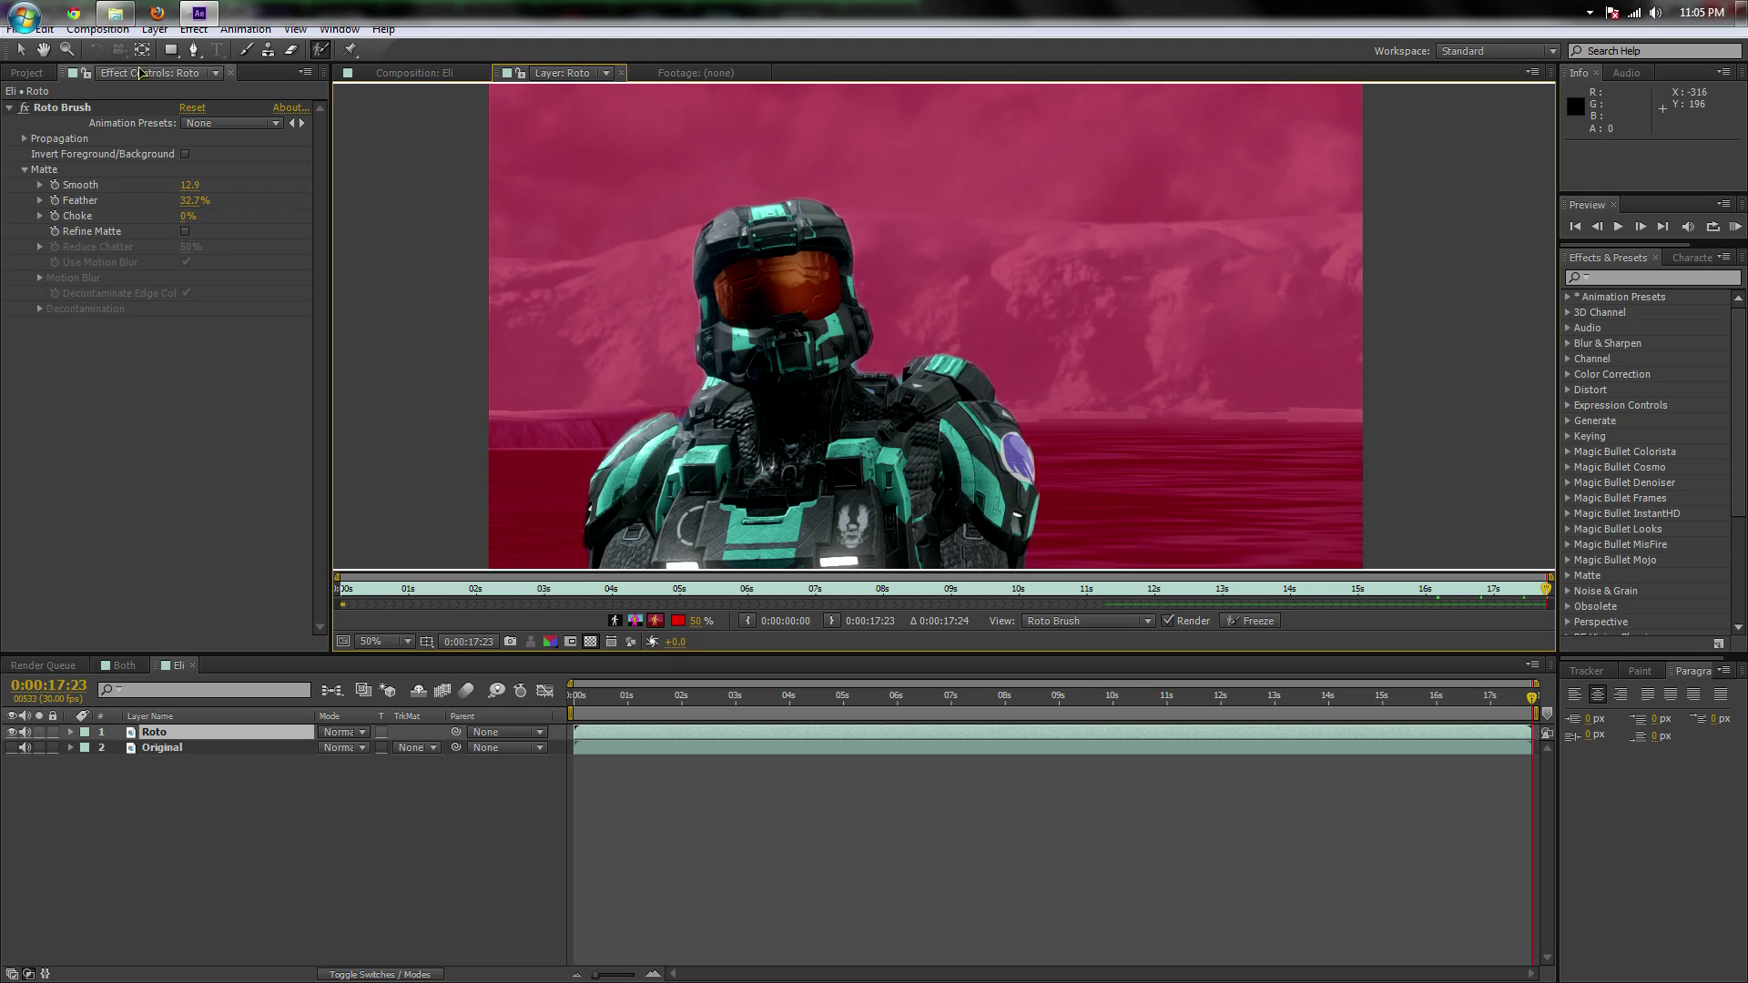
- Switch to the Selection tool and move the current time back to 0:00:00:08
left_click(193, 50)
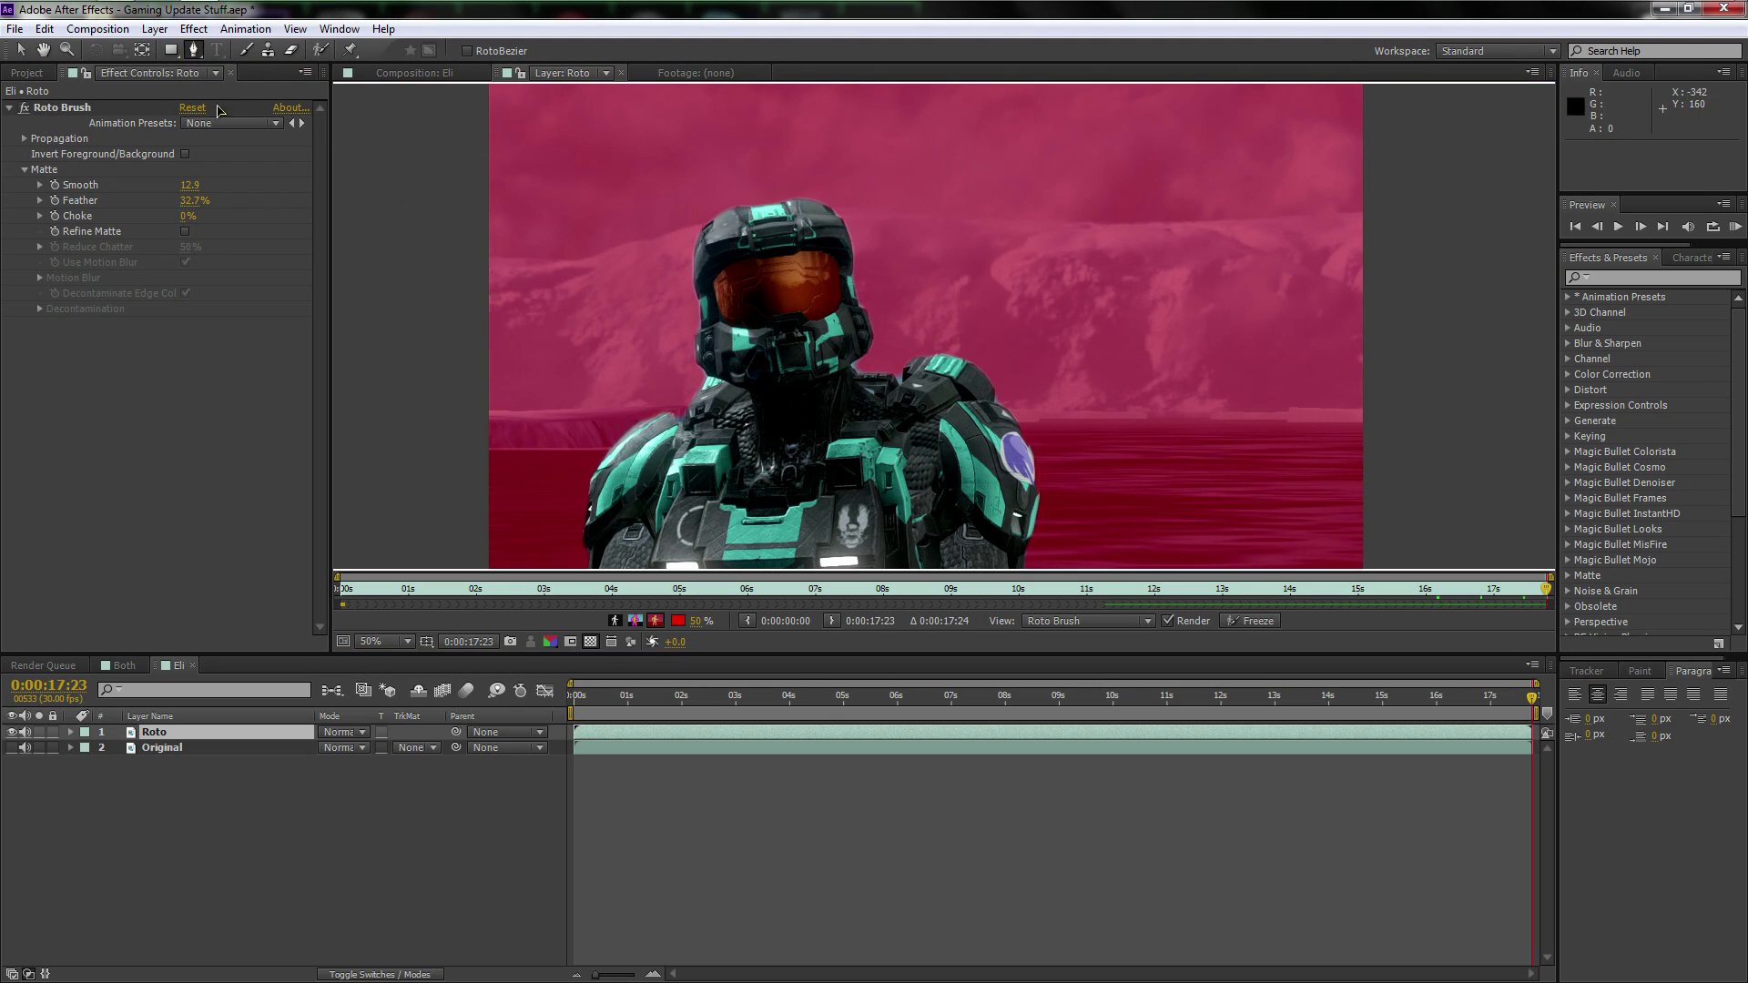
left_click(20, 49)
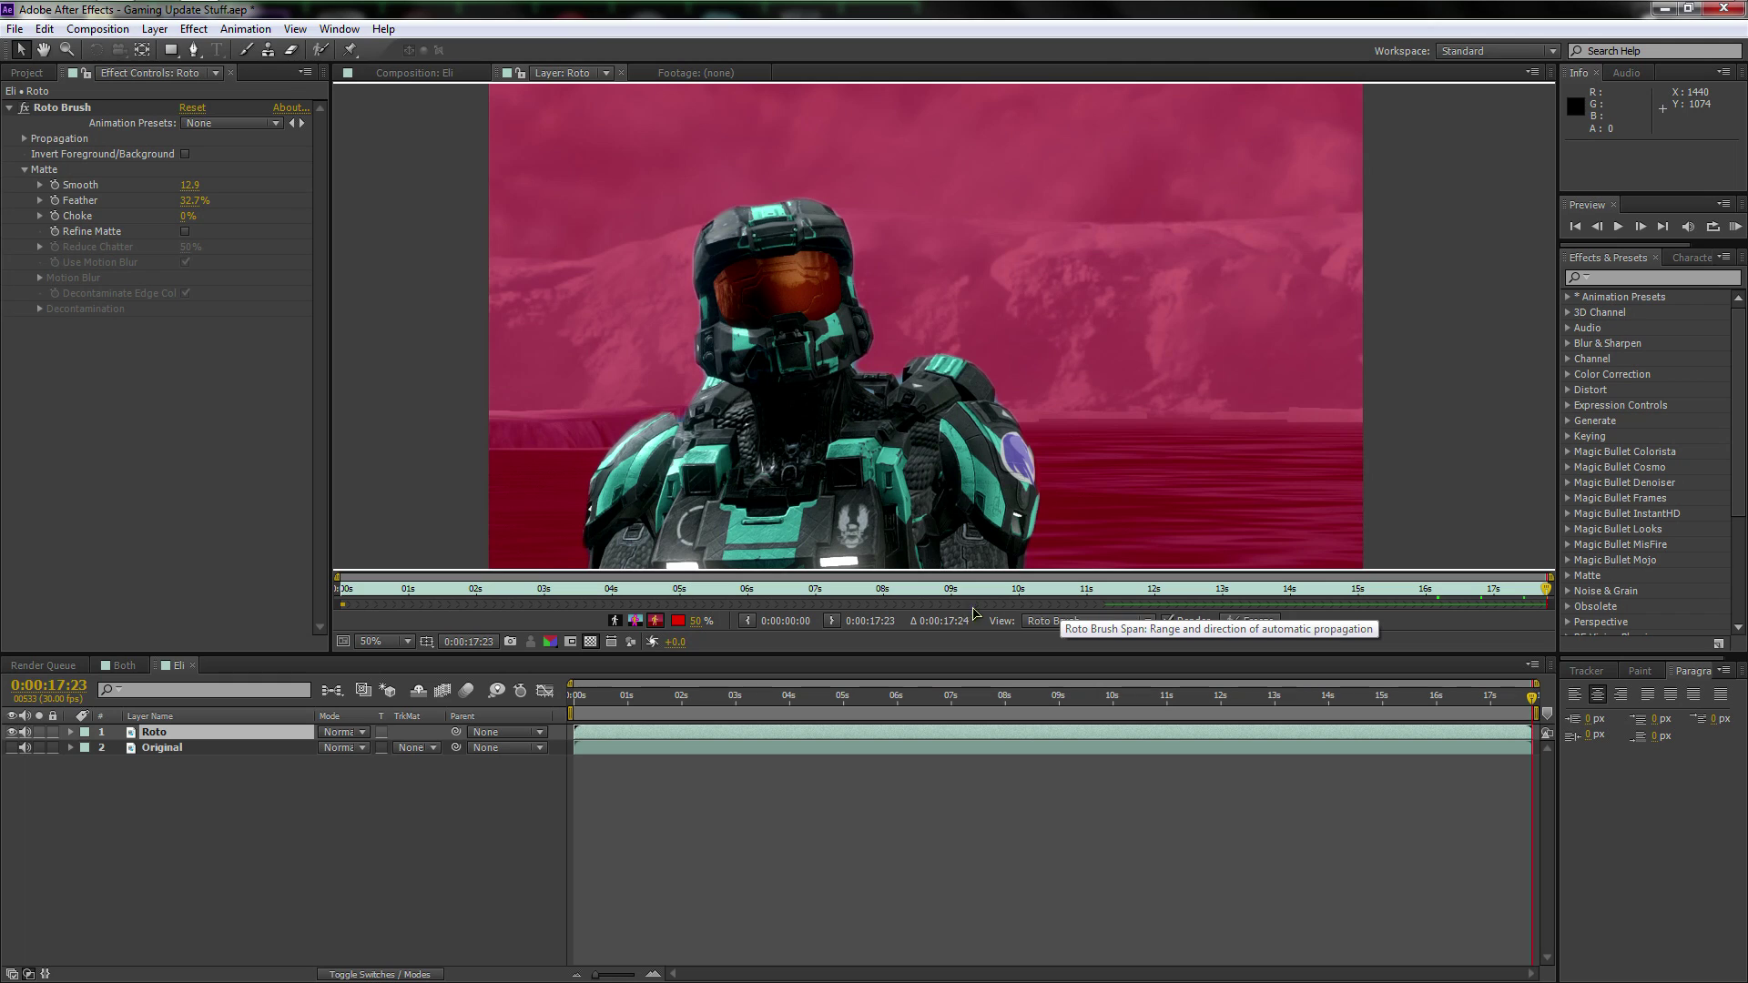
left_click(373, 592)
left_click_drag(405, 593, 360, 593)
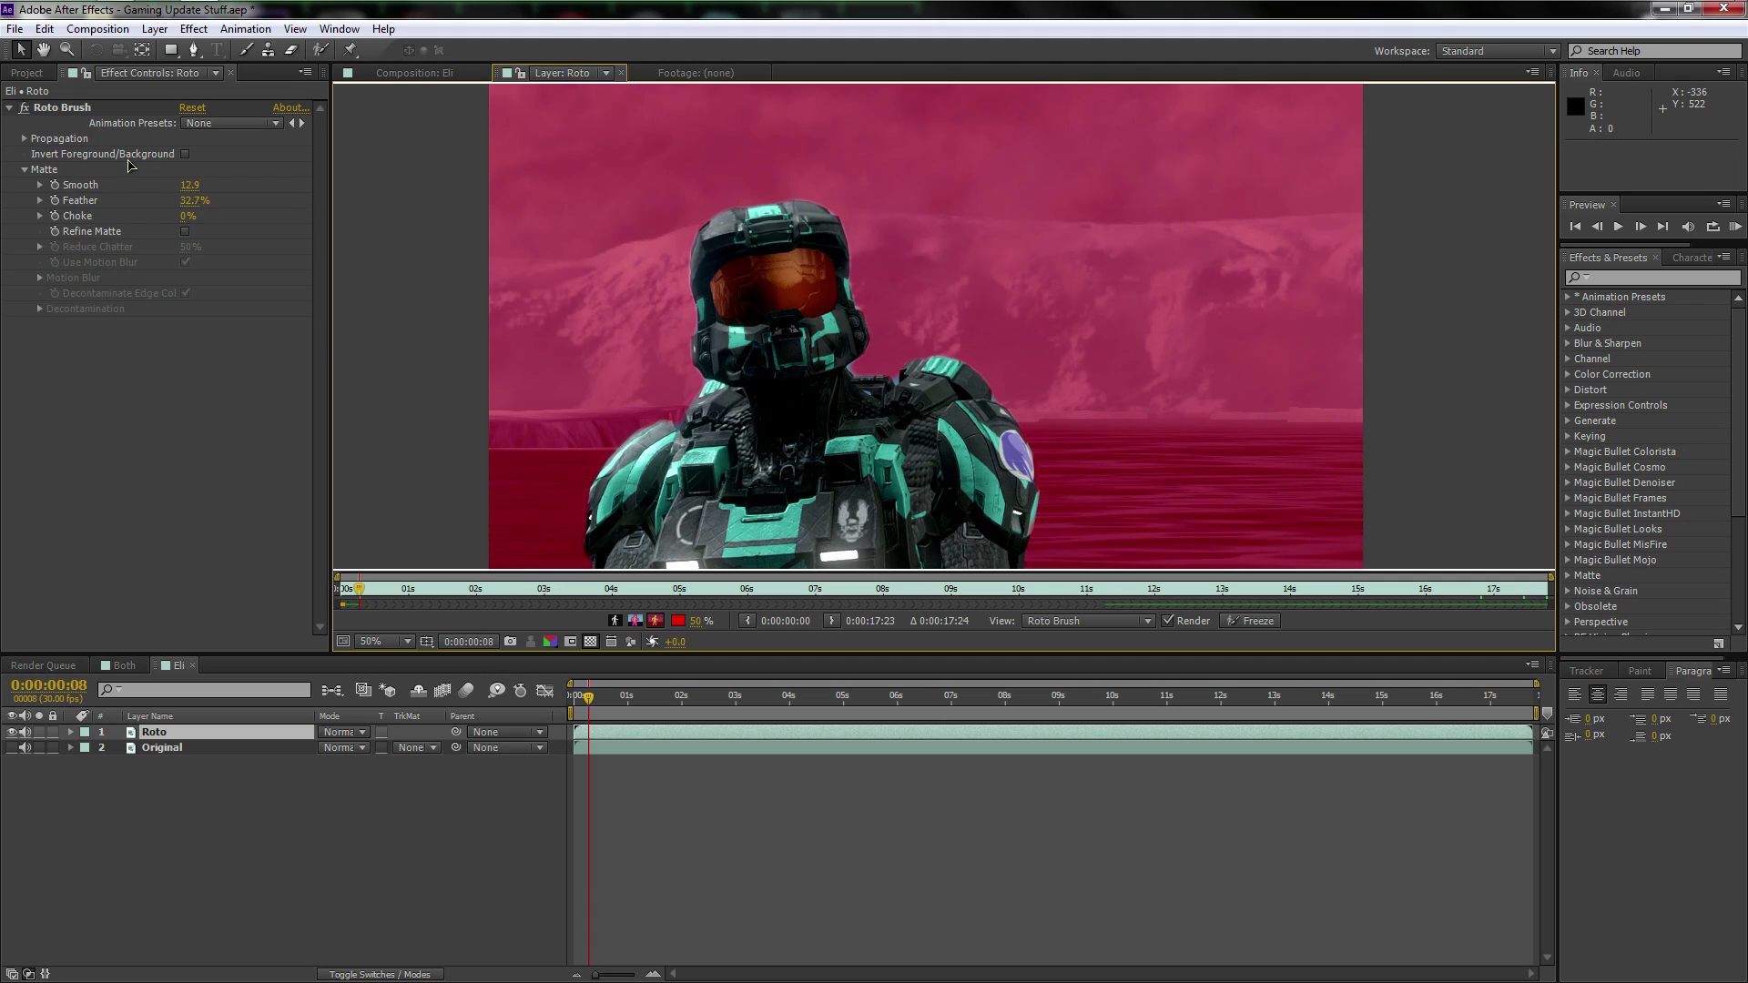
- Replace the Roto layer's red overlay with the transparent cutout view and return to the Eli composition view
left_click(198, 737)
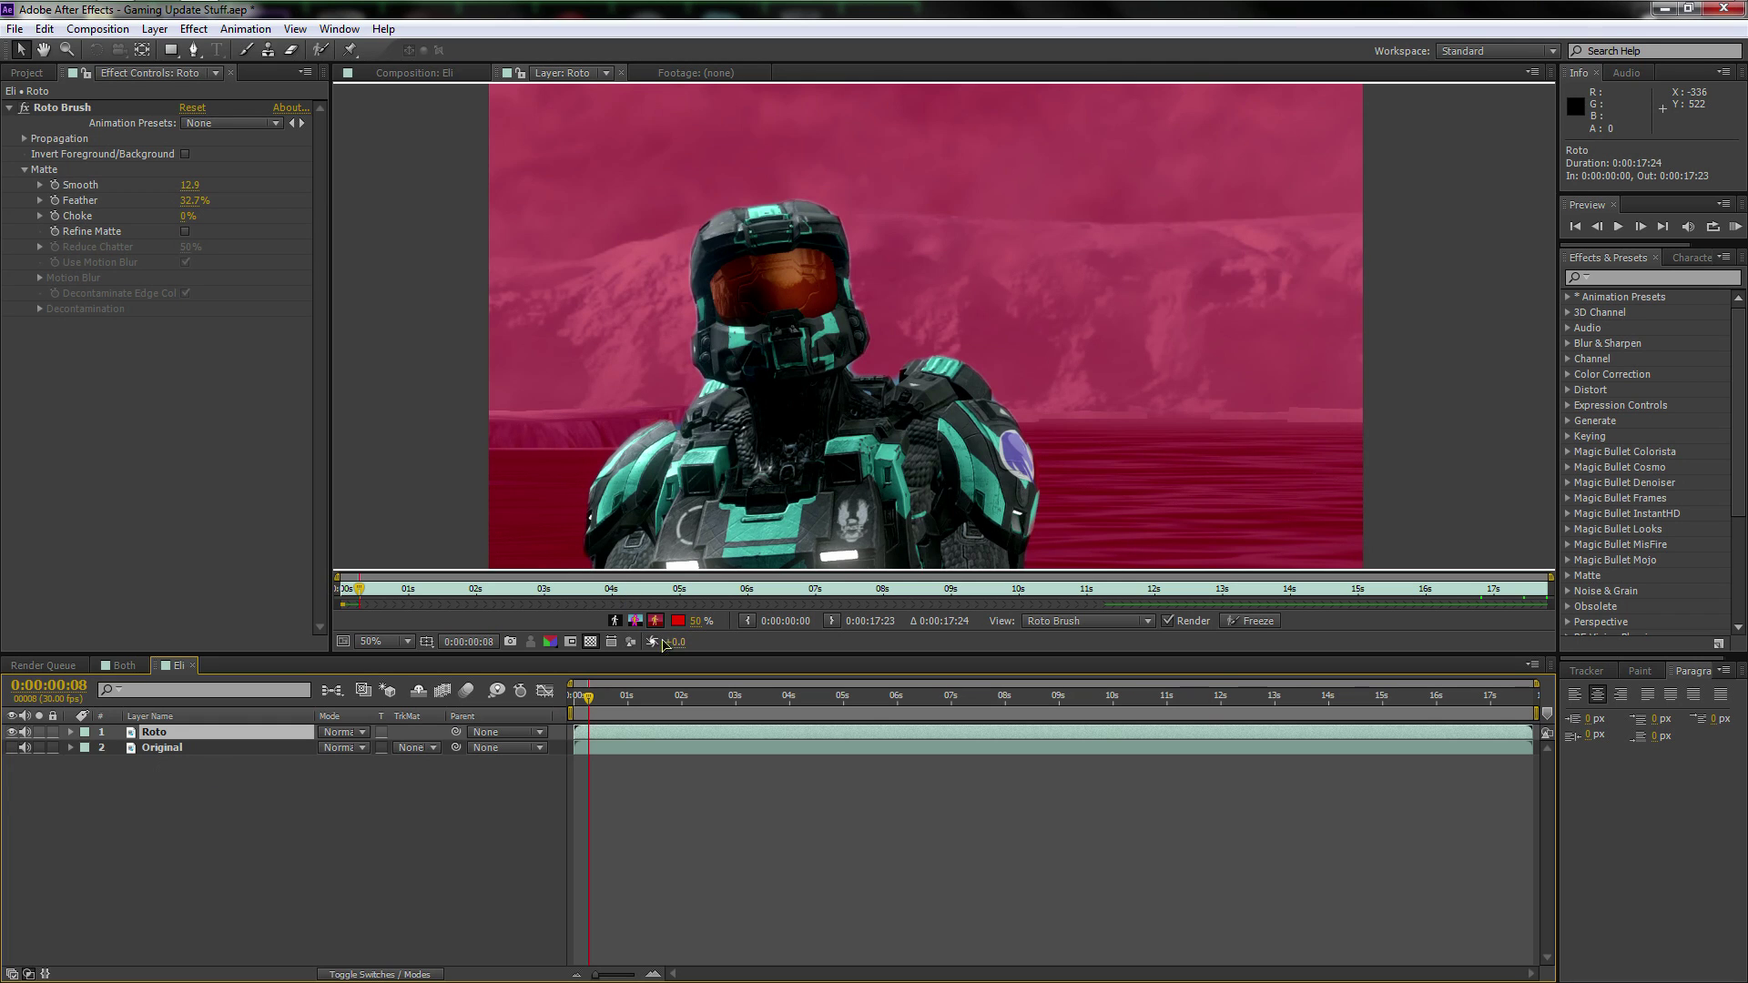
left_click(614, 620)
left_click(615, 620)
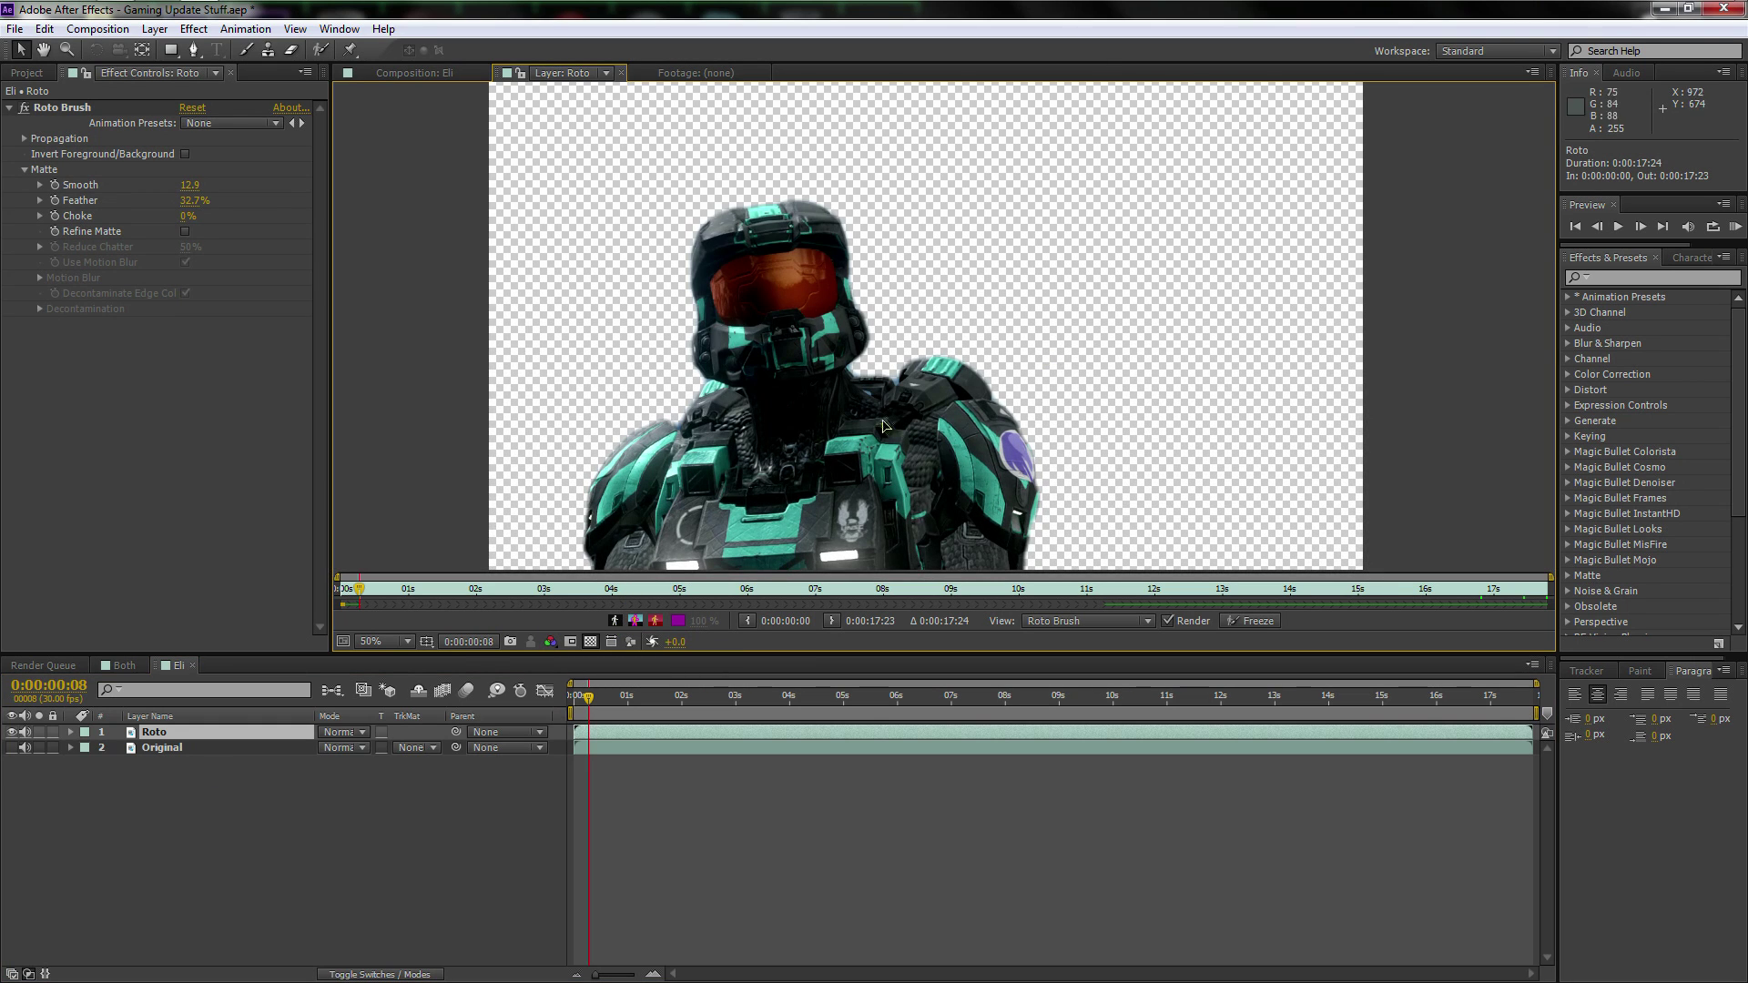
left_click(414, 73)
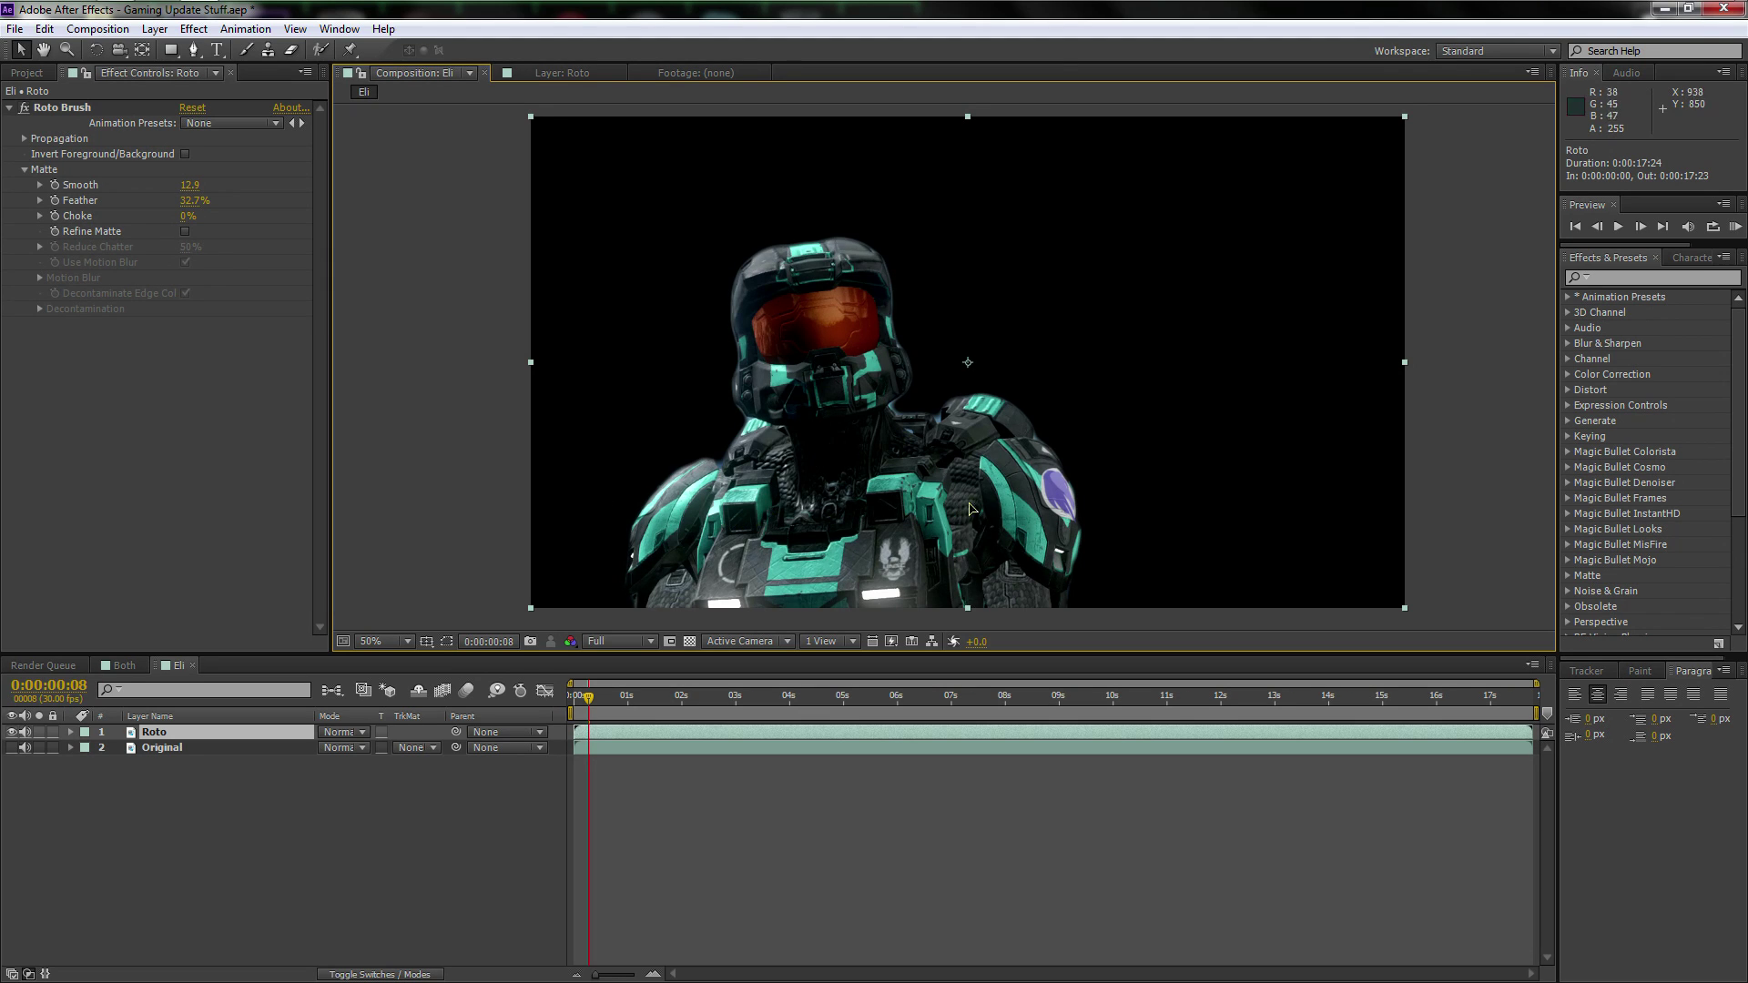
- Enable Refine Matte for the Roto Brush effect and make the Original layer visible beneath the Roto layer
left_click(185, 232)
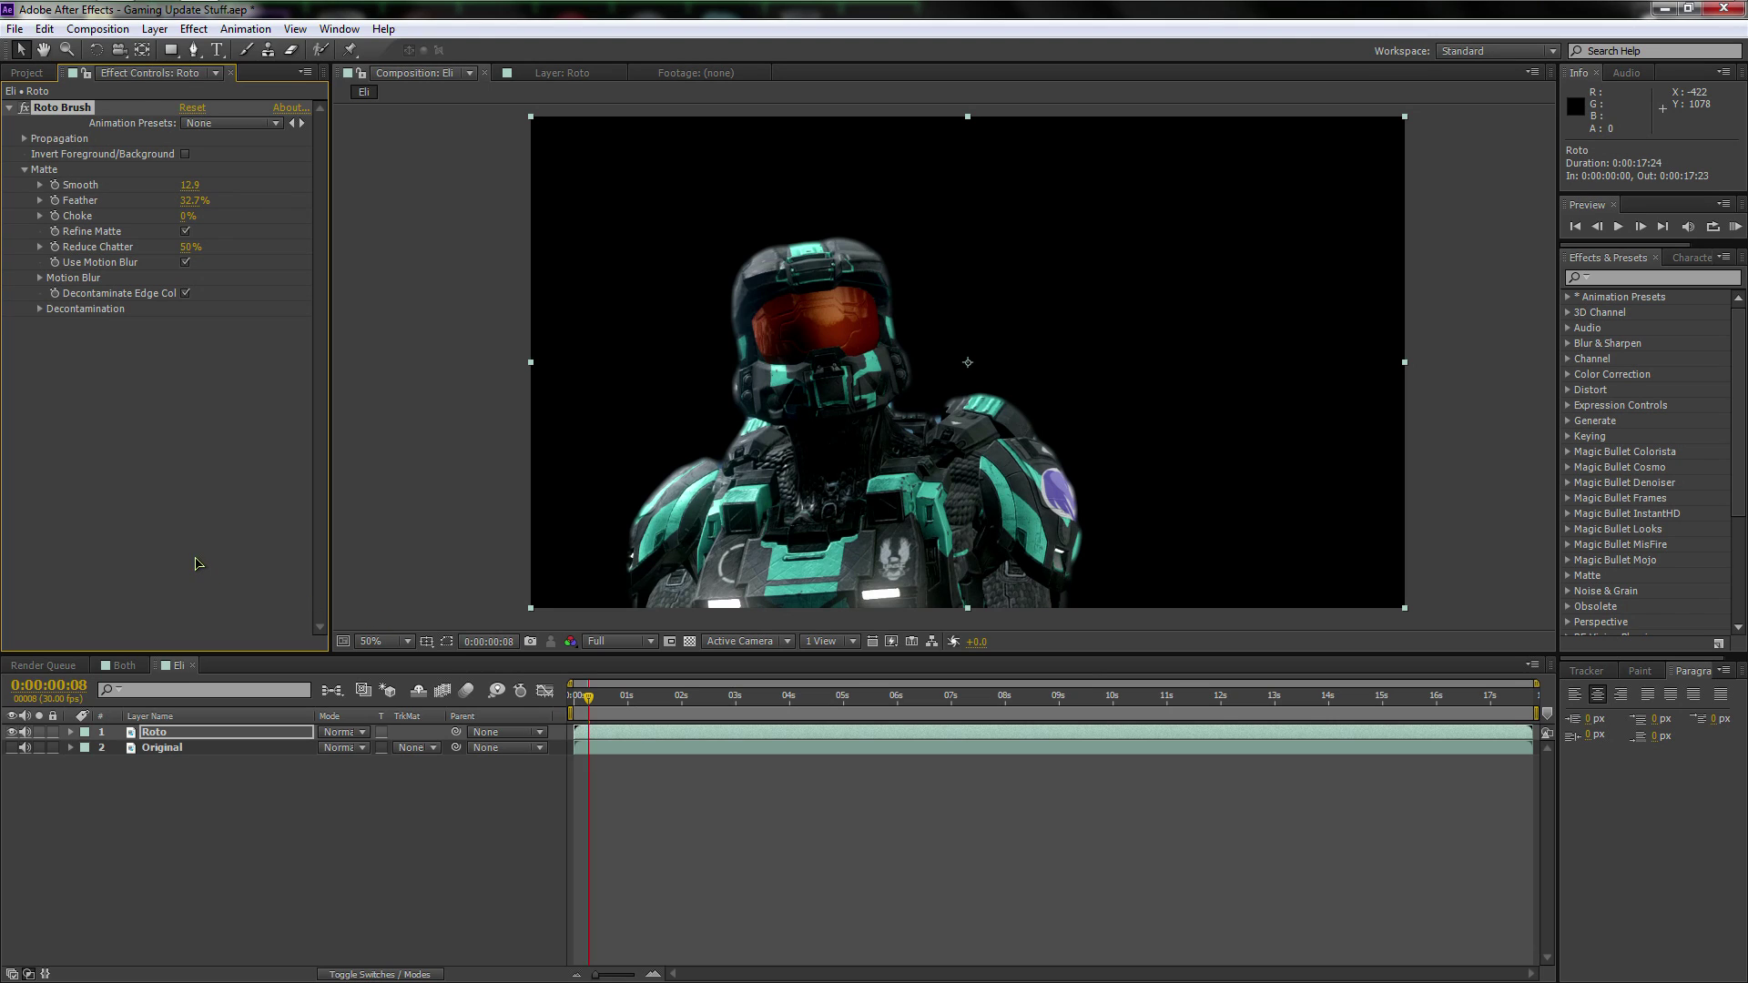
left_click(168, 735)
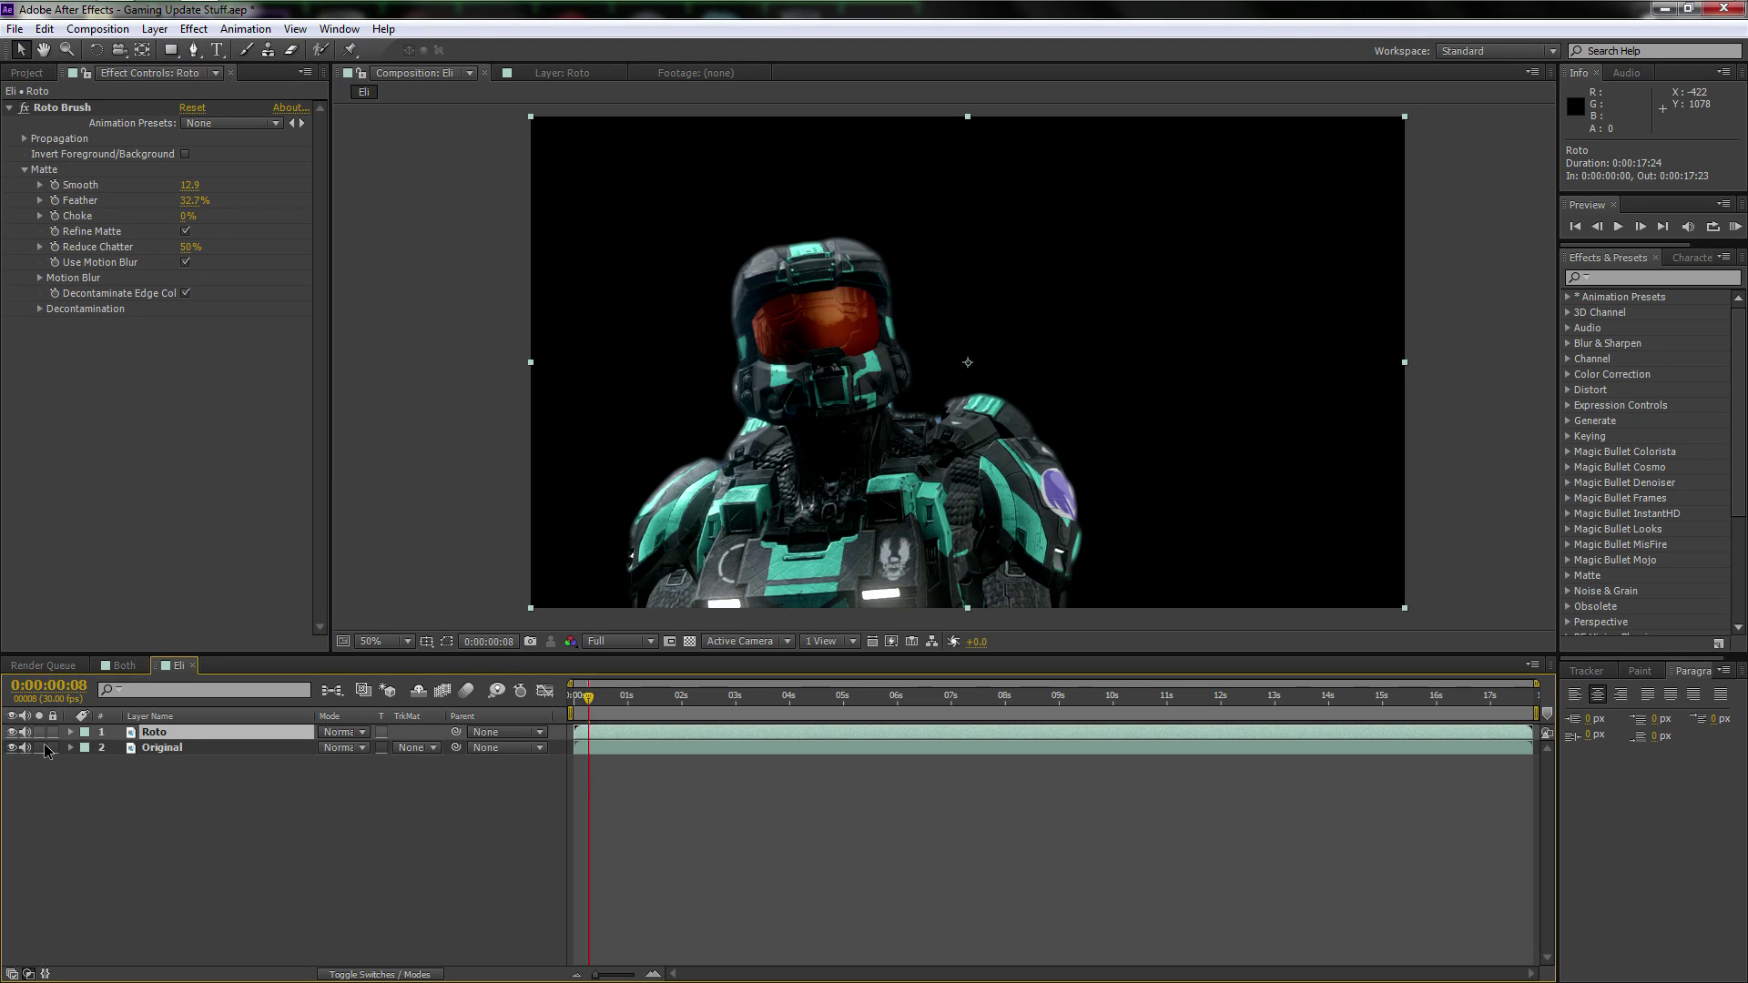
left_click(45, 747)
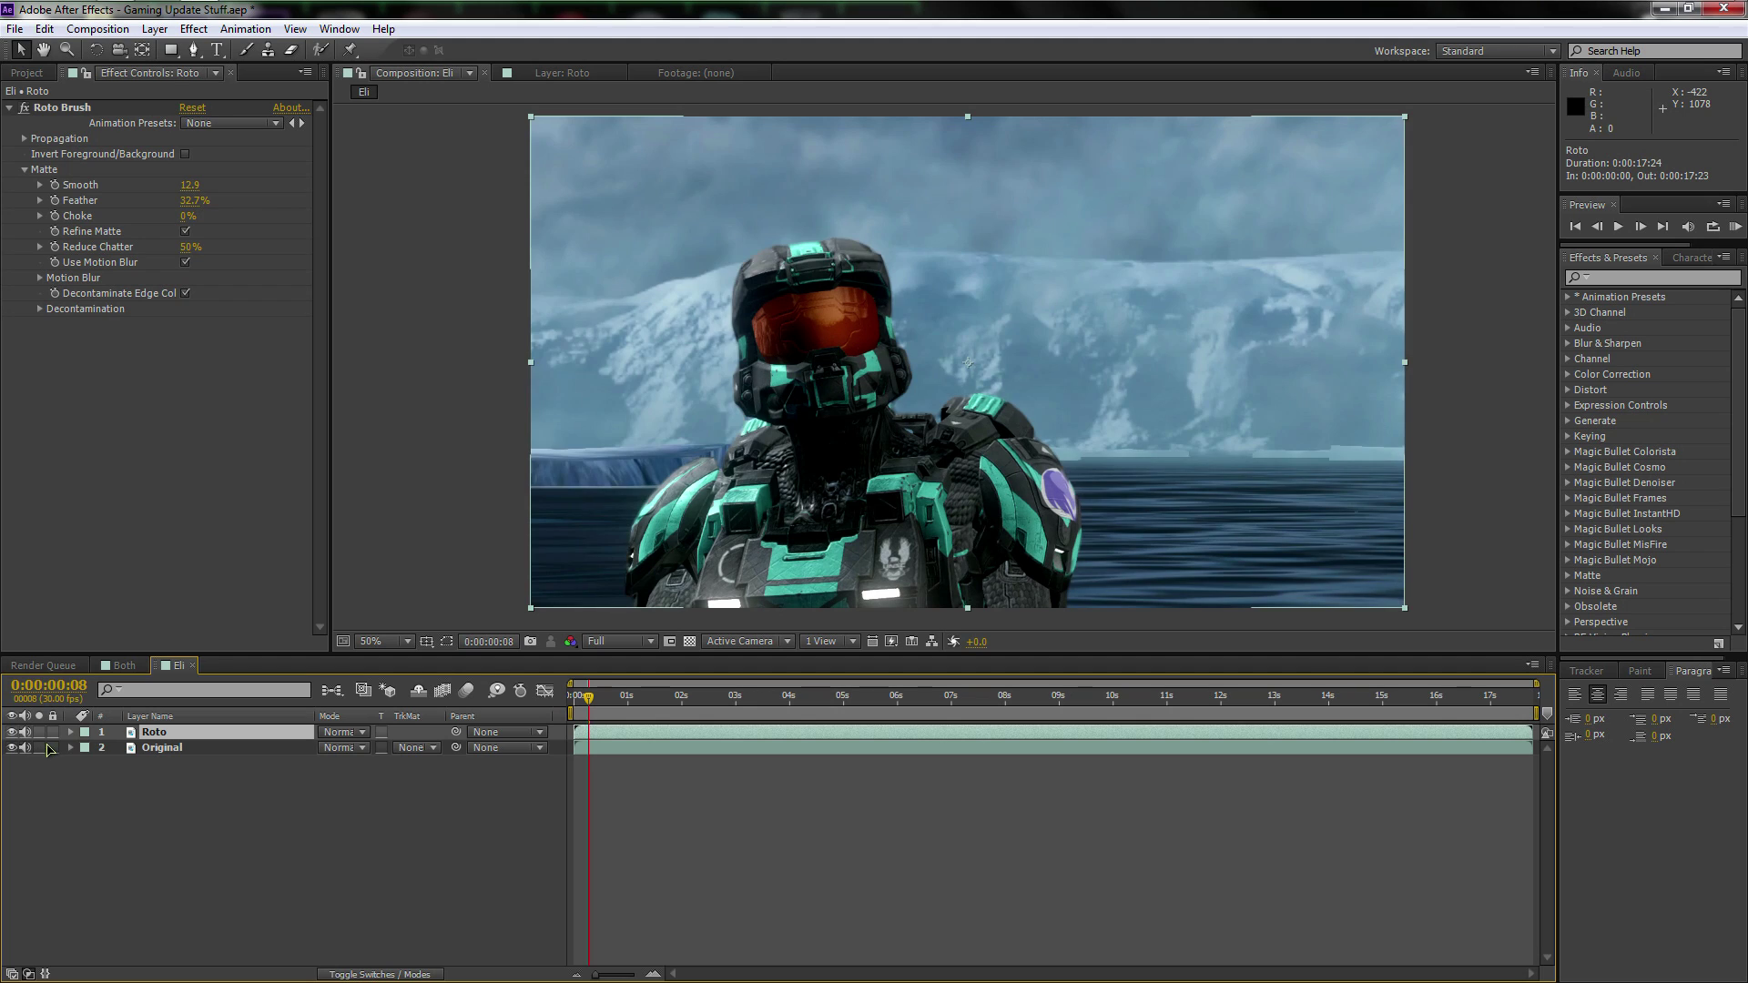
- Find the Camera Lens Blur effect by searching for blur and apply it to the Original layer
left_click(191, 750)
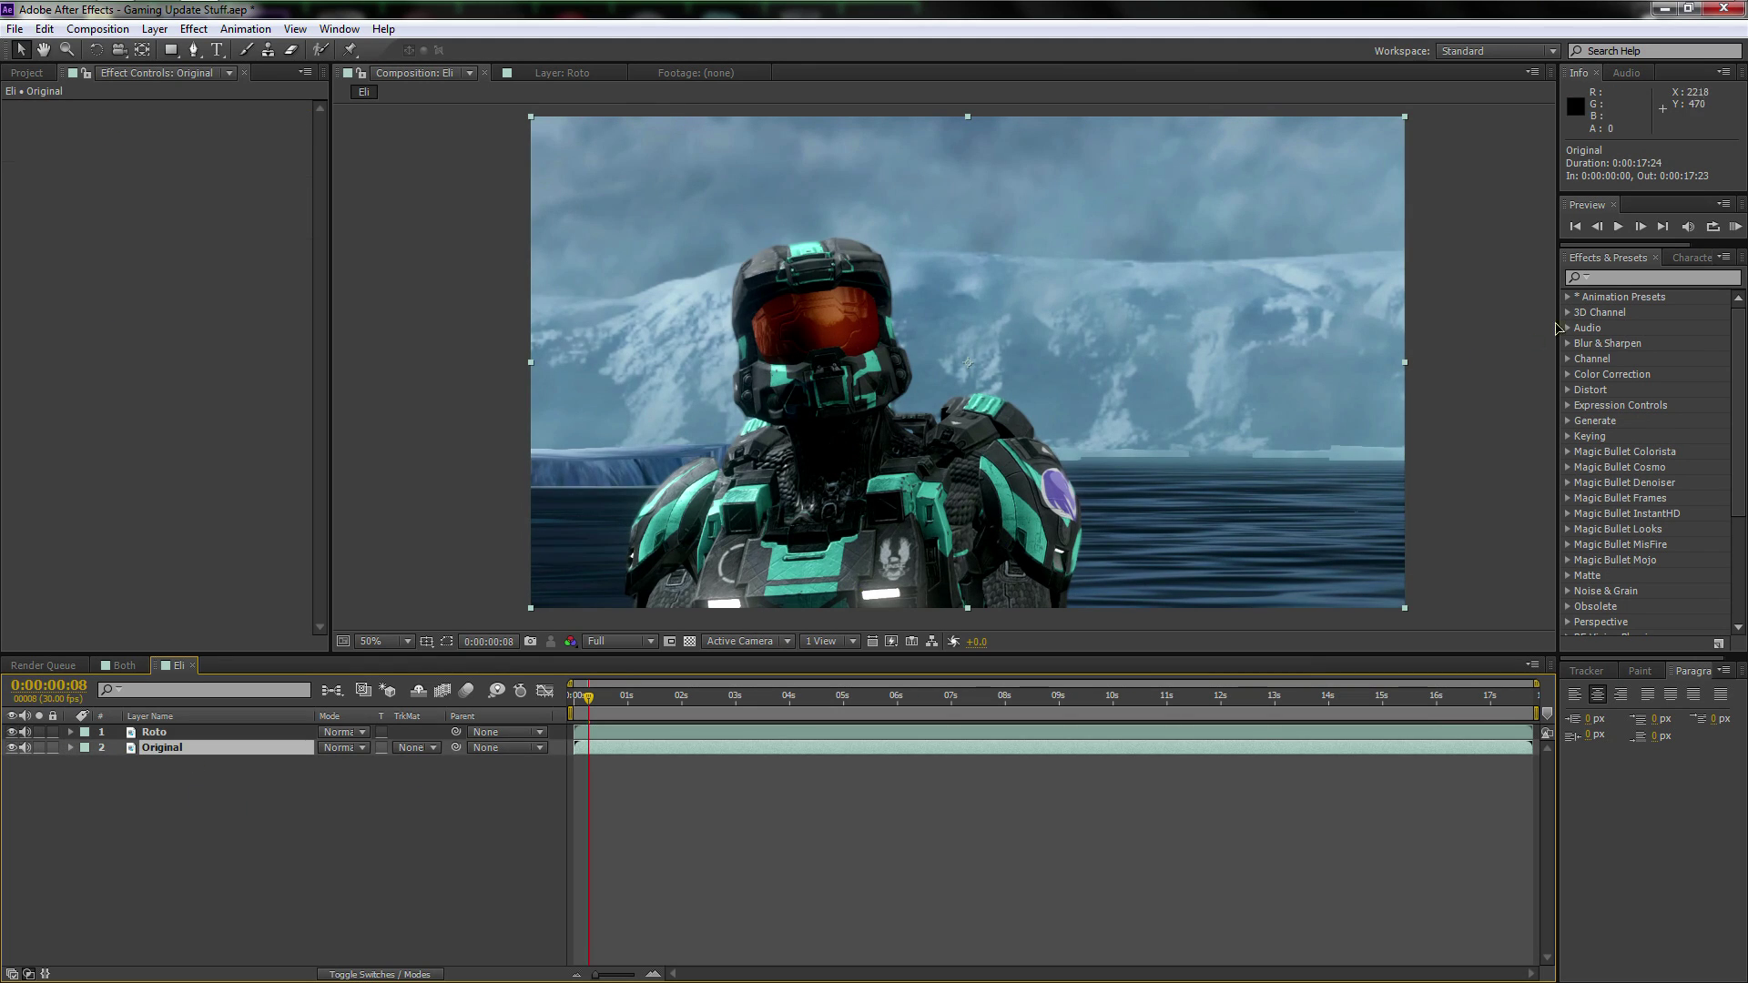
left_click(1621, 278)
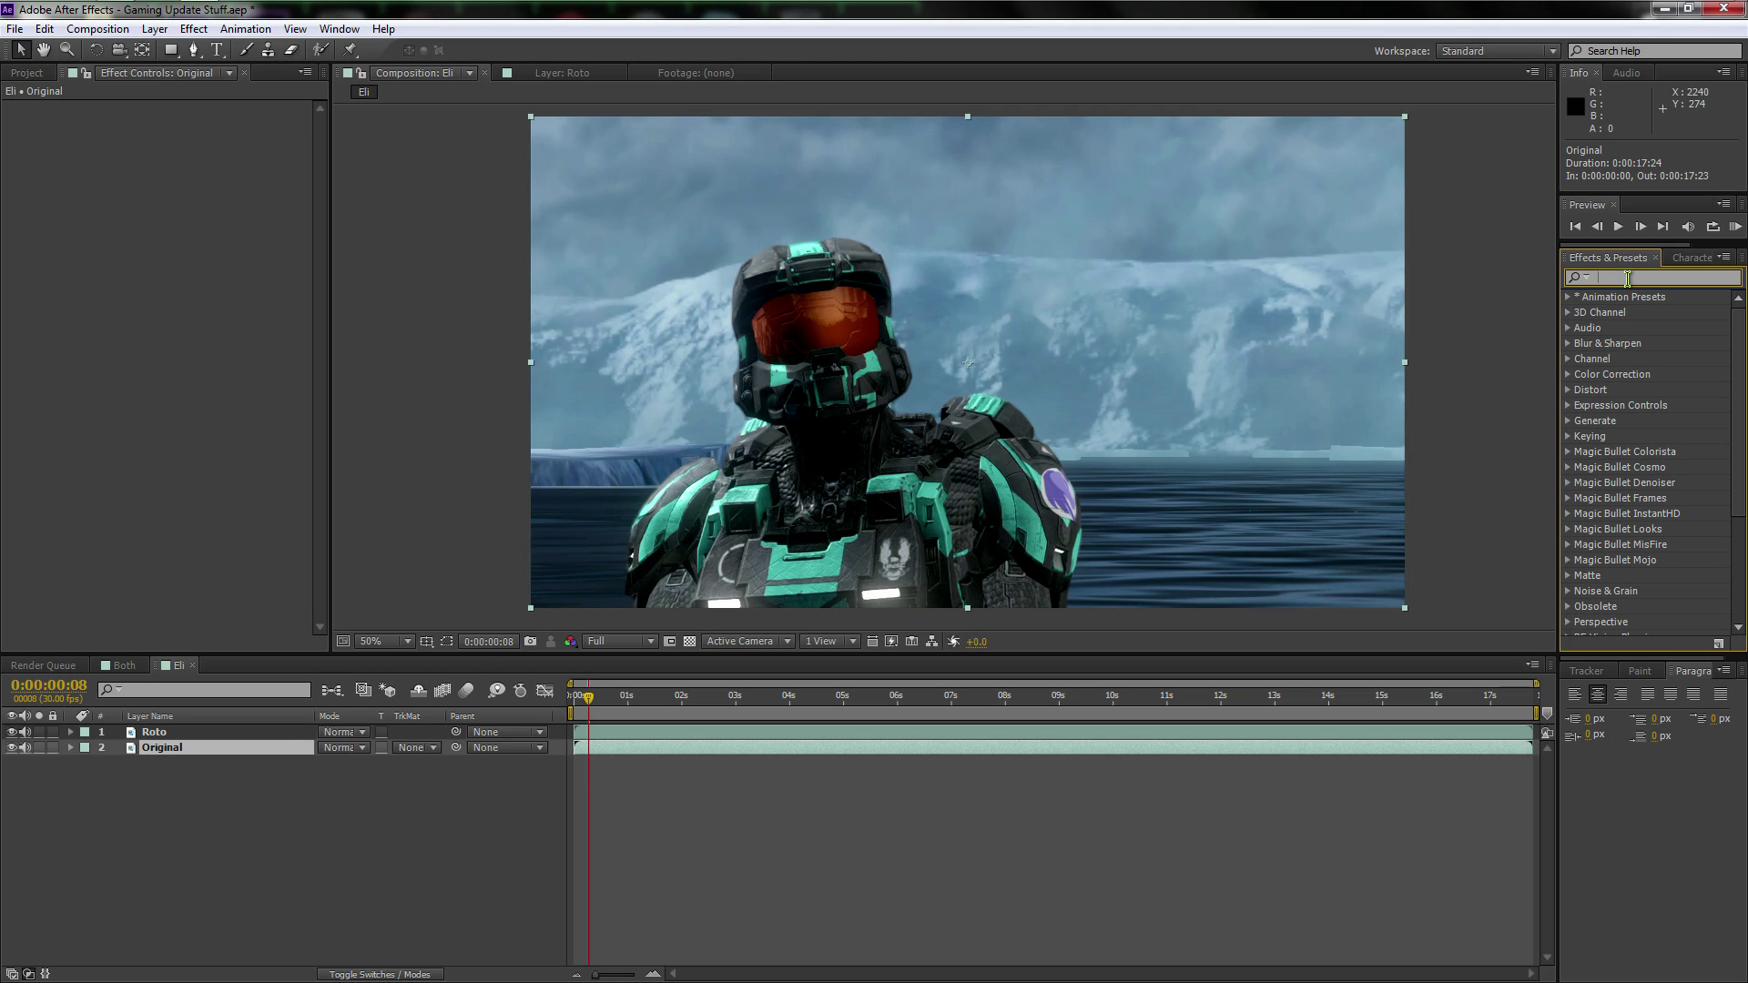
type("blur")
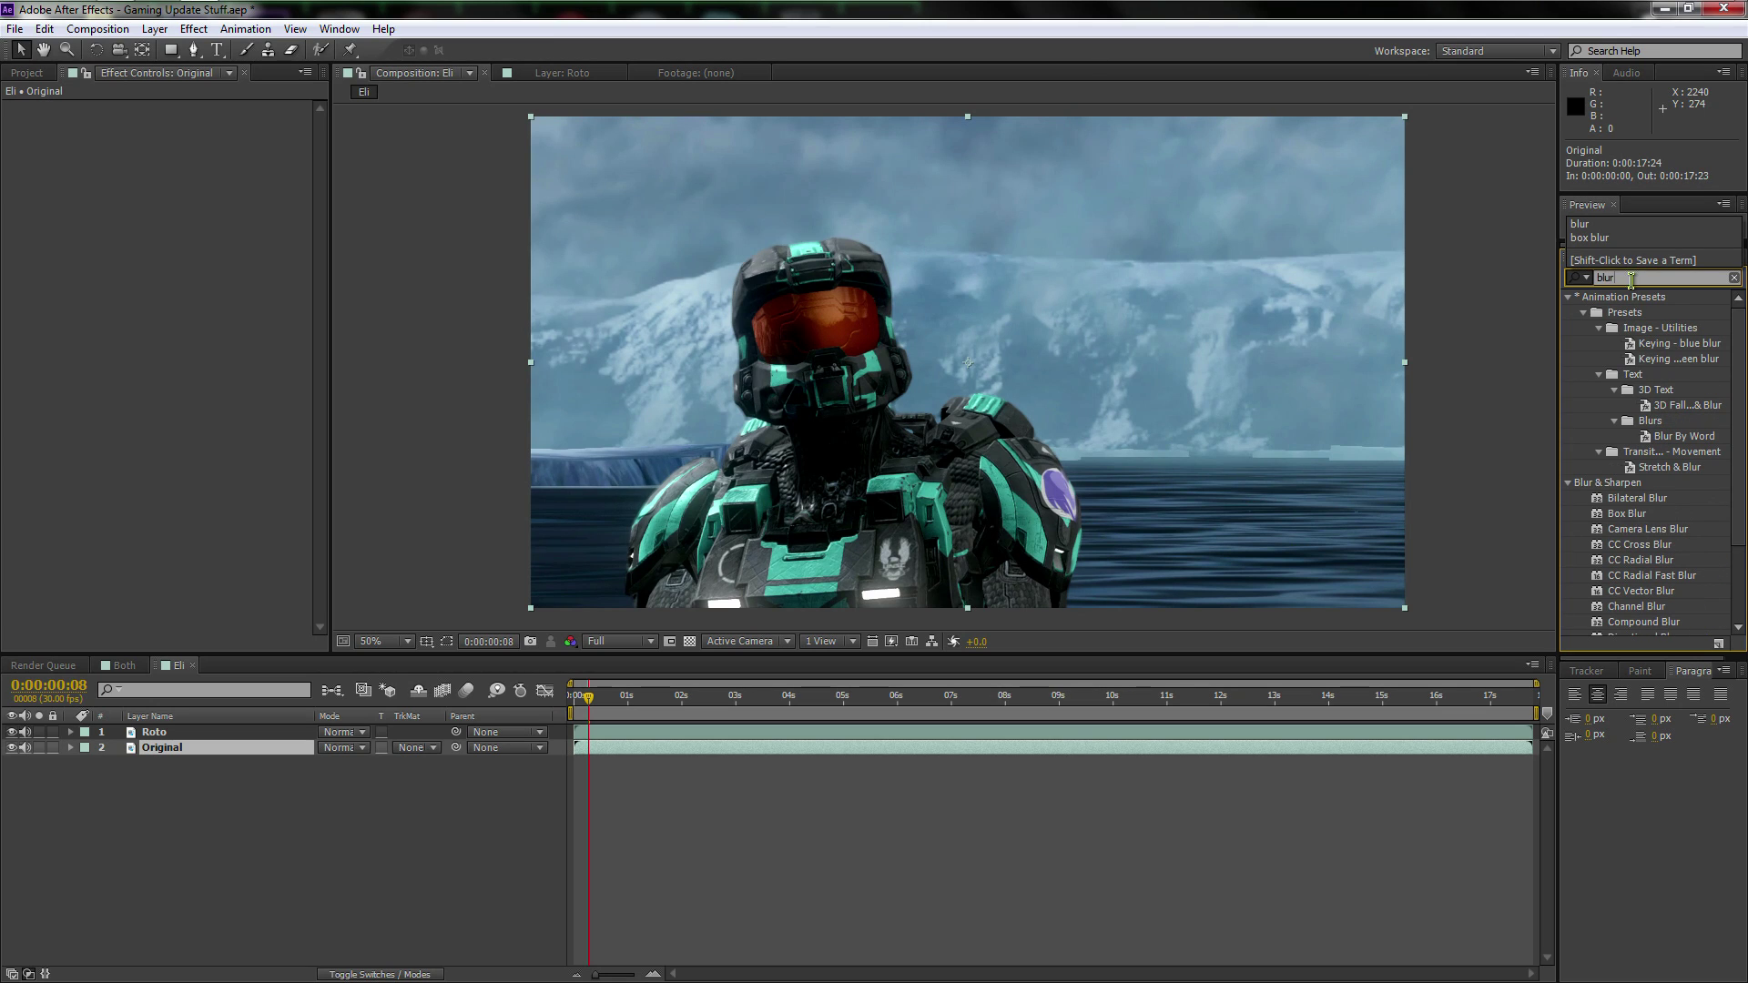
scroll(1735, 419, "down", 3)
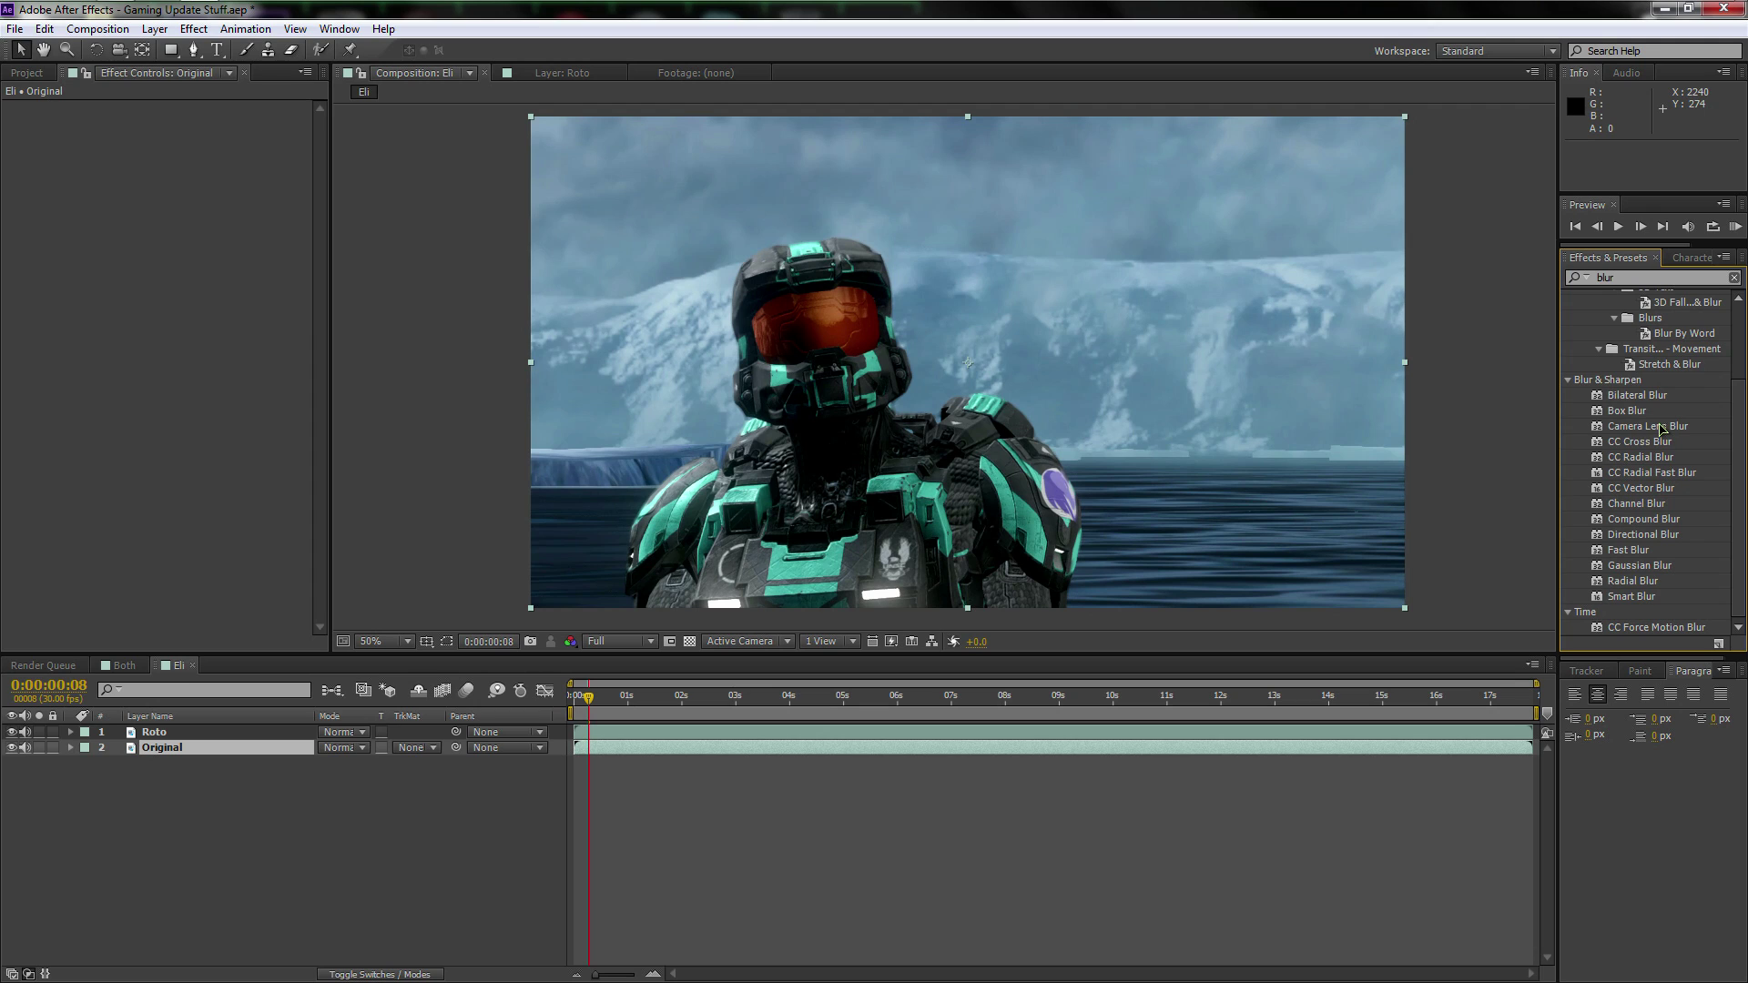
left_click_drag(1663, 428, 198, 750)
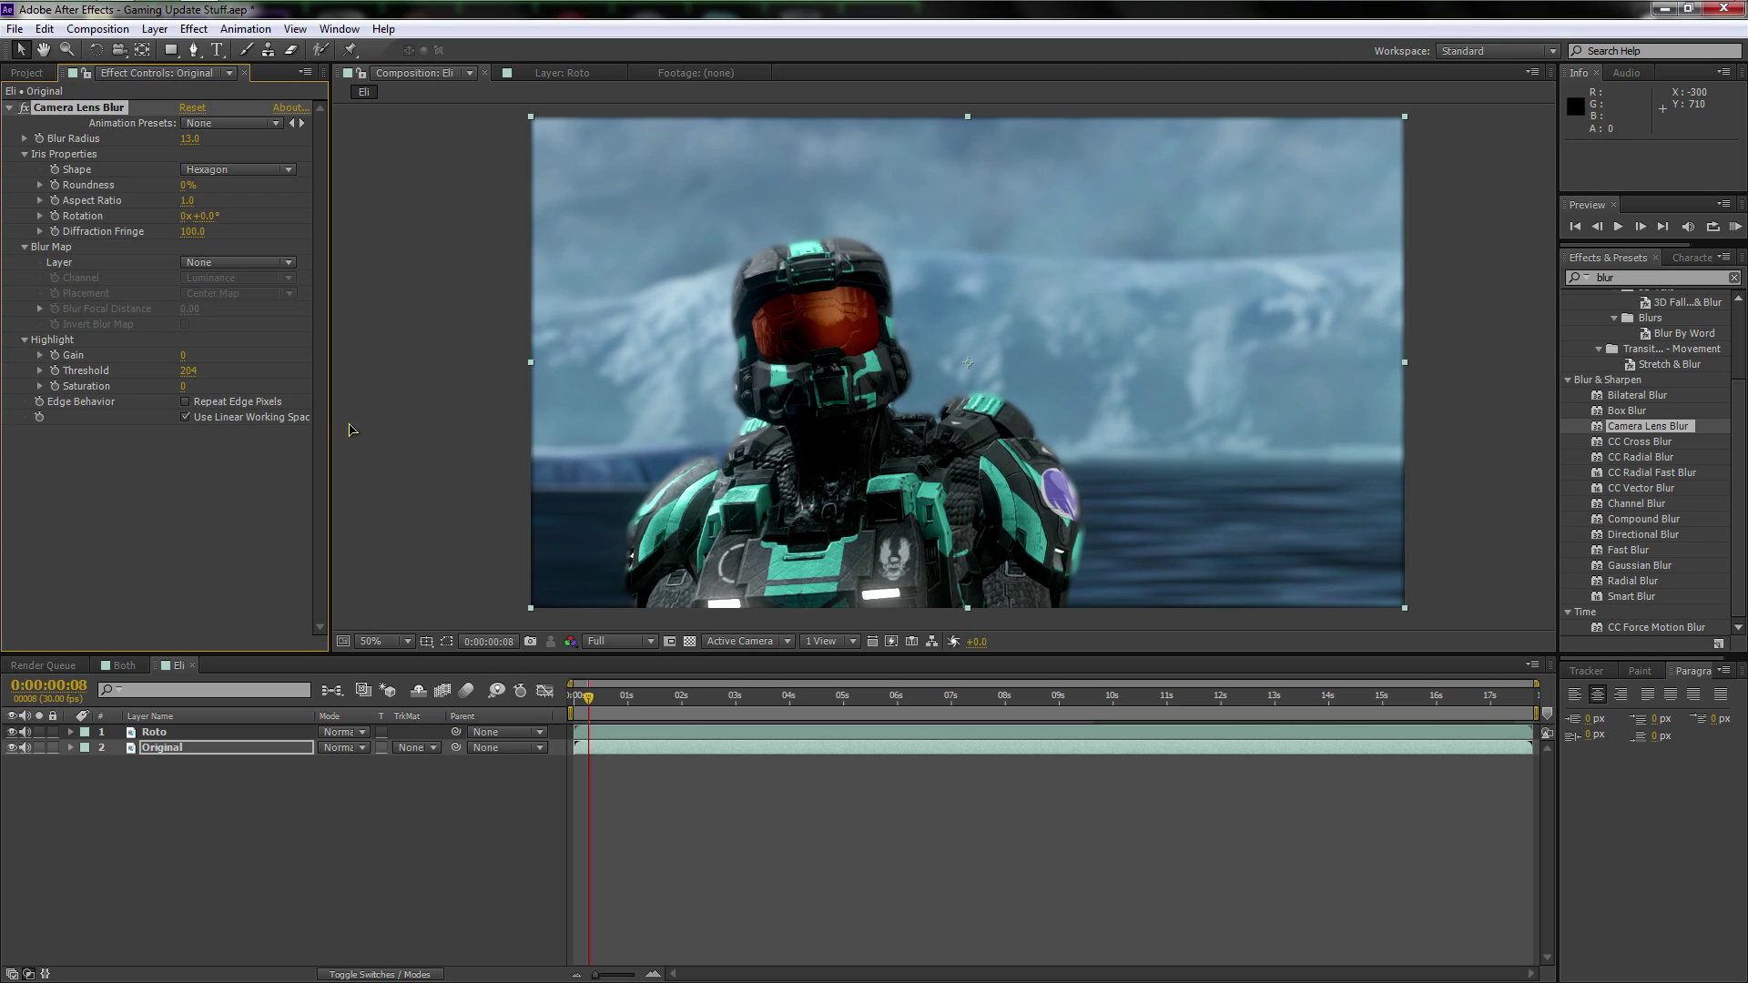
- Turn on Repeat Edge Pixels for the Original layer's Camera Lens Blur and check the blurred background around the helmet
left_click(186, 402)
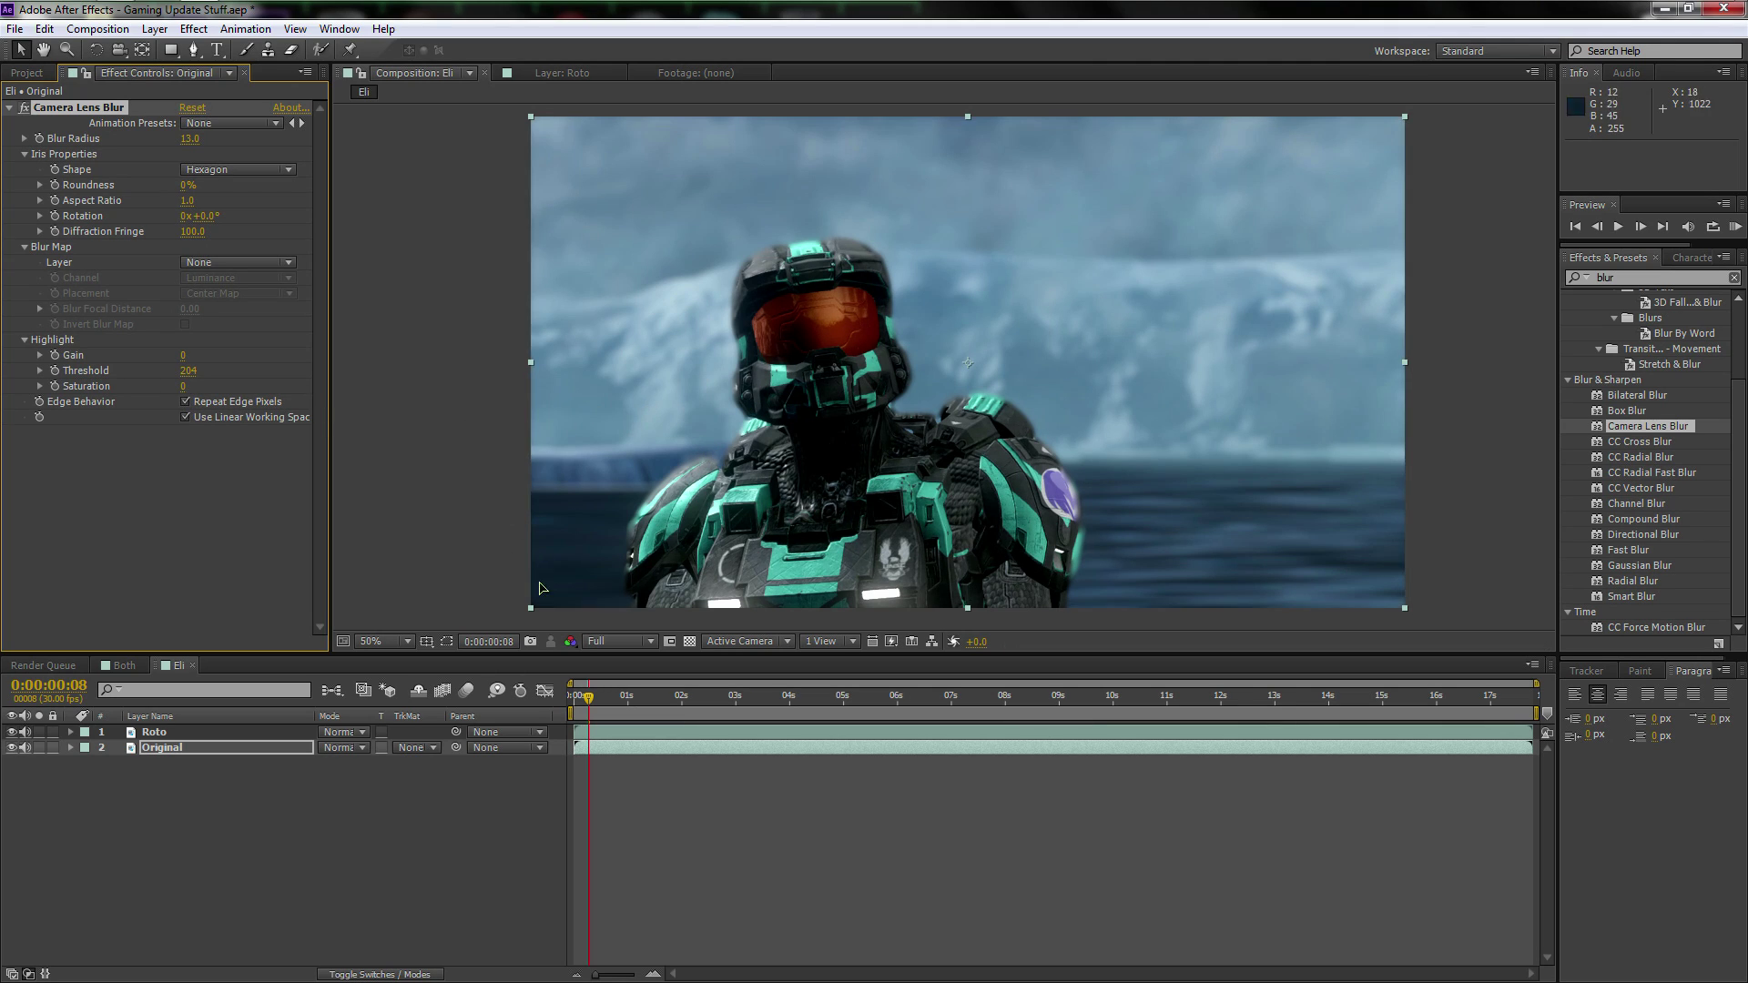
left_click(440, 502)
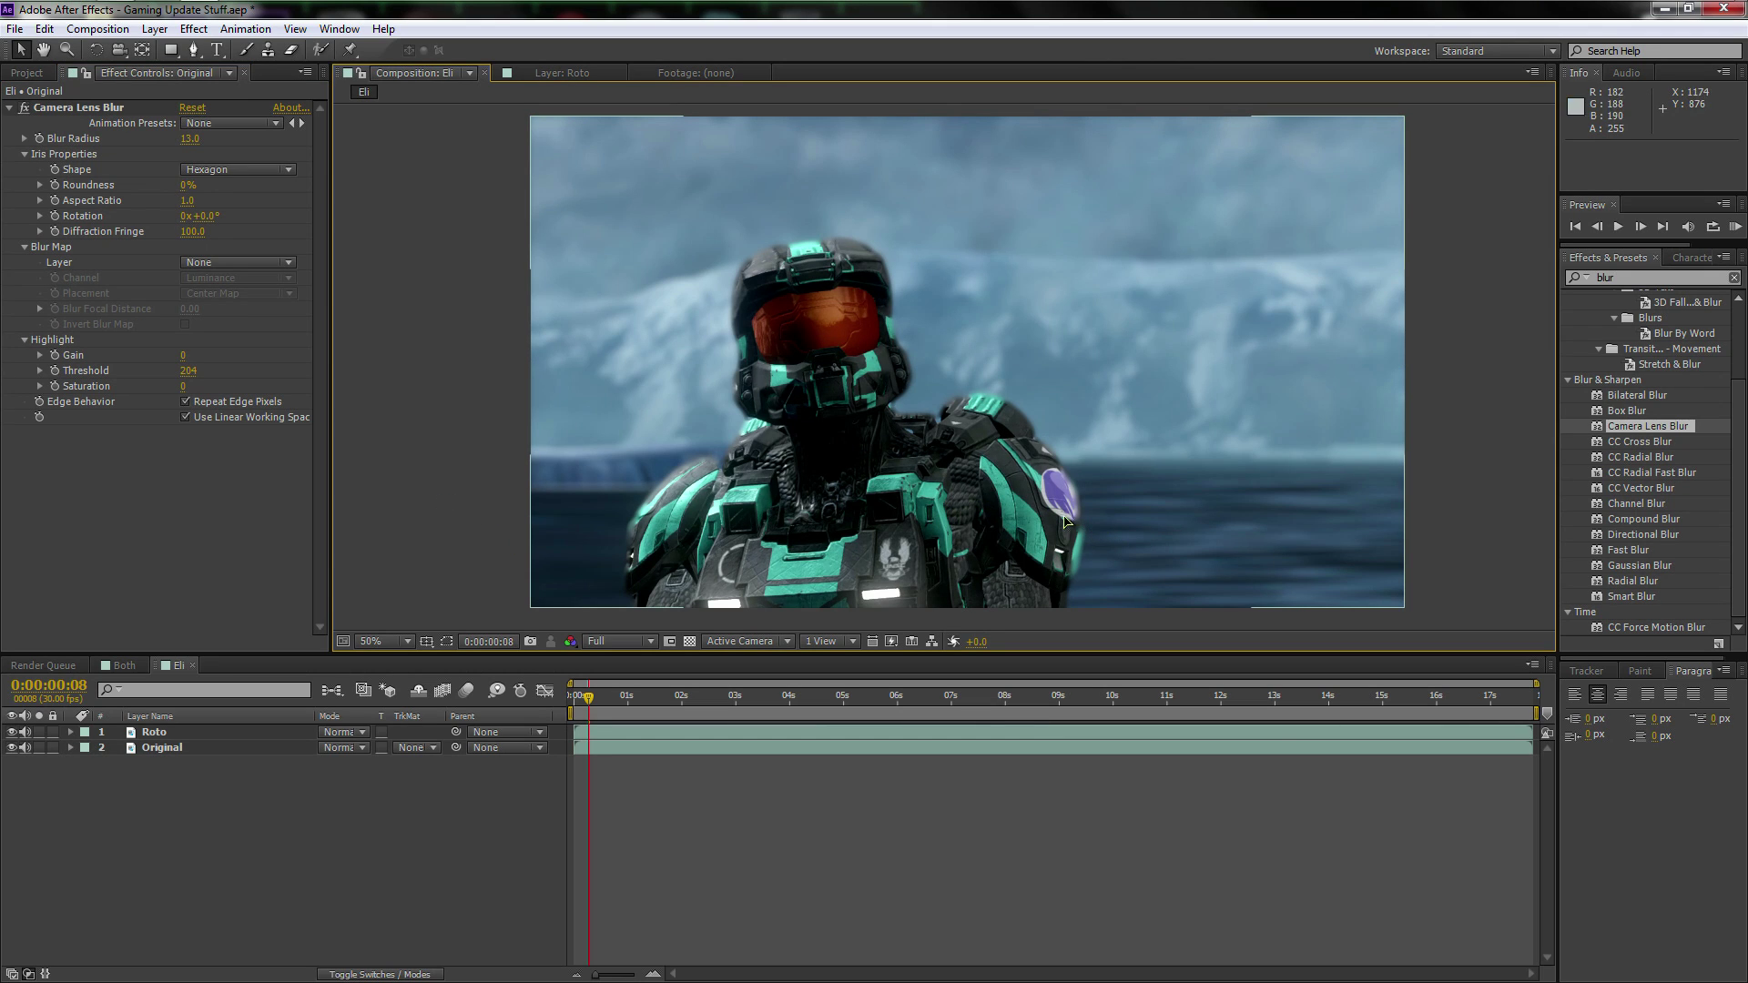
scroll(771, 474, "up", 2)
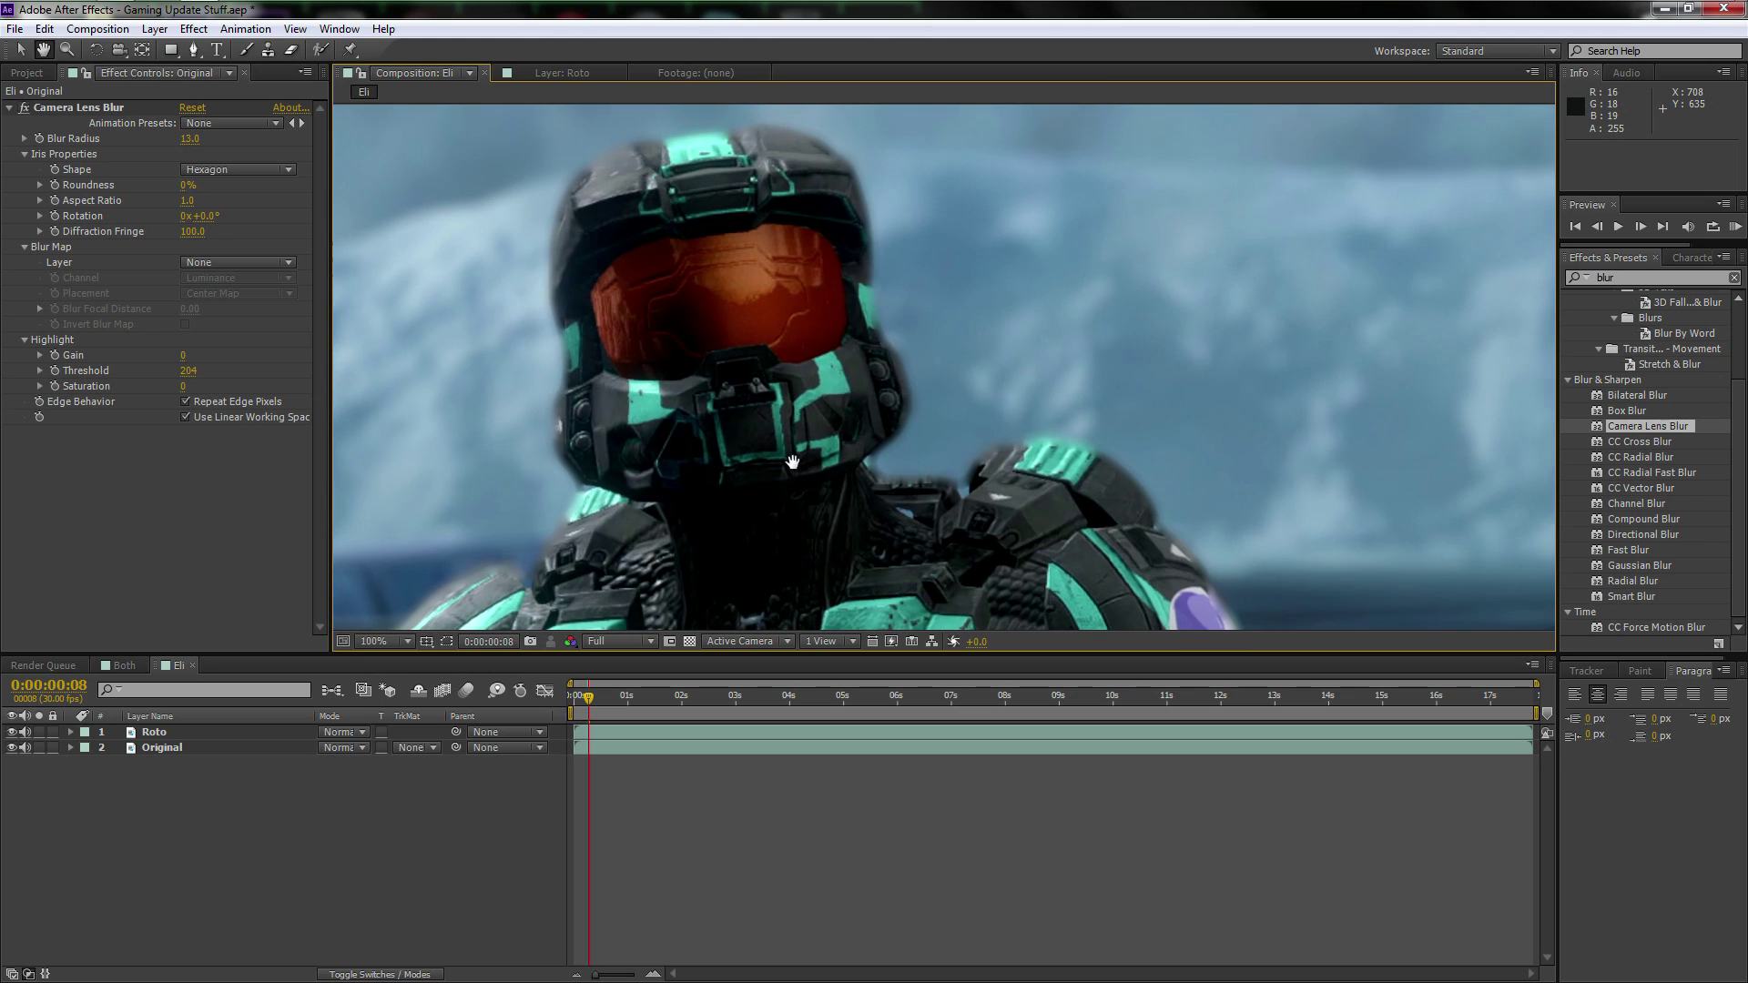
scroll(806, 469, "down", 2)
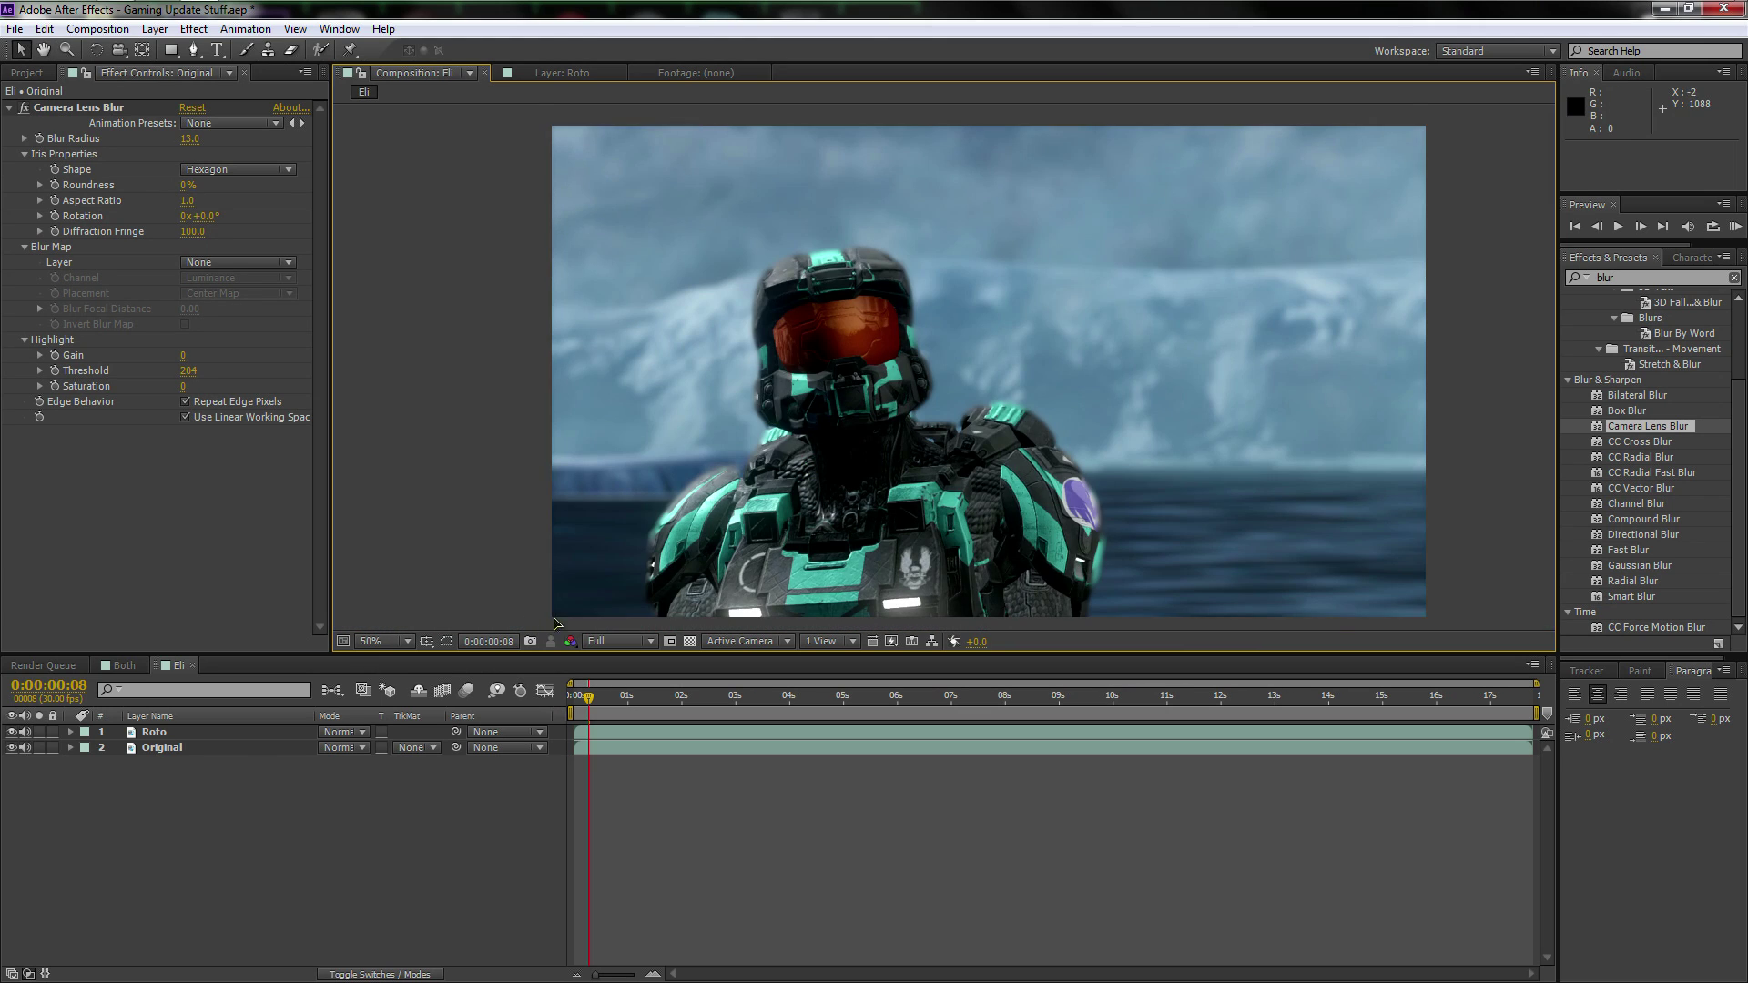
- Enlarge the Roto layer, trying a scale of 105% before setting it to 107%
left_click(173, 734)
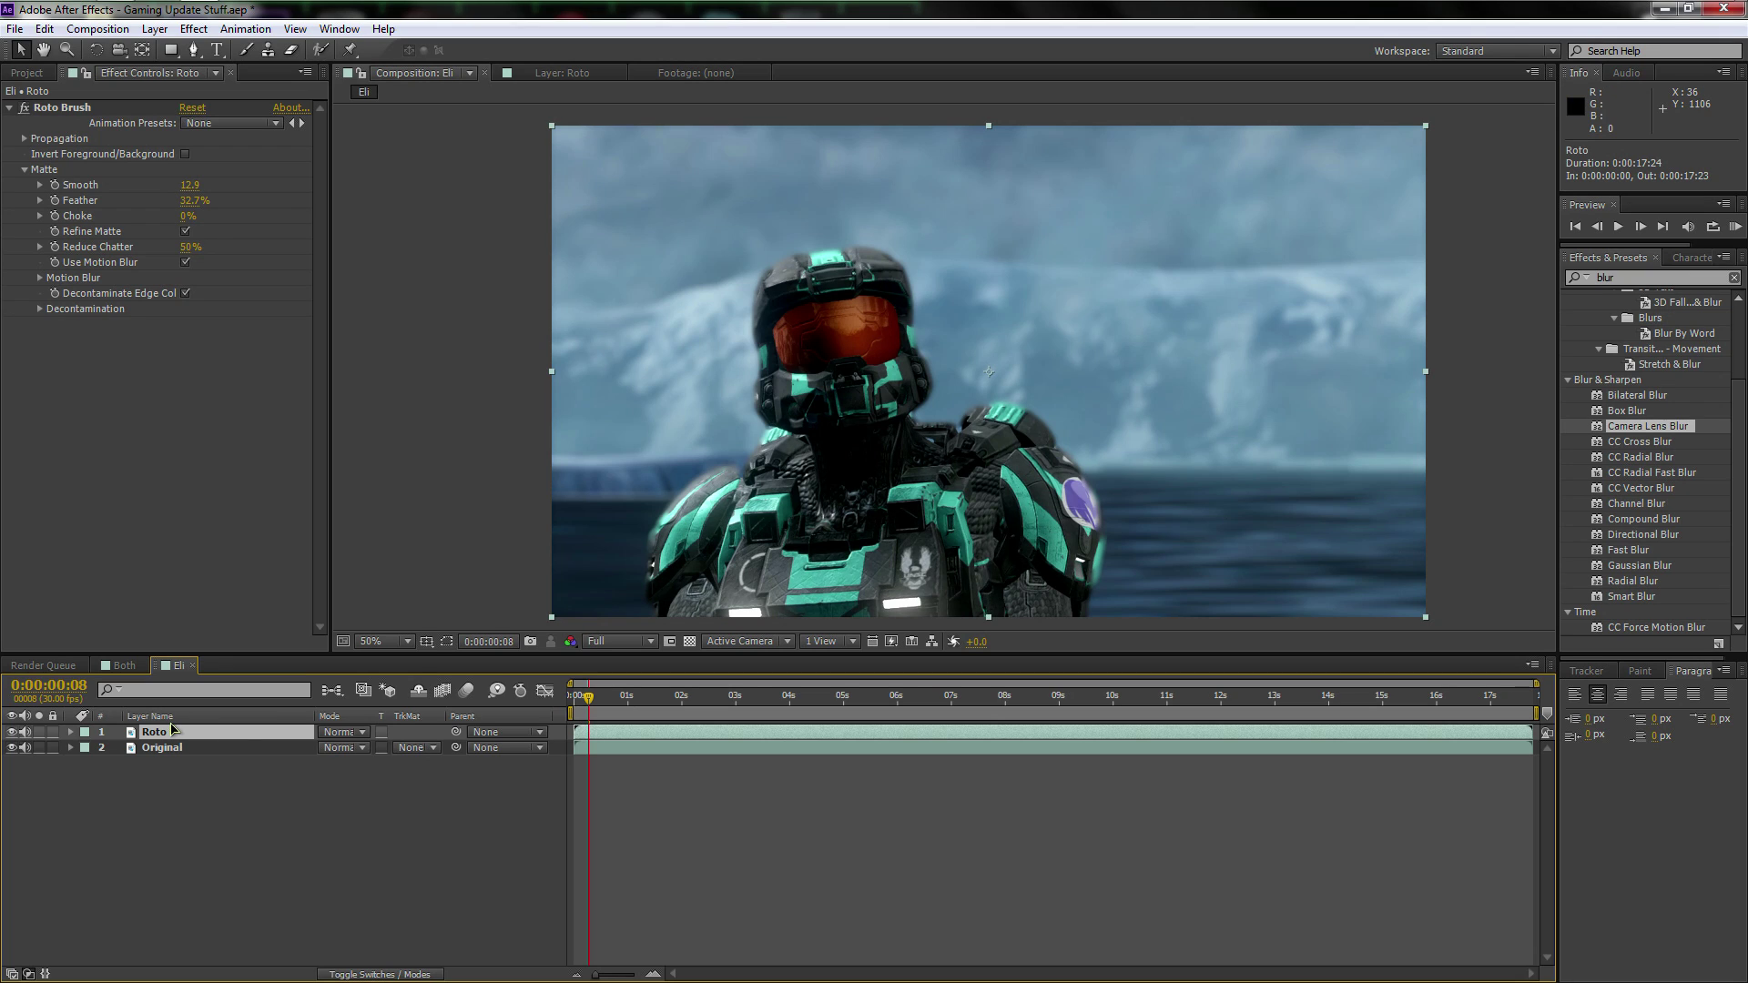
key("s")
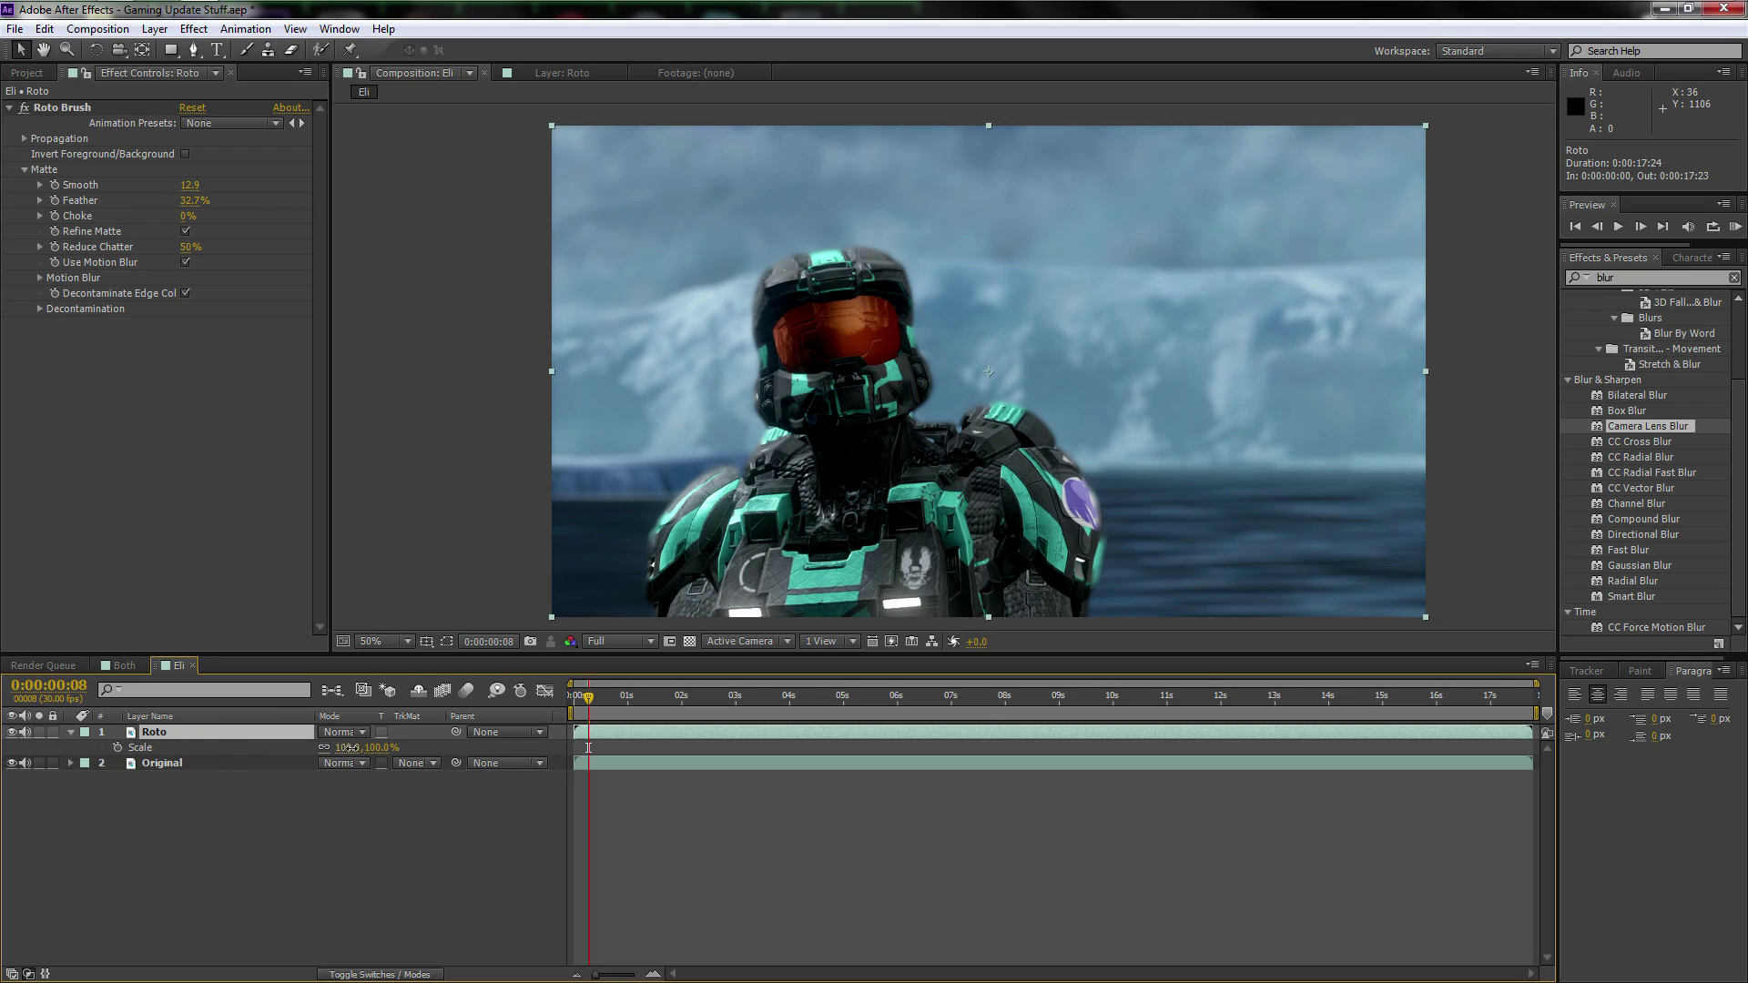
left_click_drag(351, 747, 361, 754)
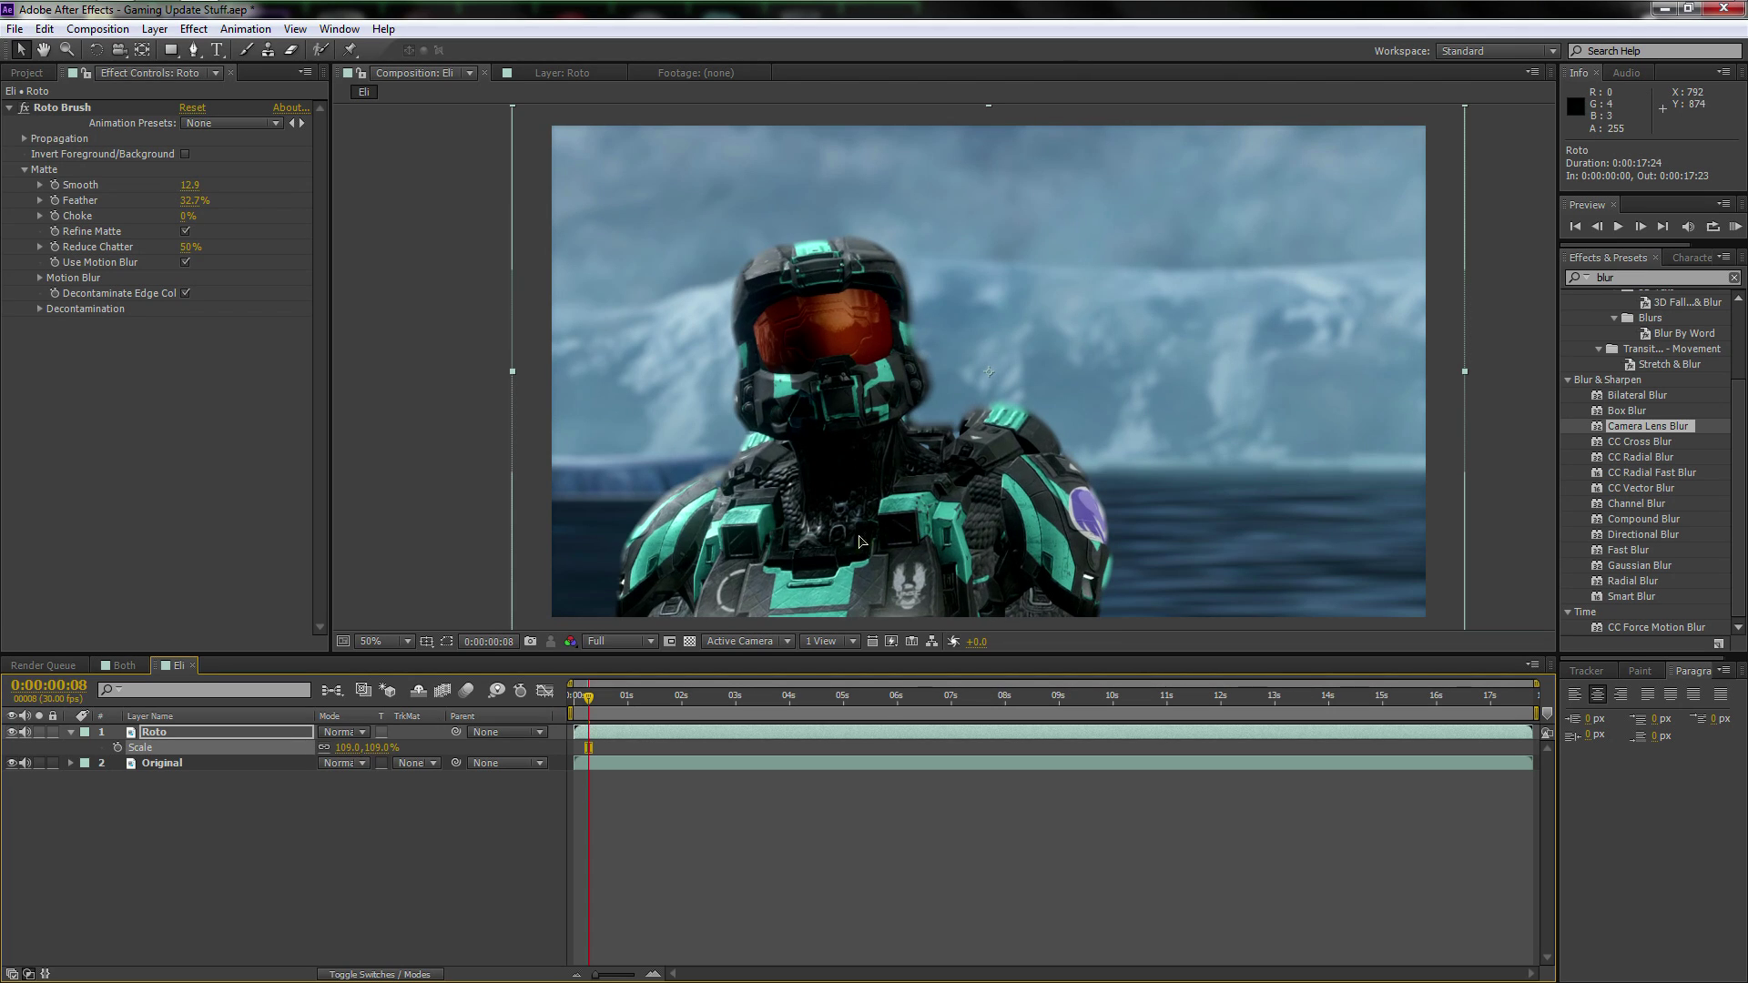
left_click(348, 748)
type("105")
key("Return")
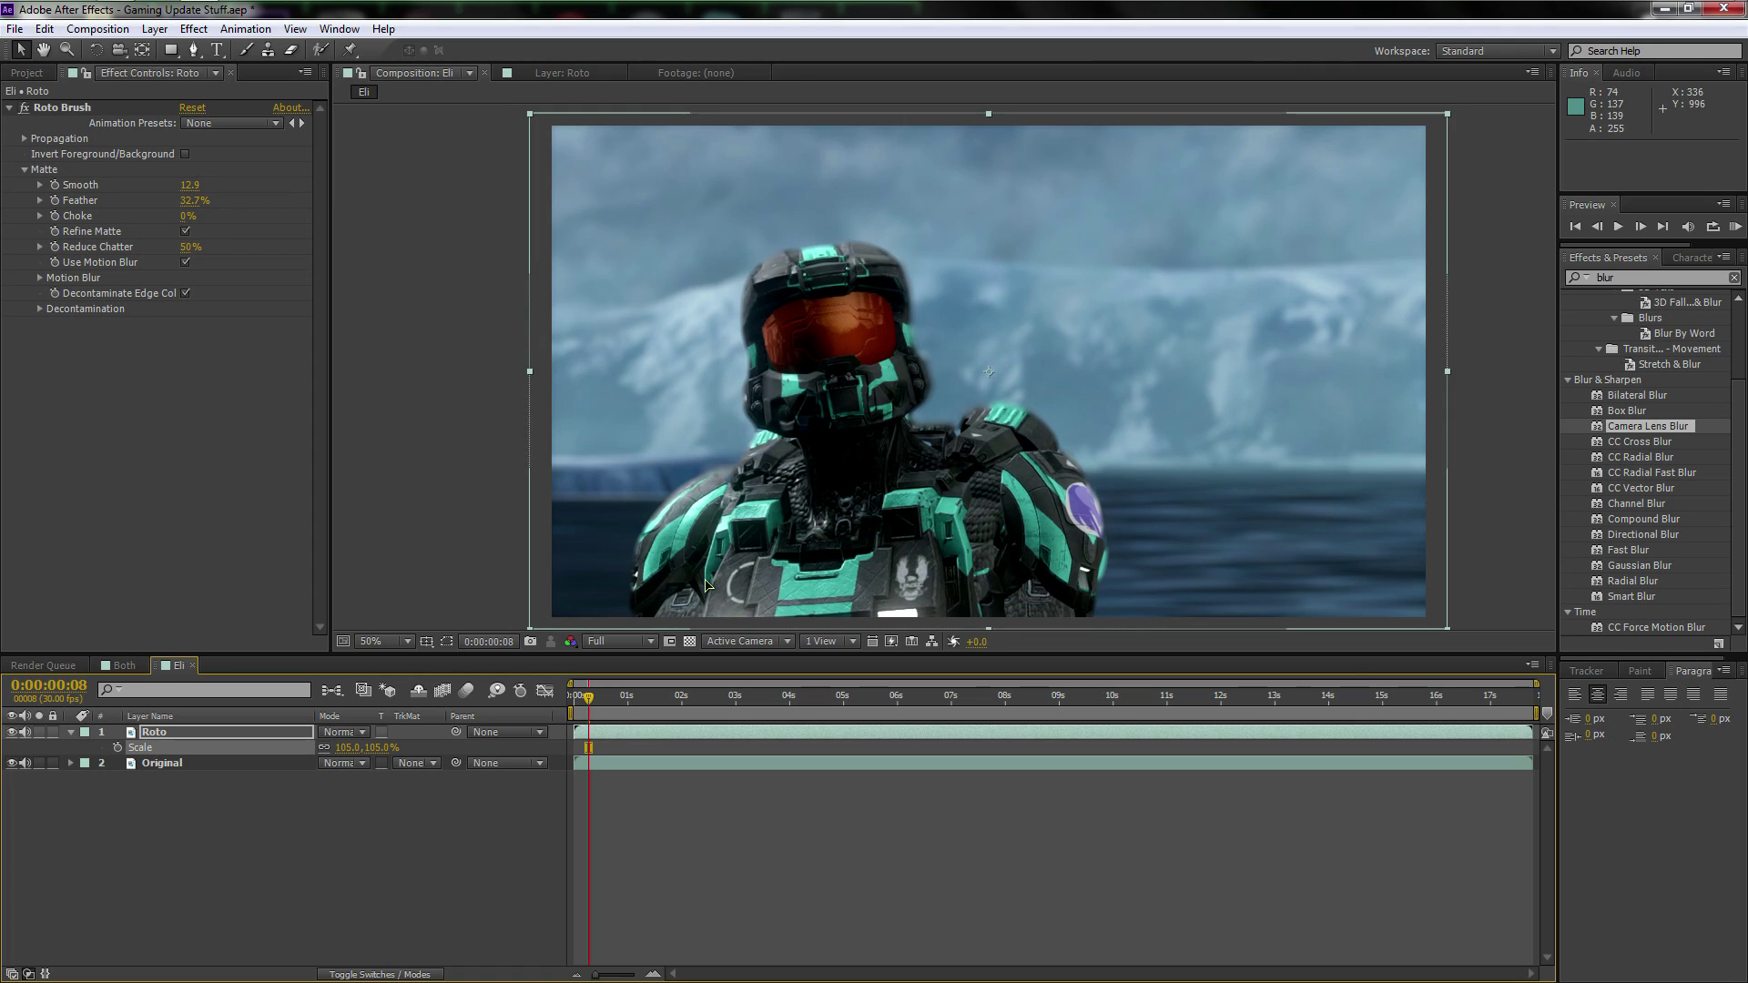
left_click(347, 747)
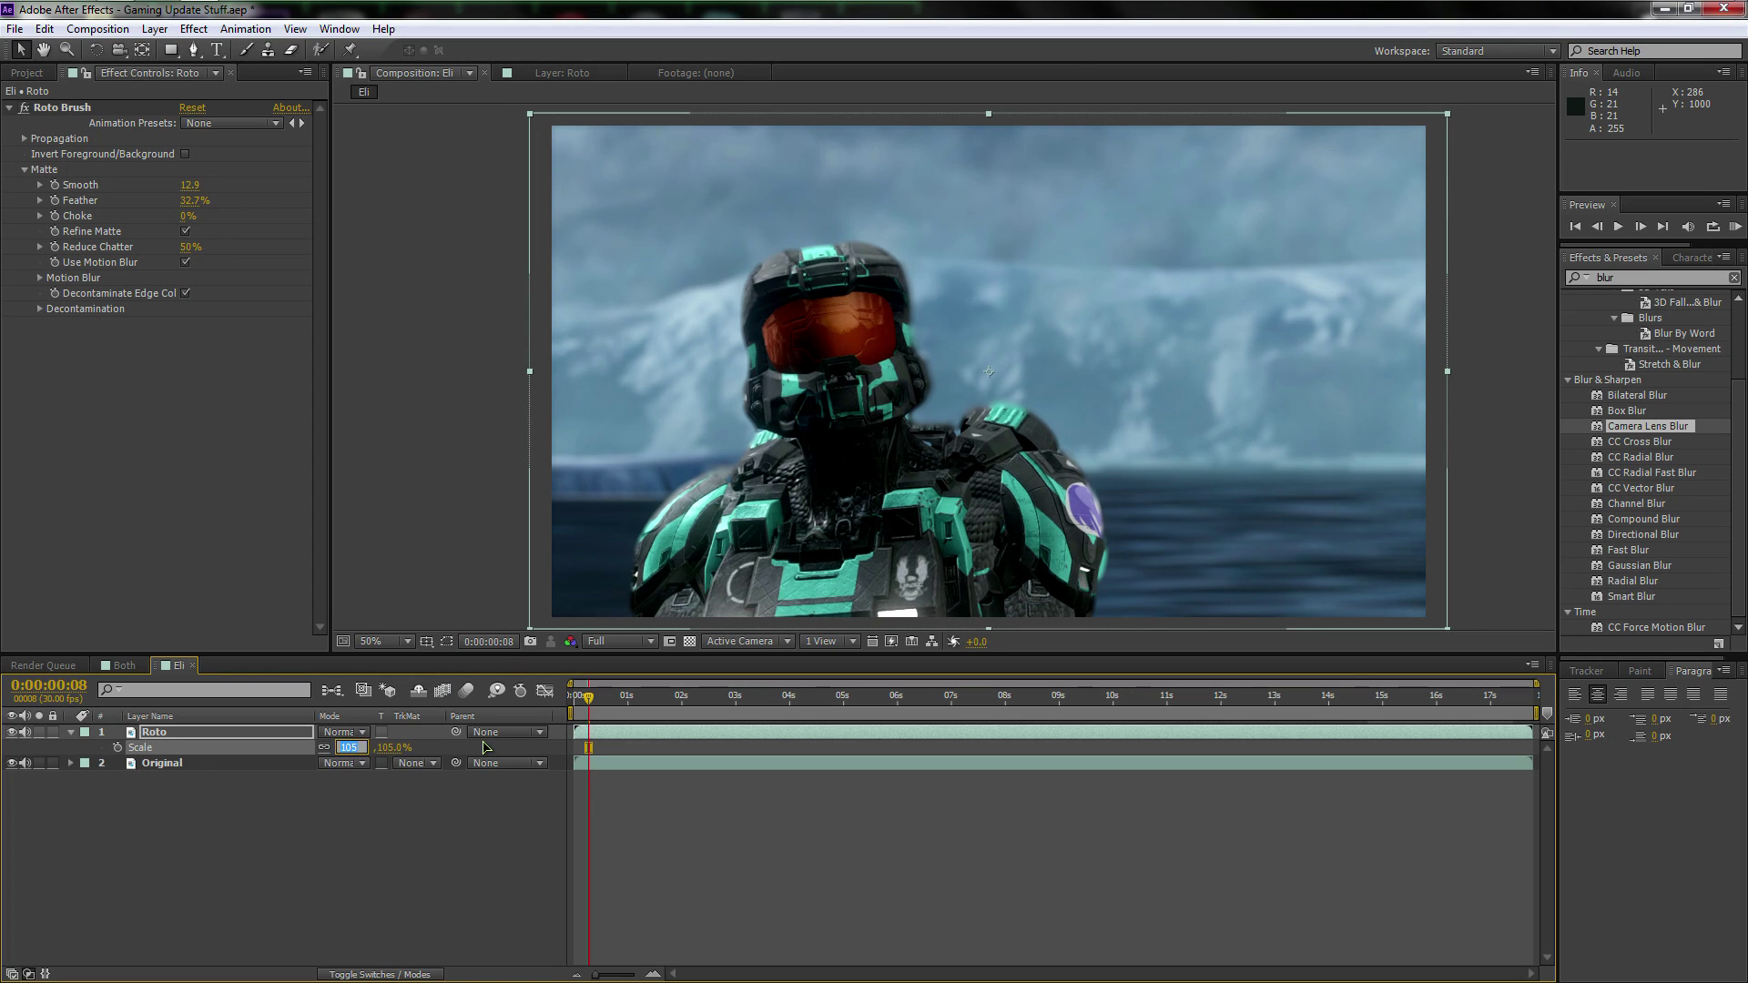
type("107")
key("Return")
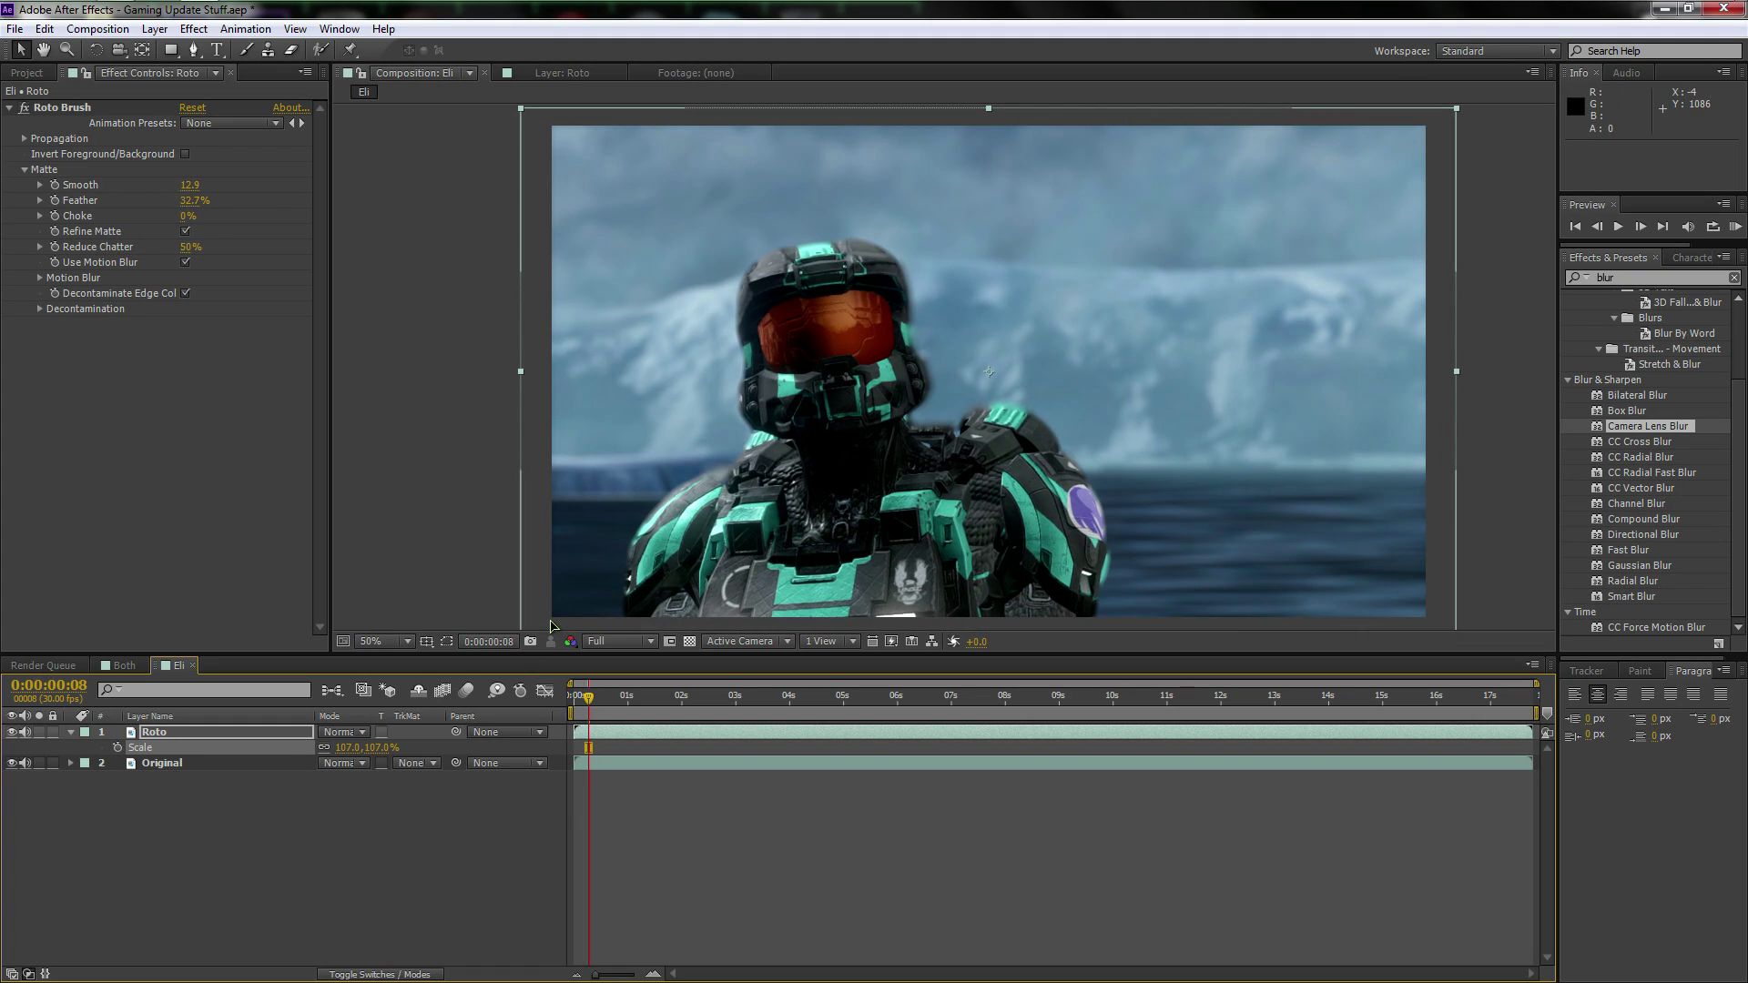
- Nudge the enlarged Roto layer over the blurred background to position 966, 520, keeping its scale at 107%
key("Left")
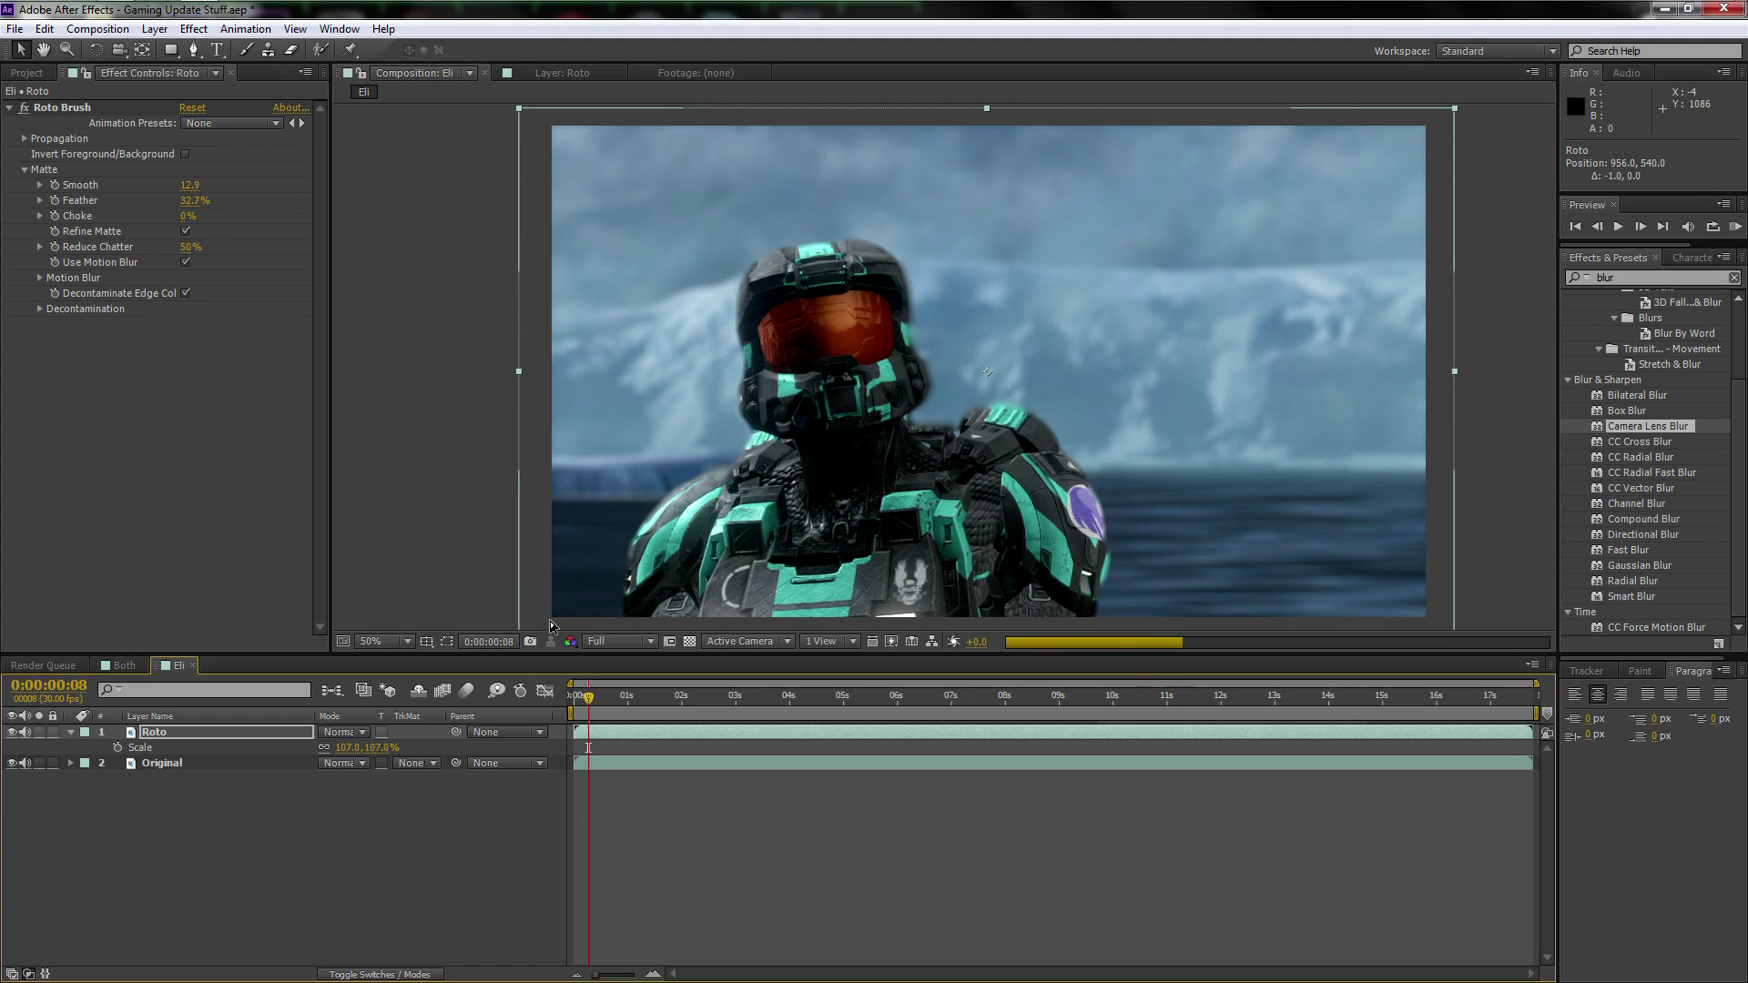
key("Right")
key("Right")
key("Right")
key("Right")
key("Right")
key("Right")
key("Right")
key("Right")
key("Right")
key("Right")
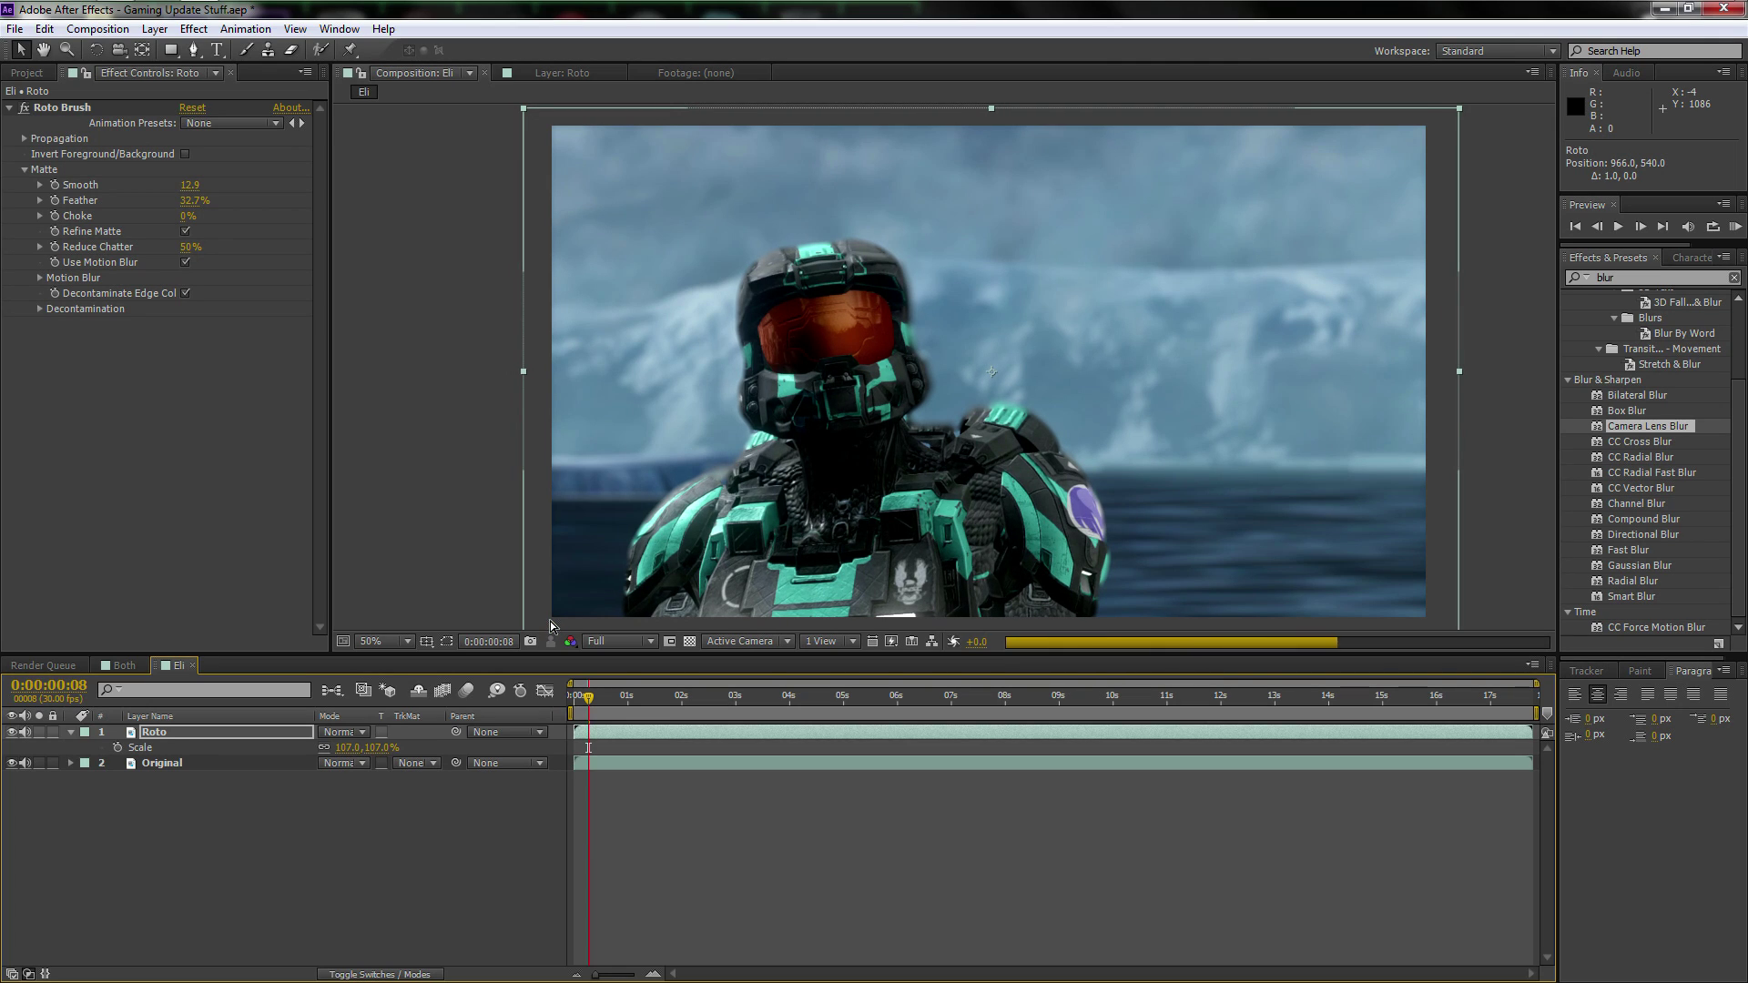
key("Right")
key("Right")
key("Right")
key("Right")
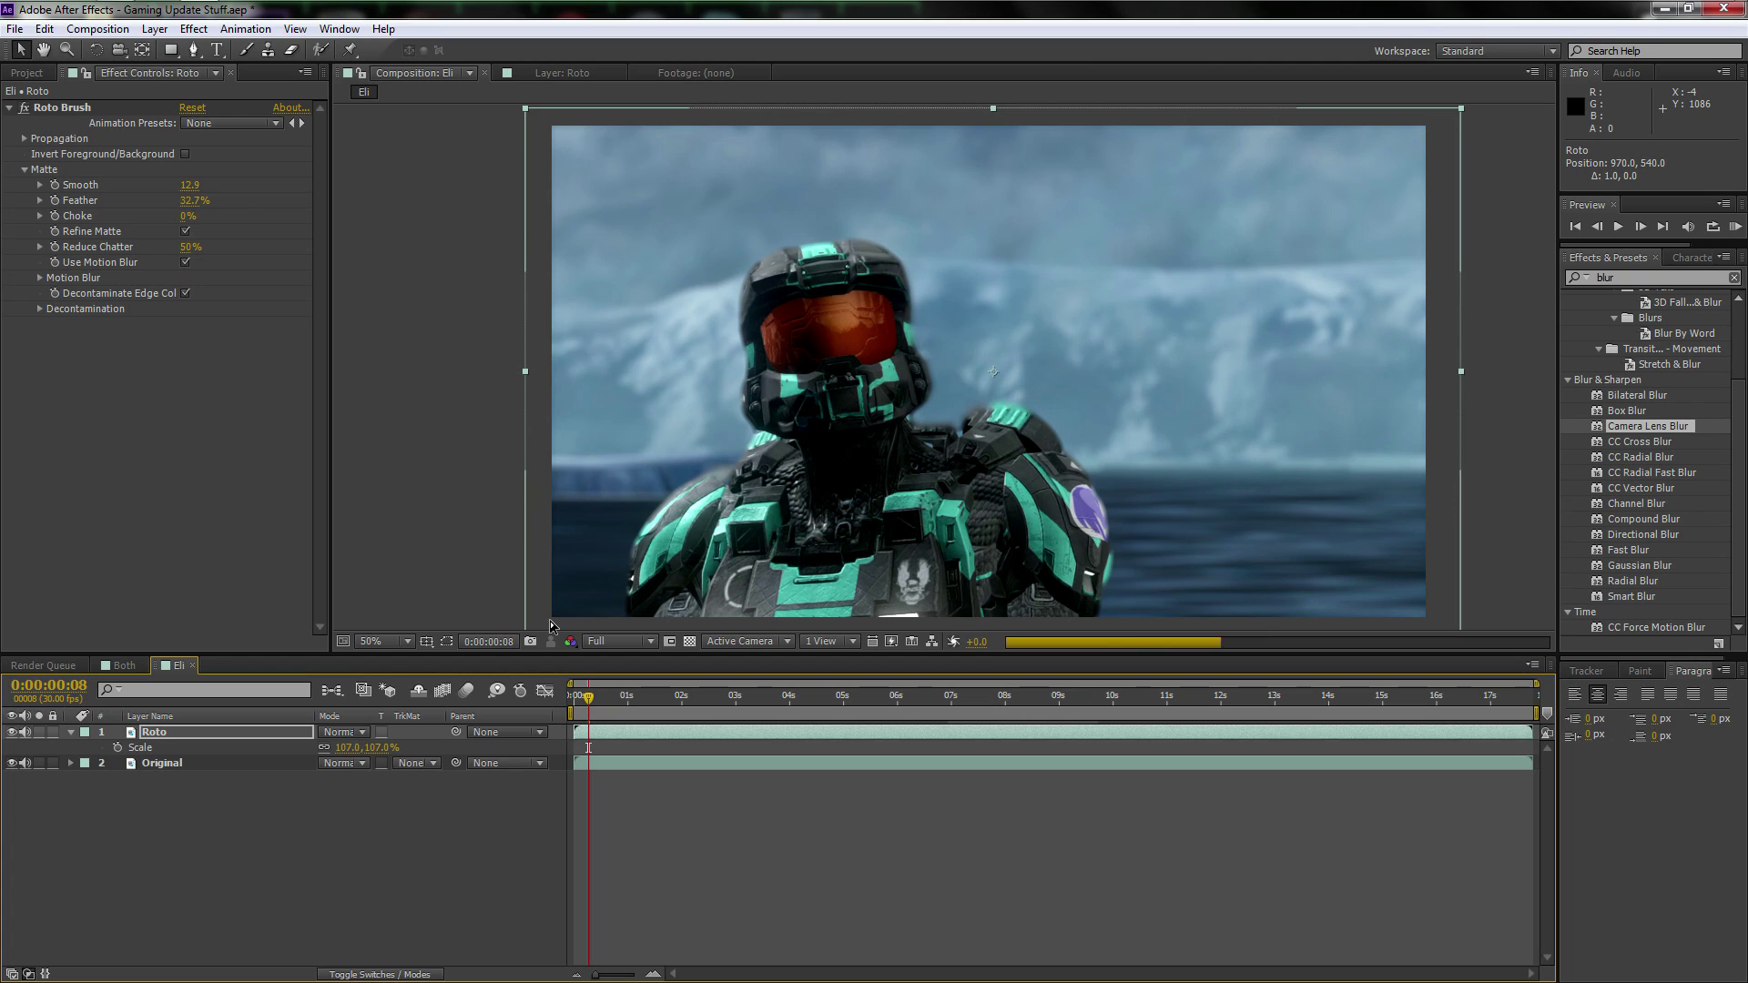
key("Up")
key("Up")
key("Up")
key("Up")
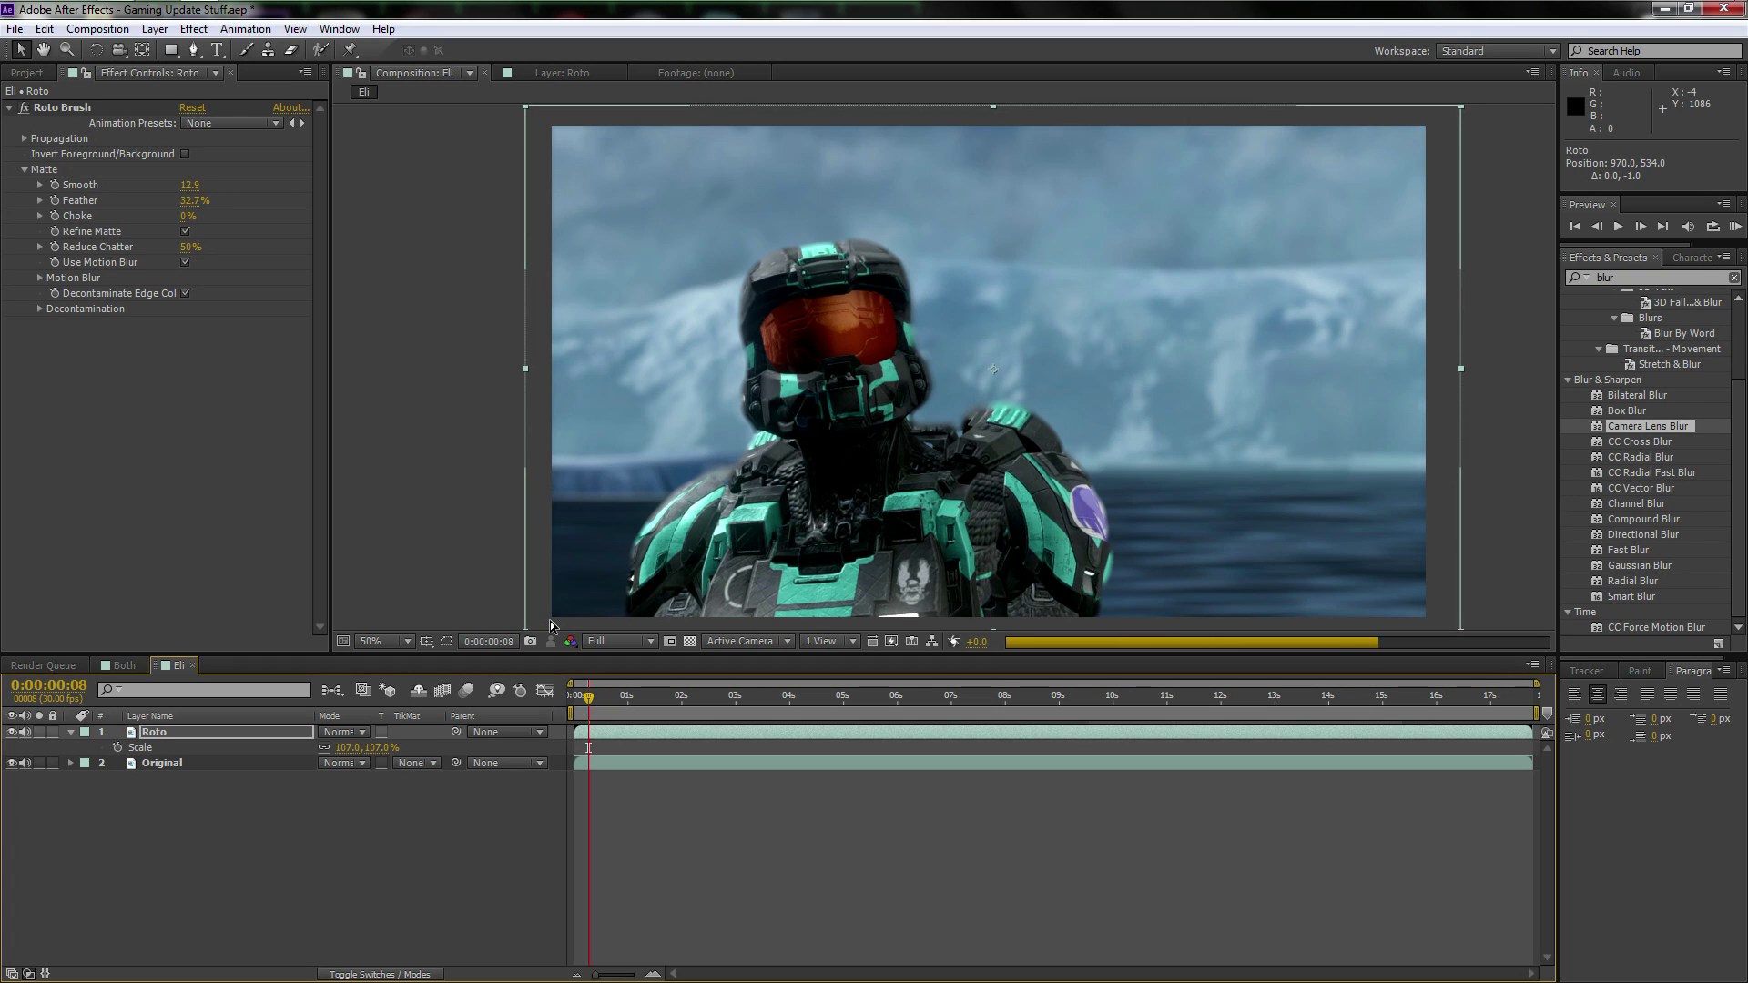
key("Up")
key("Up")
key("Up")
key("Up")
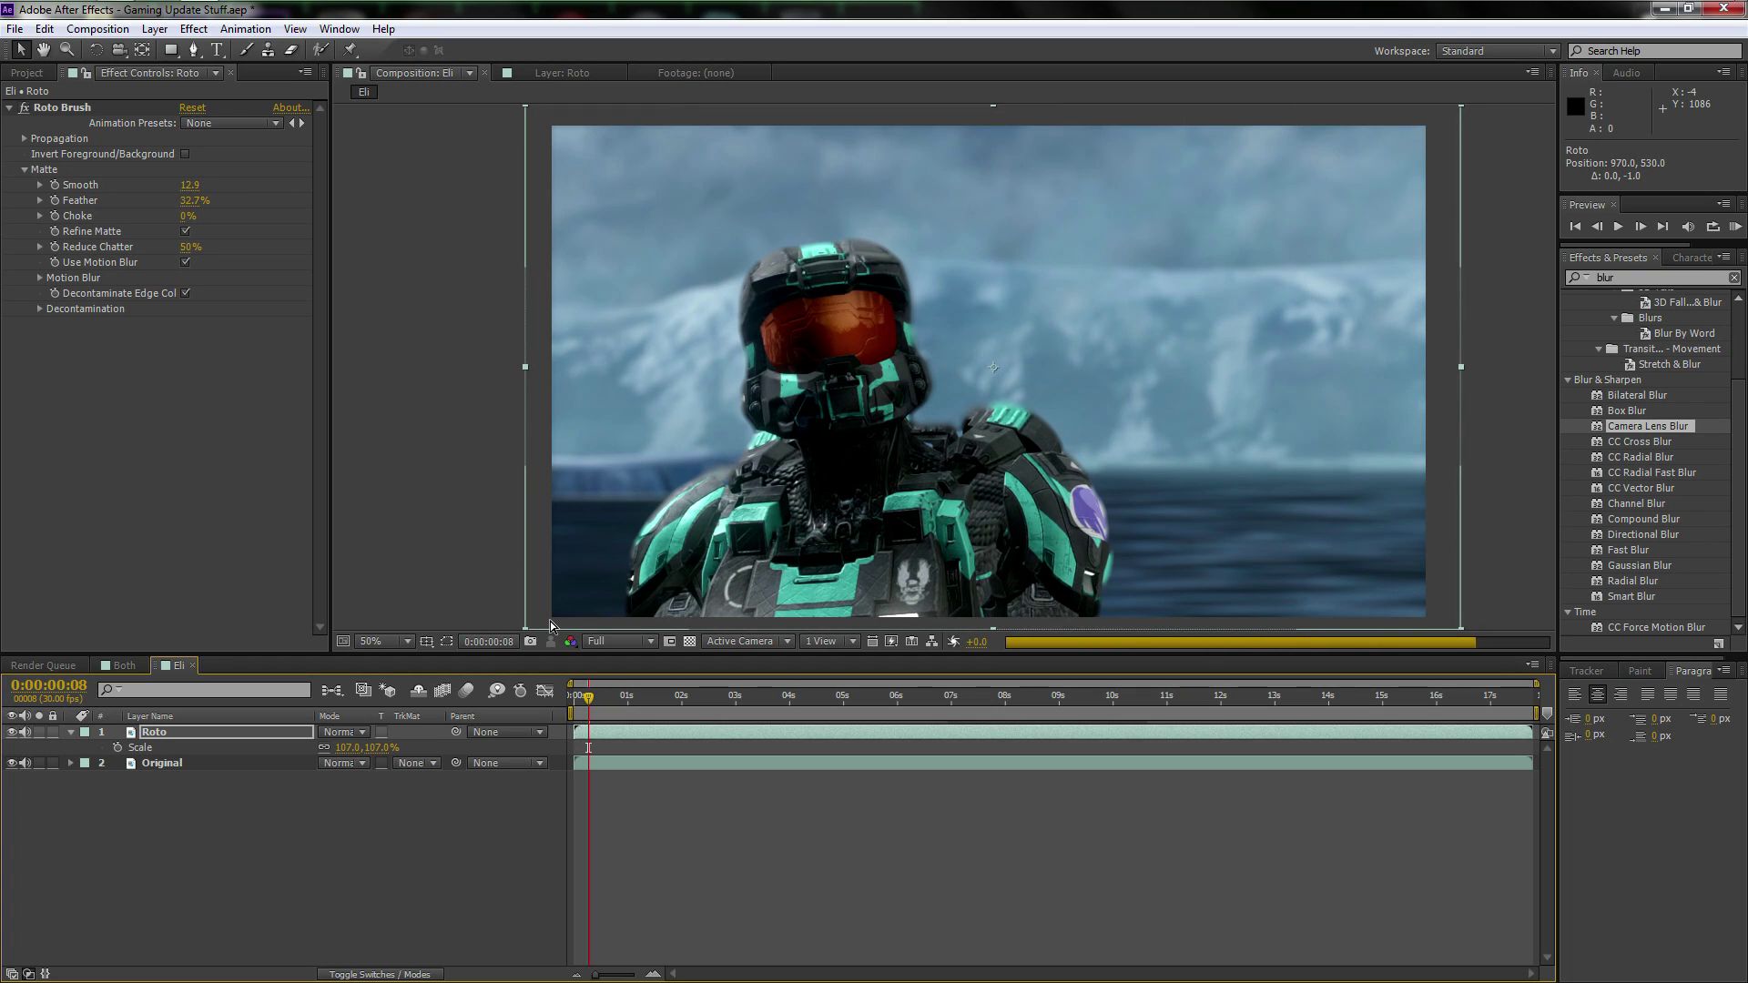
key("Up")
key("Up")
key("Up")
key("Up")
key("Up")
key("Up")
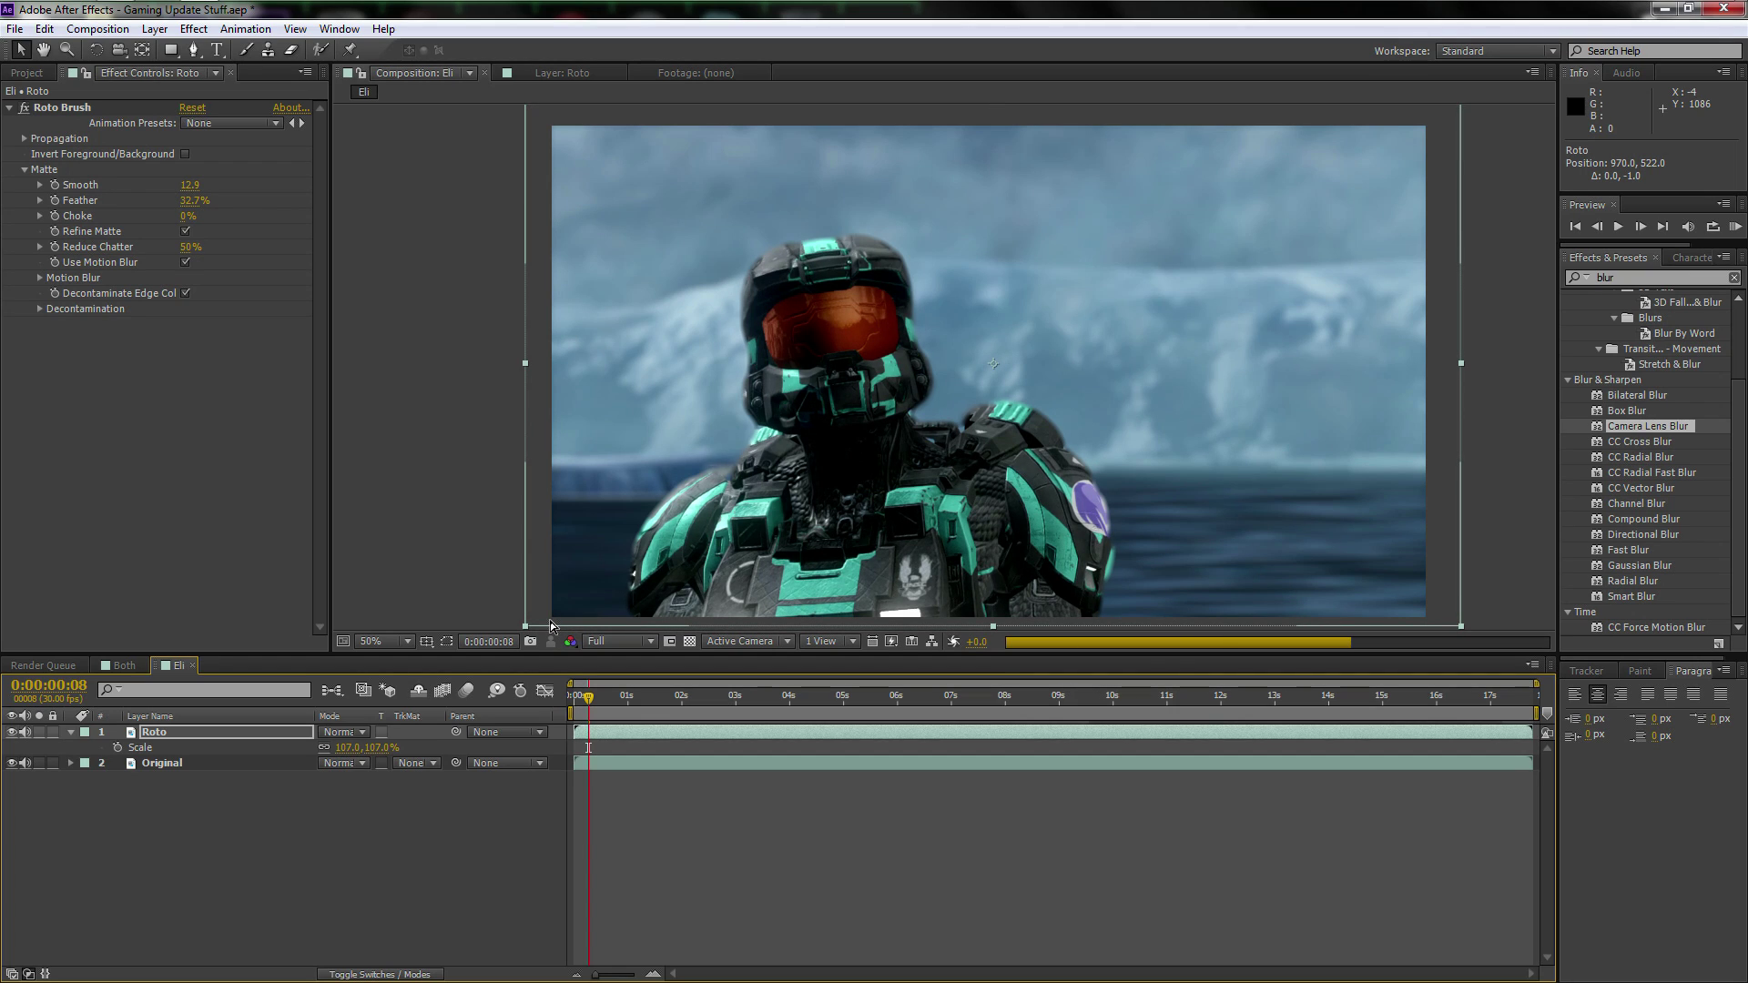
key("Left")
key("Left")
key("Left")
key("Left")
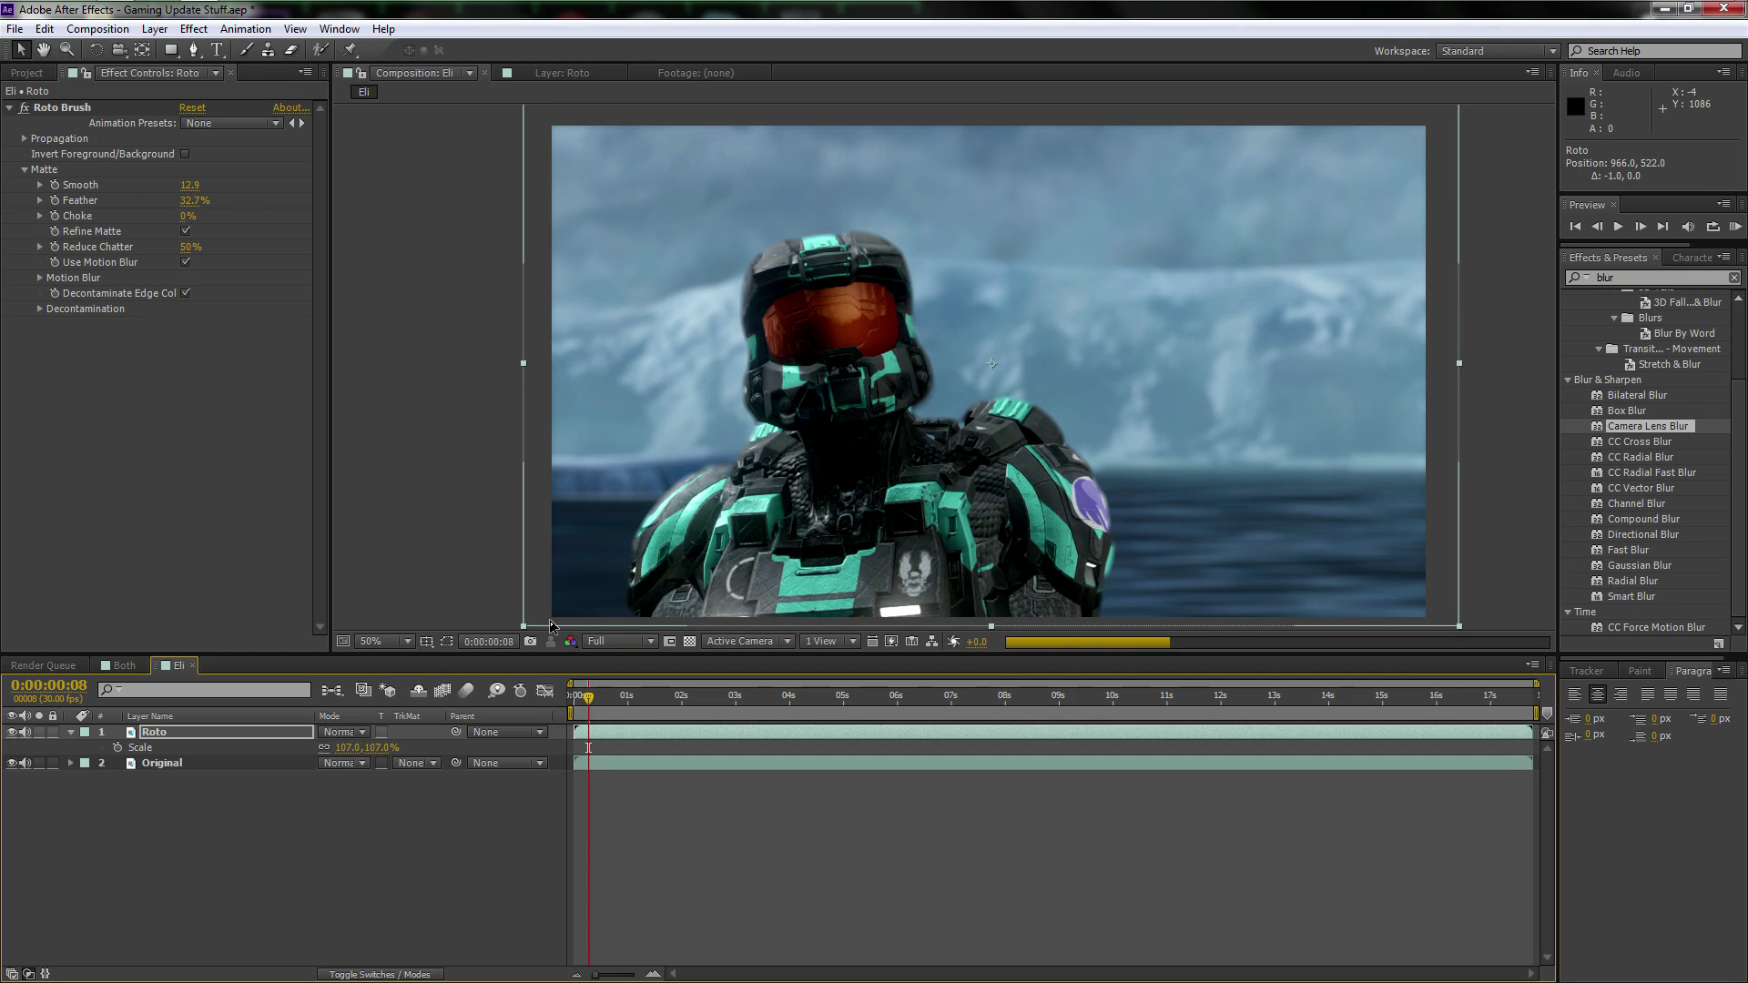
key("Up")
key("Up")
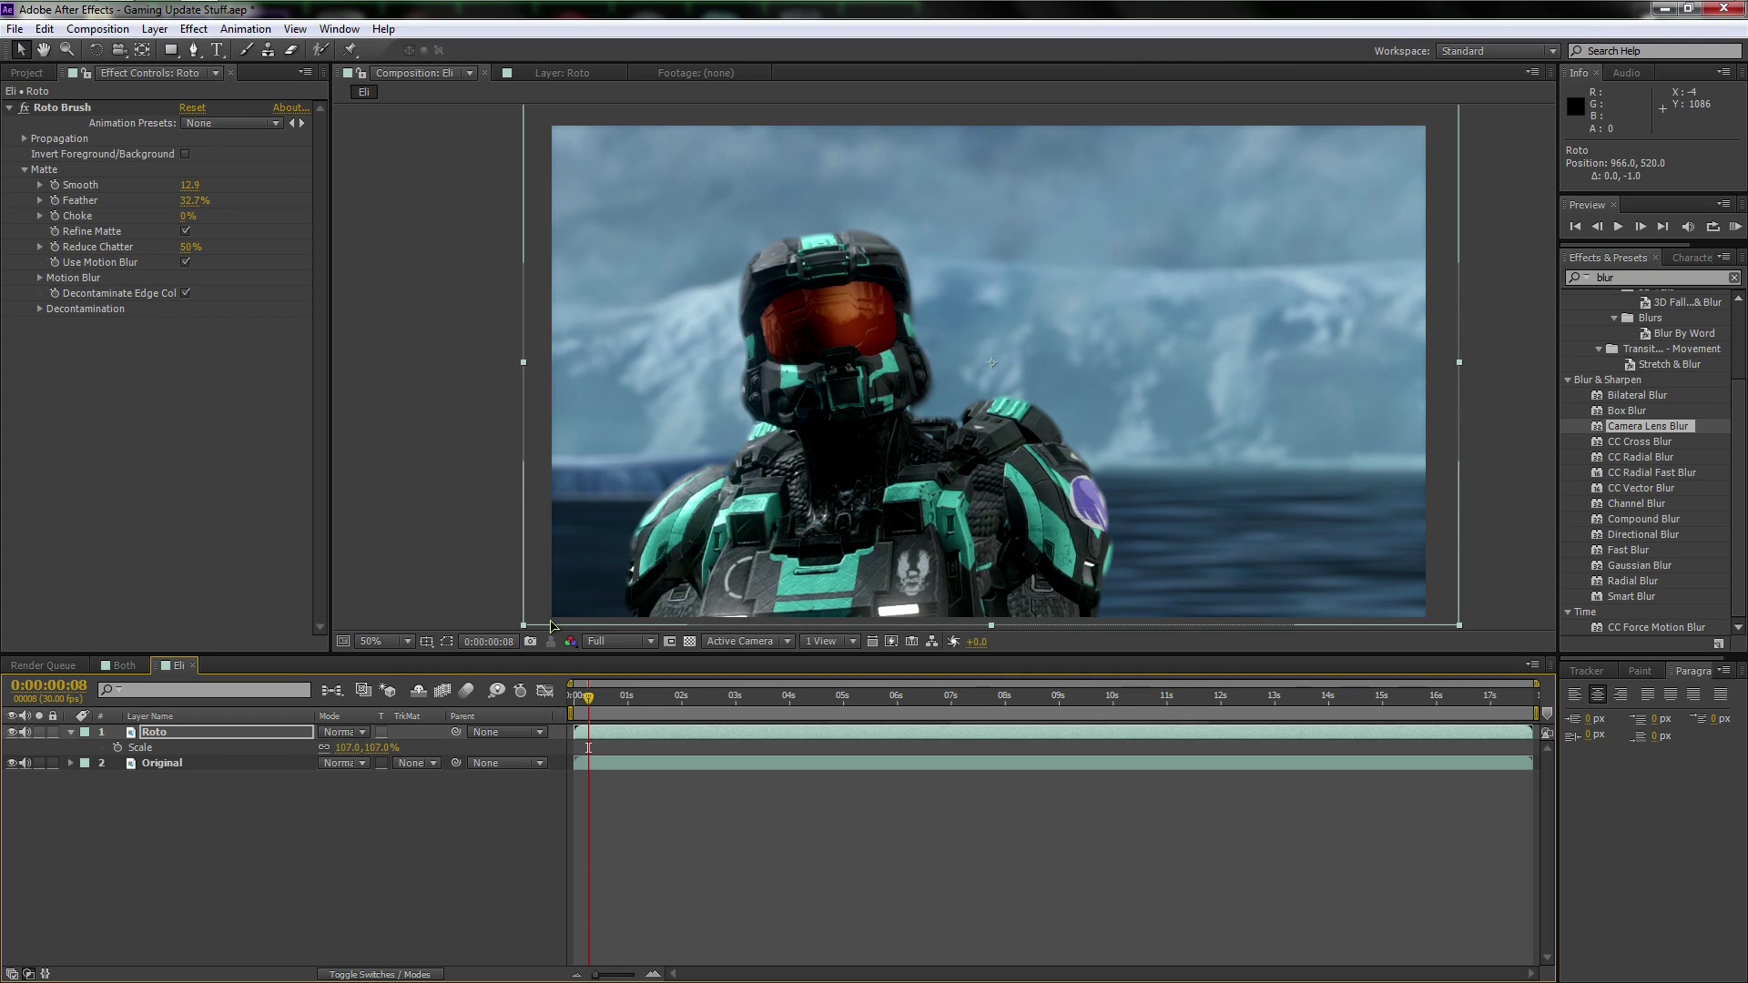
left_click(263, 738)
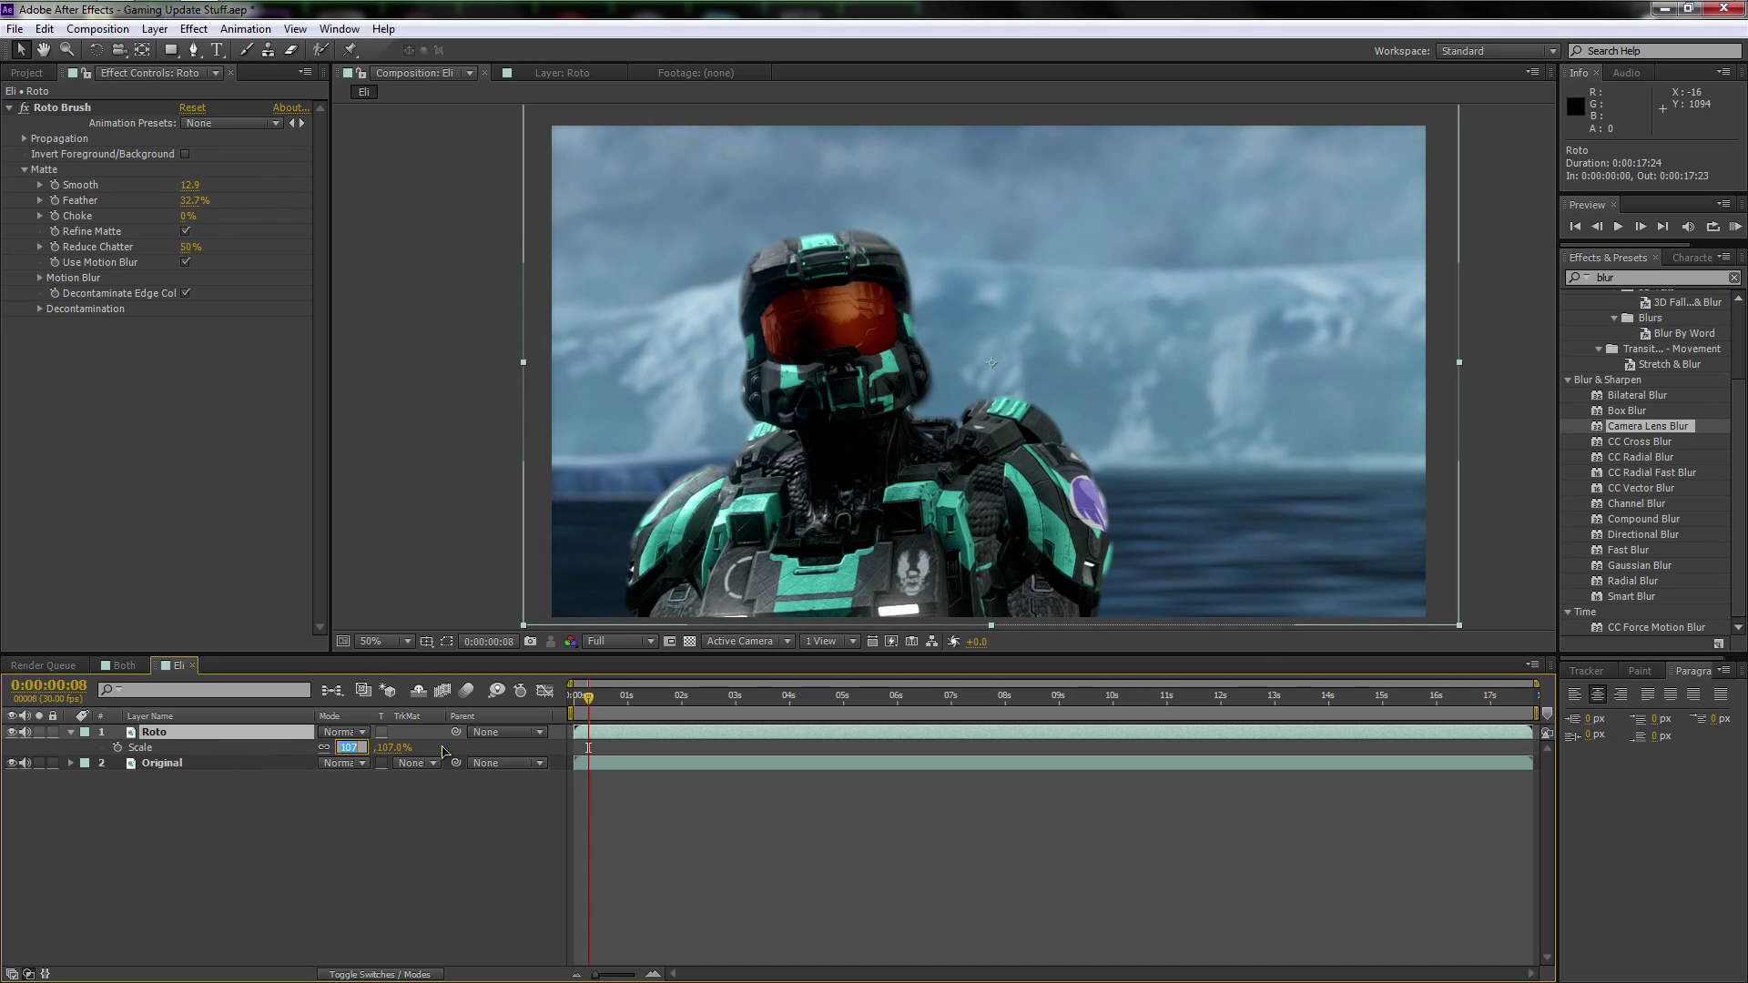
left_click(553, 724)
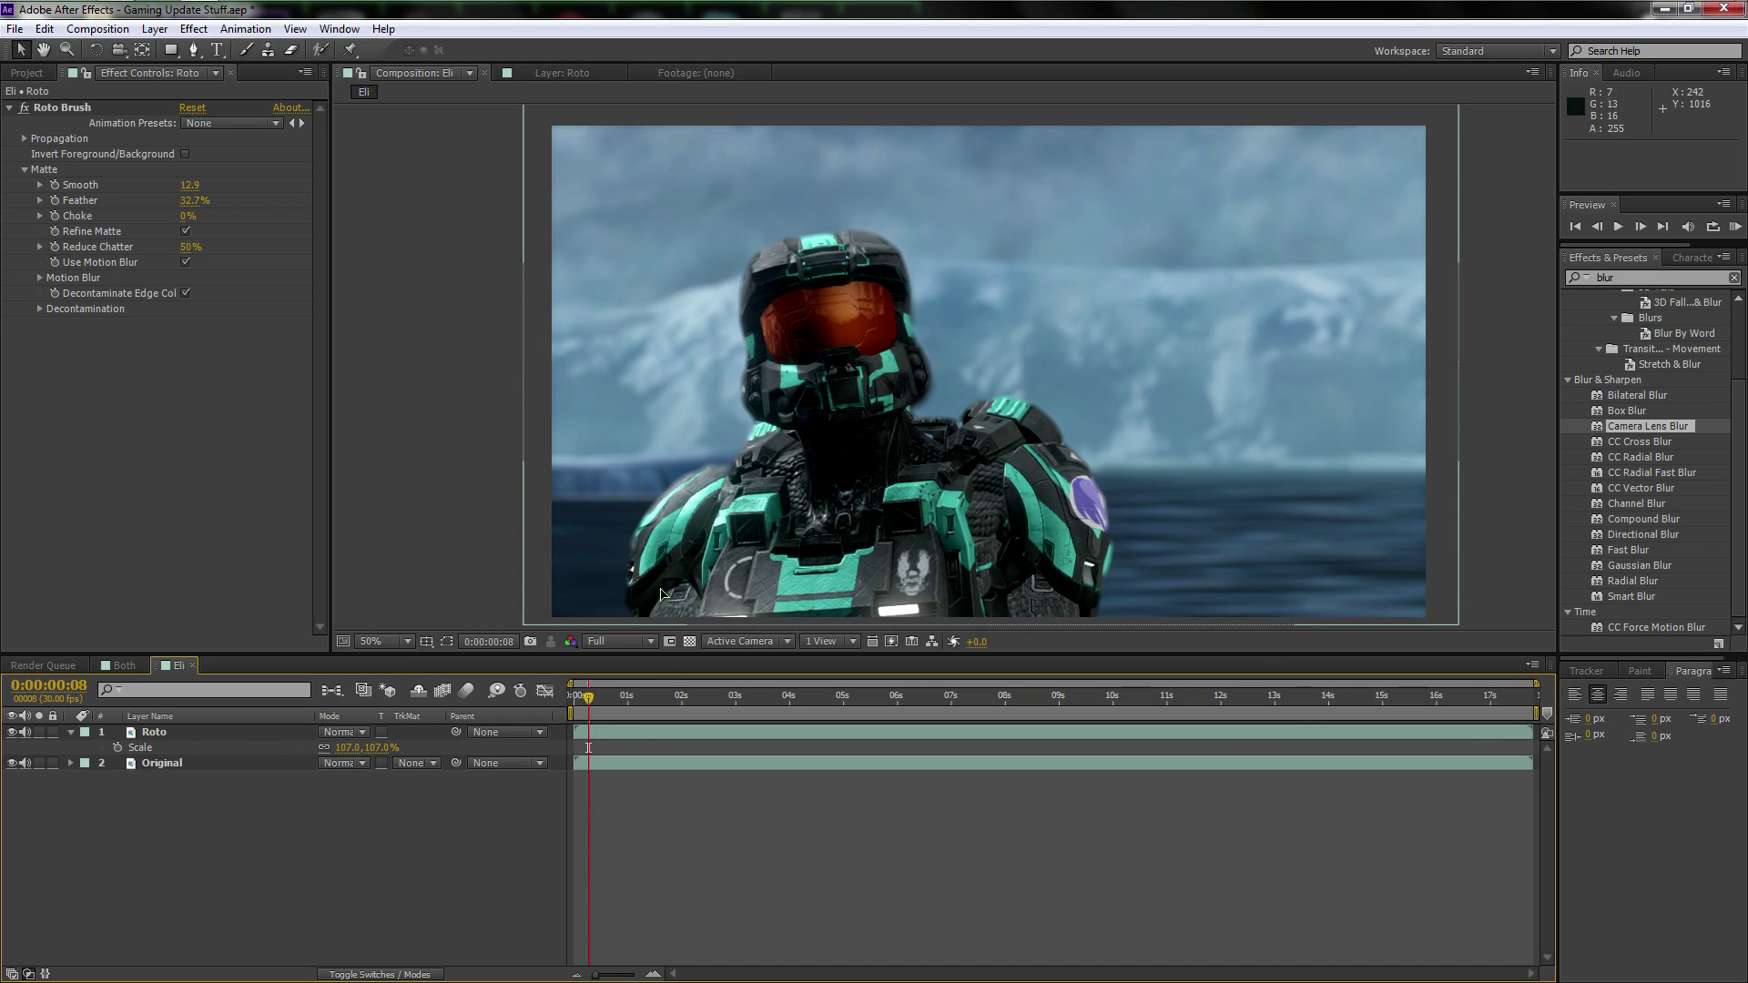
- Compare the character's edges up close with the Original layer hidden and shown, then in the full frame
key("period")
left_click_drag(596, 558, 833, 383)
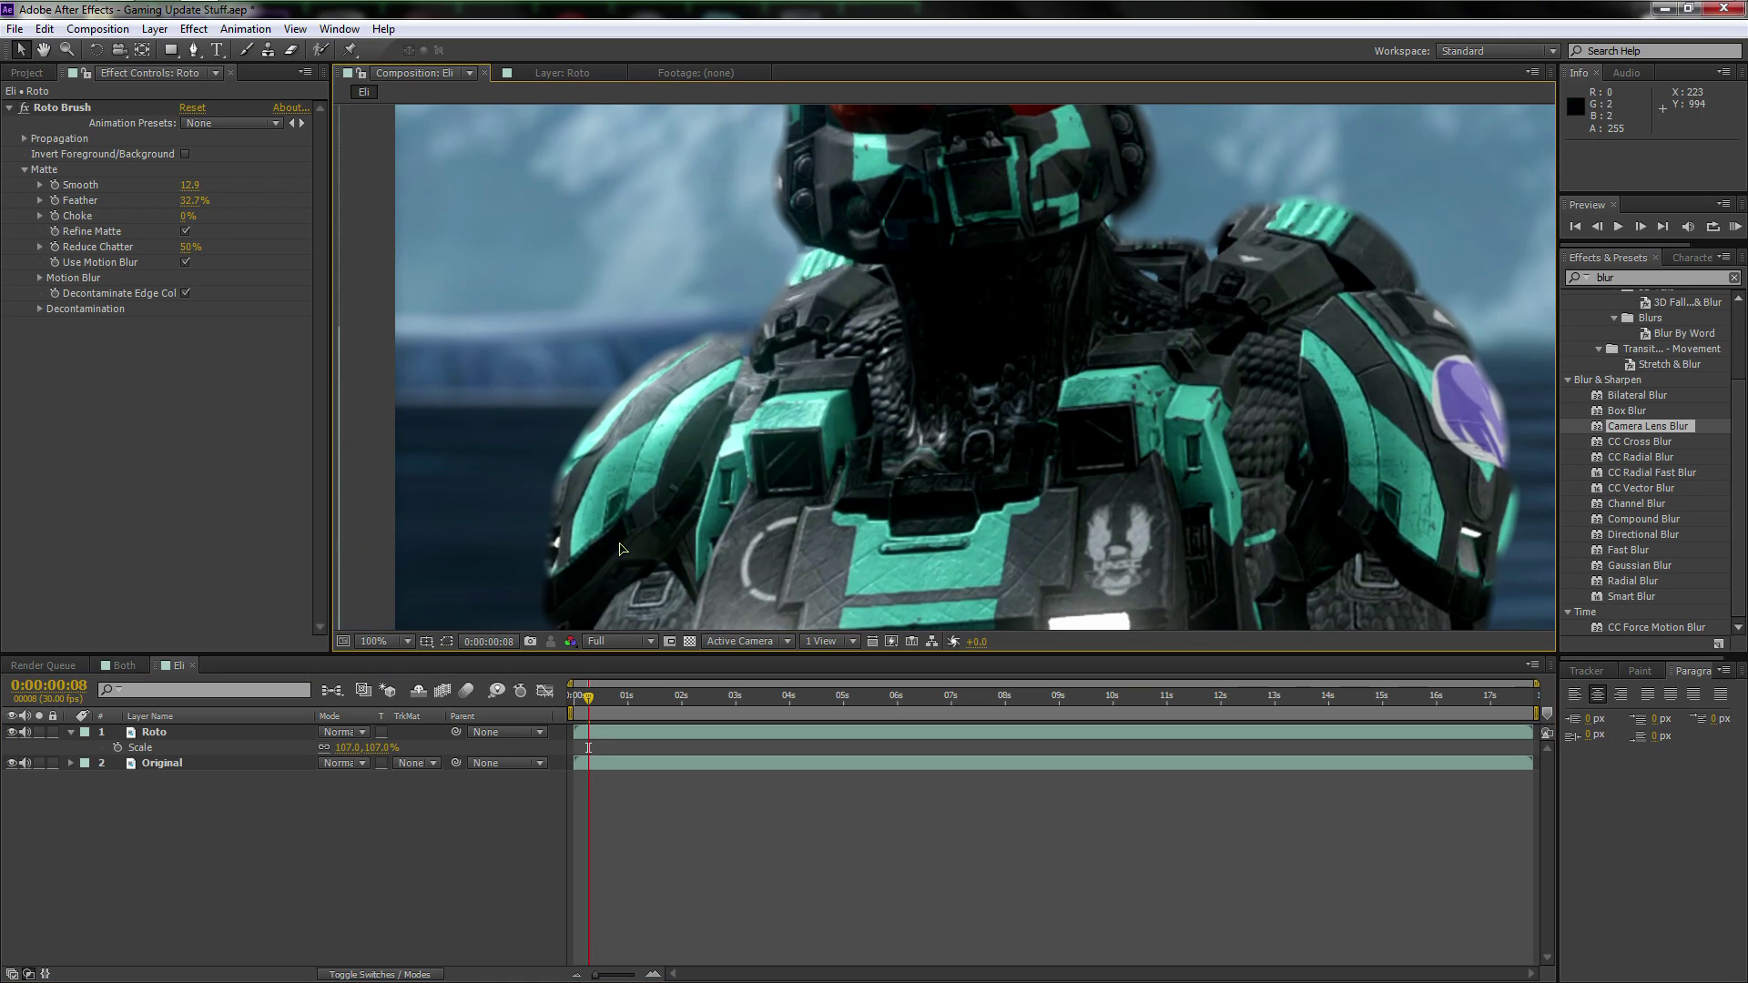
left_click(12, 767)
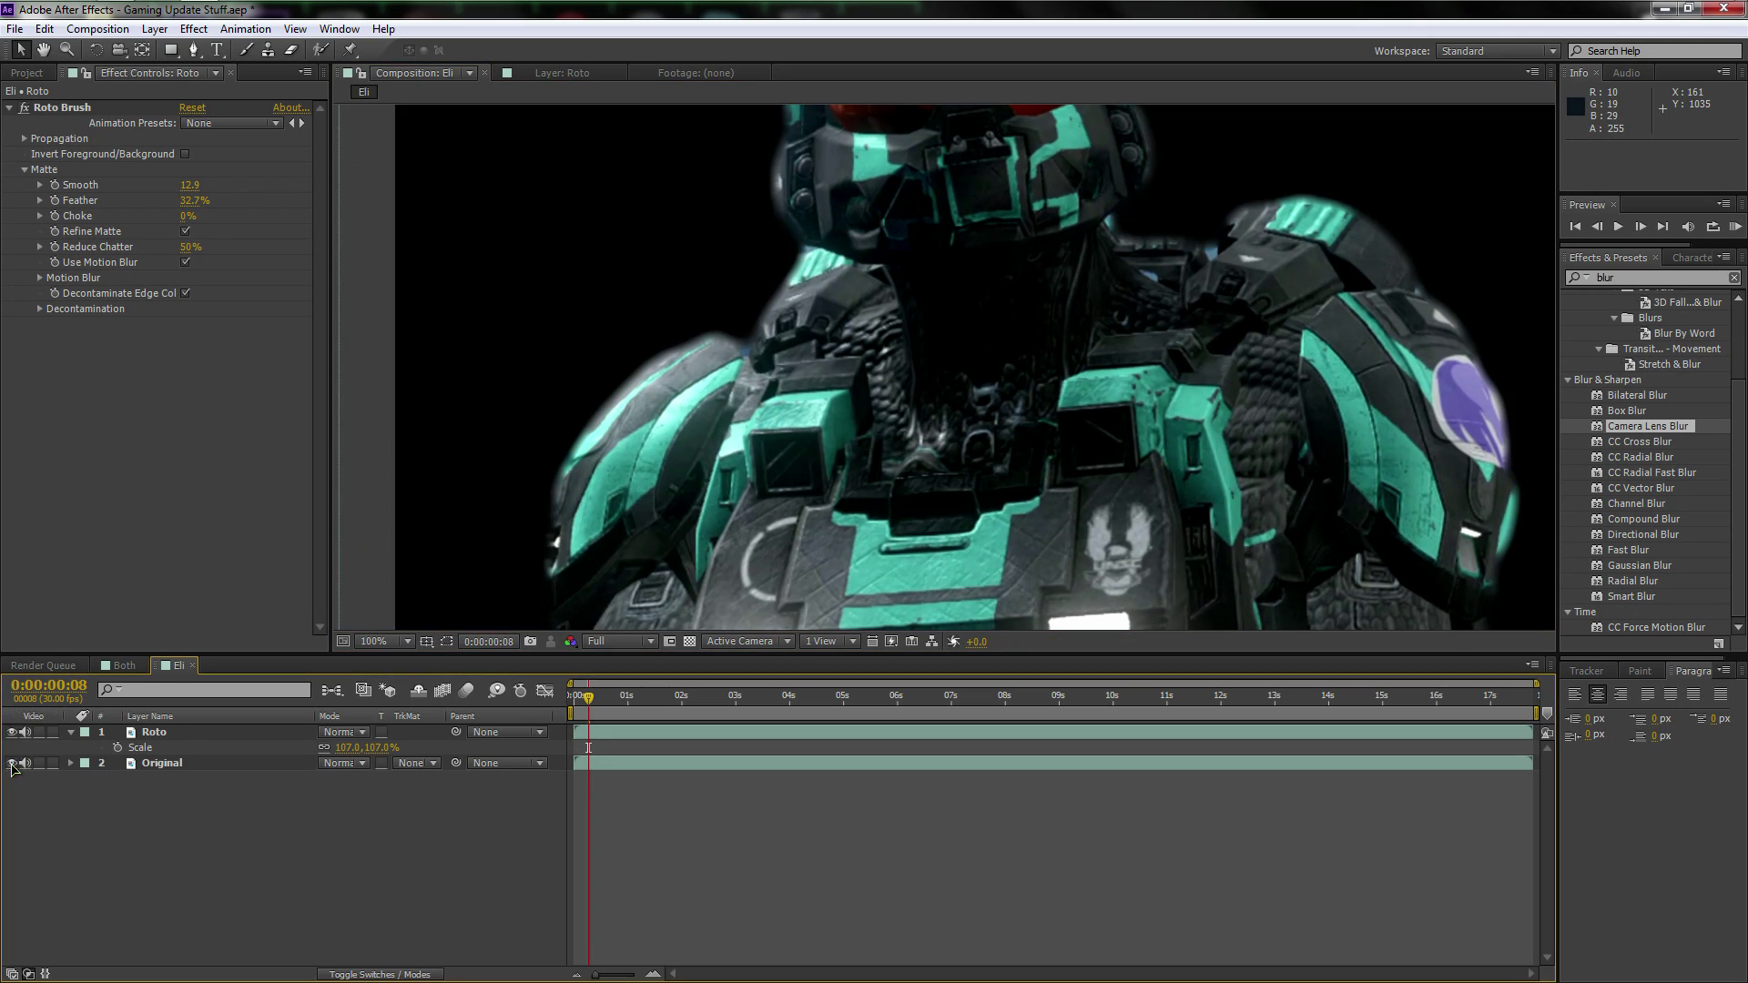
left_click(12, 766)
left_click(12, 767)
left_click(12, 766)
left_click(12, 767)
left_click(12, 763)
scroll(947, 382, "down", 2)
key("h")
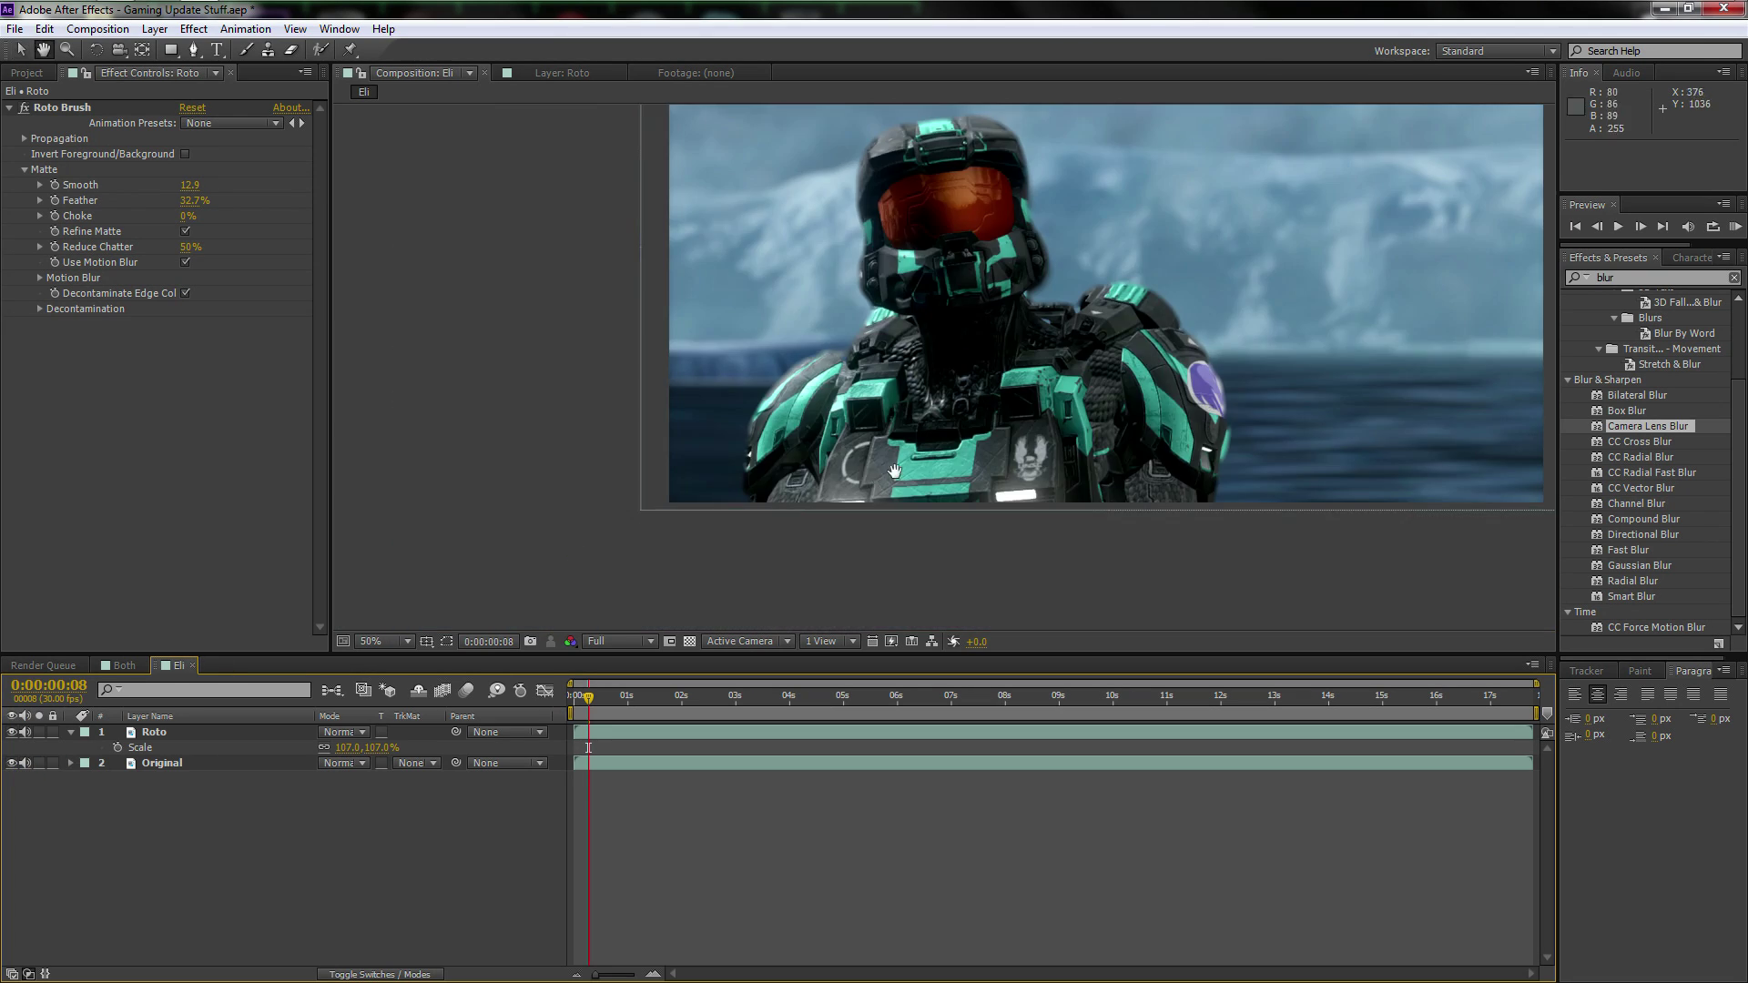
left_click_drag(894, 470, 760, 501)
key("v")
- Reduce the Roto Brush matte's Smooth to 10.8 and Feather to 25.6%
scroll(1042, 361, "up", 2)
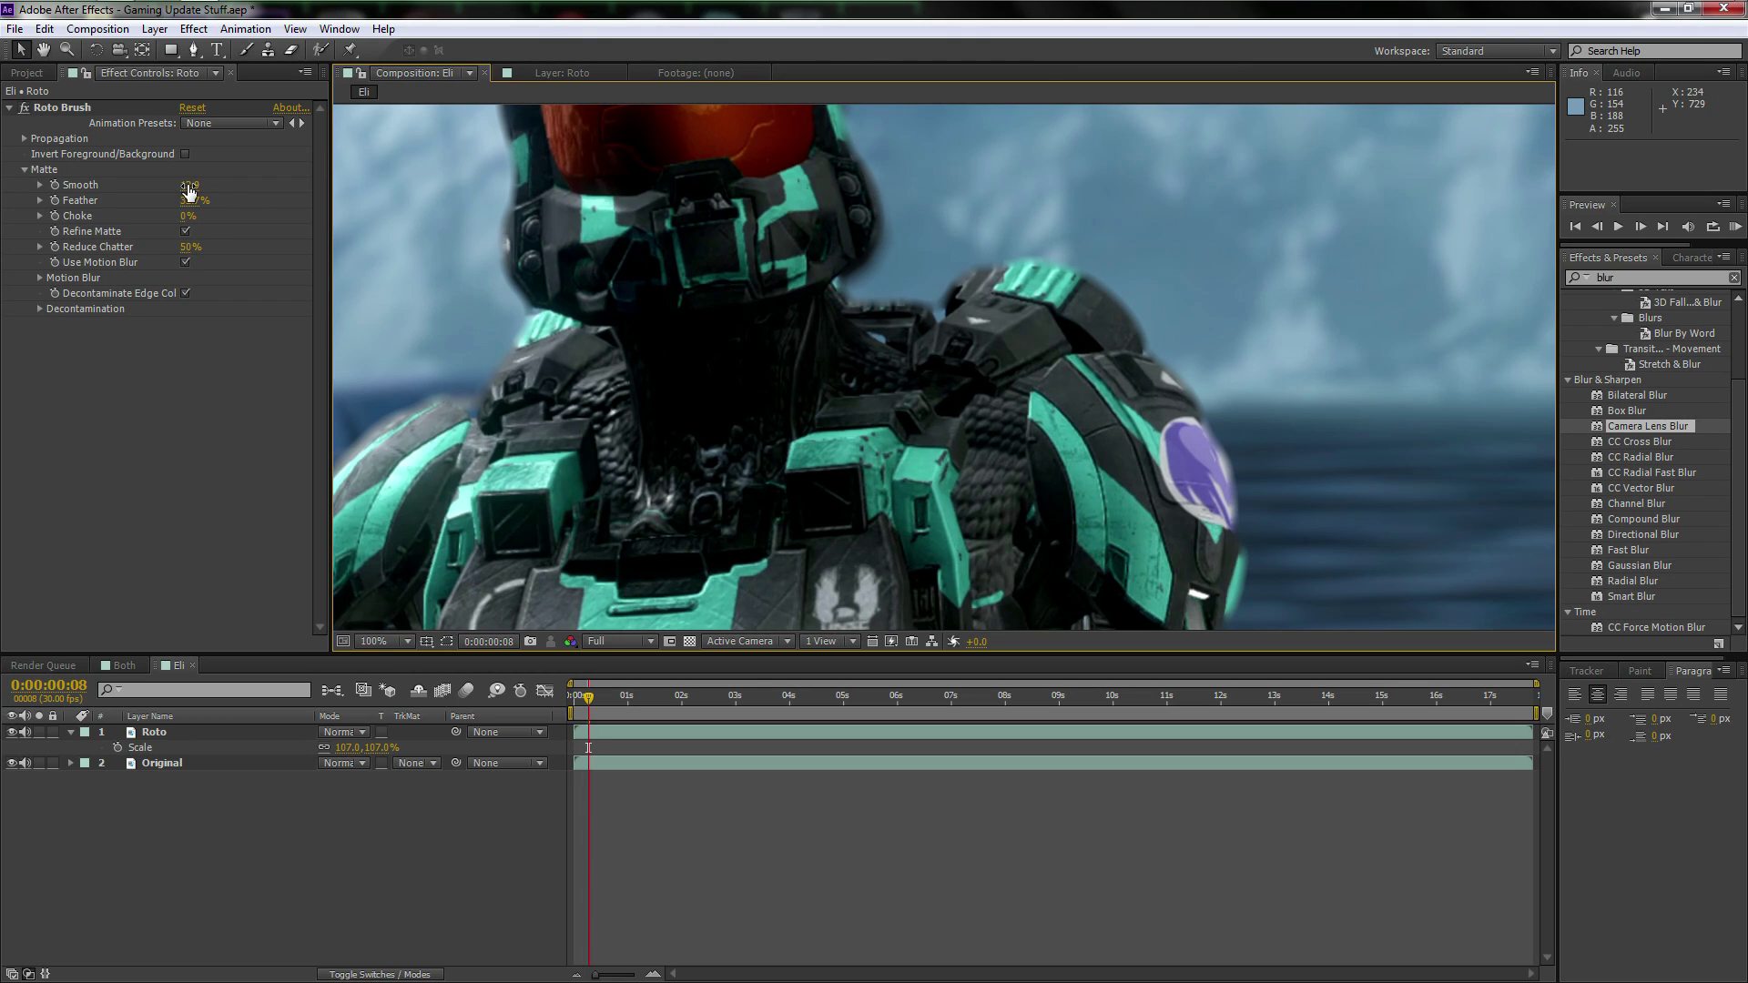
left_click_drag(187, 184, 178, 194)
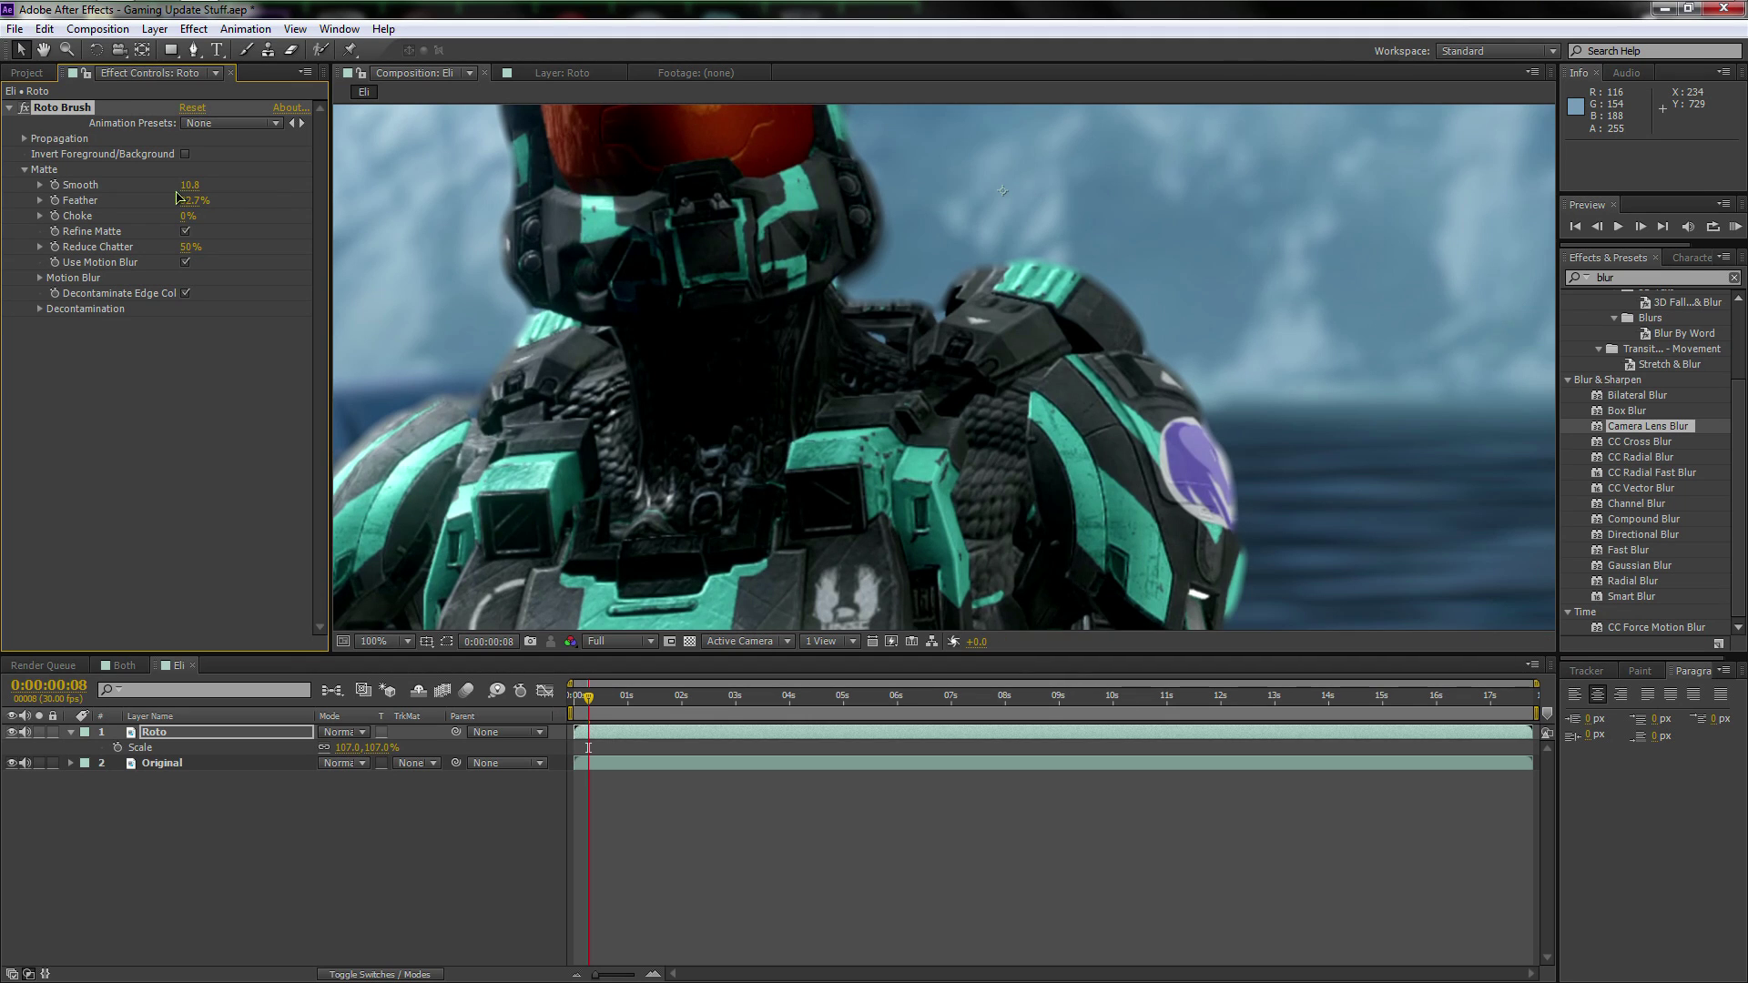
scroll(510, 314, "down", 2)
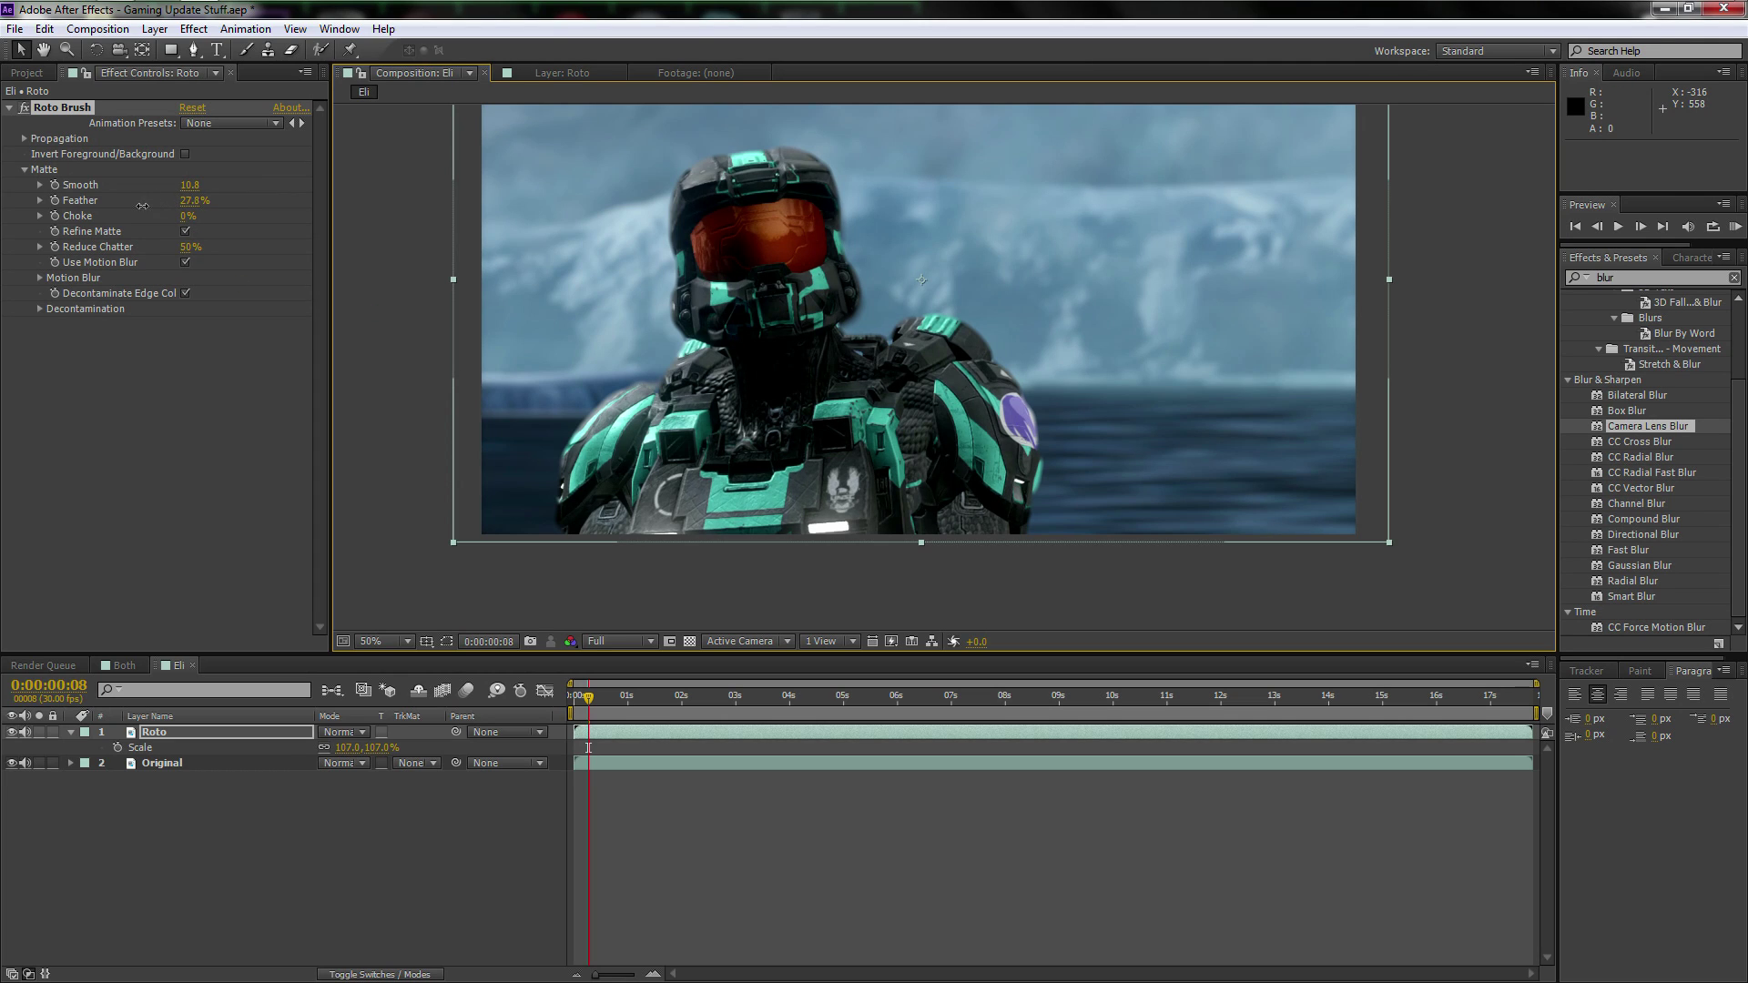
left_click_drag(142, 205, 133, 210)
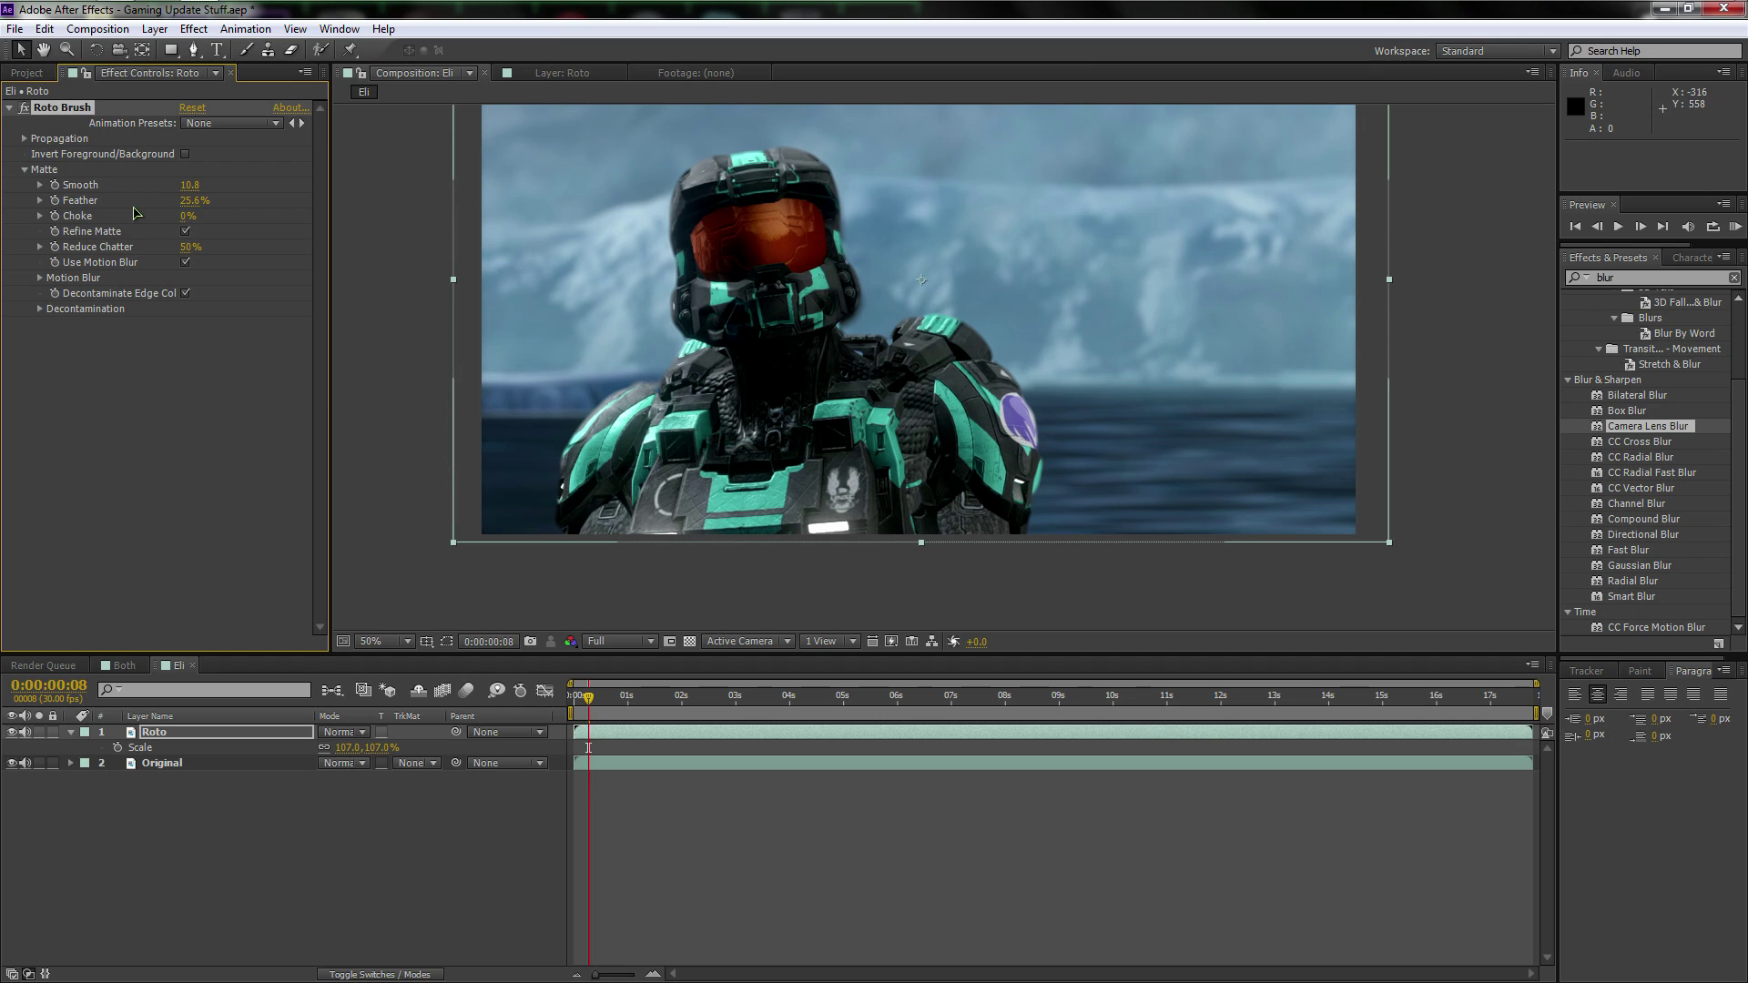
- Check the refined matte up close and in full, and shift the Roto layer horizontally to position 968, 520
scroll(585, 340, "up", 2)
key("h")
left_click_drag(578, 332, 664, 328)
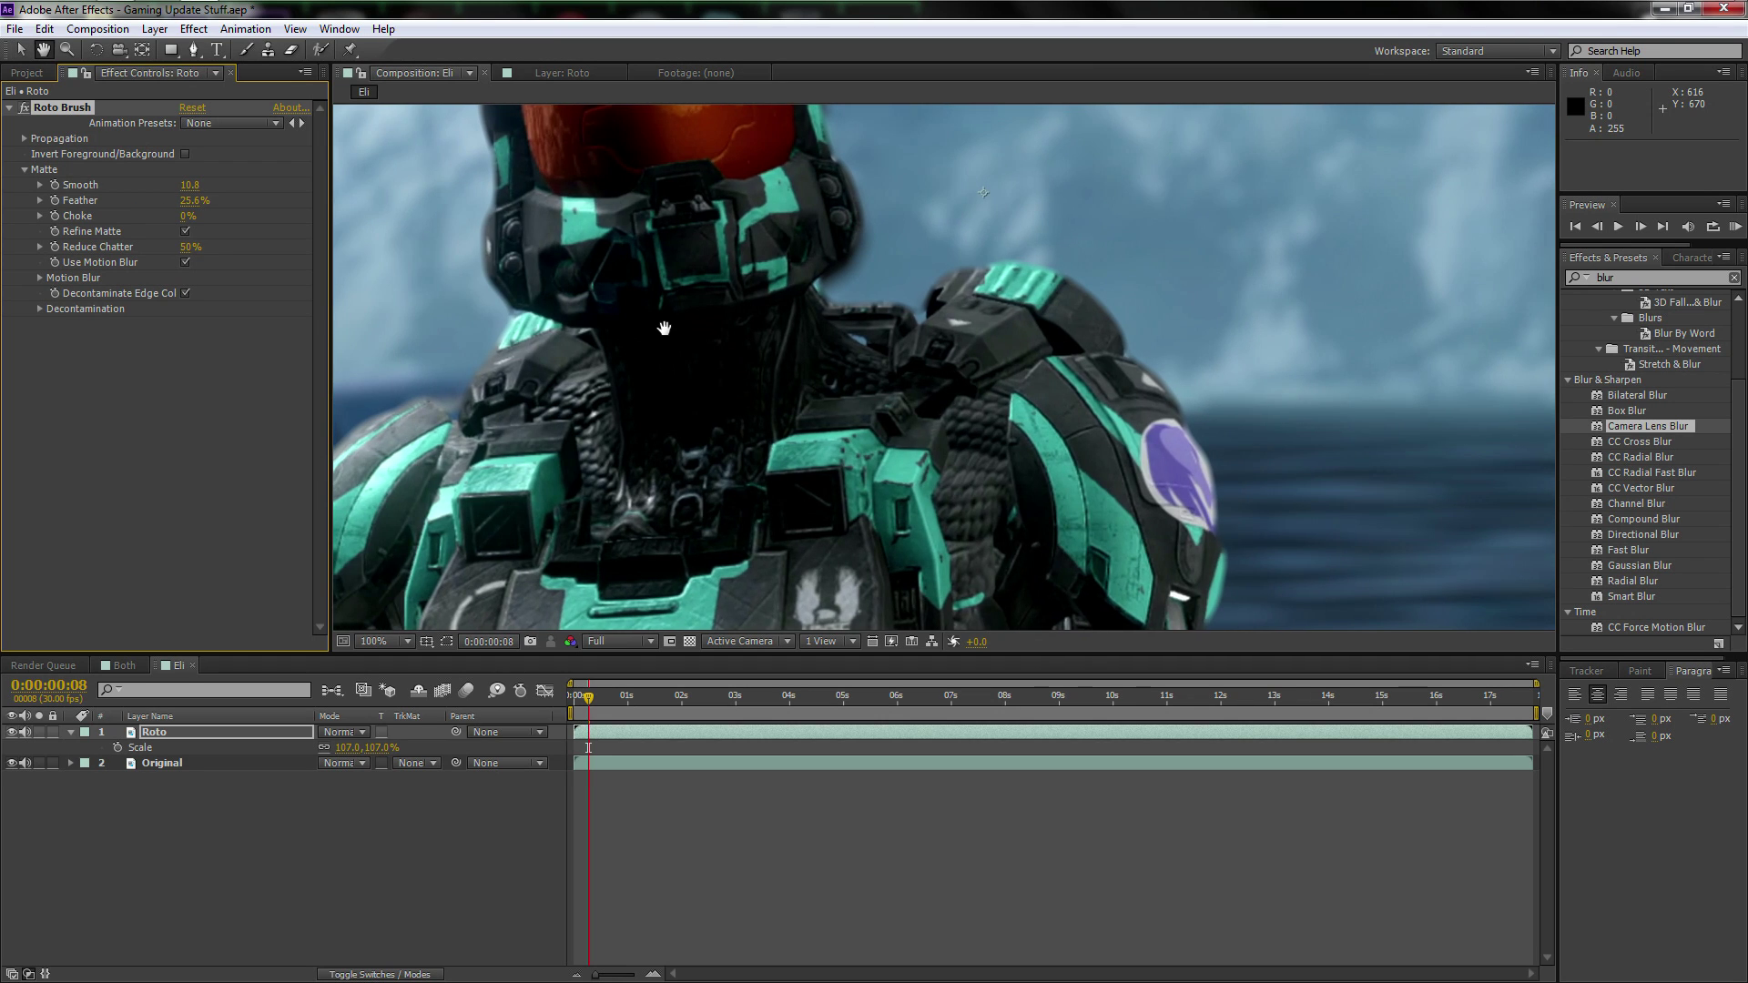
scroll(664, 328, "down", 2)
left_click_drag(864, 452, 842, 466)
key("v")
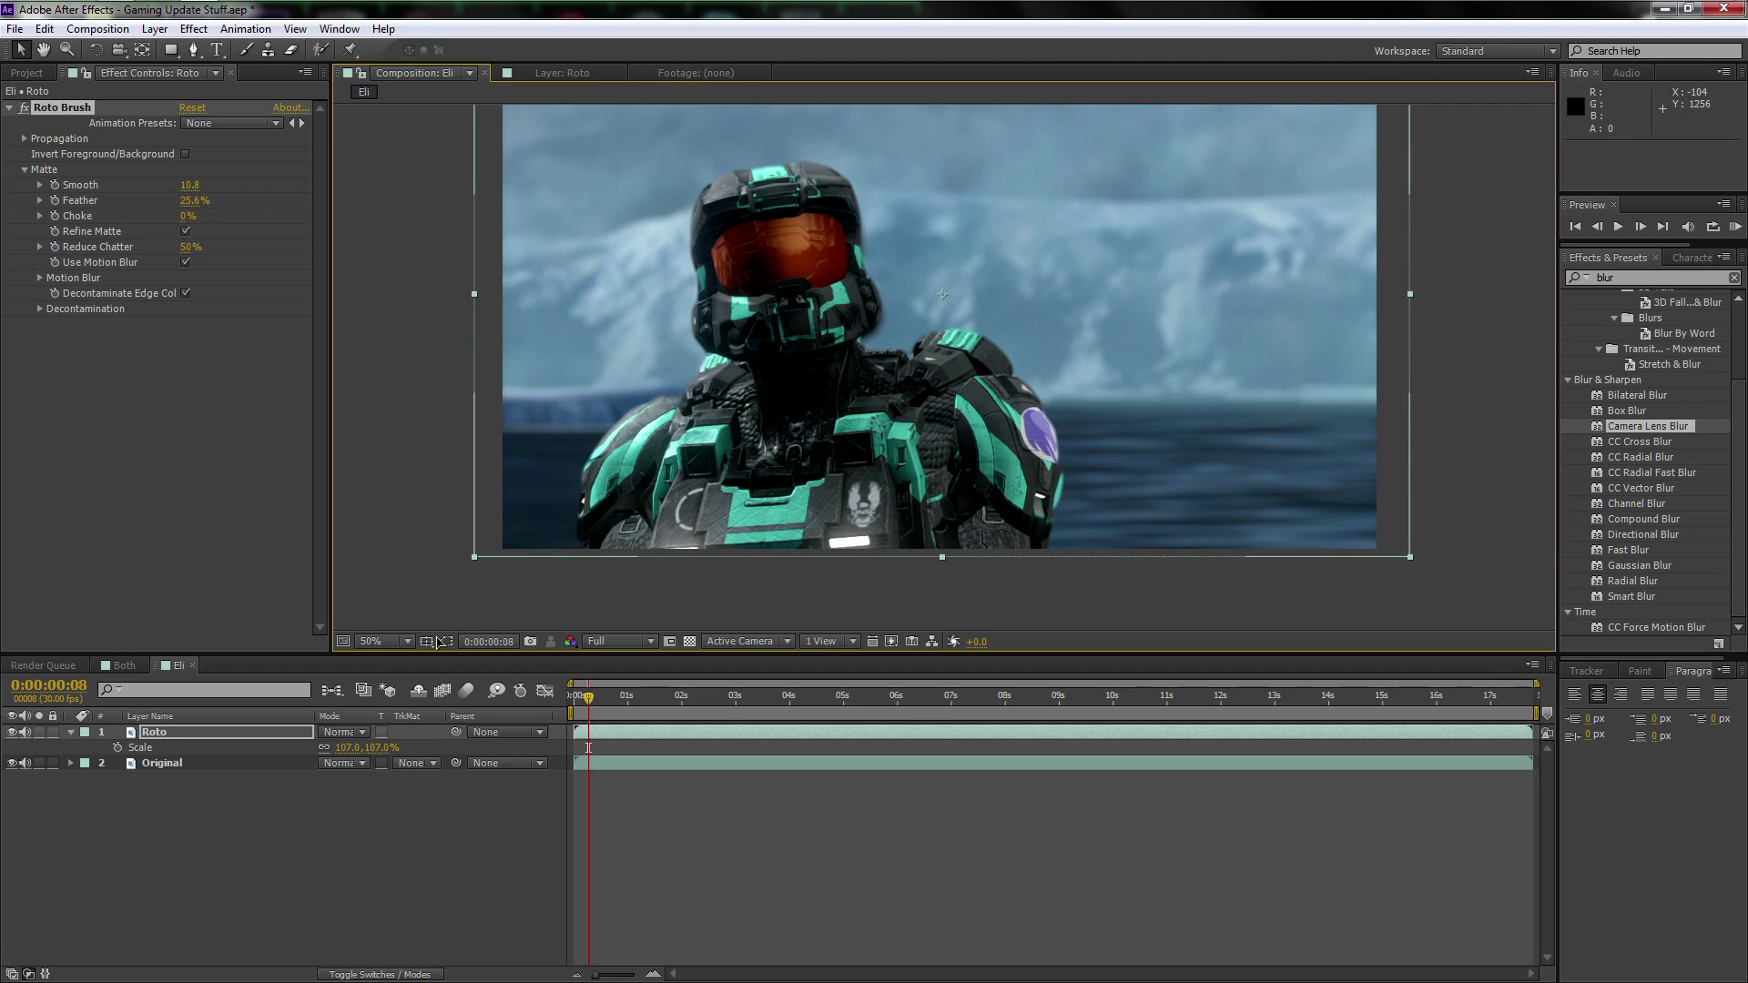
key("Right")
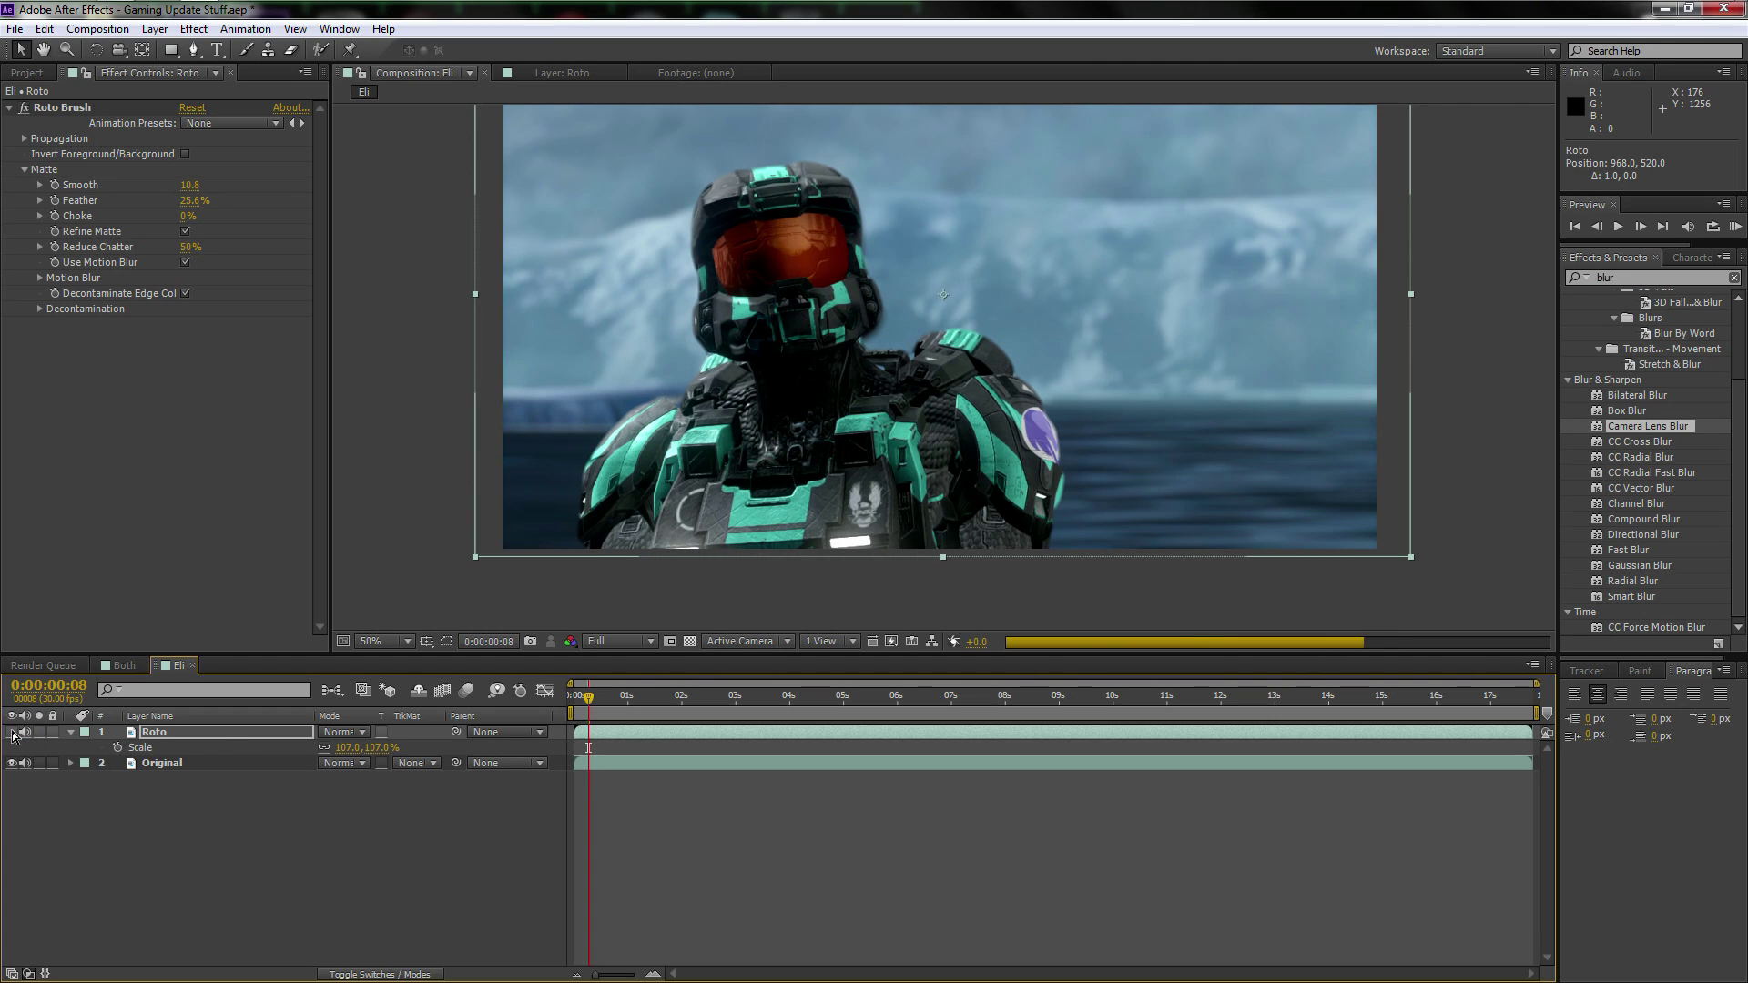
- Compare the composite with the Roto layer hidden and shown to examine the sharp character against the blurred background
left_click(13, 733)
left_click(13, 733)
left_click(13, 733)
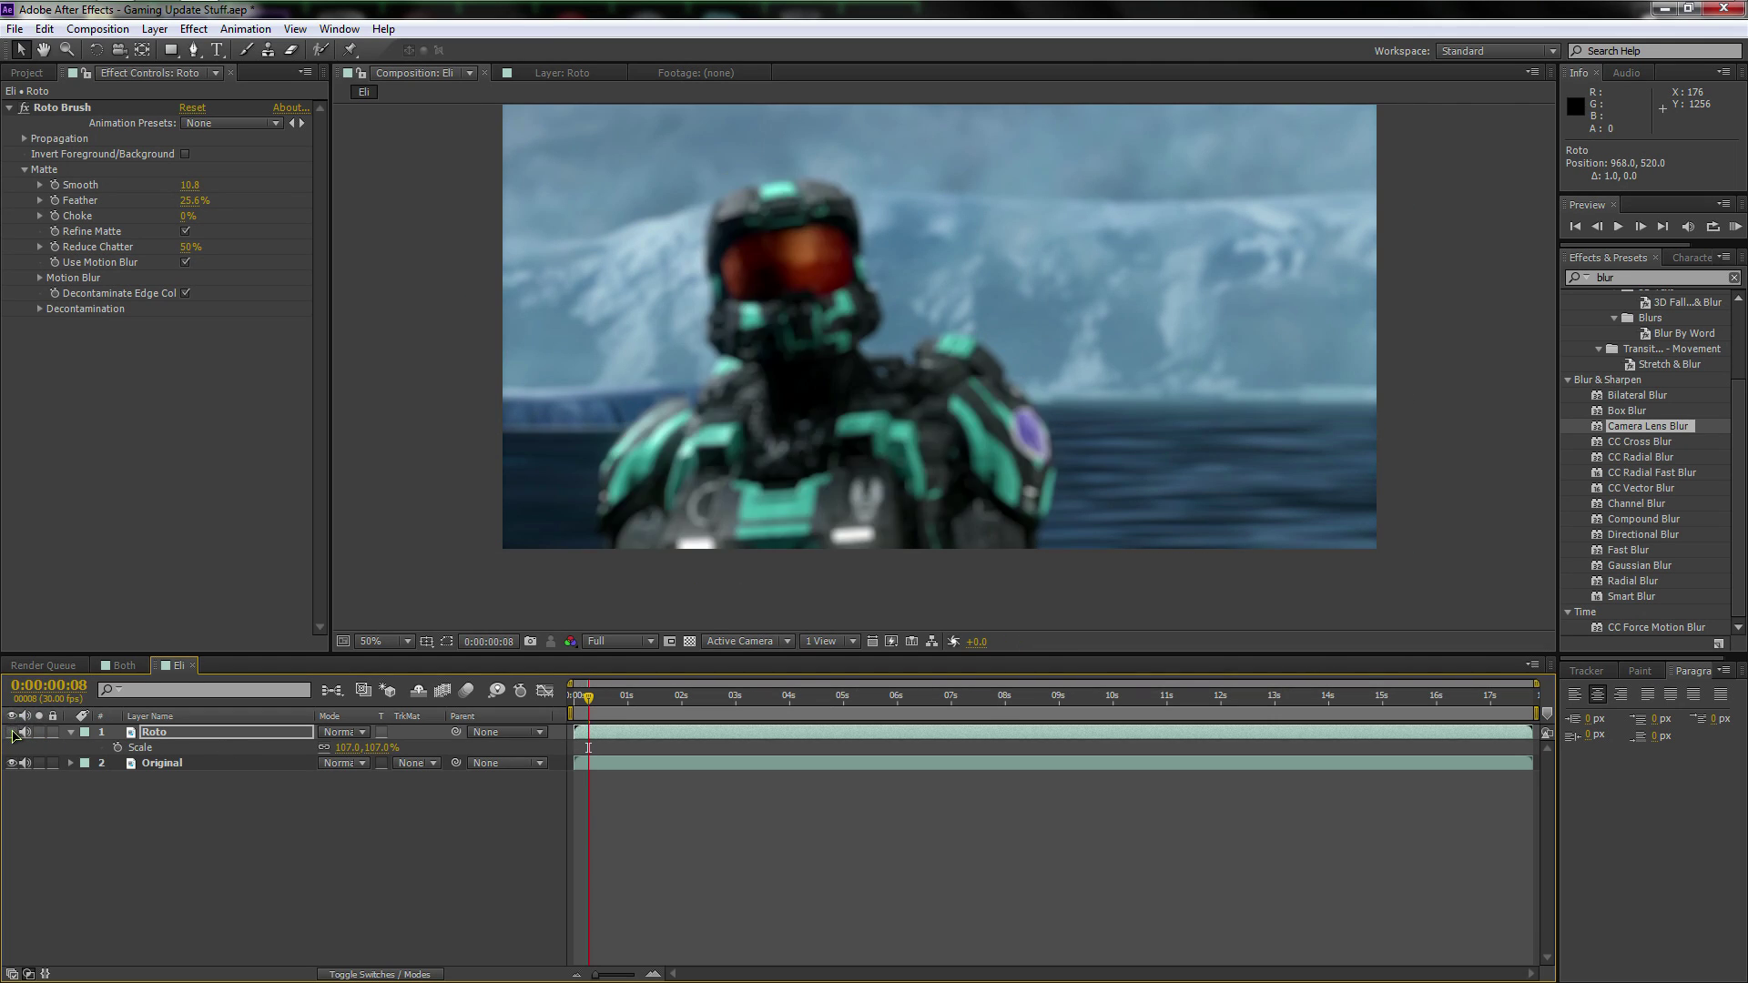
left_click(12, 733)
left_click(12, 733)
left_click(13, 733)
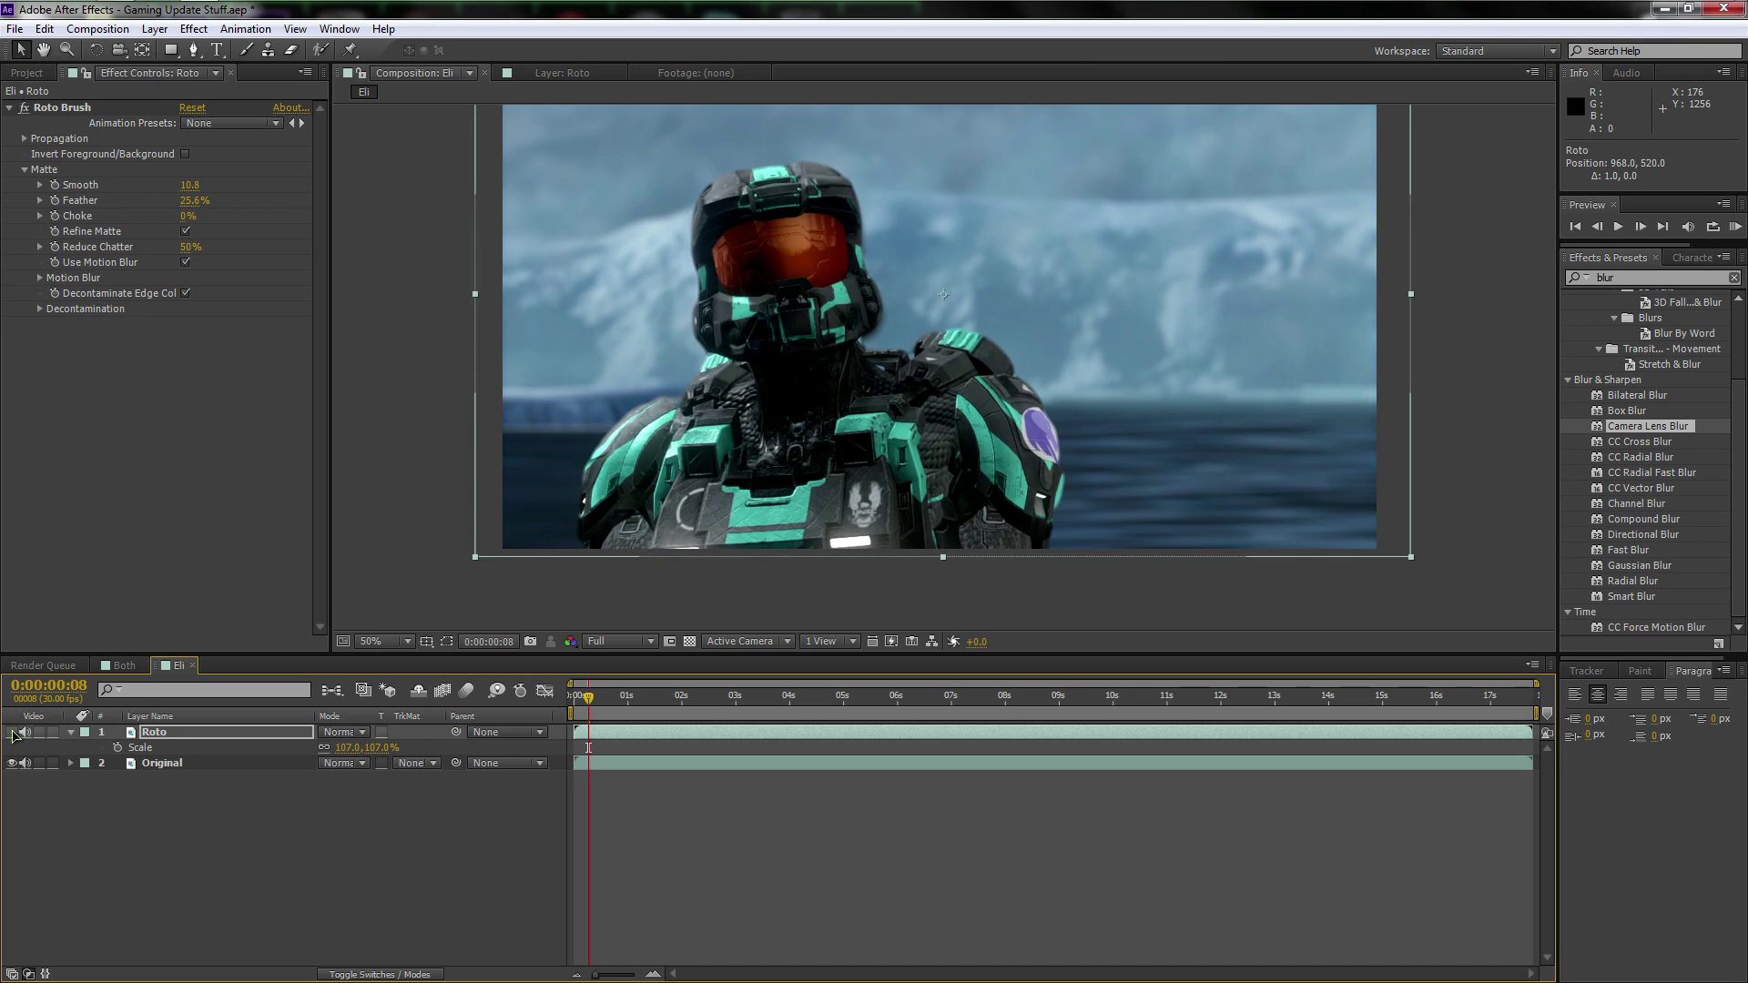
left_click(13, 732)
left_click(13, 733)
left_click(13, 733)
left_click(13, 733)
left_click(295, 837)
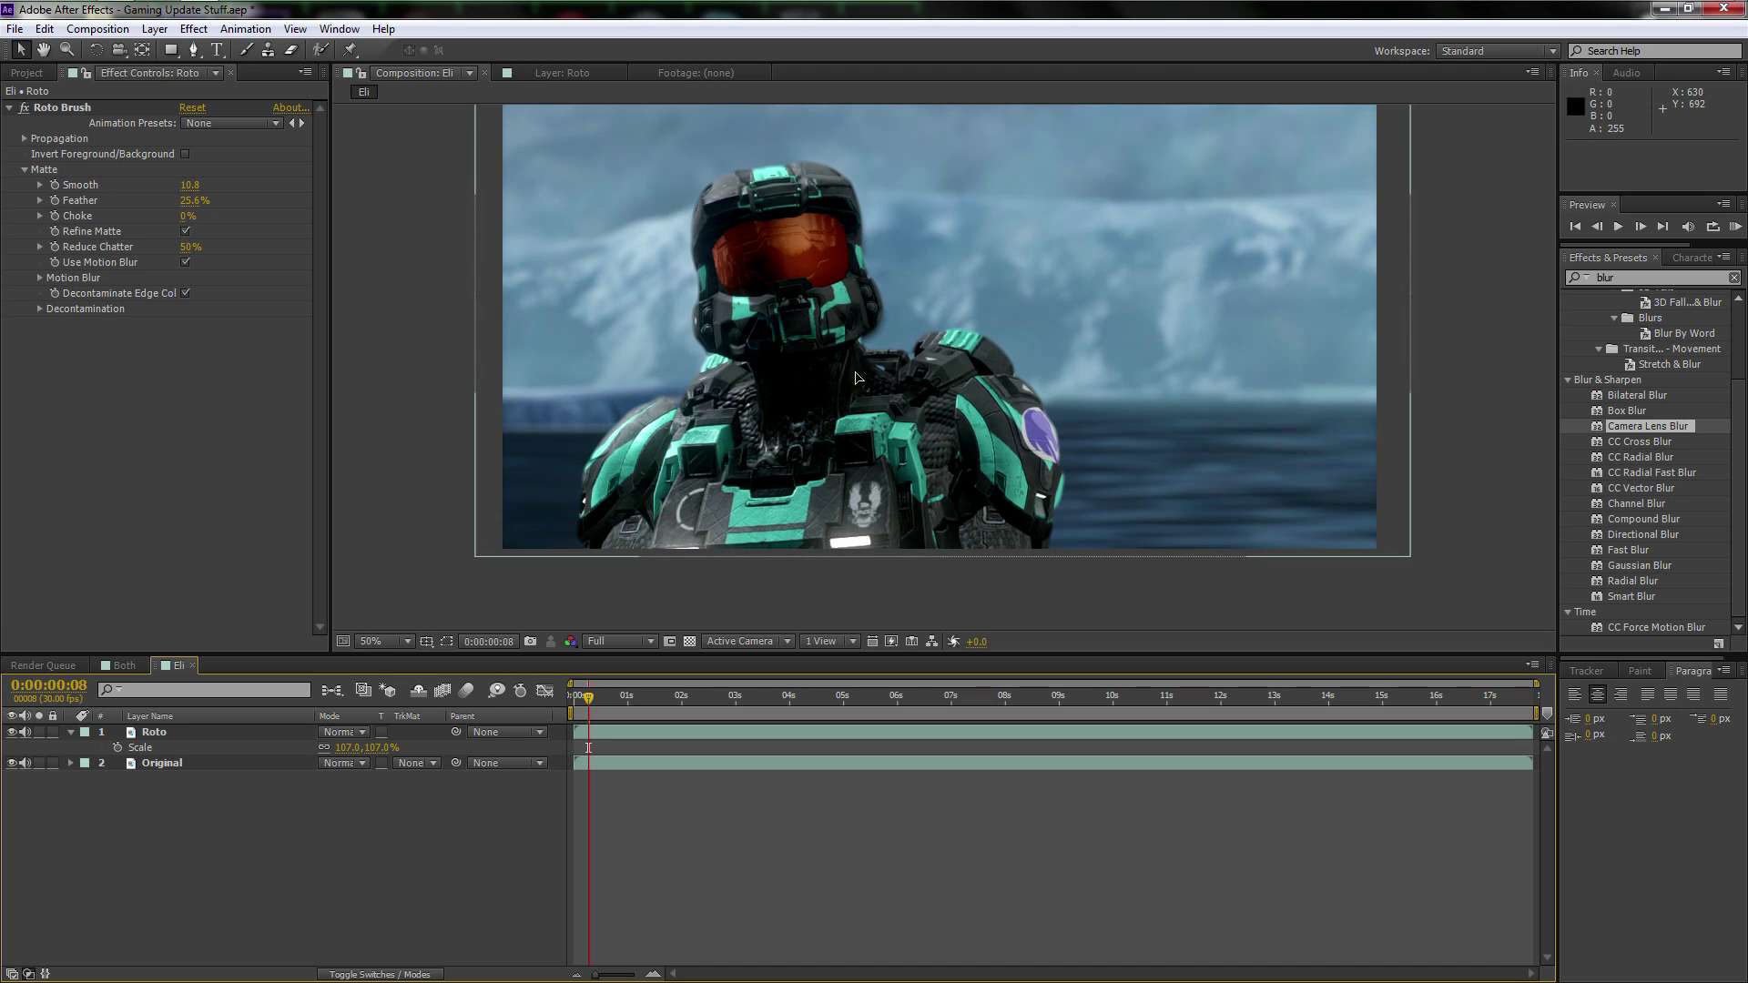
- Examine the character's edges and the blurred background up close and in the full frame
left_click_drag(958, 414, 876, 442)
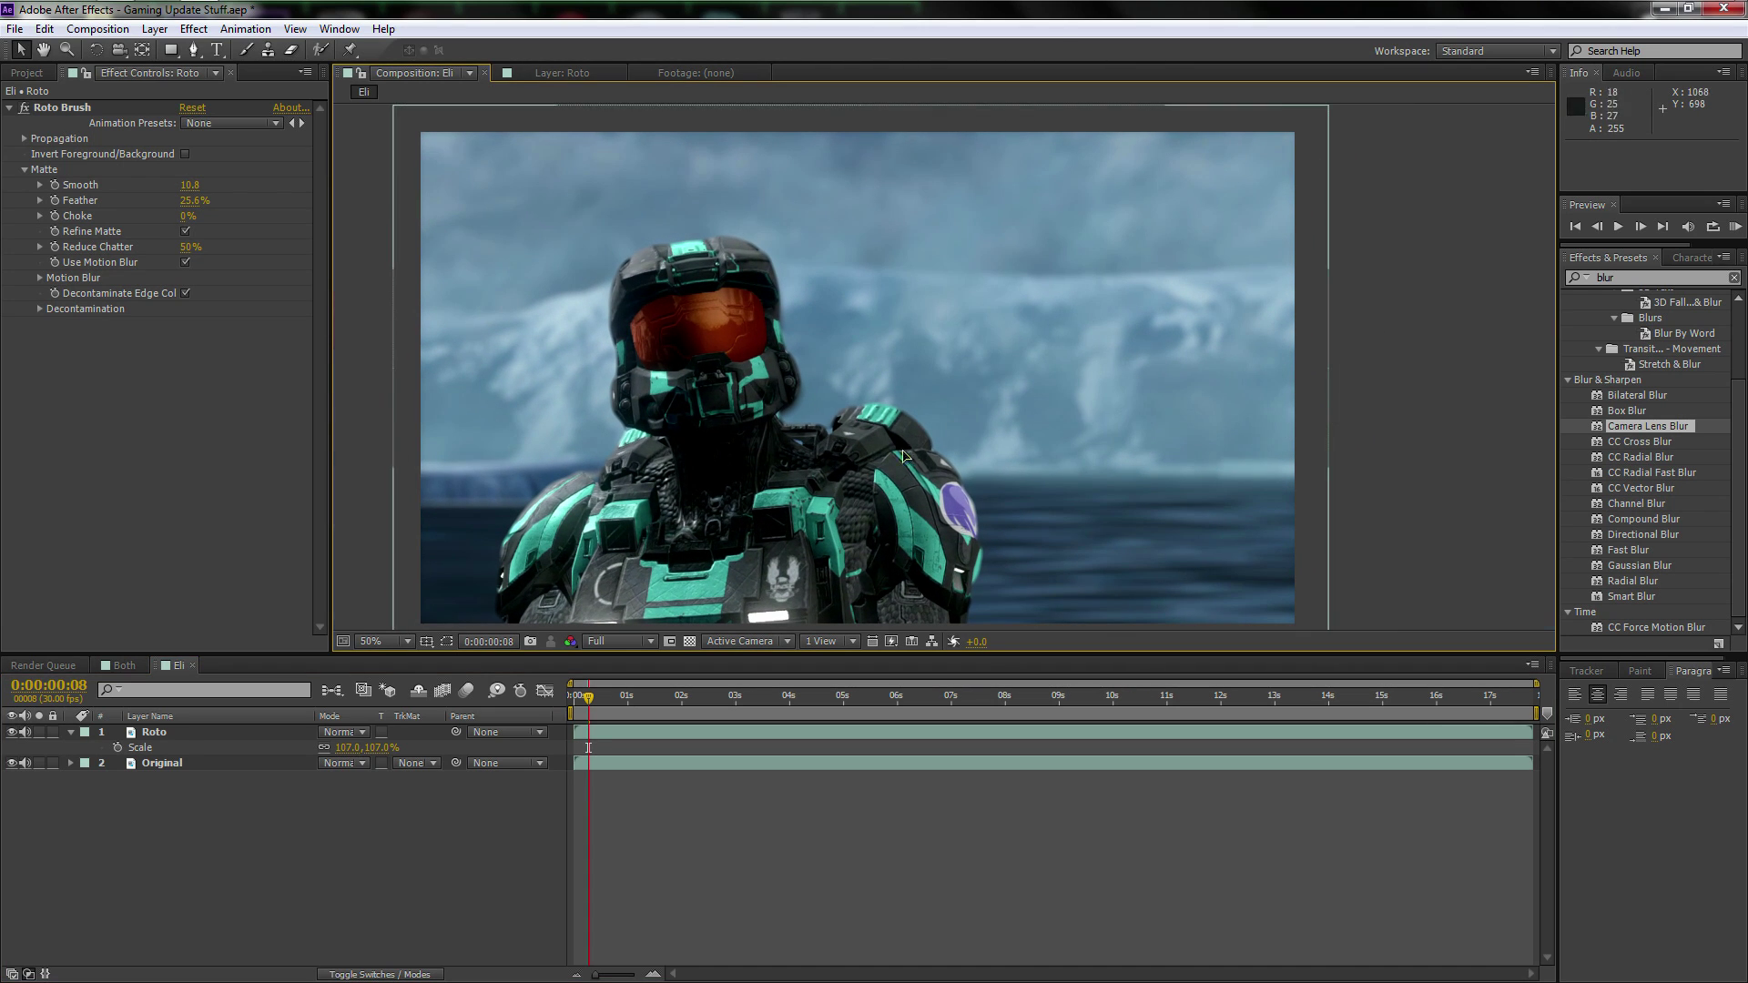
scroll(1126, 418, "up", 2)
left_click_drag(874, 441, 1137, 440)
scroll(1143, 460, "down", 2)
scroll(1020, 452, "up", 2)
left_click_drag(1020, 453, 1071, 464)
scroll(1061, 455, "down", 2)
key("v")
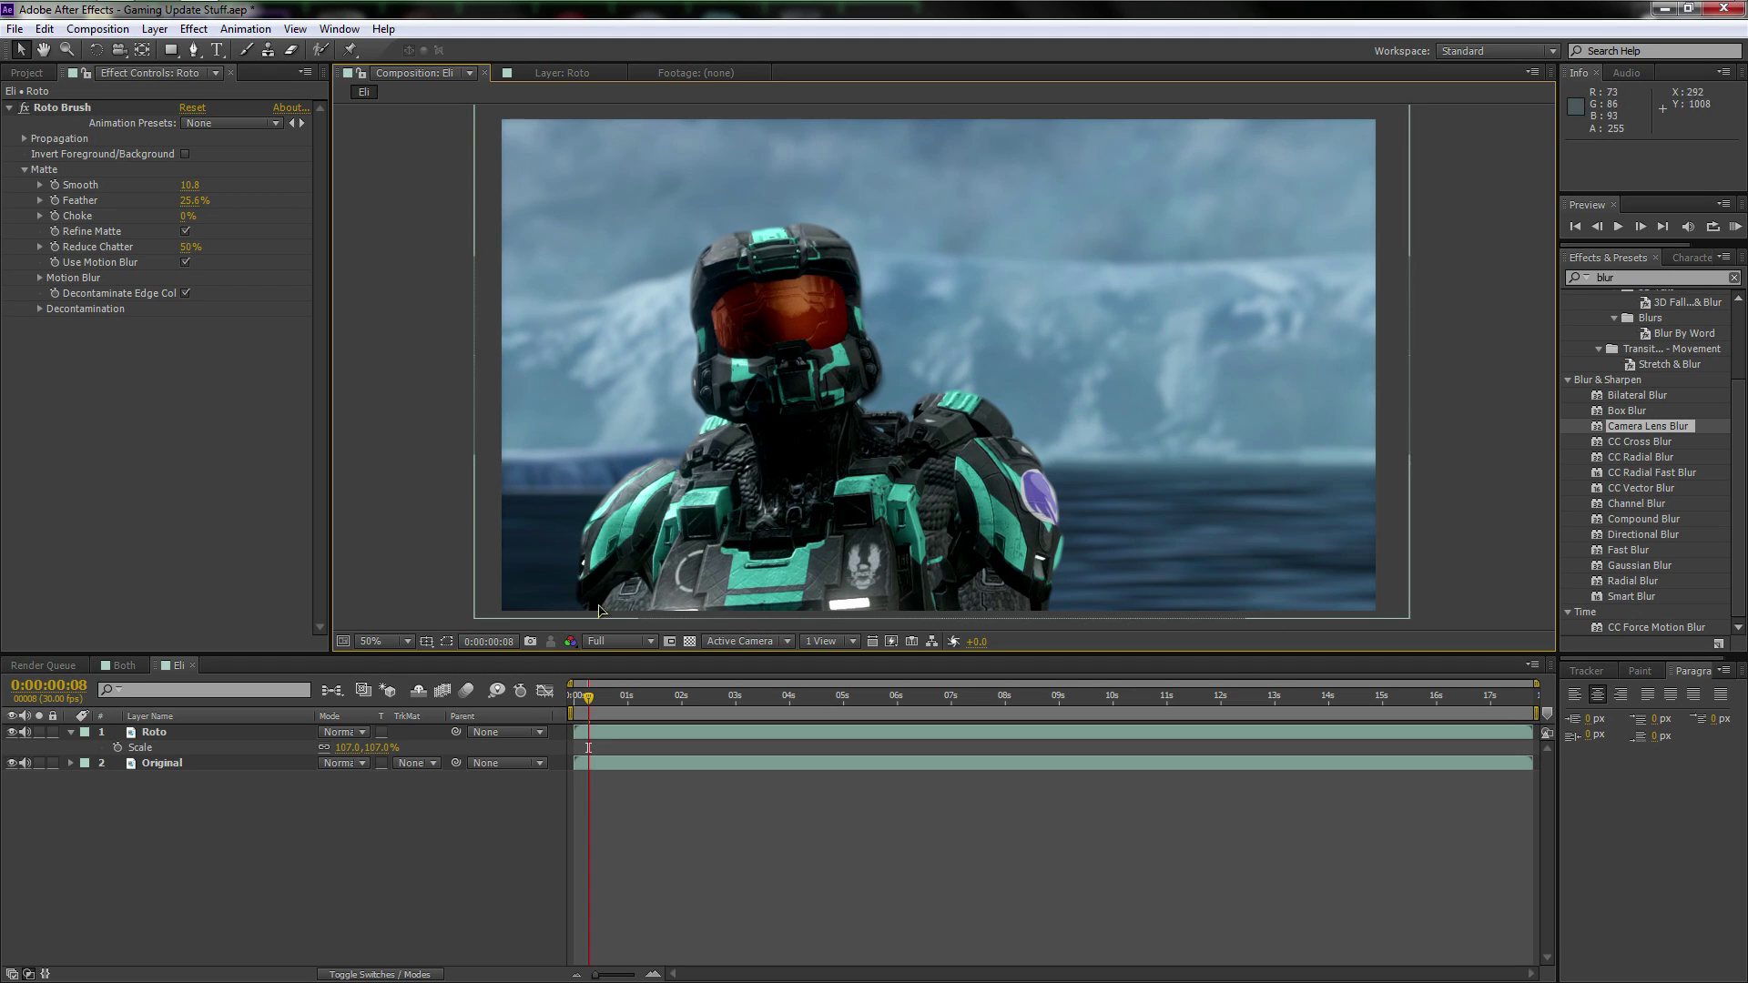
- Copy The Look layer from the Both composition and paste it above Roto in the Eli composition
left_click(70, 732)
left_click(123, 666)
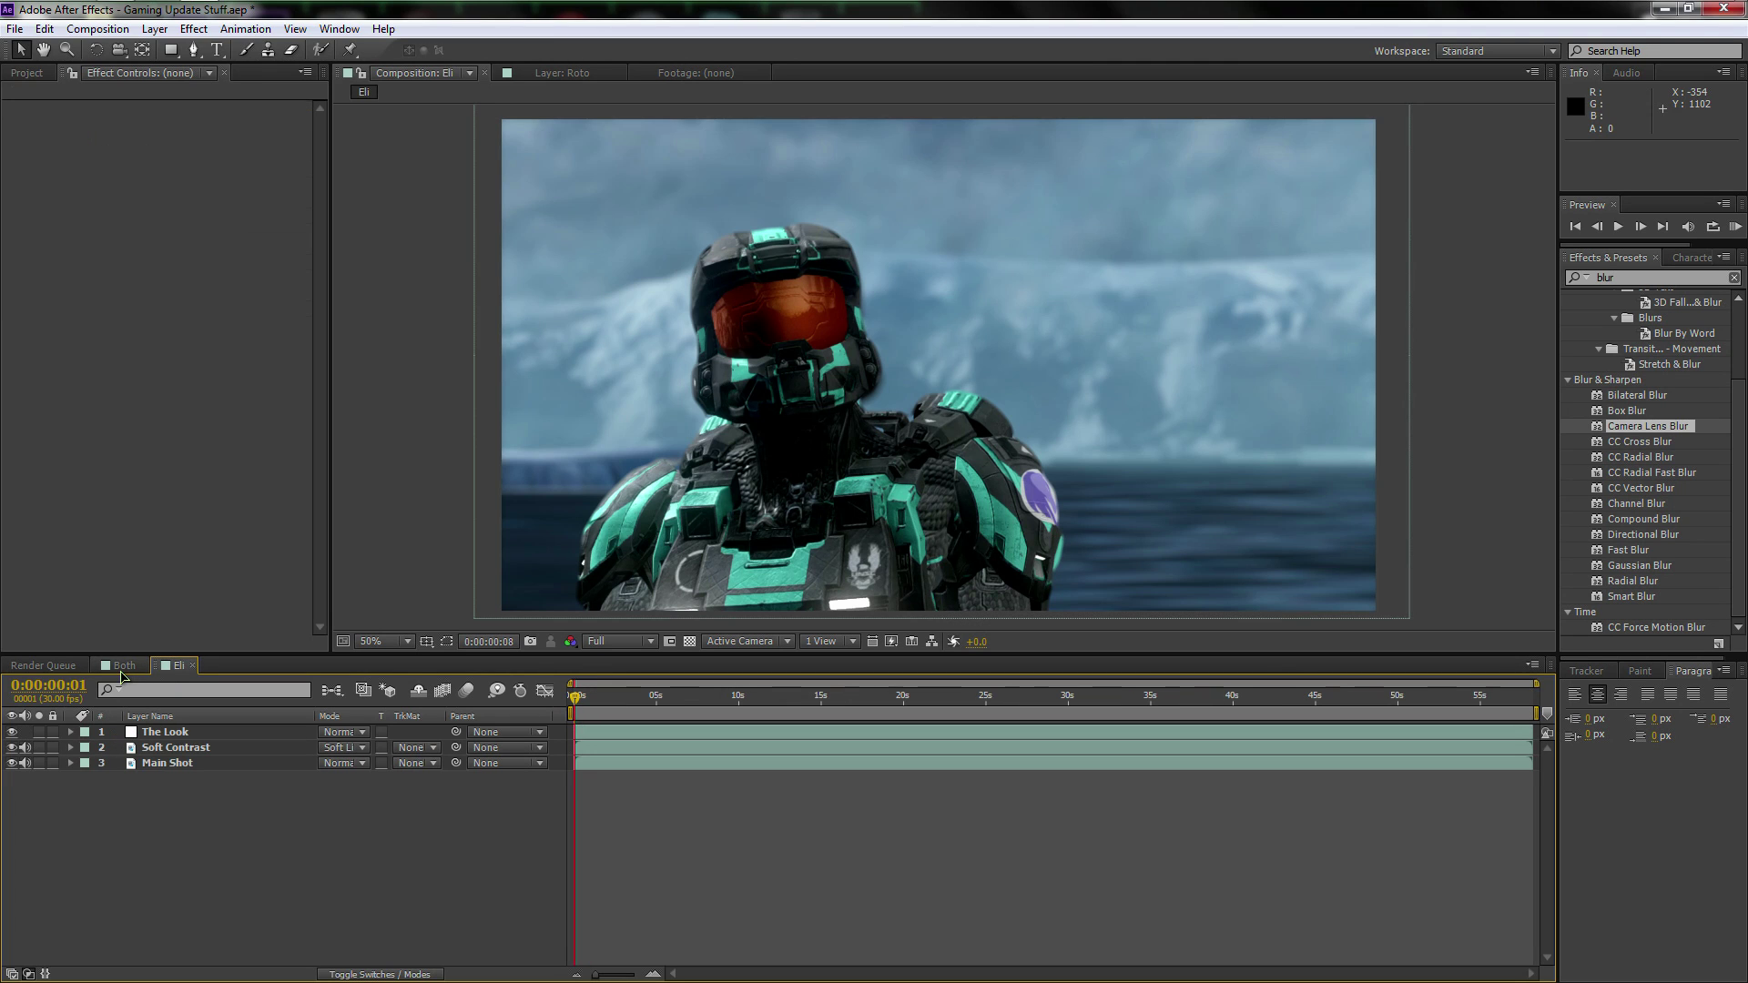
left_click(123, 665)
scroll(866, 456, "up", 2)
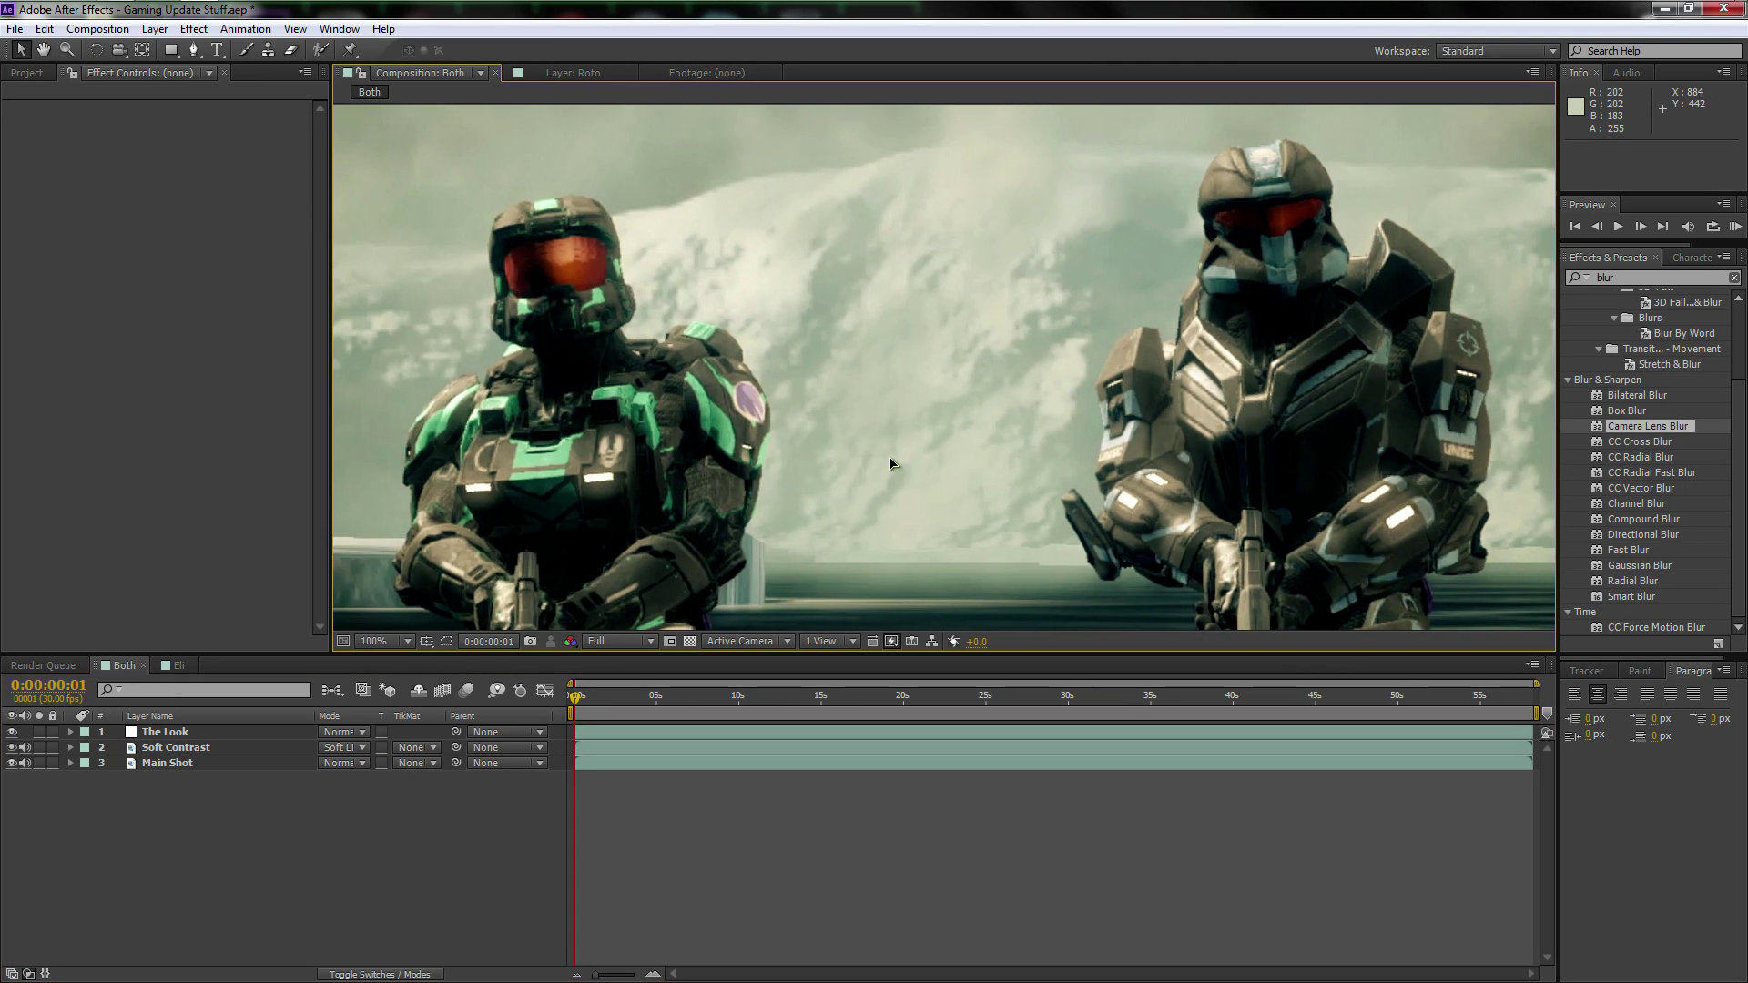
scroll(891, 464, "down", 2)
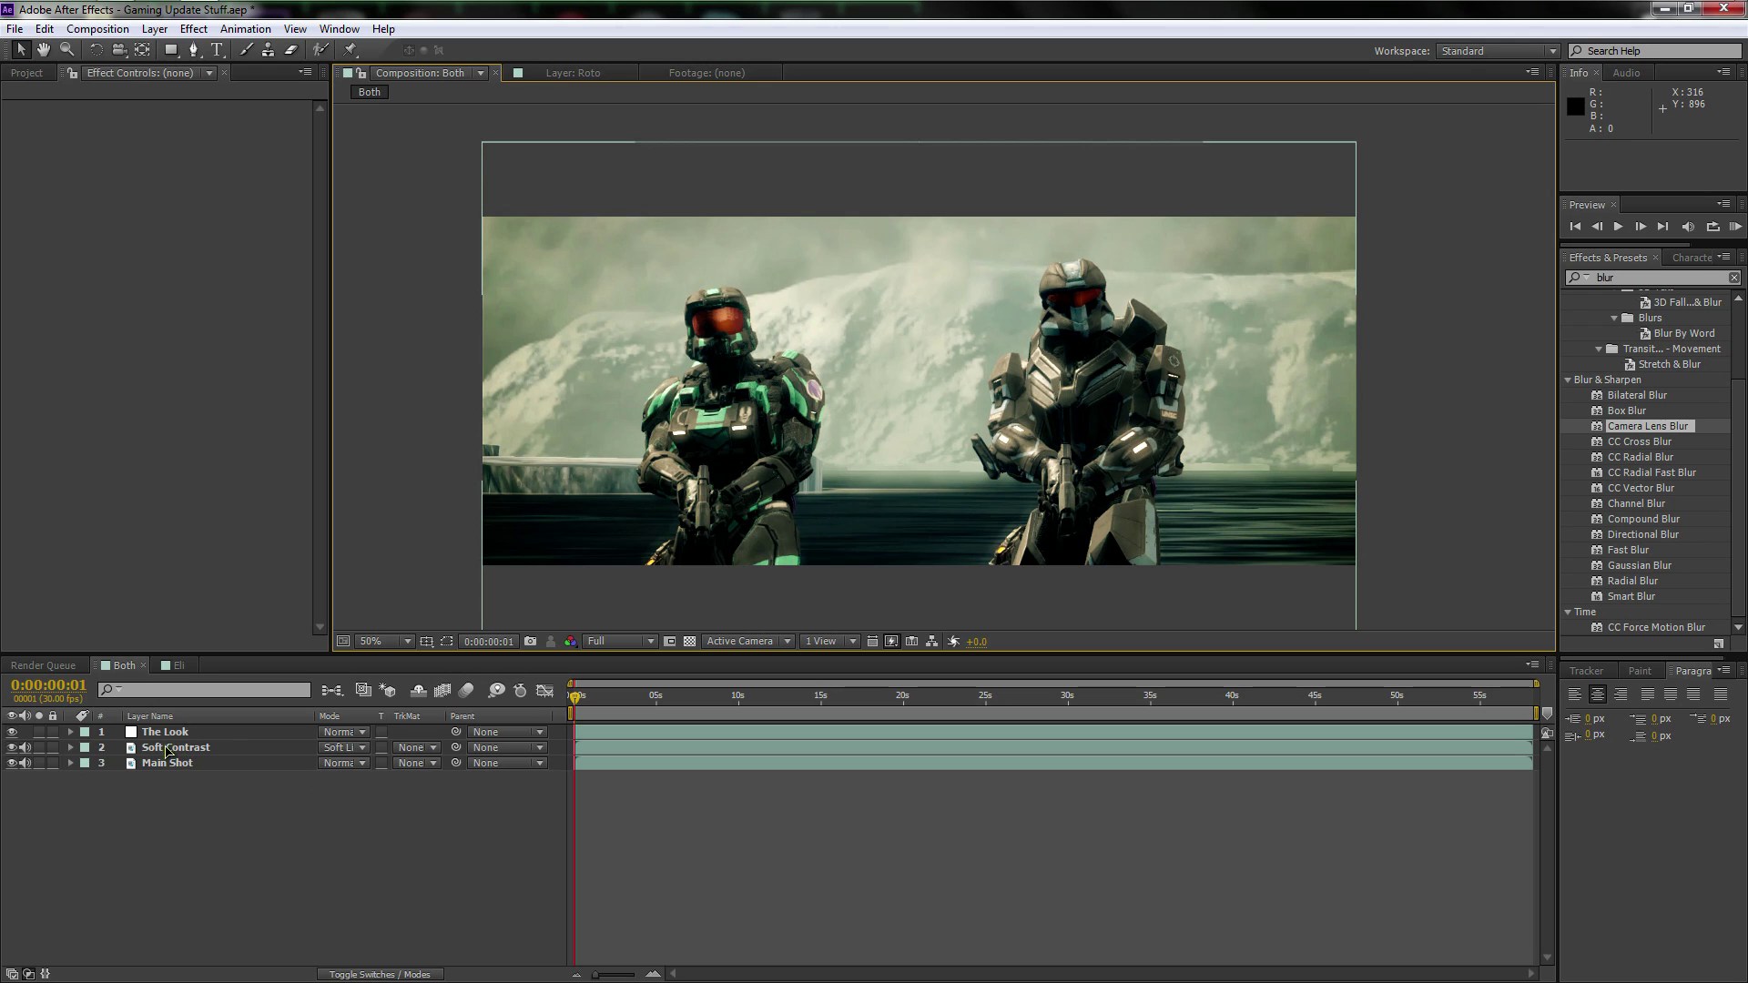
left_click(181, 734)
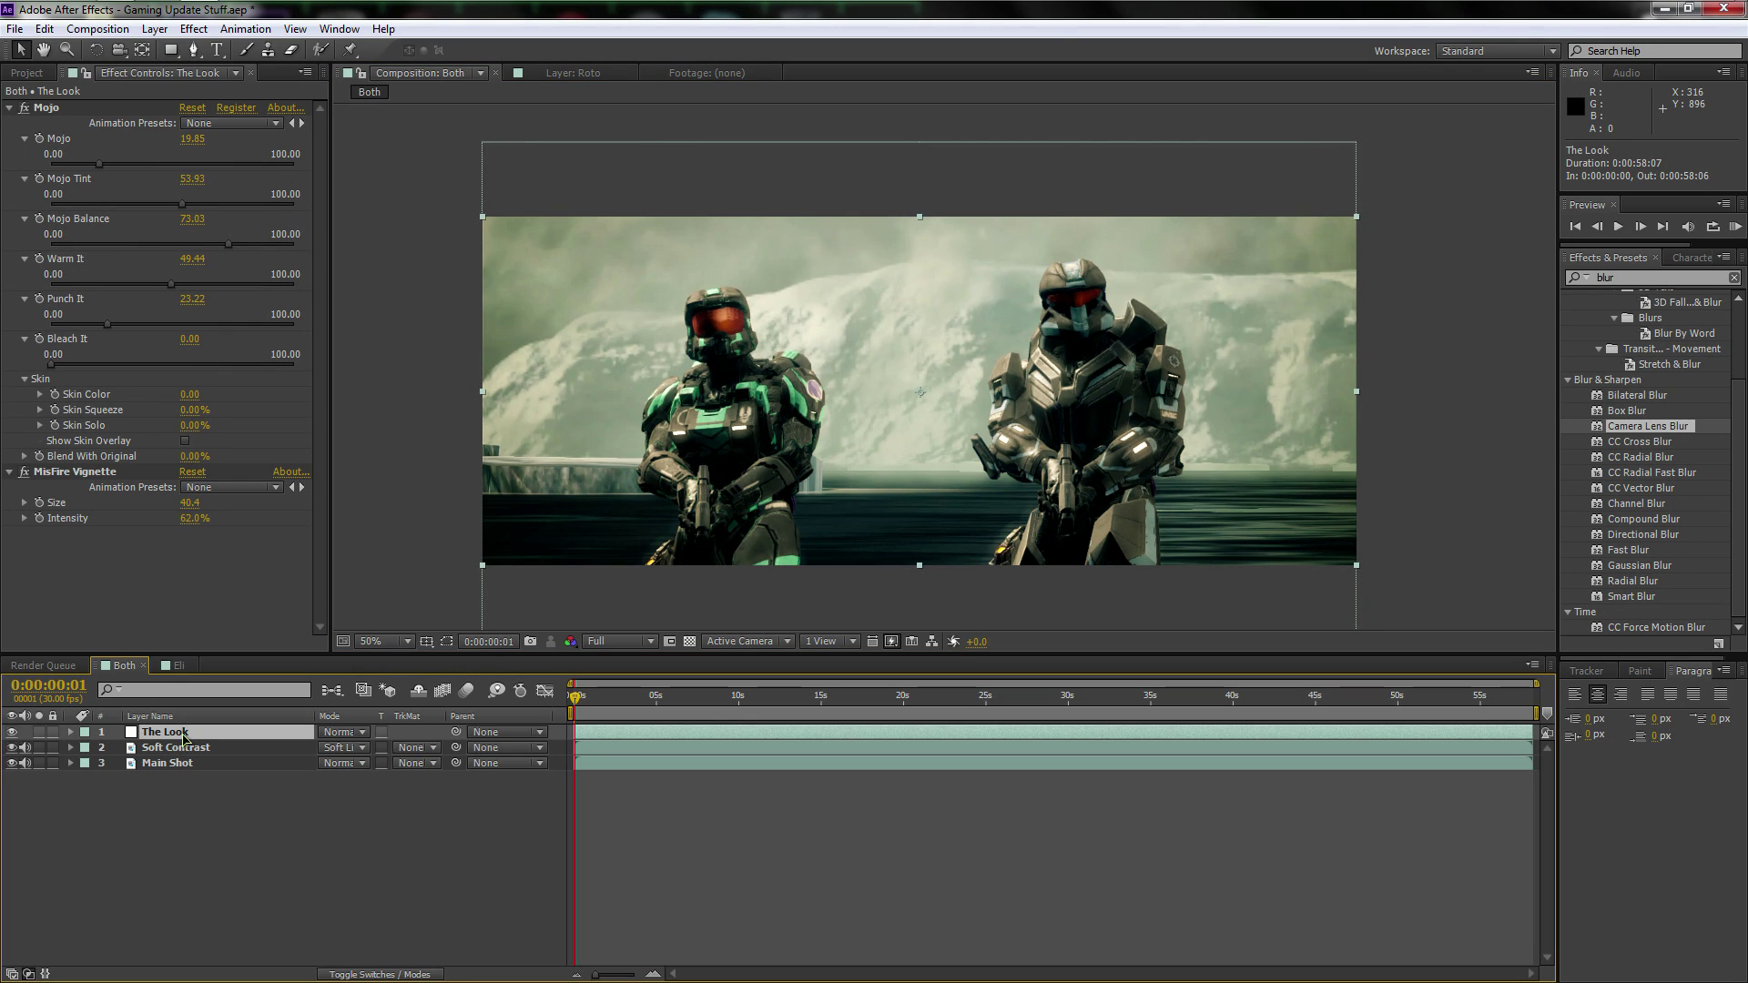
key("ctrl+c")
left_click(178, 665)
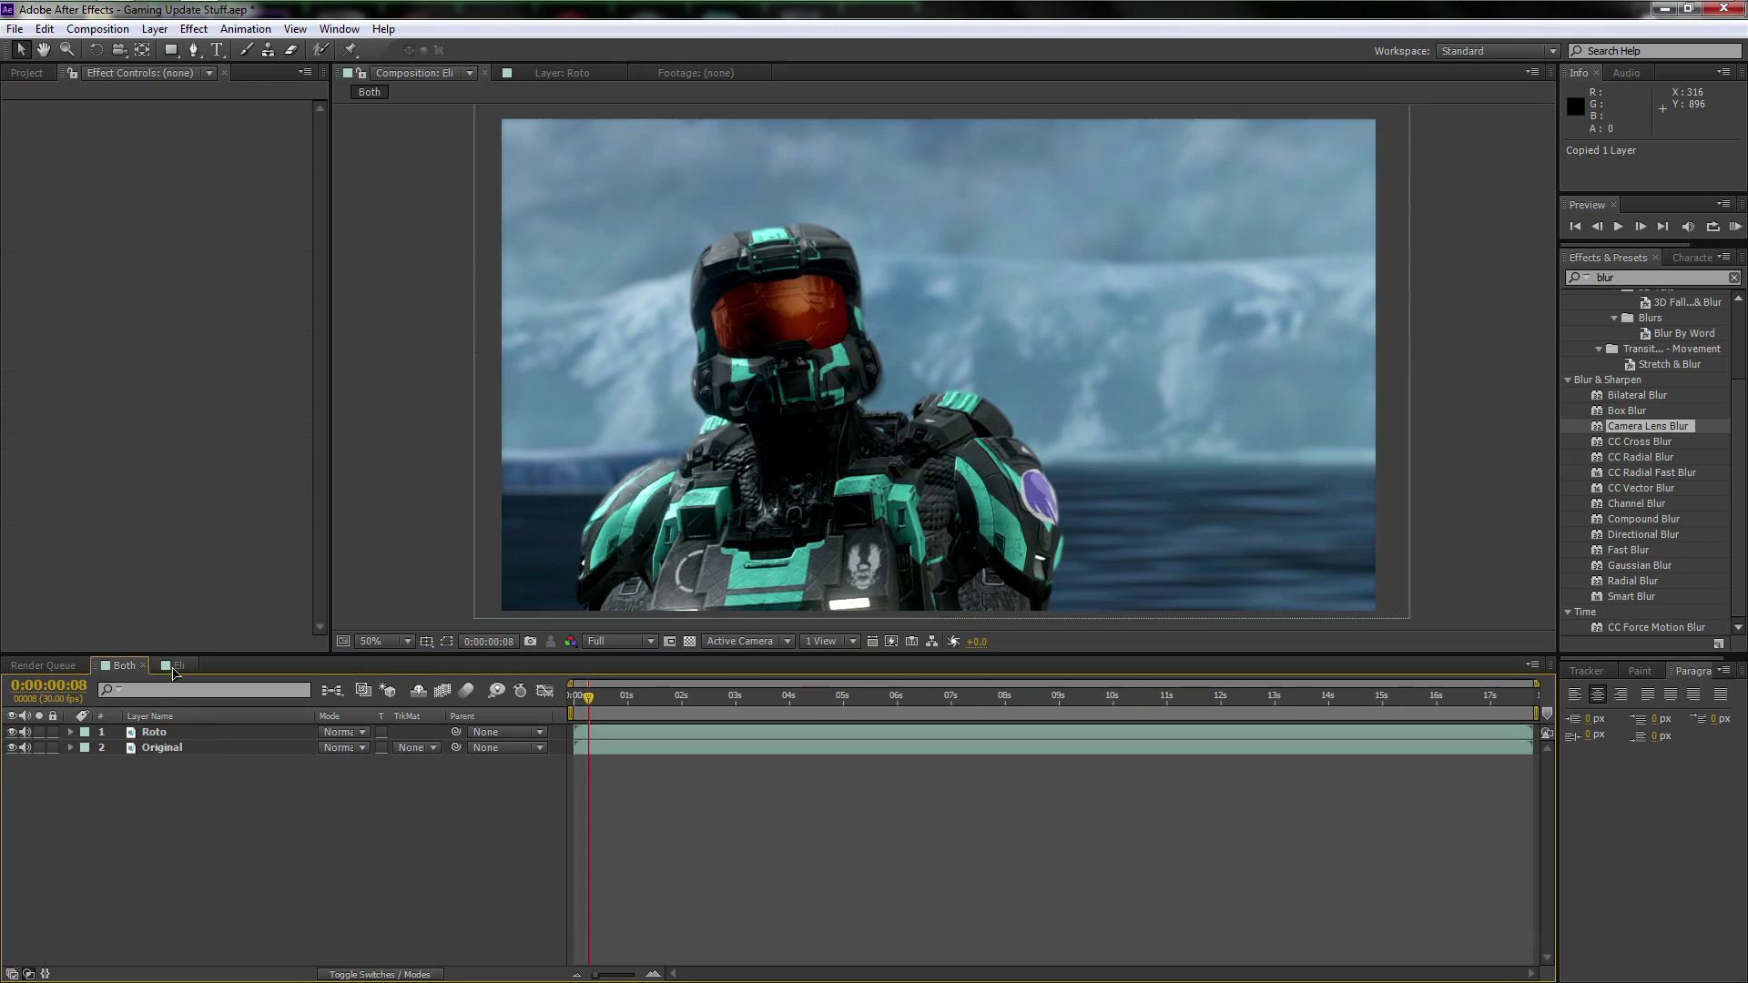
key("ctrl+v")
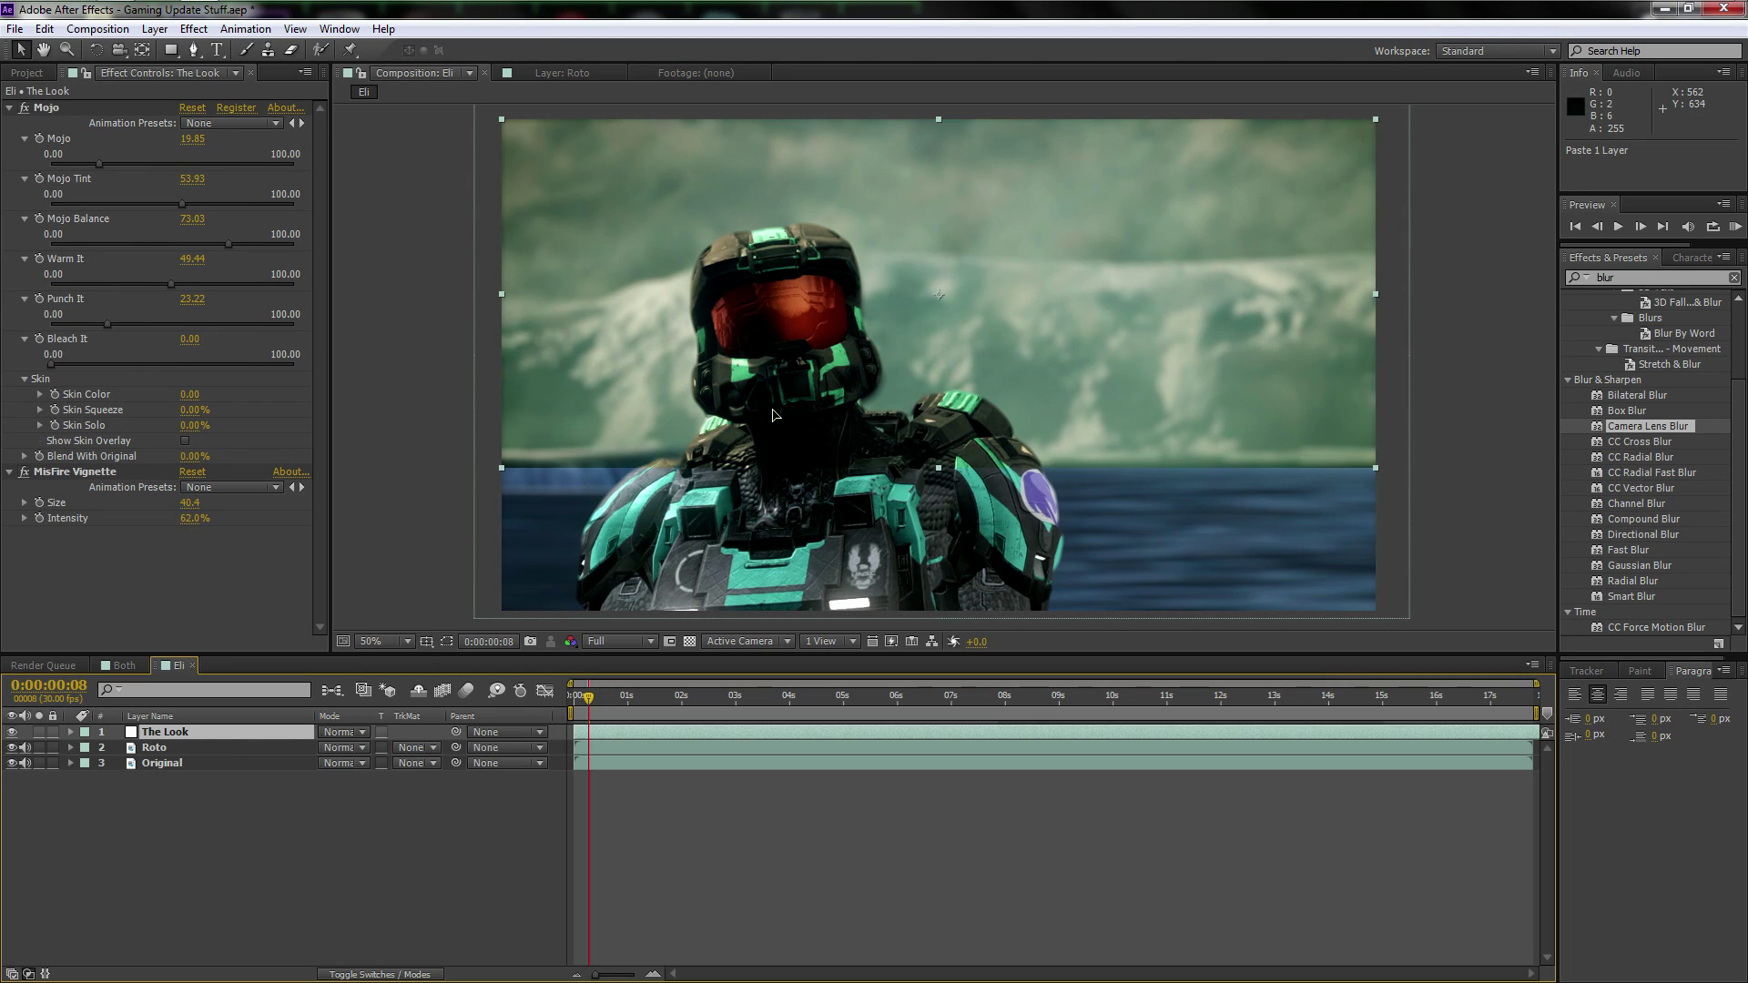
- Set the Eli composition's height to 766 px, keeping its width at 1920 px
left_click(98, 29)
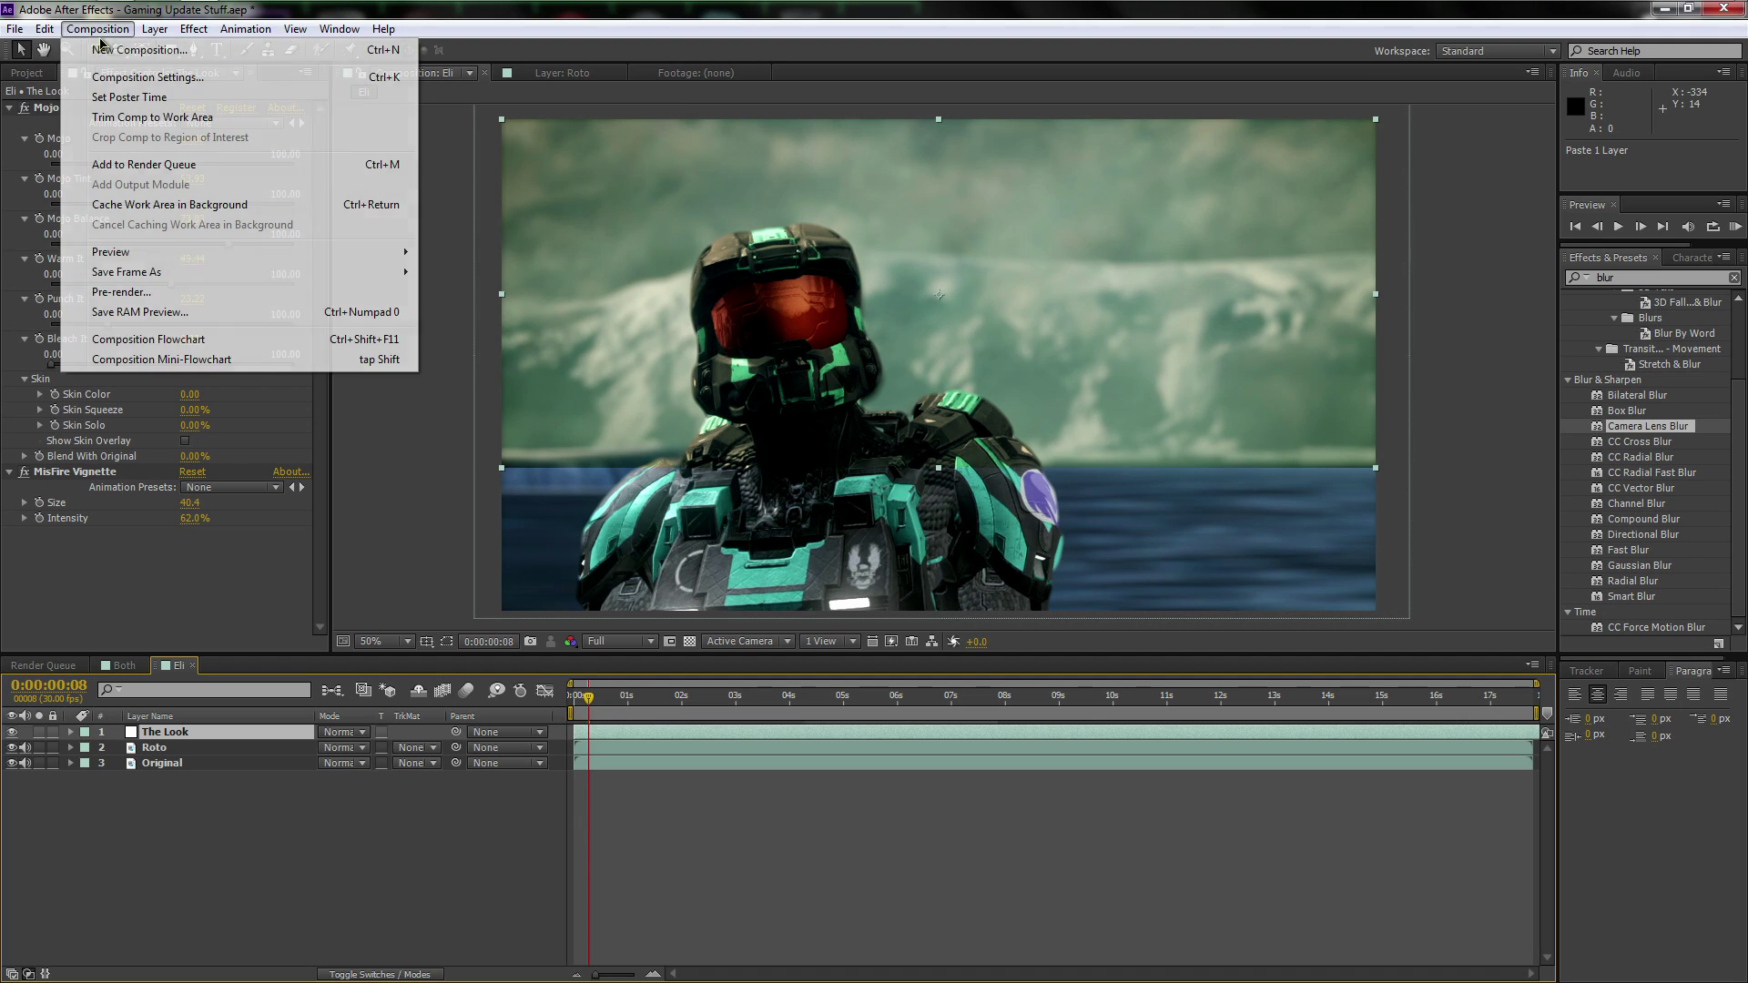
left_click(150, 77)
left_click_drag(772, 390, 604, 394)
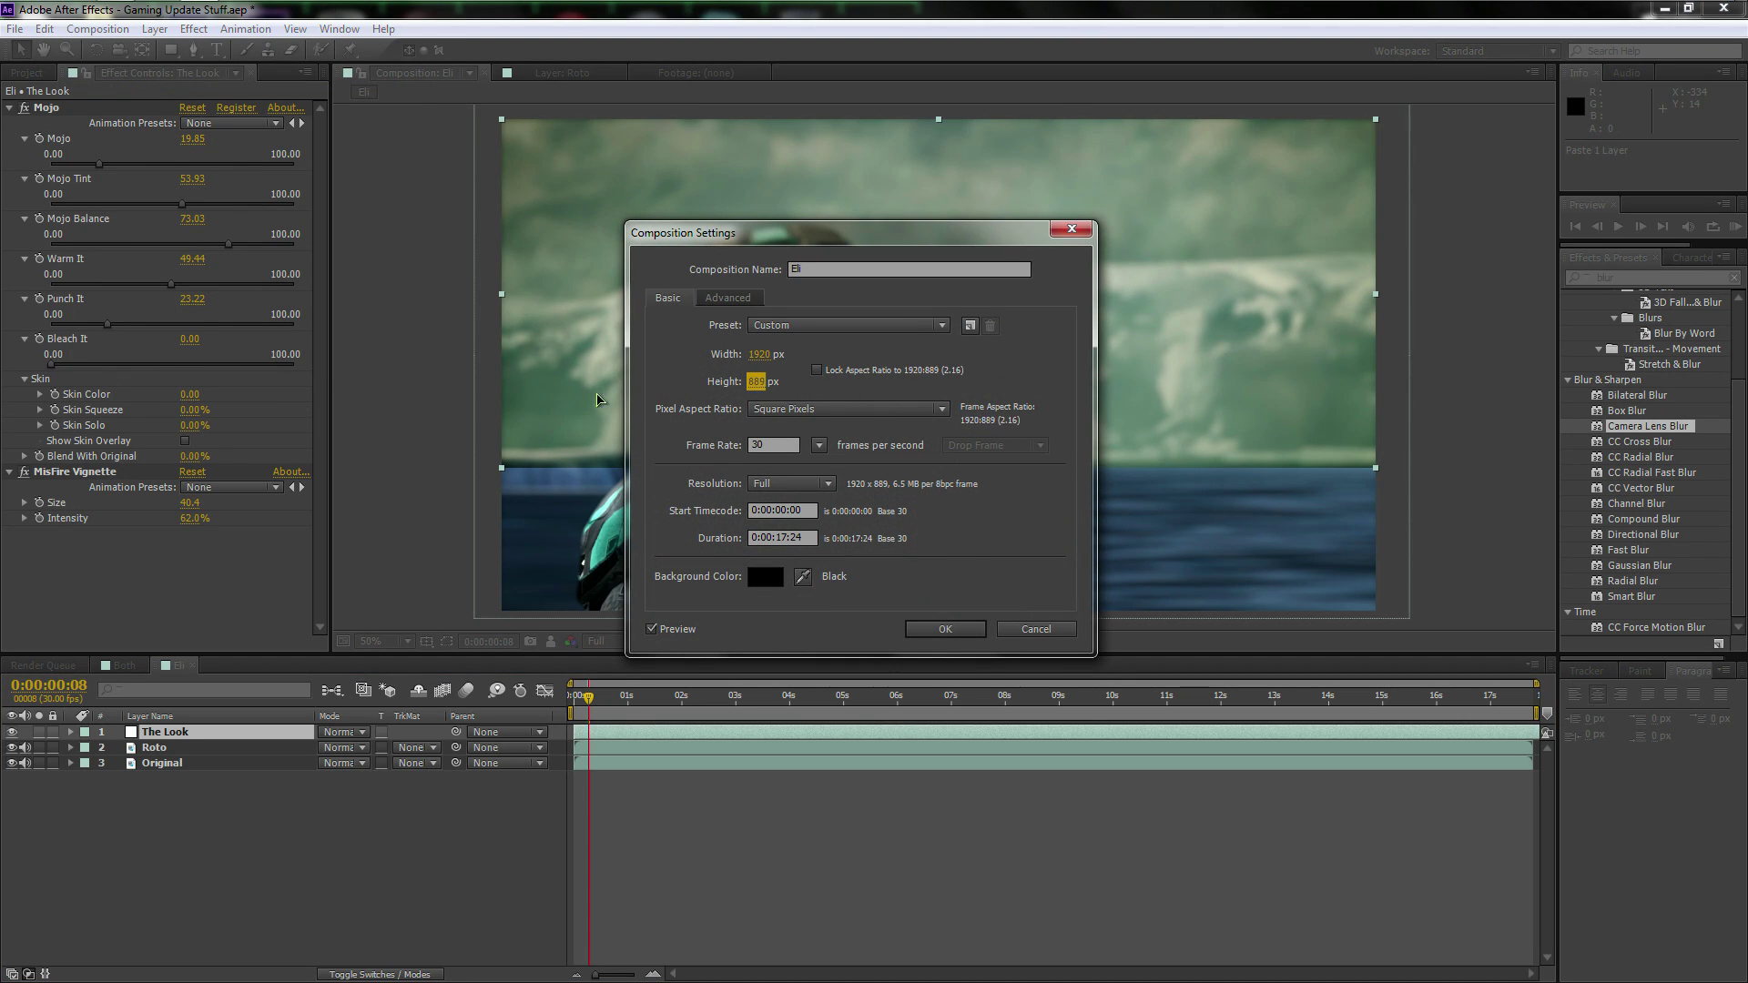
left_click_drag(755, 387, 647, 392)
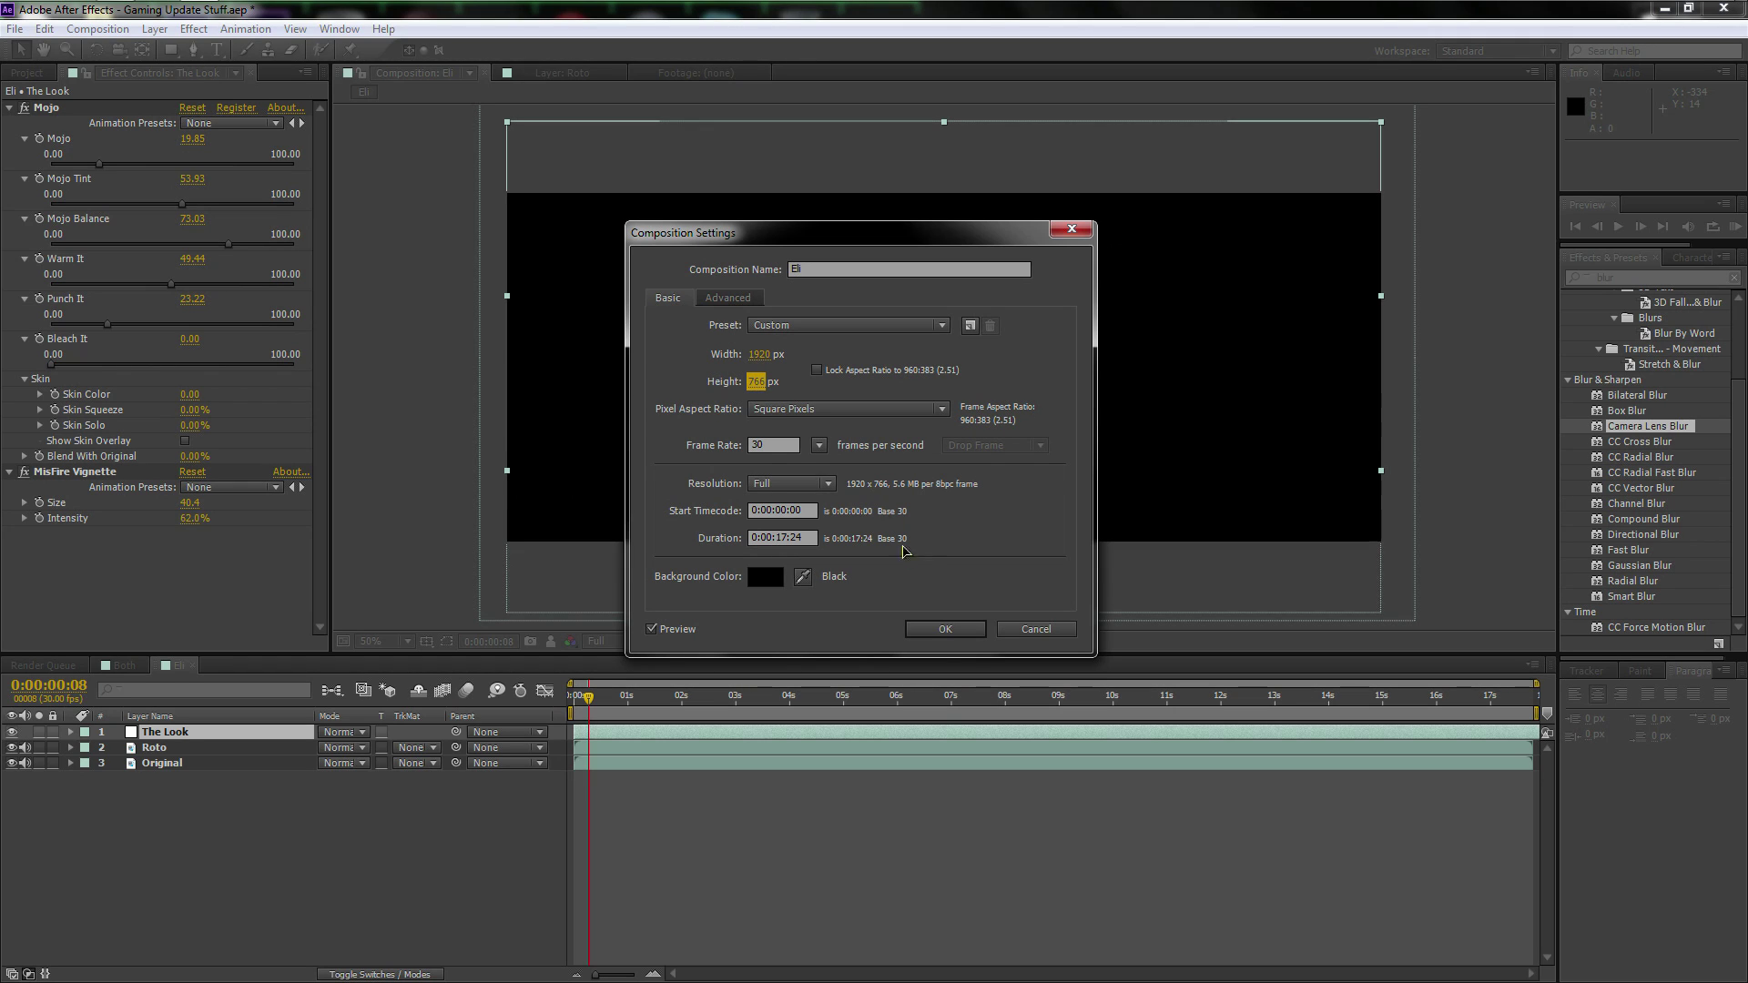
left_click(945, 629)
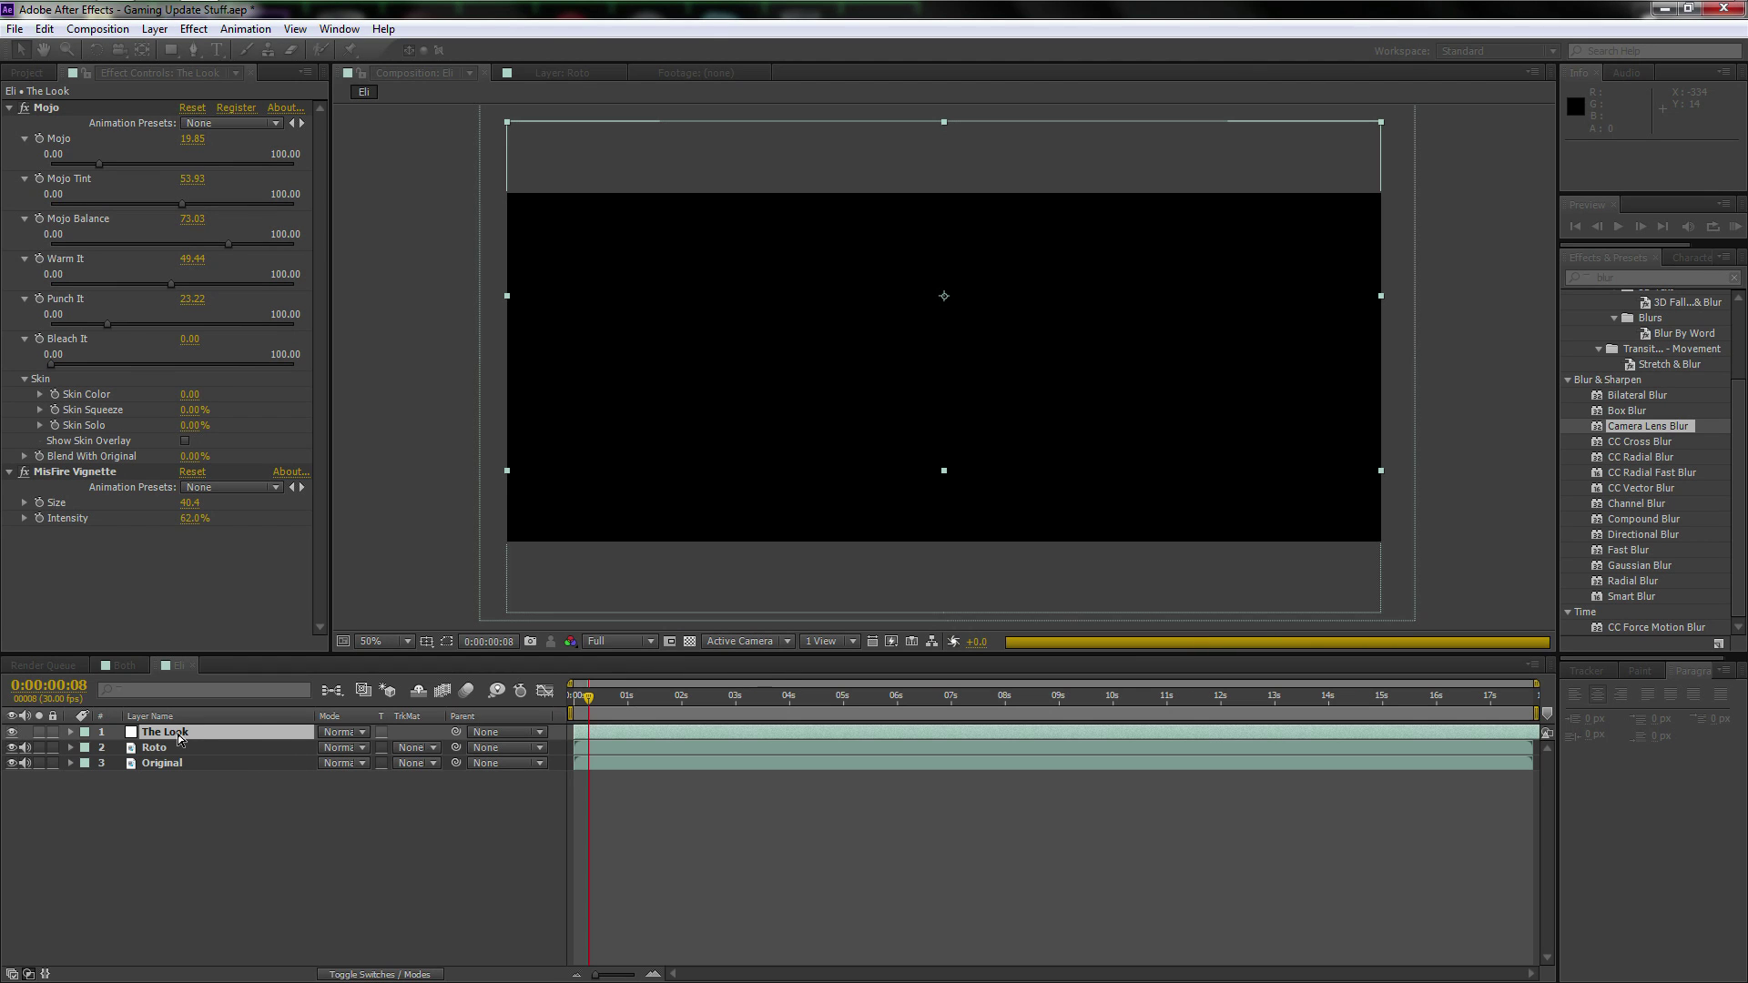
- Replace The Look layer with a freshly pasted copy that fits the resized Eli composition, and check the graded frame
key("Delete")
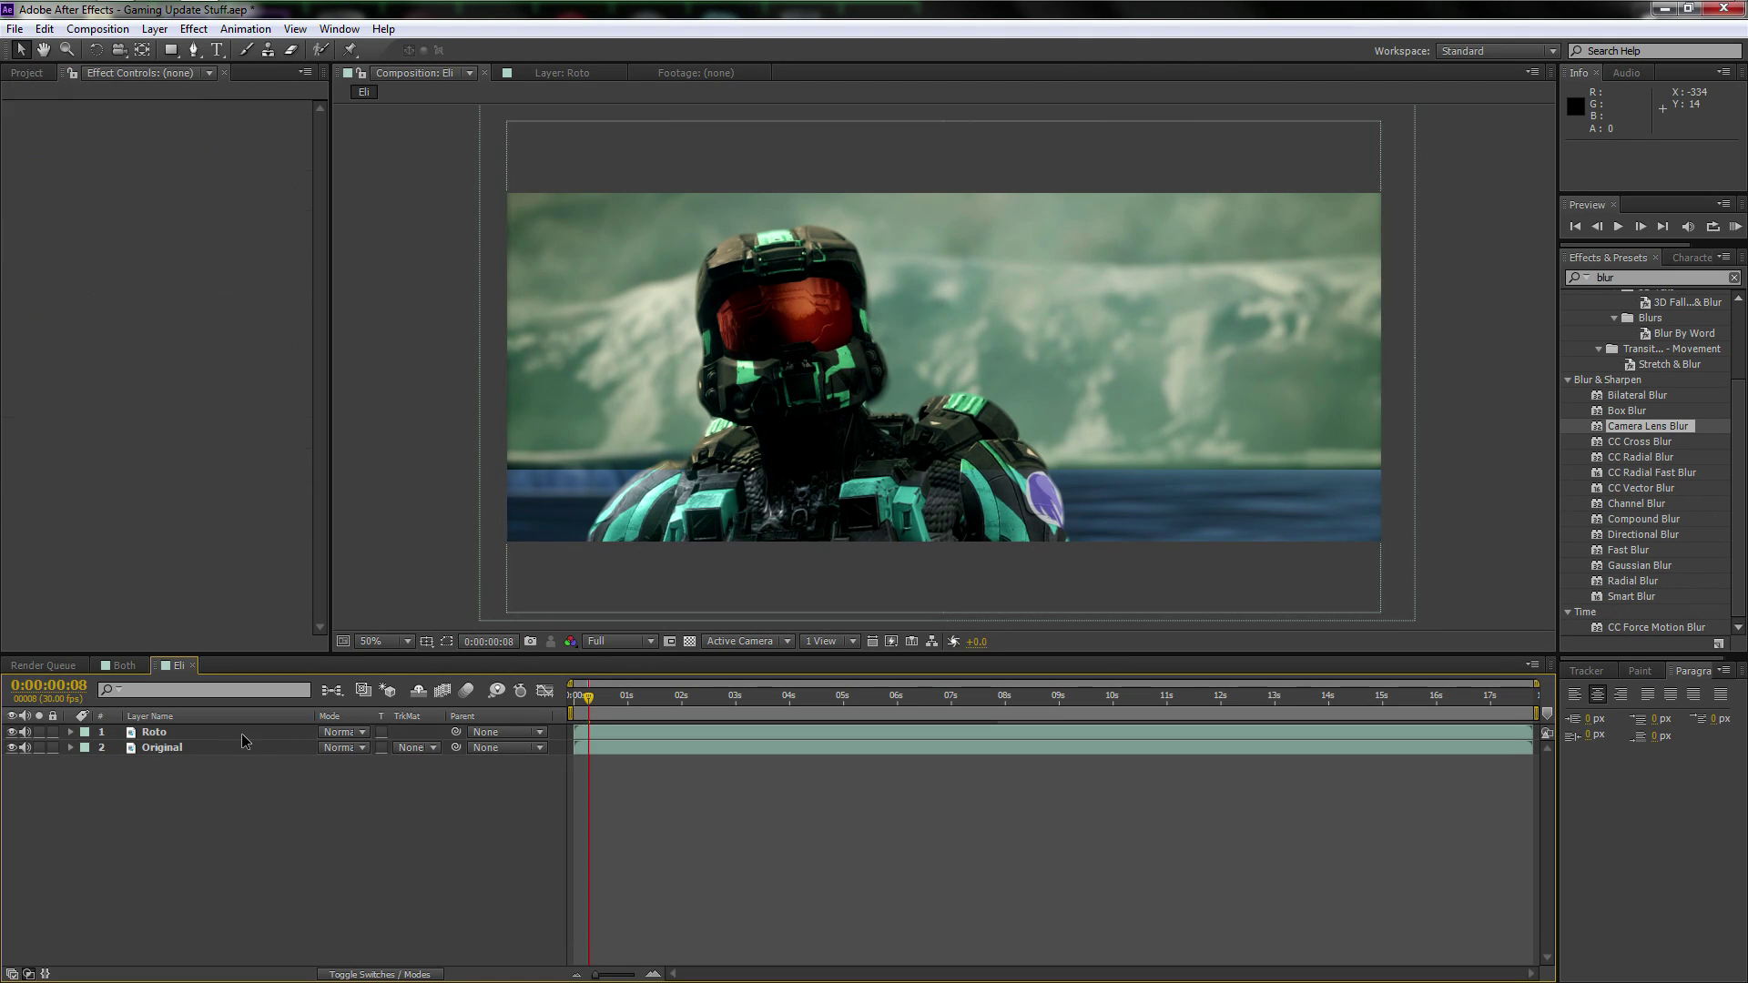
key("ctrl+v")
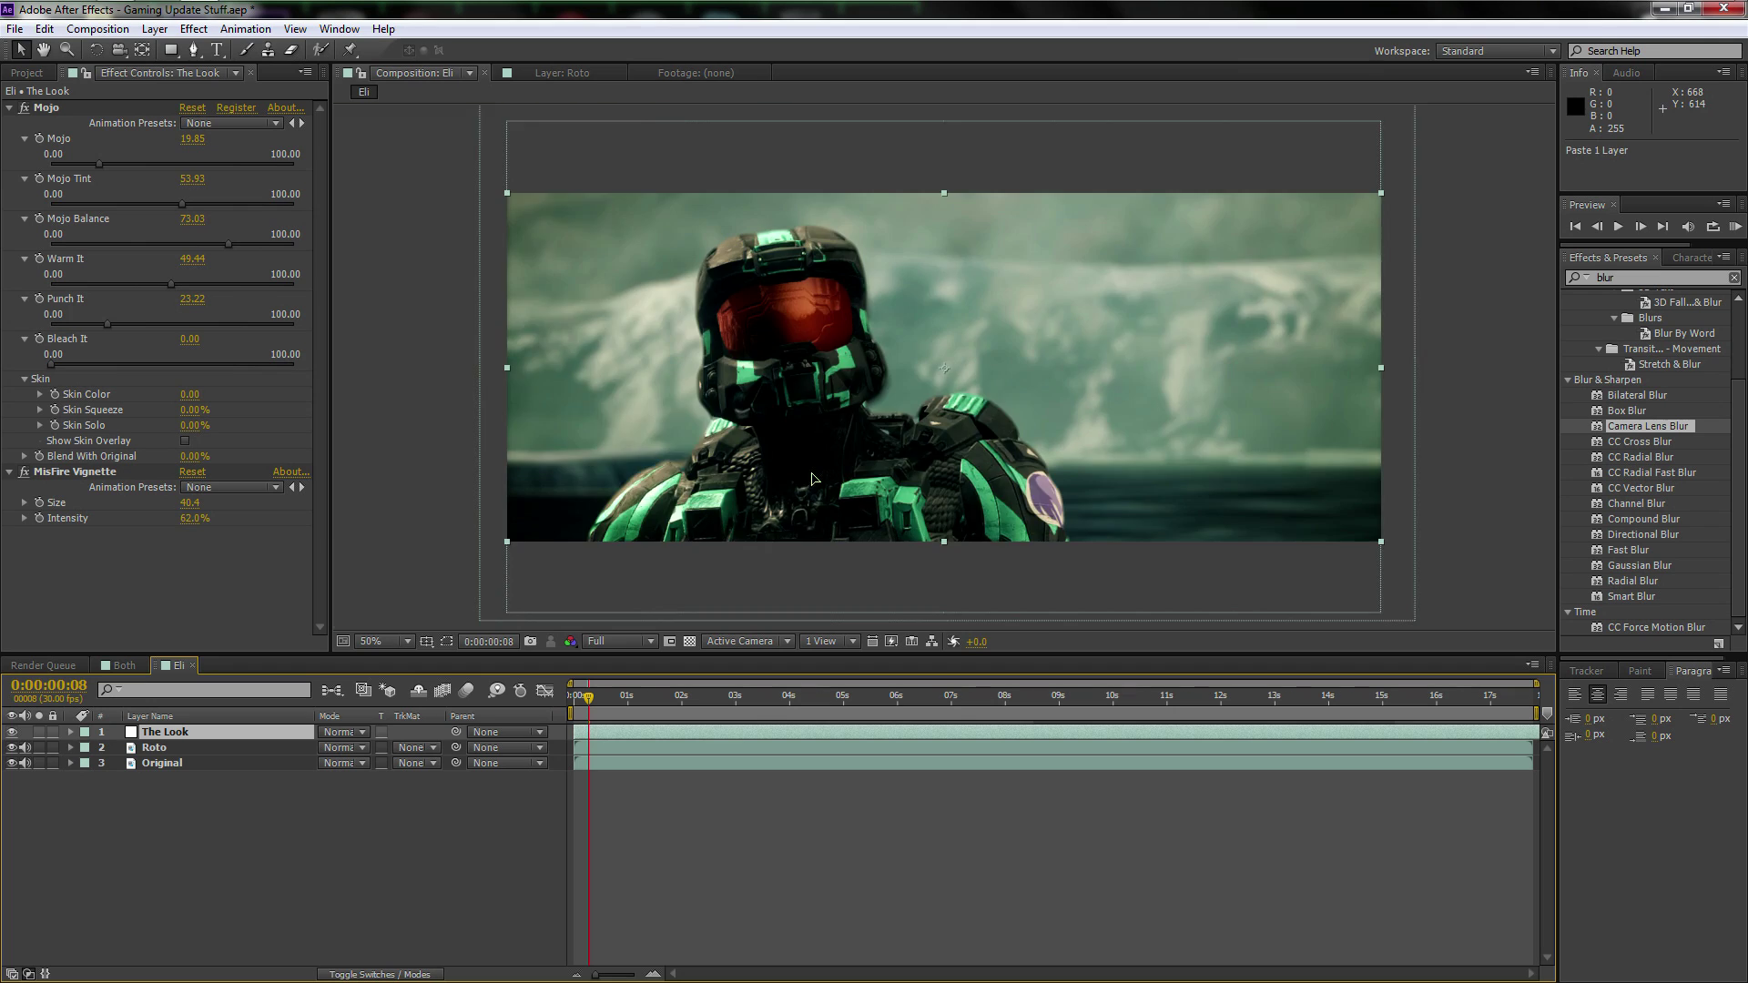
scroll(814, 479, "up", 2)
scroll(814, 479, "down", 2)
left_click_drag(905, 525, 866, 542)
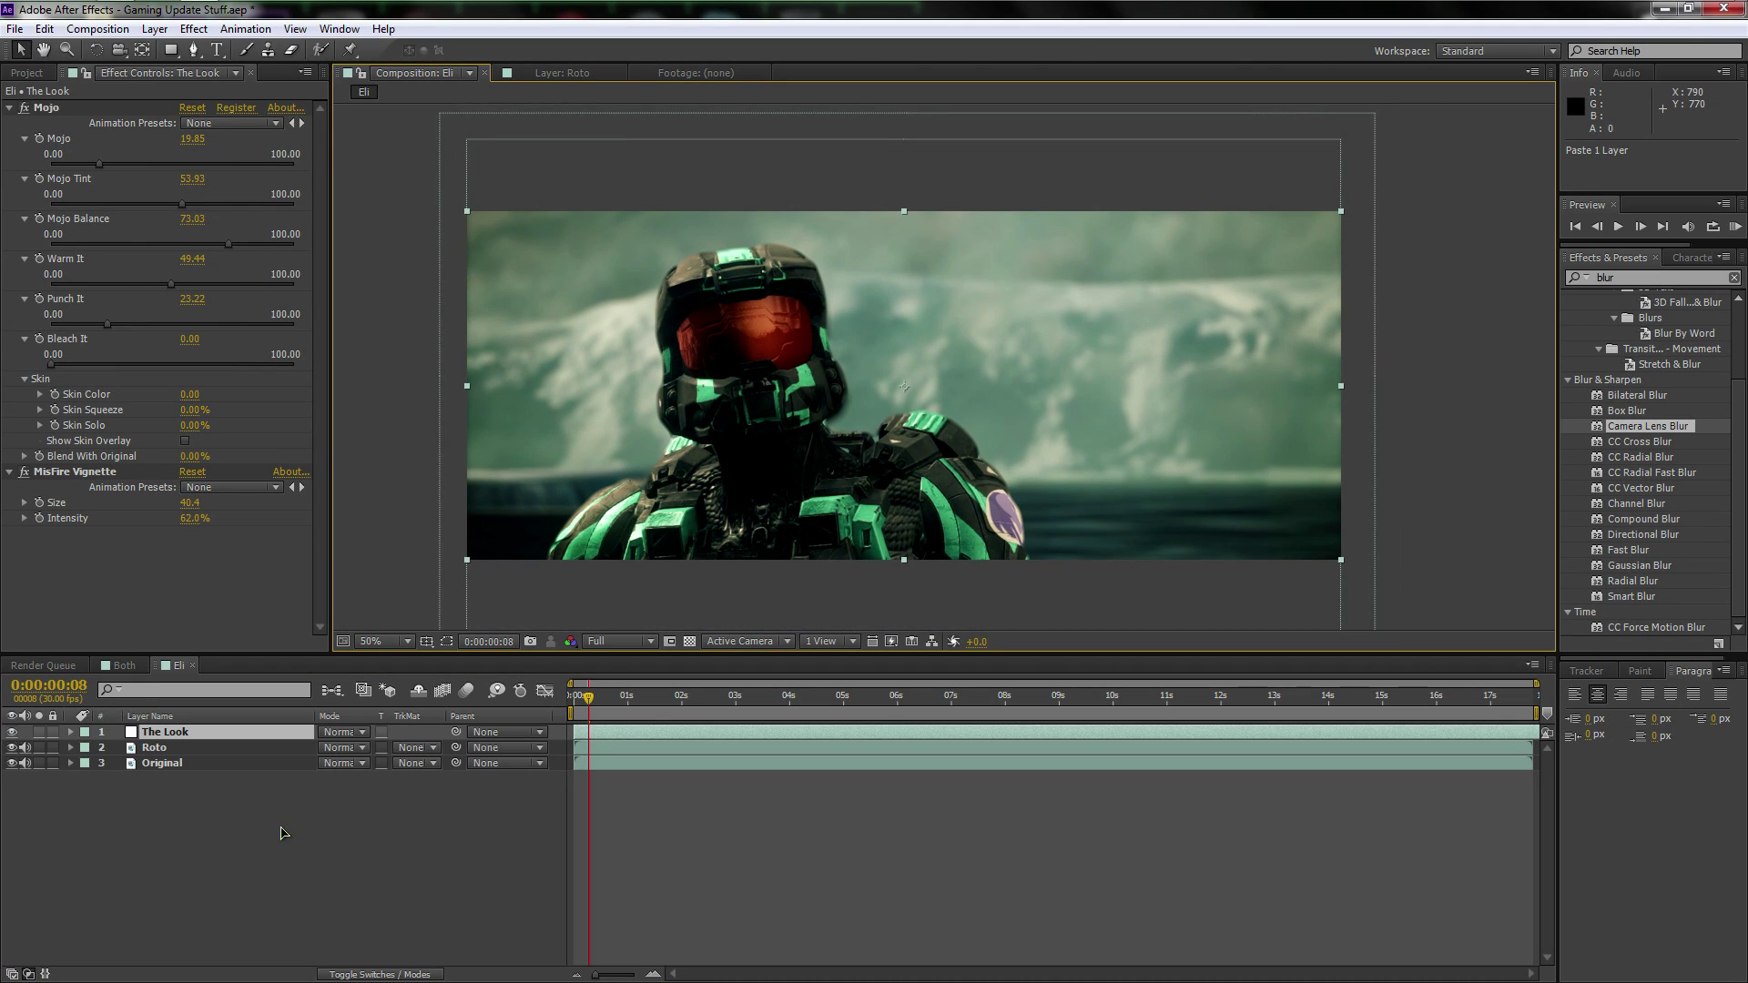
- Pre-compose the Roto and Original layers together as Pre-comp 1
left_click(173, 747)
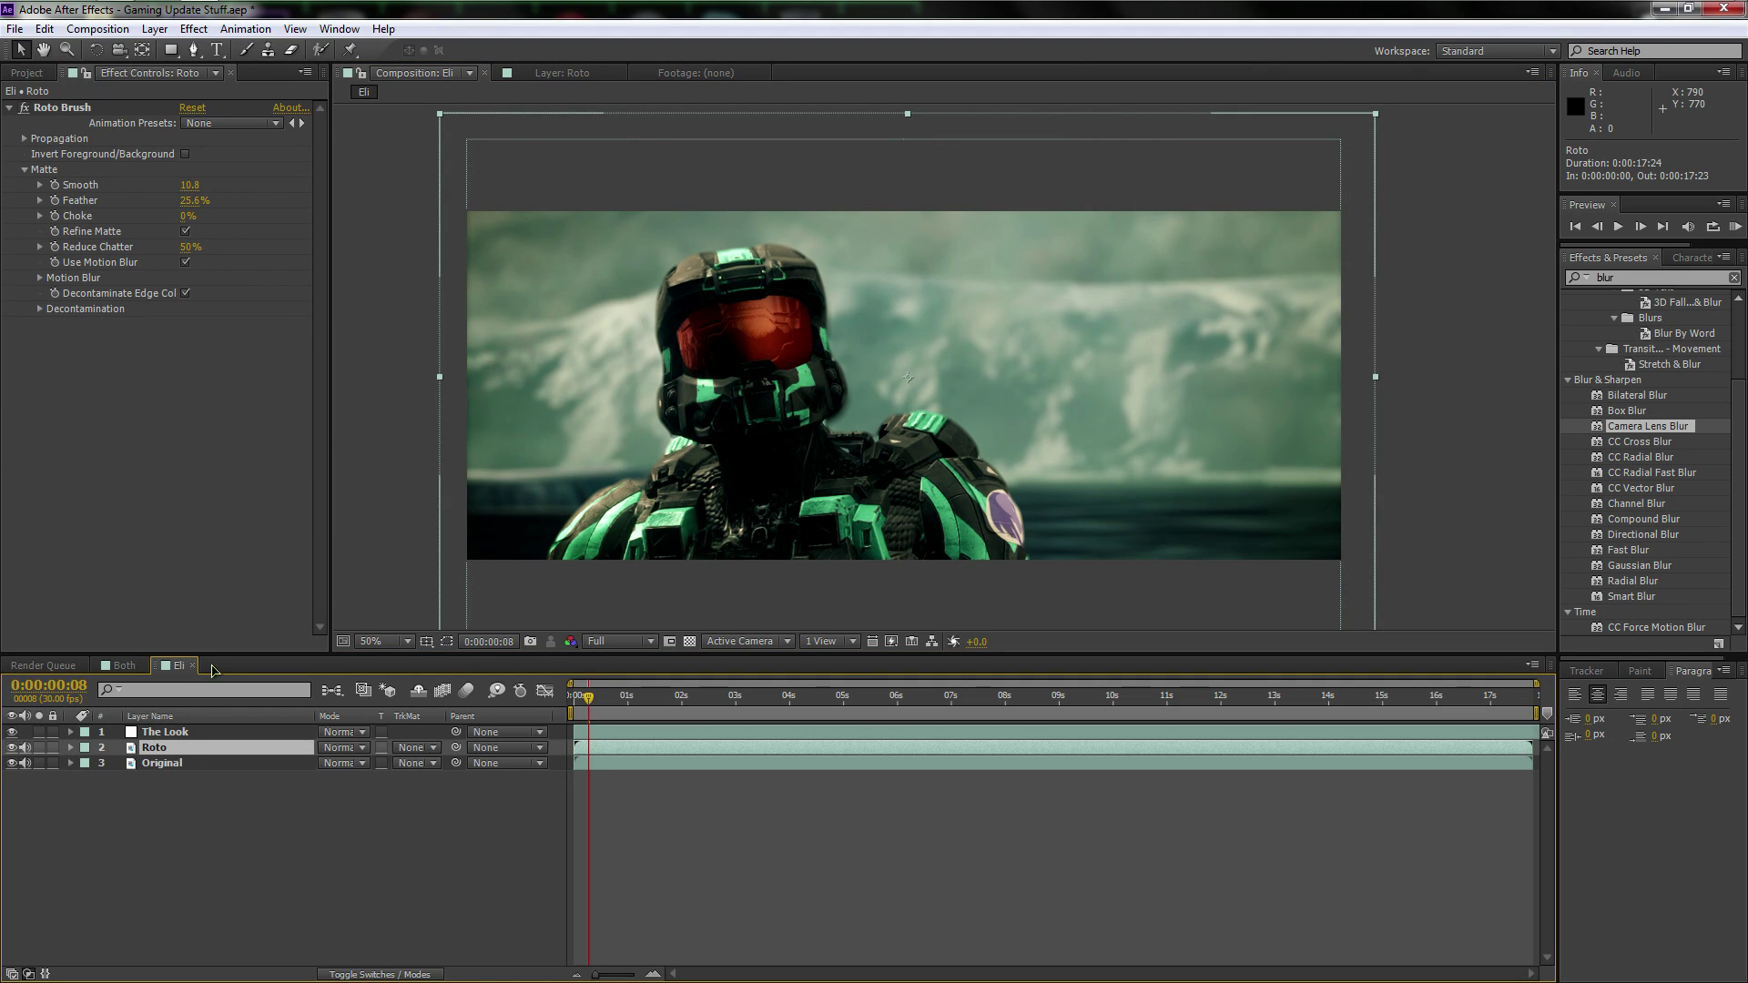
left_click(191, 765, "shift")
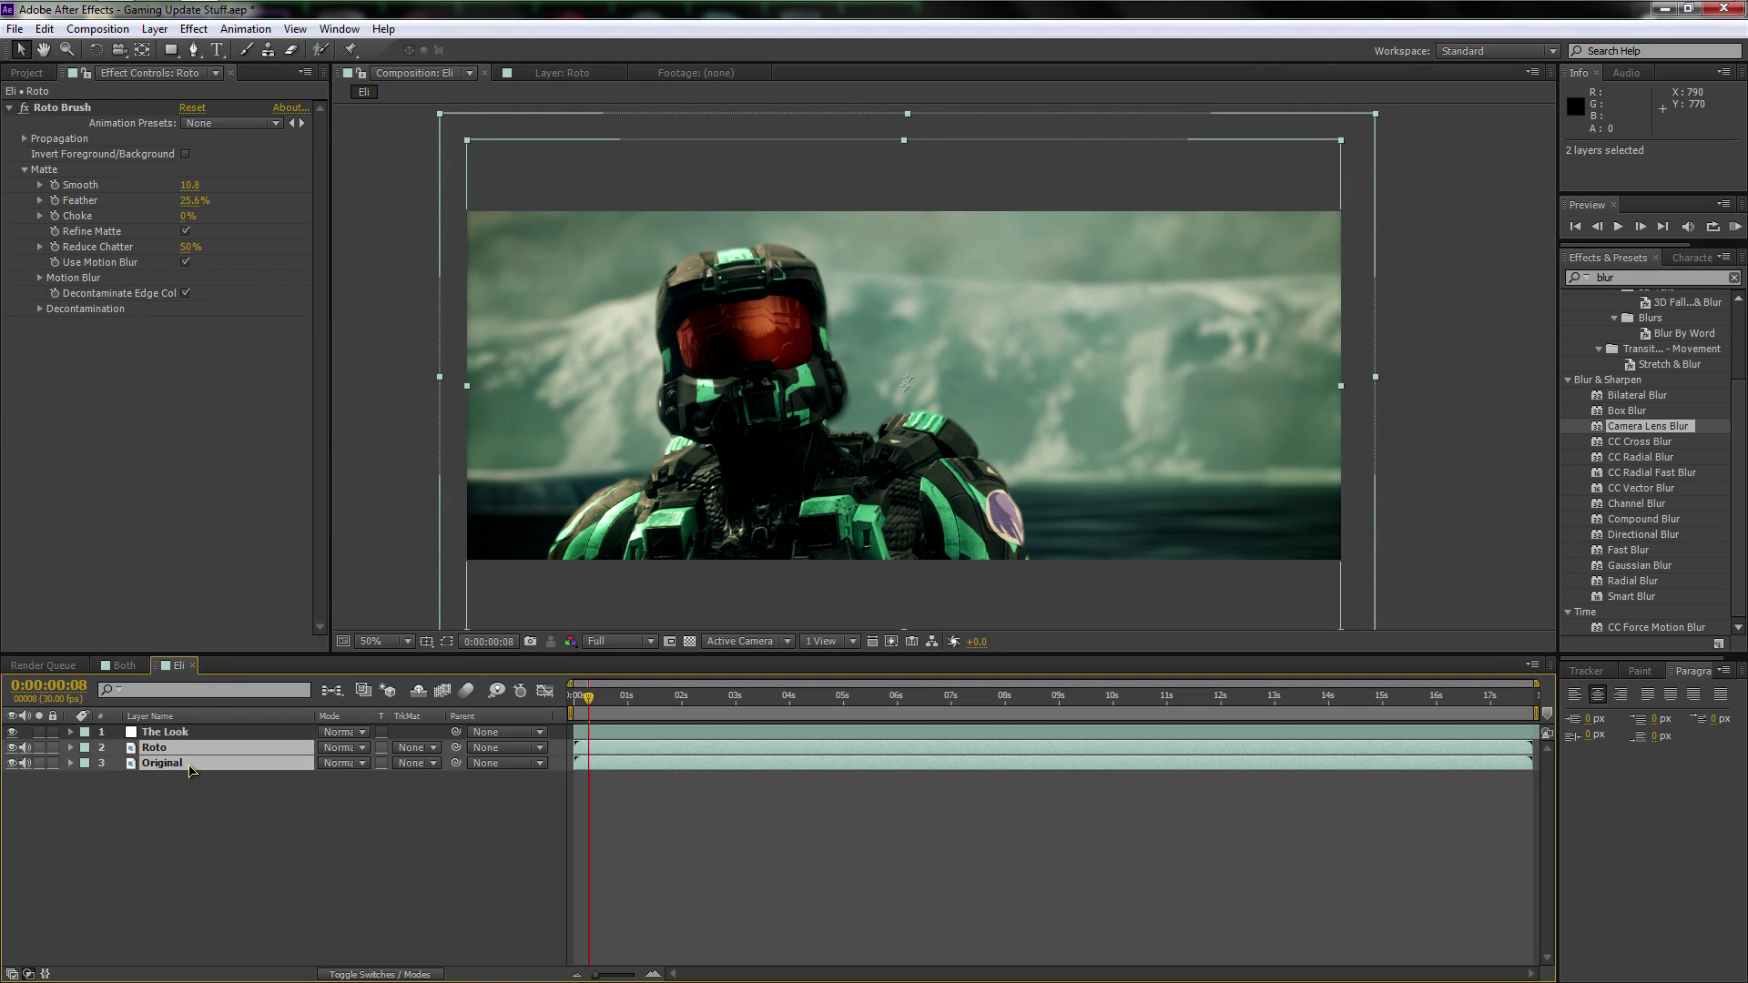
left_click(154, 28)
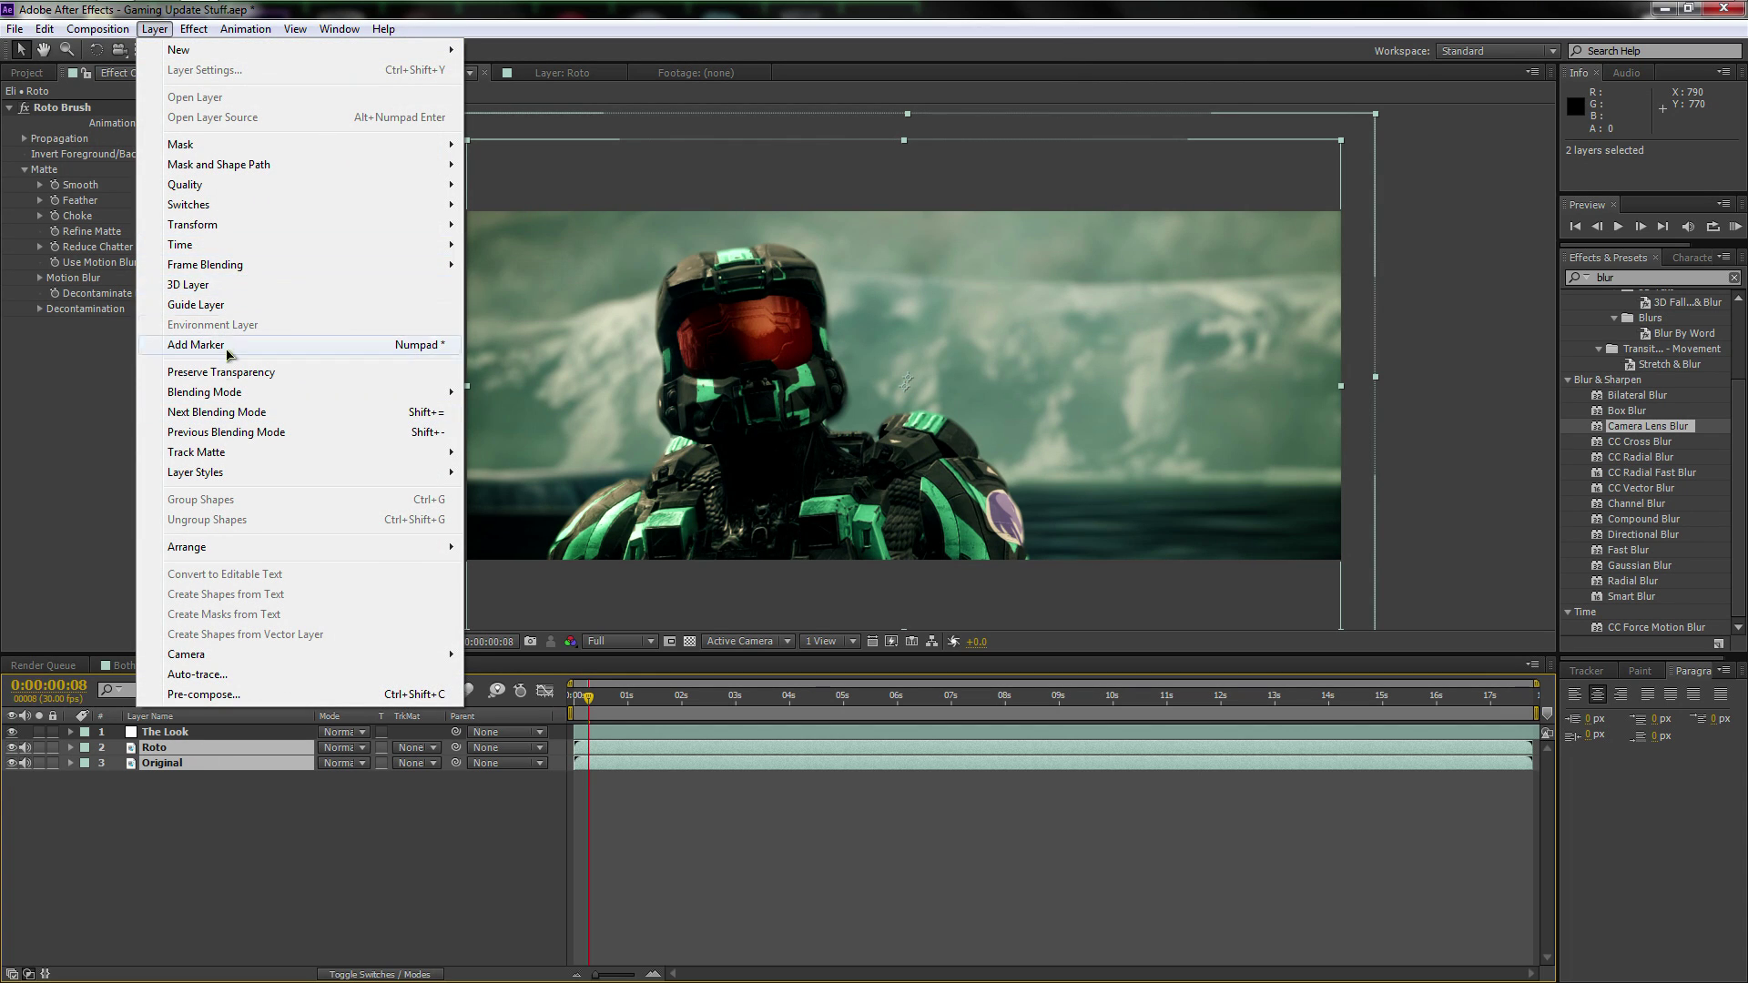
left_click(214, 695)
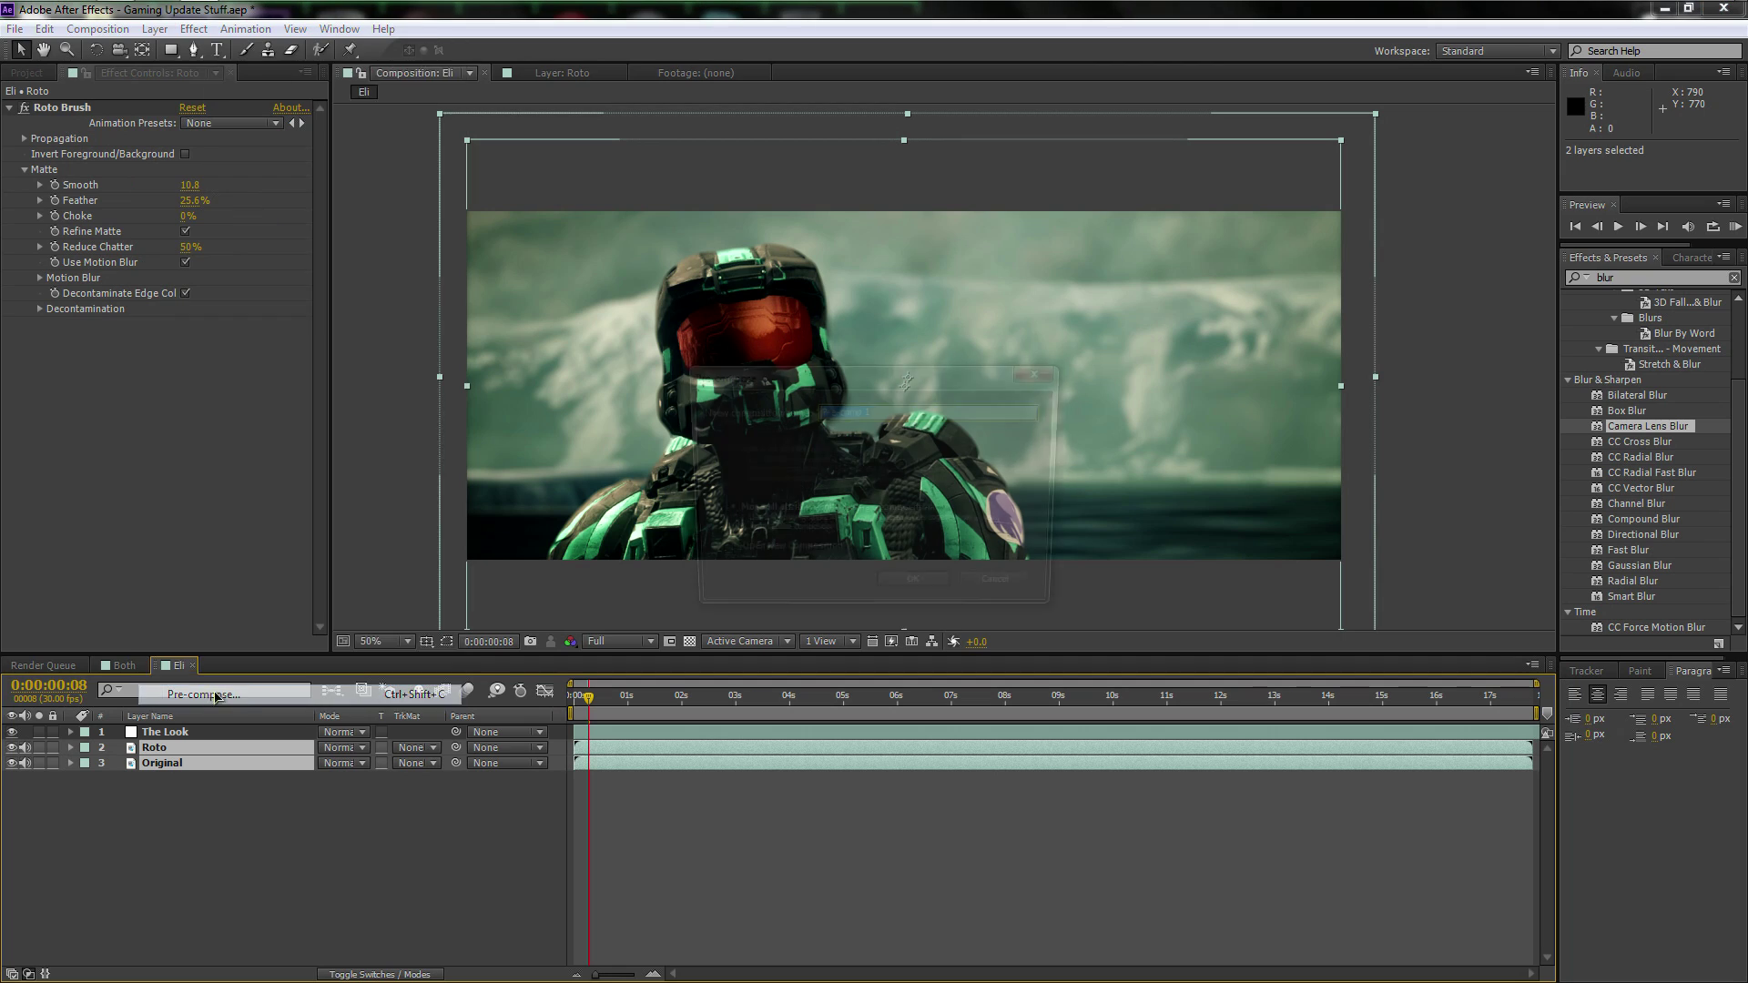
left_click(905, 593)
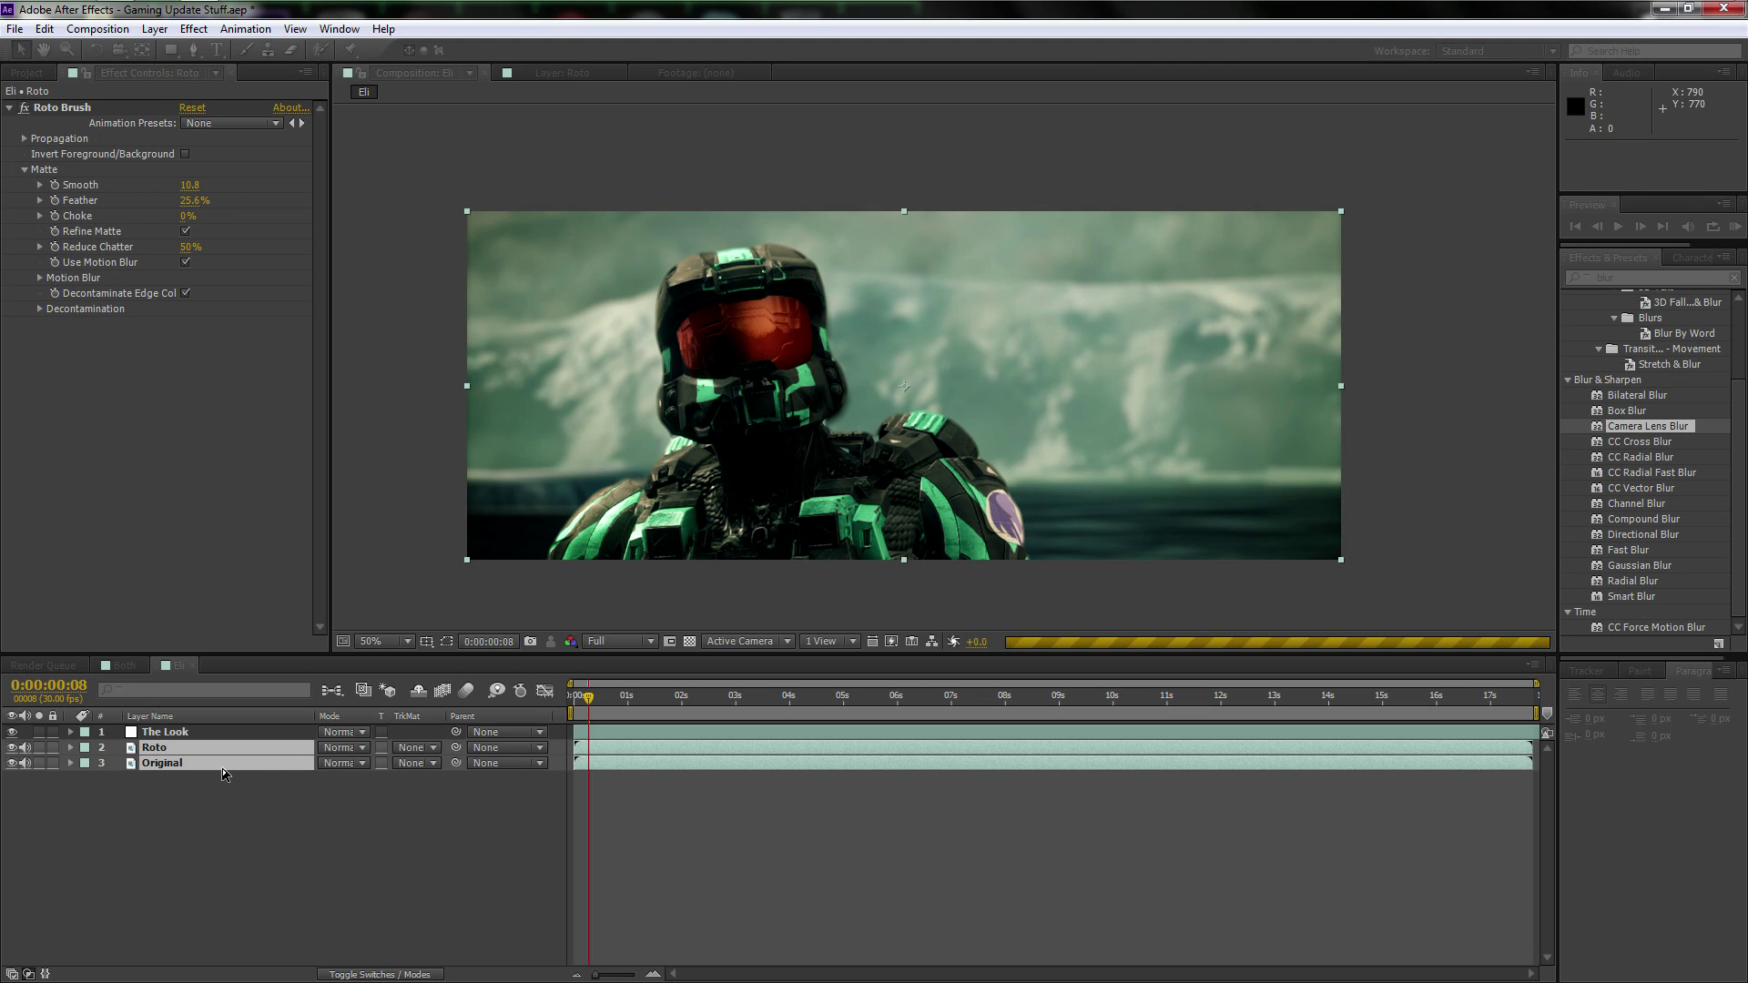
key("Return")
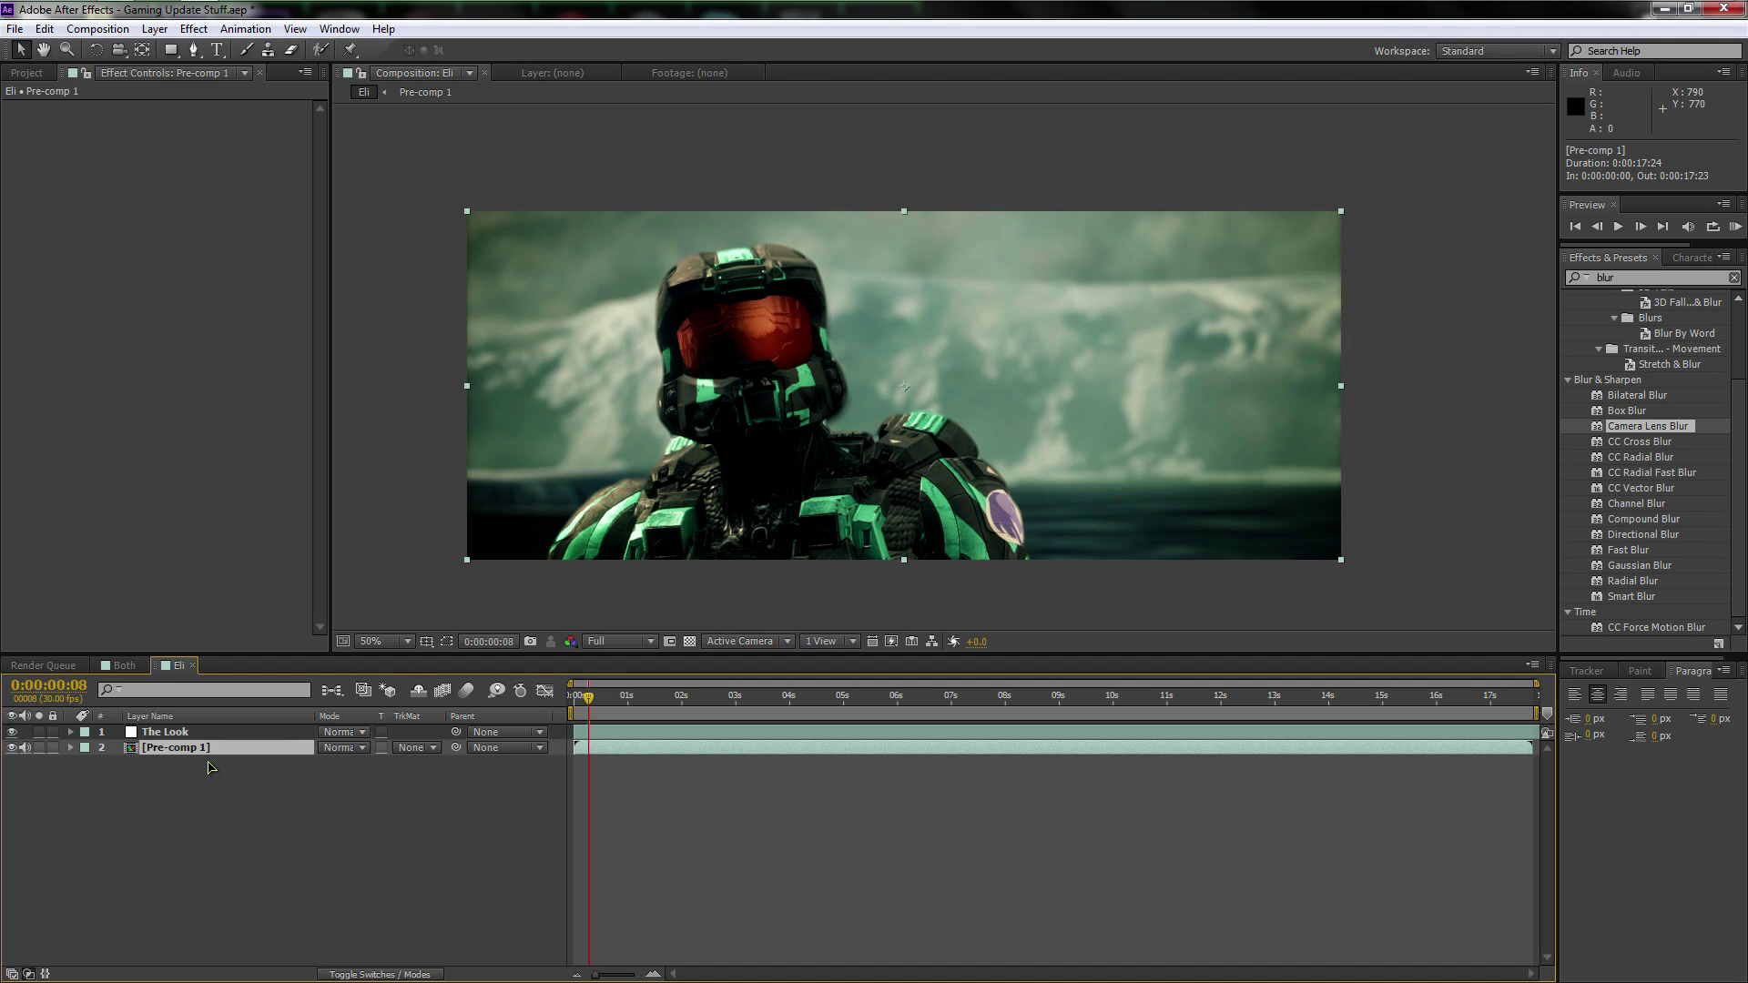
- Duplicate the Pre-comp 1 layer and set the upper copy's blending mode to Soft Light
key("ctrl+d")
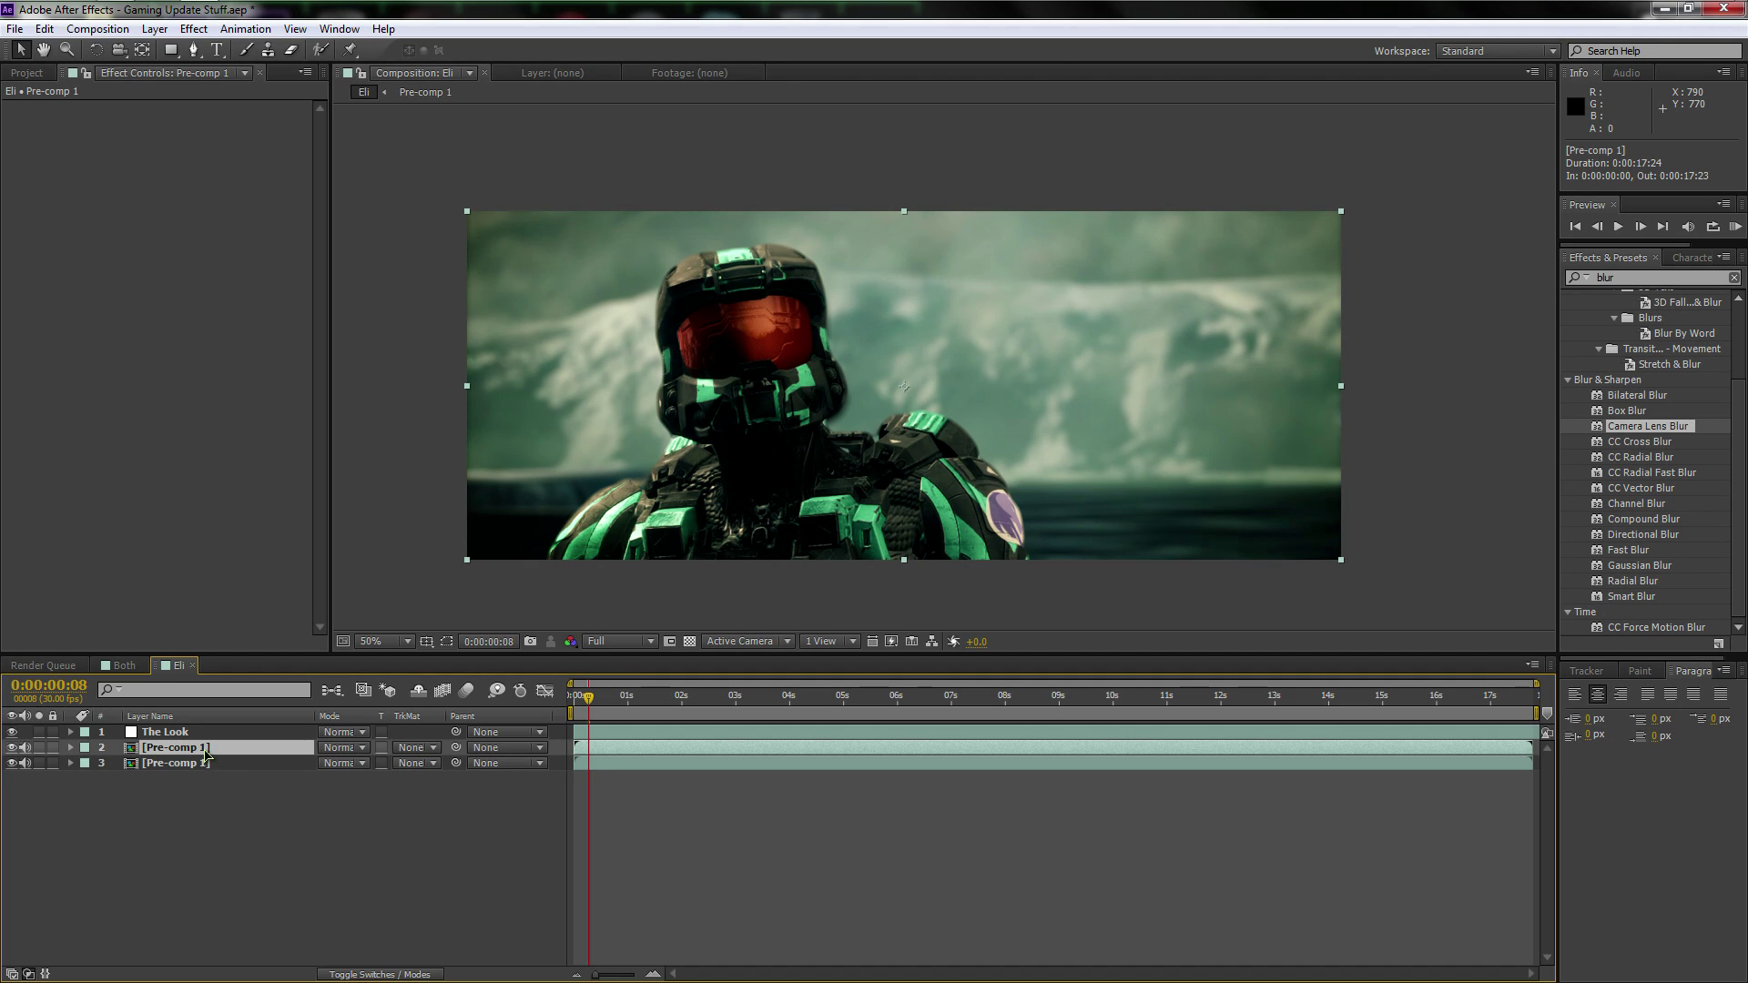
left_click(342, 748)
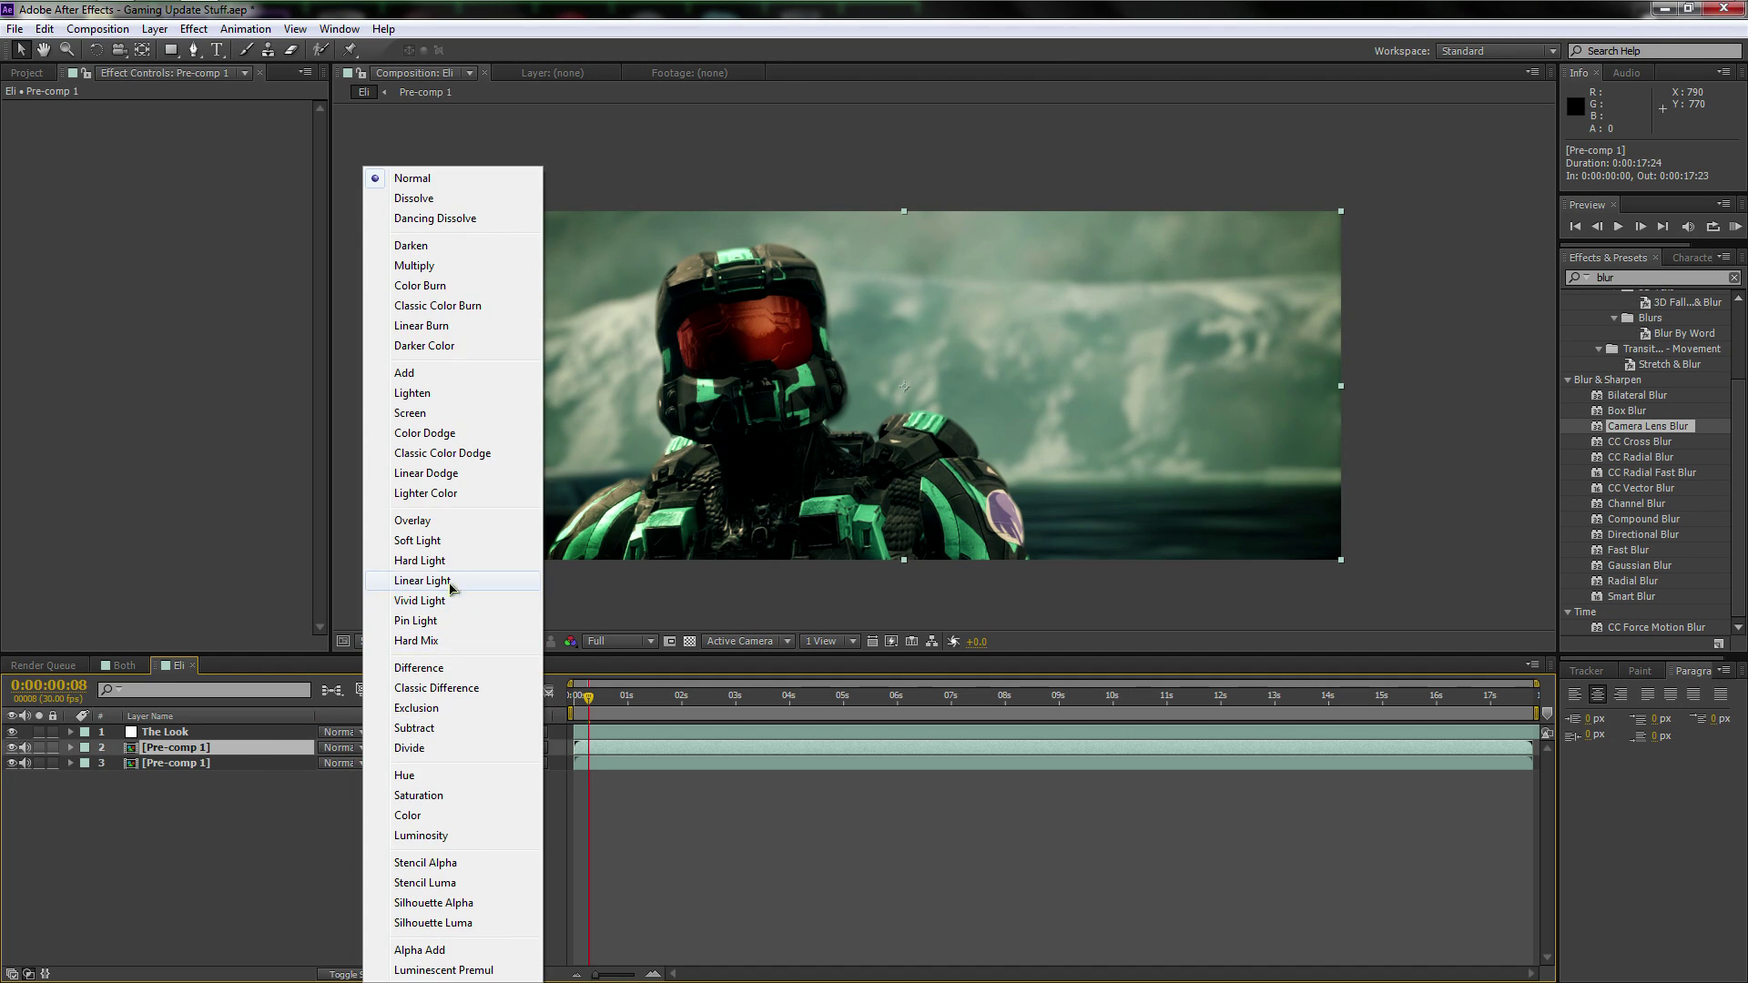
left_click(428, 540)
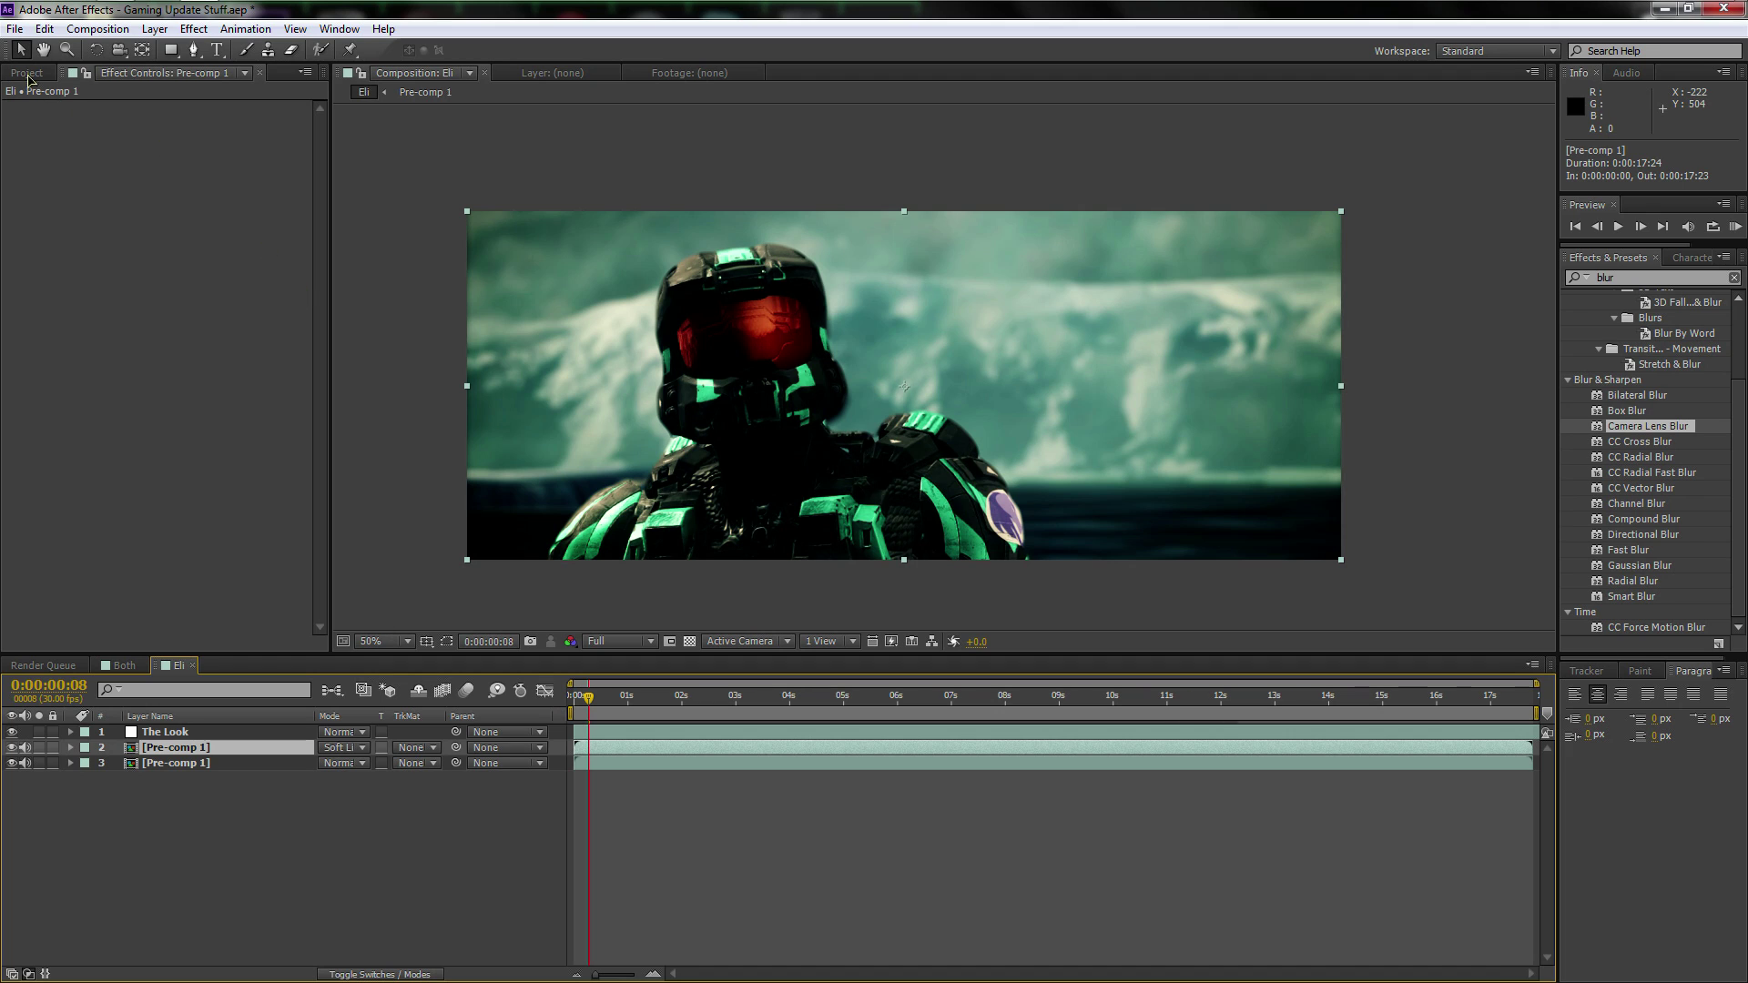
- Examine the Hue/Saturation, Camera Lens Blur and Curves settings on the Both composition's Soft Contrast layer and their effect on the image
left_click(122, 665)
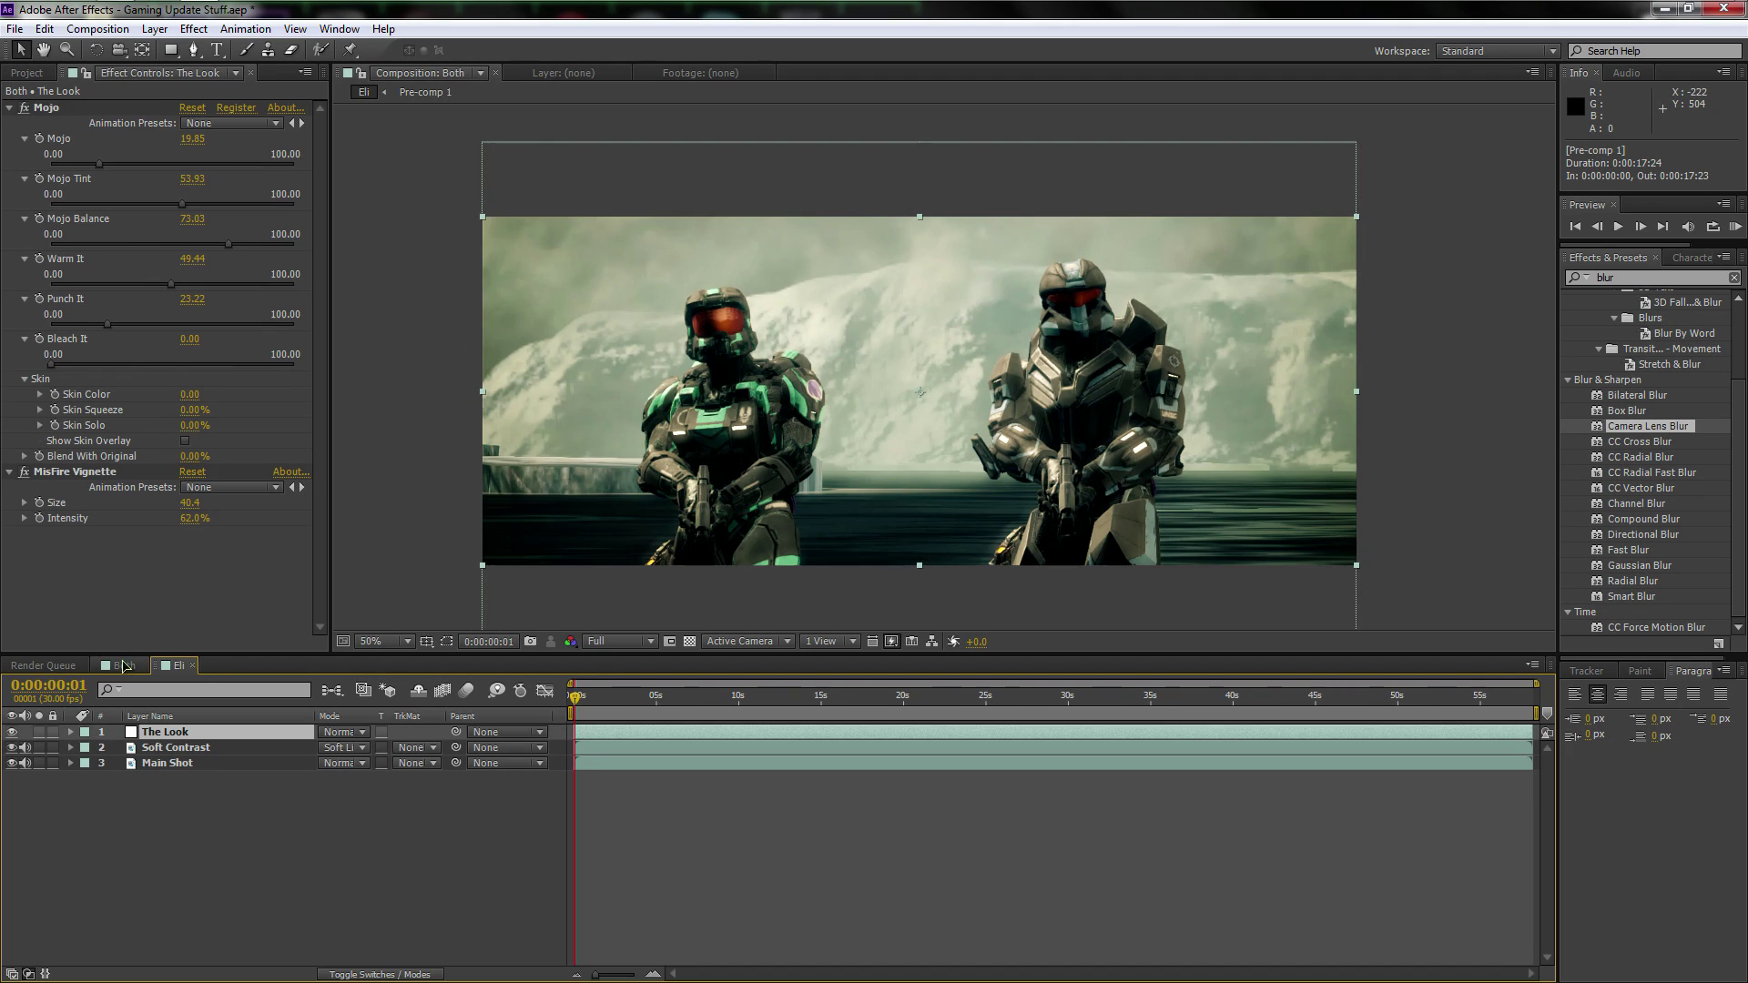
left_click(176, 747)
left_click(96, 239)
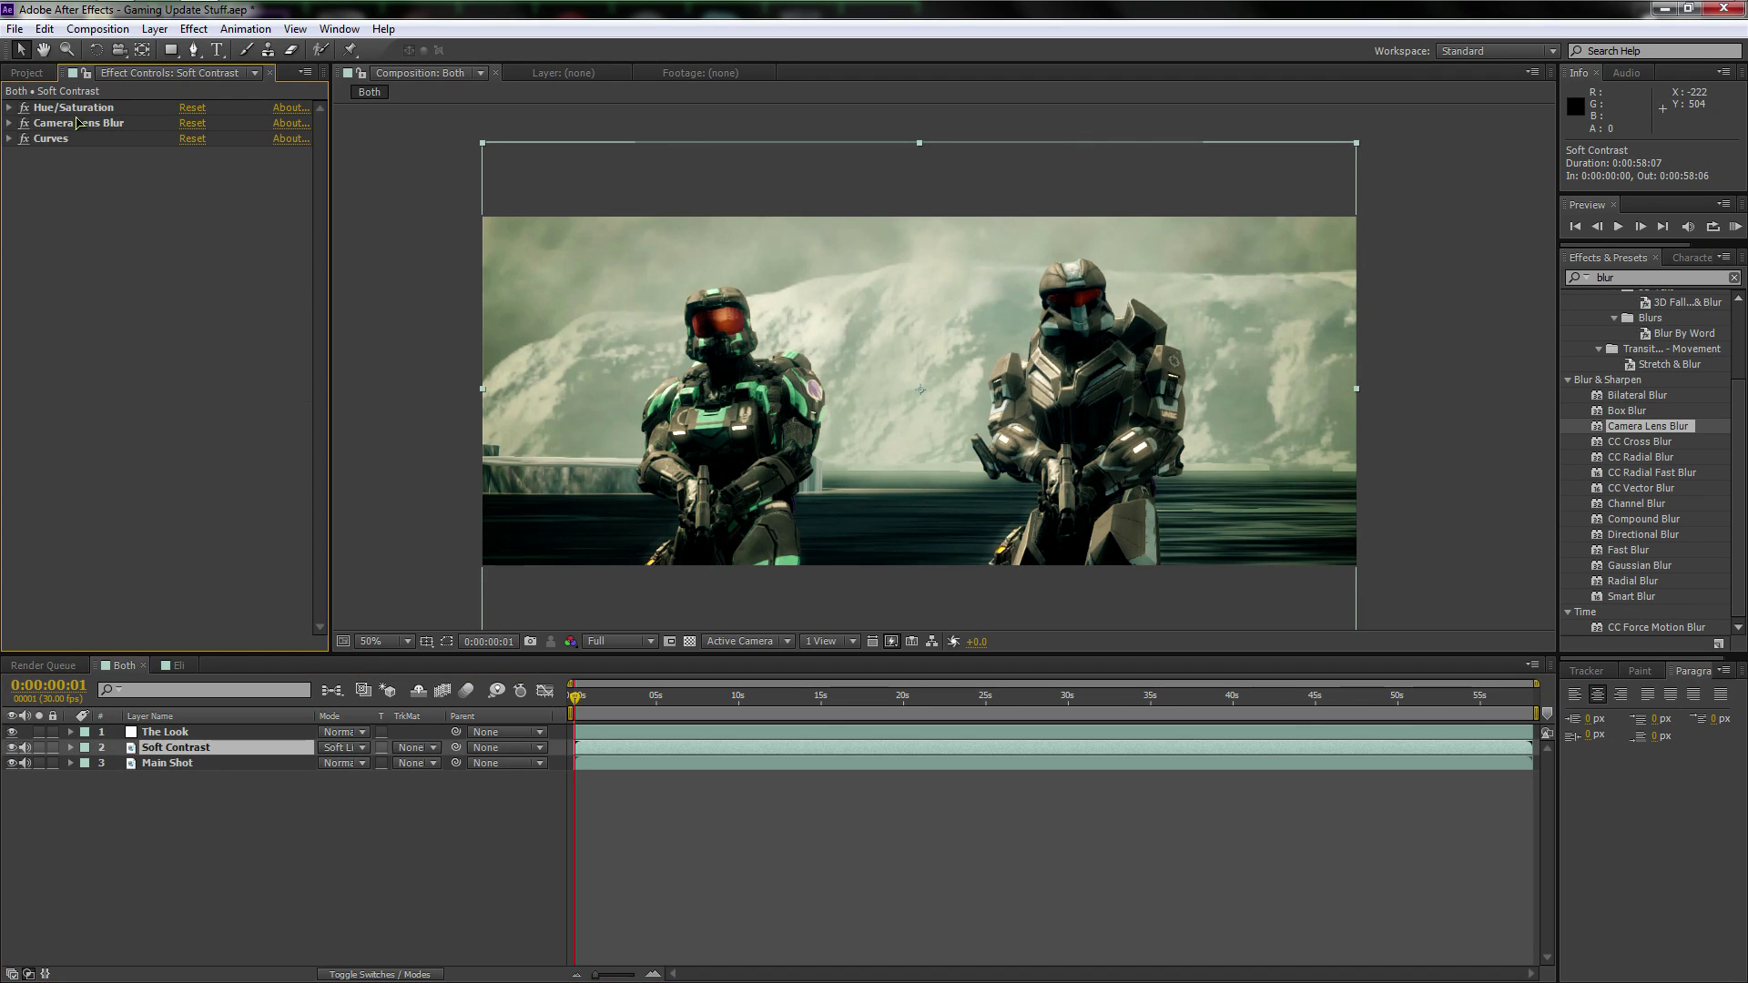
left_click(78, 109)
left_click(72, 141, "shift")
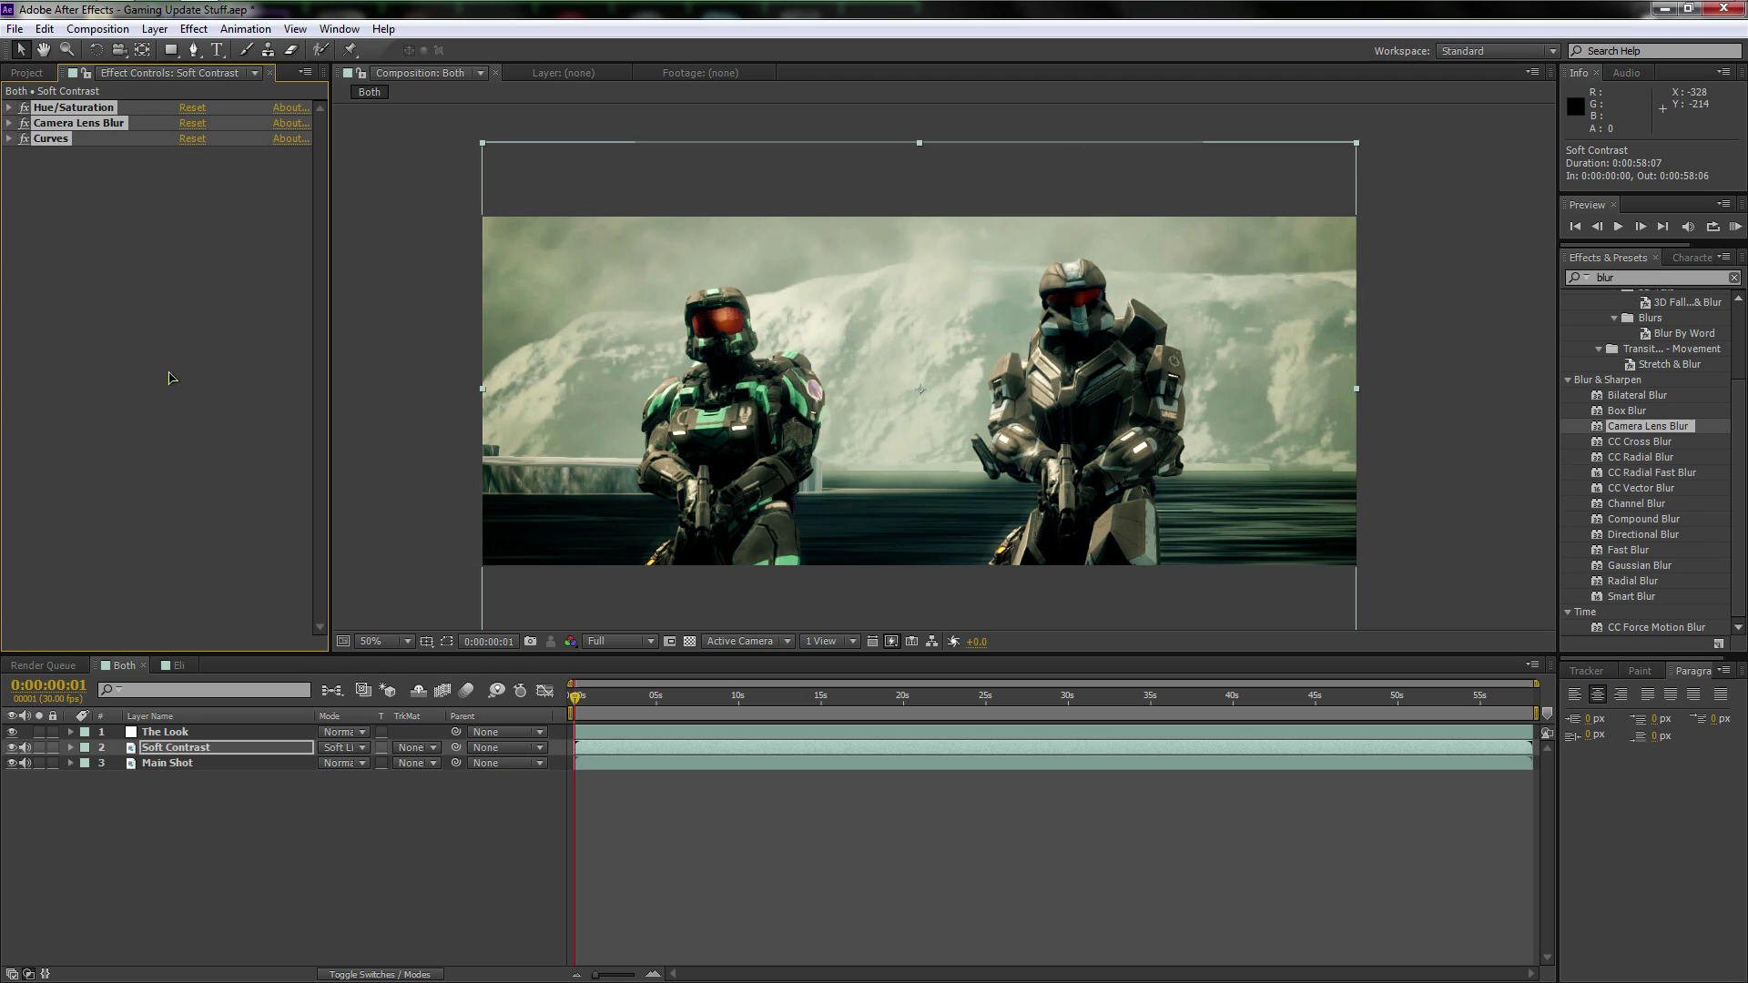
left_click(9, 109)
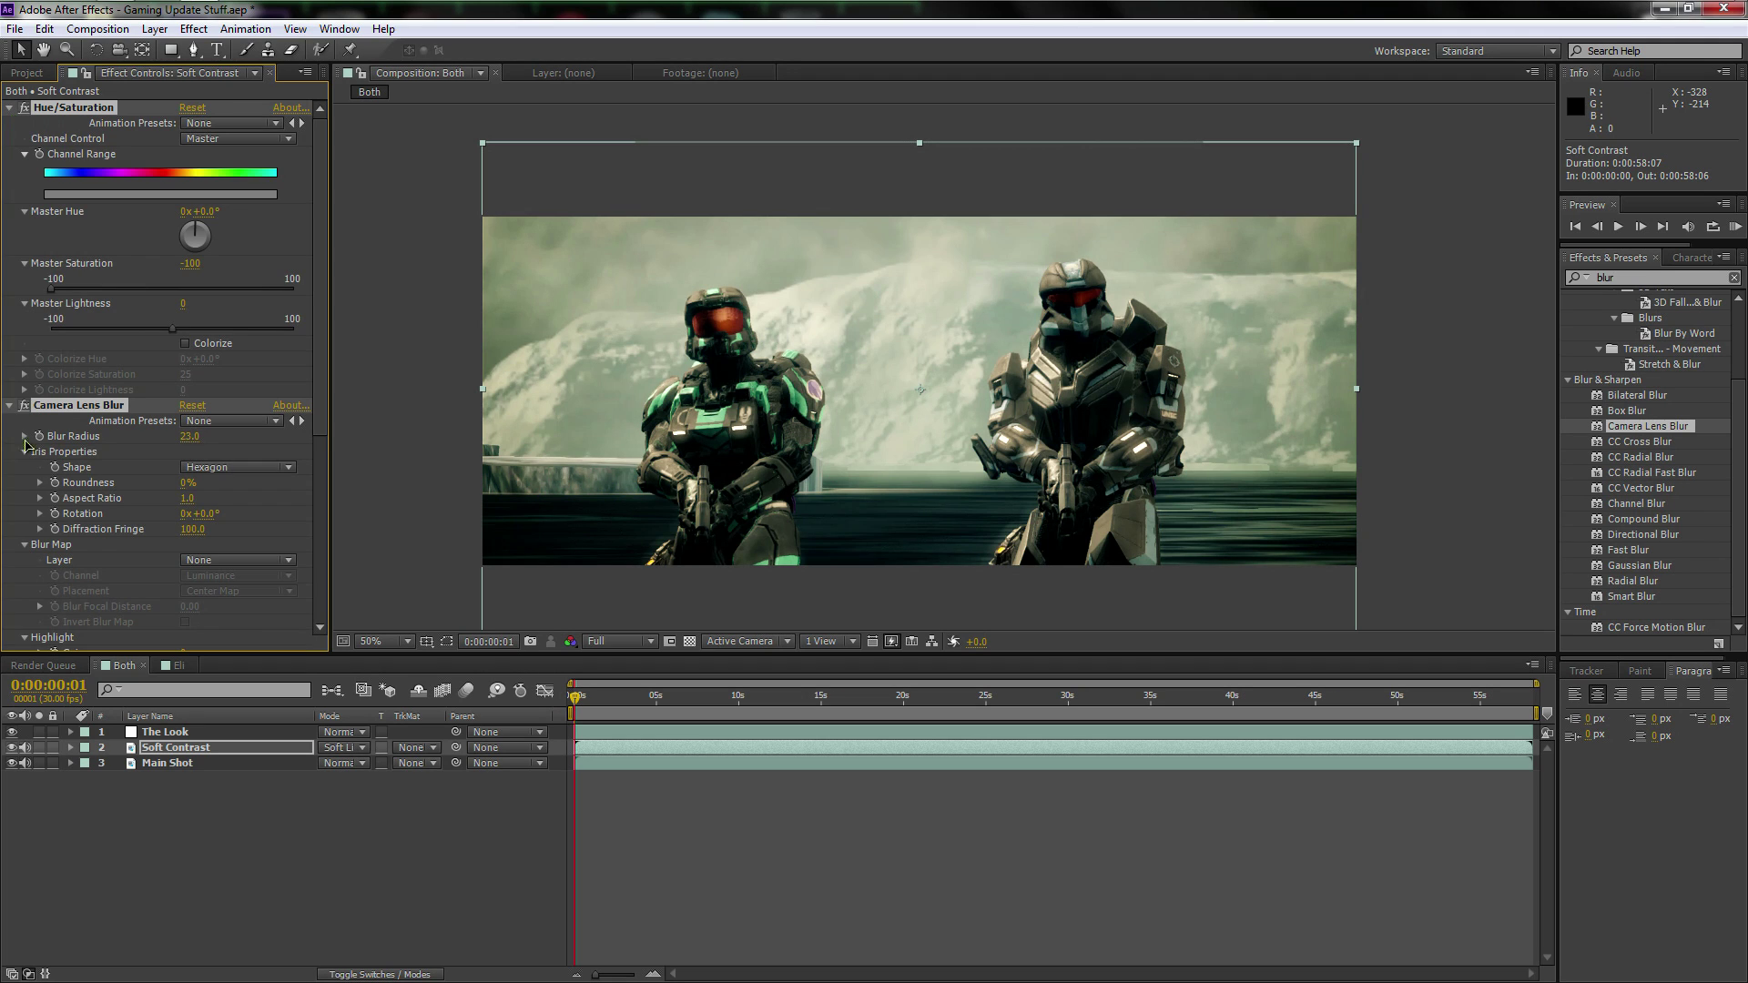
scroll(80, 382, "down", 1)
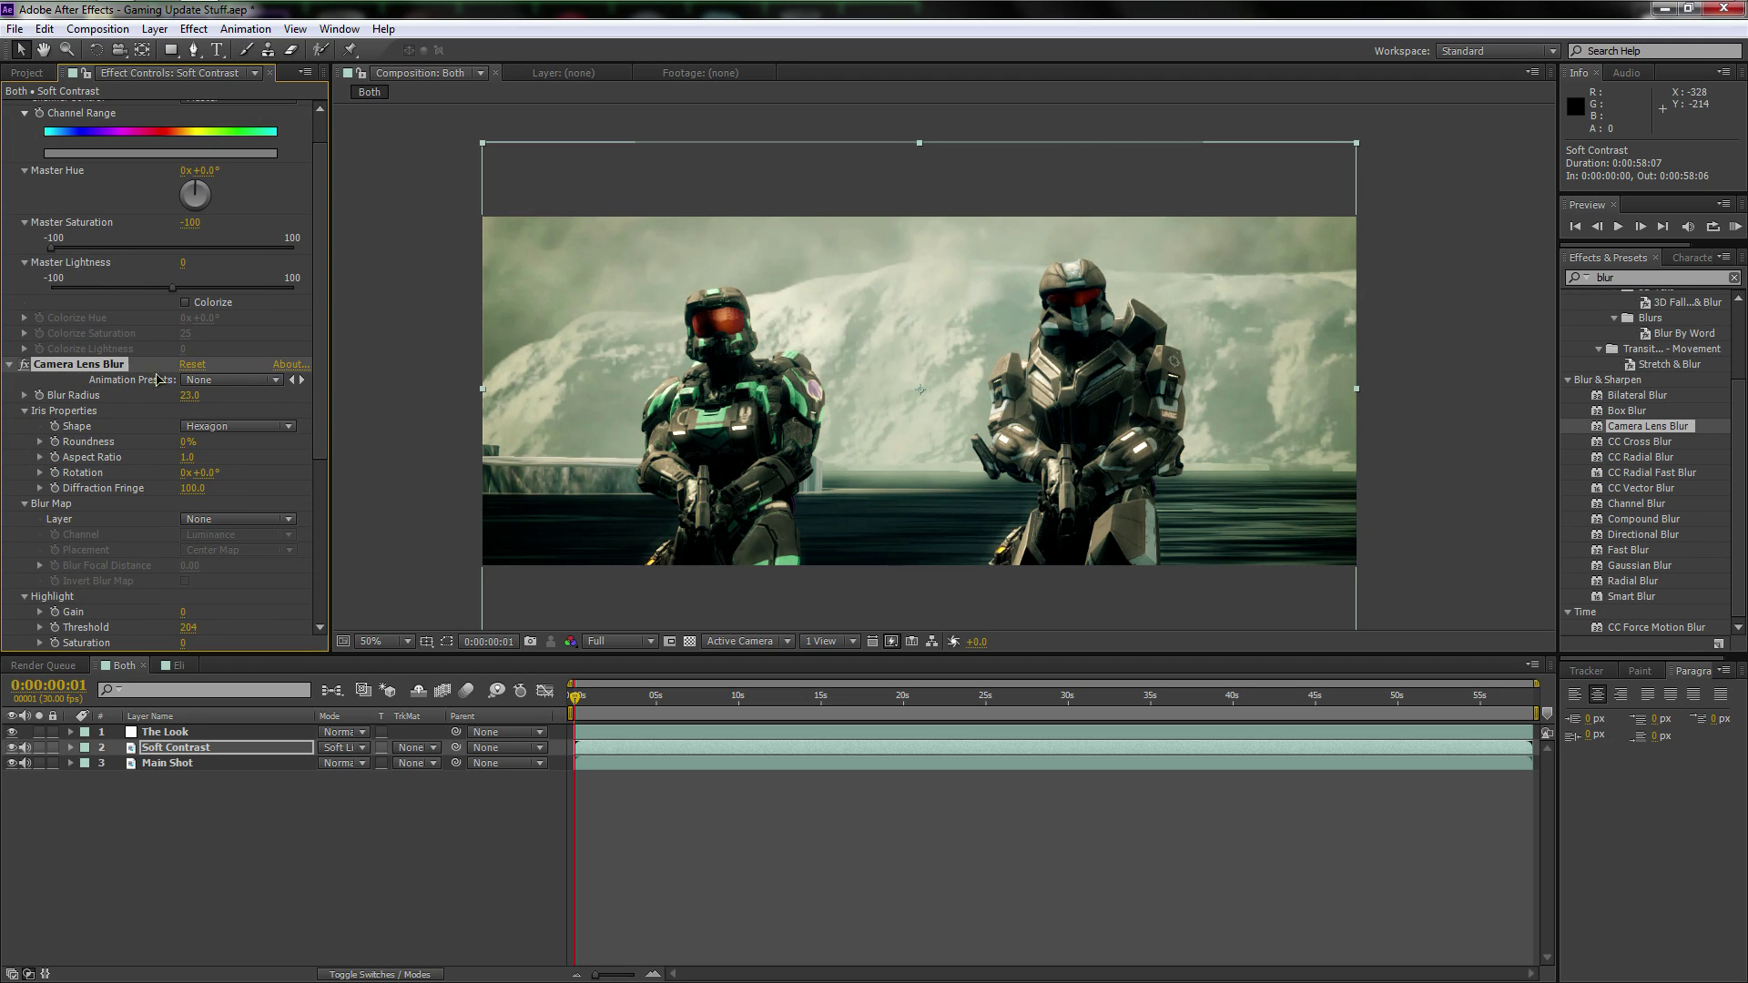
scroll(263, 335, "down", 7)
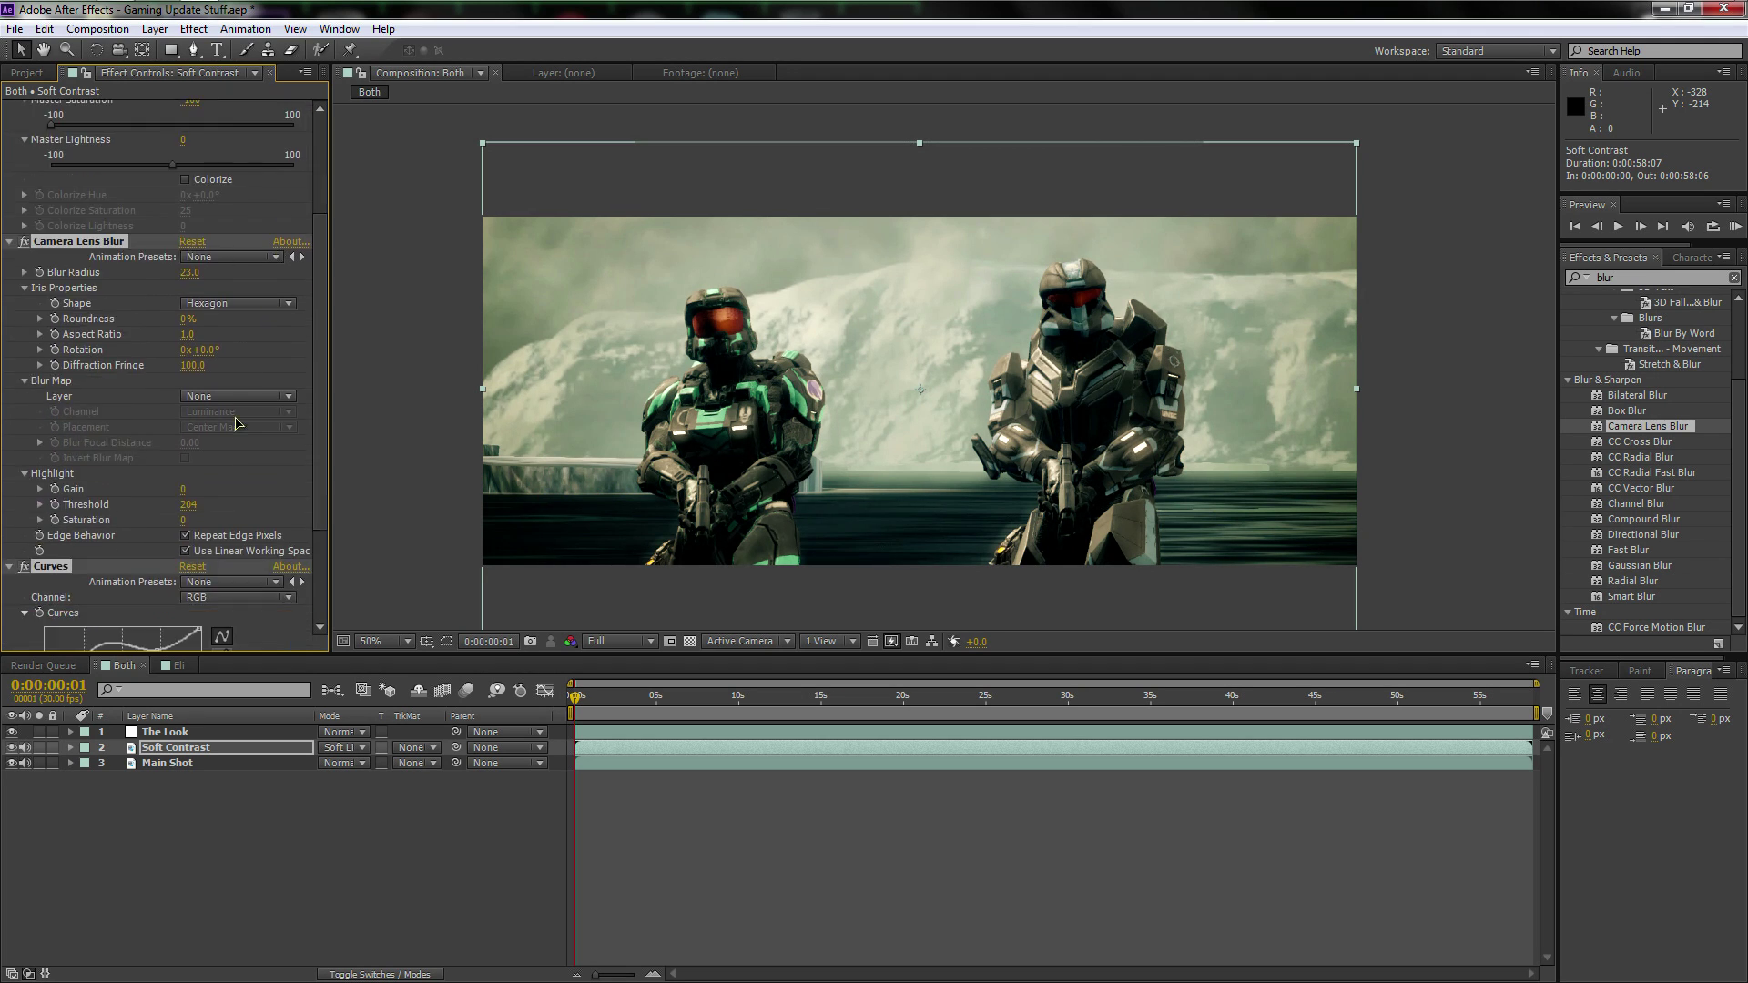
scroll(305, 382, "up", 8)
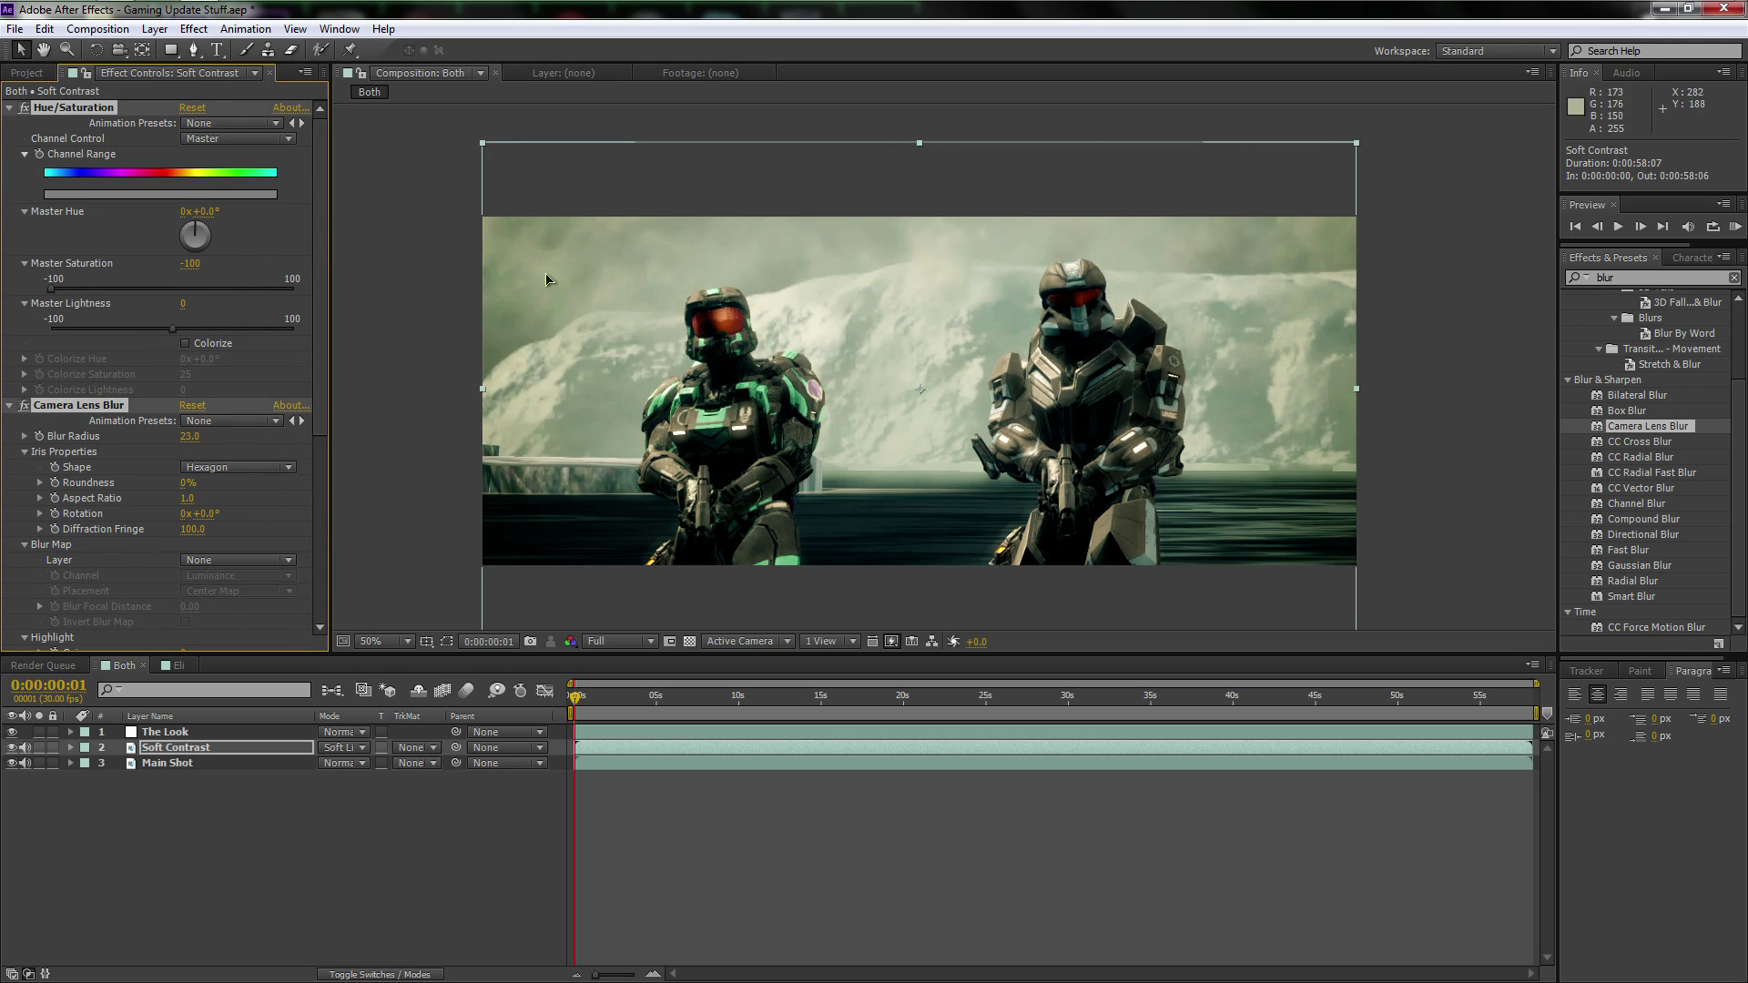
scroll(956, 355, "up", 2)
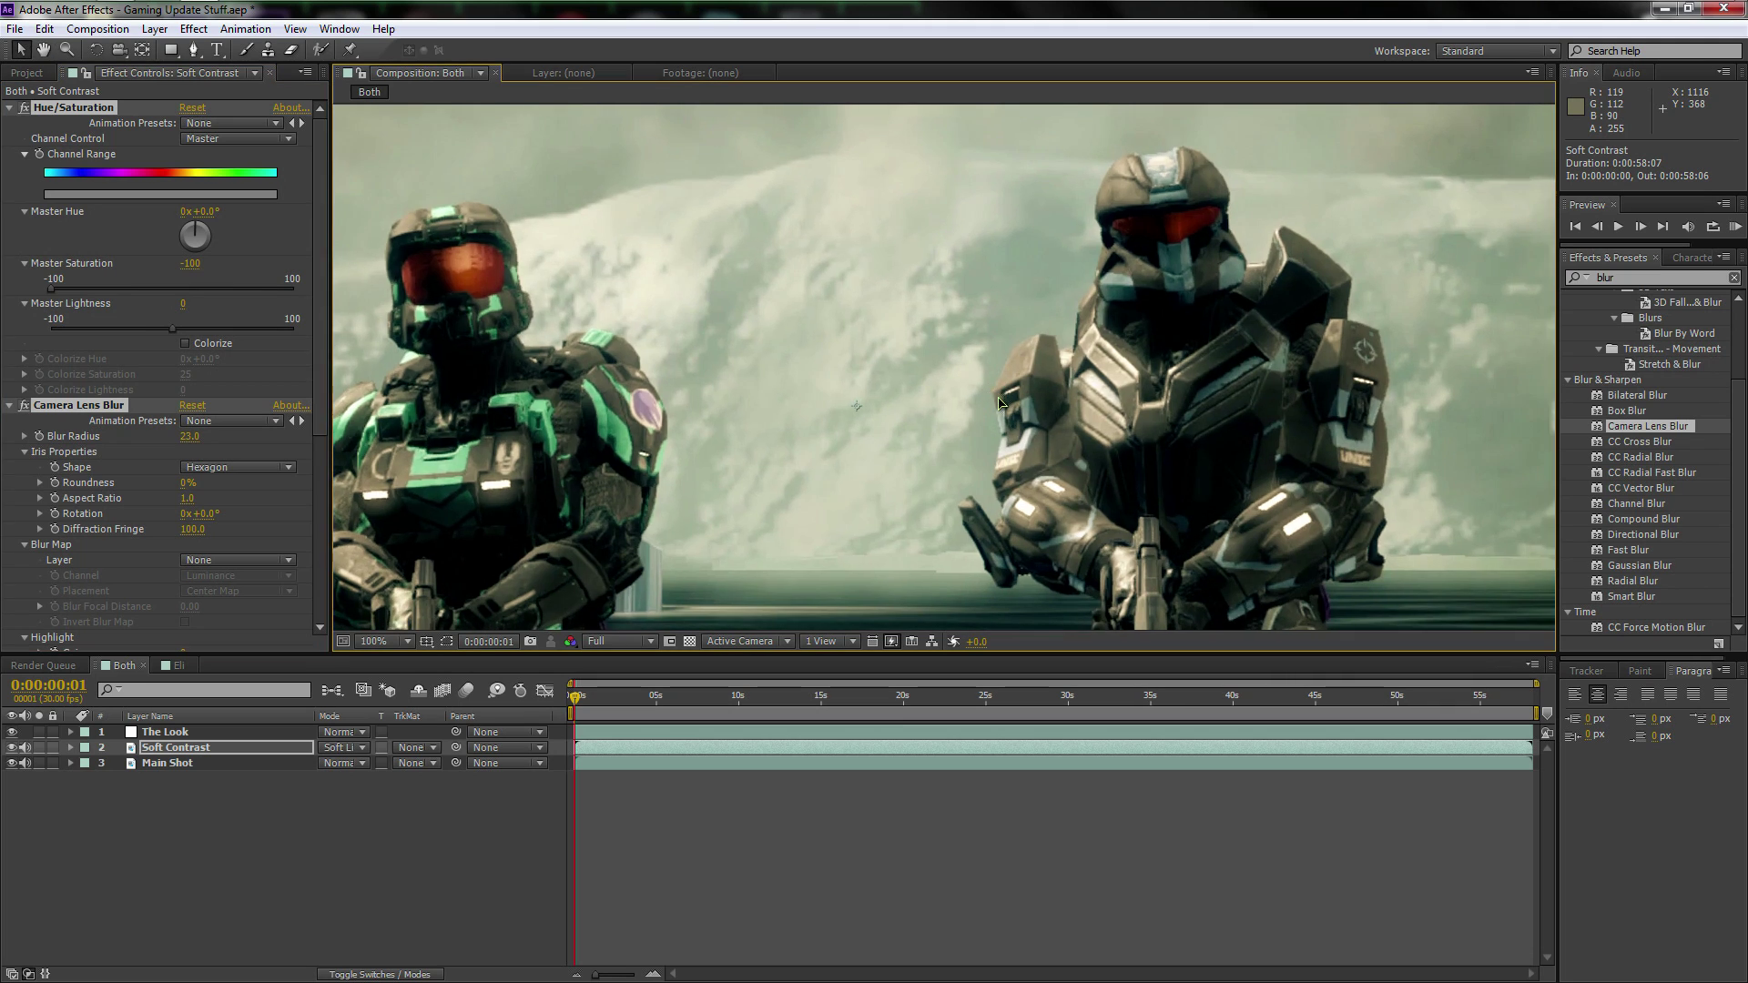
- Review the Soft Contrast layer's Camera Lens Blur and Curves settings in the Both composition, and reveal the layer's opacity
scroll(955, 365, "down", 2)
key("v")
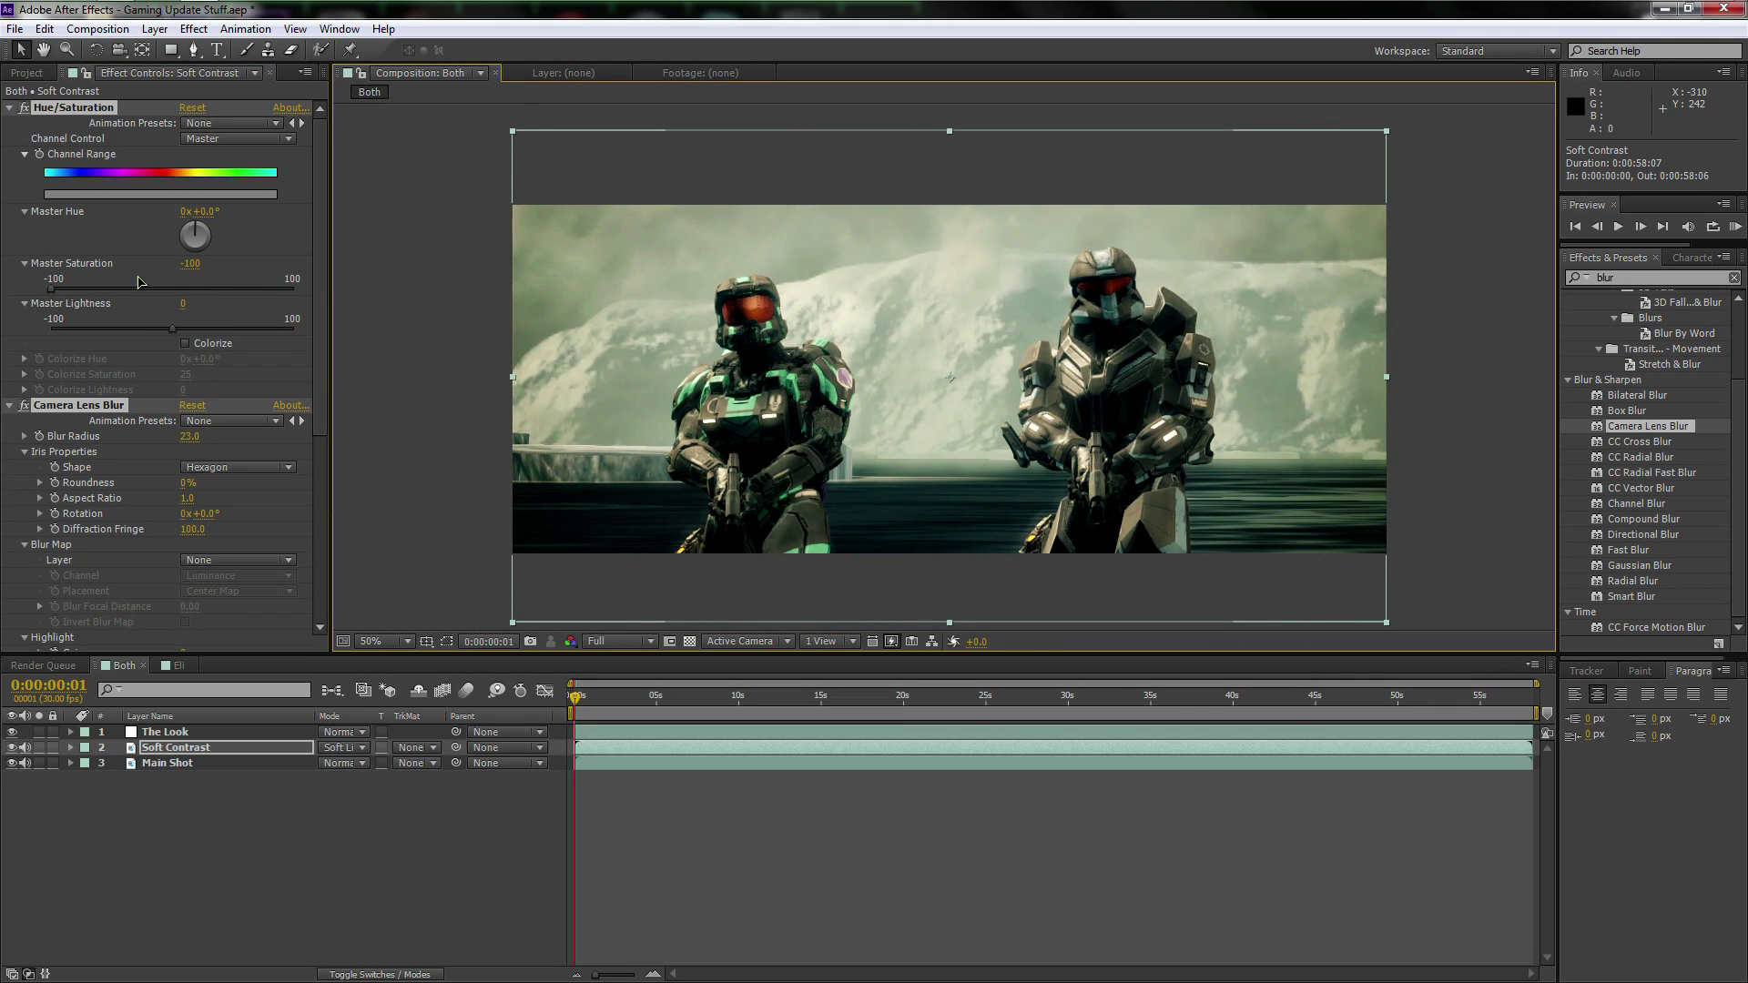
left_click(182, 764)
left_click(177, 747)
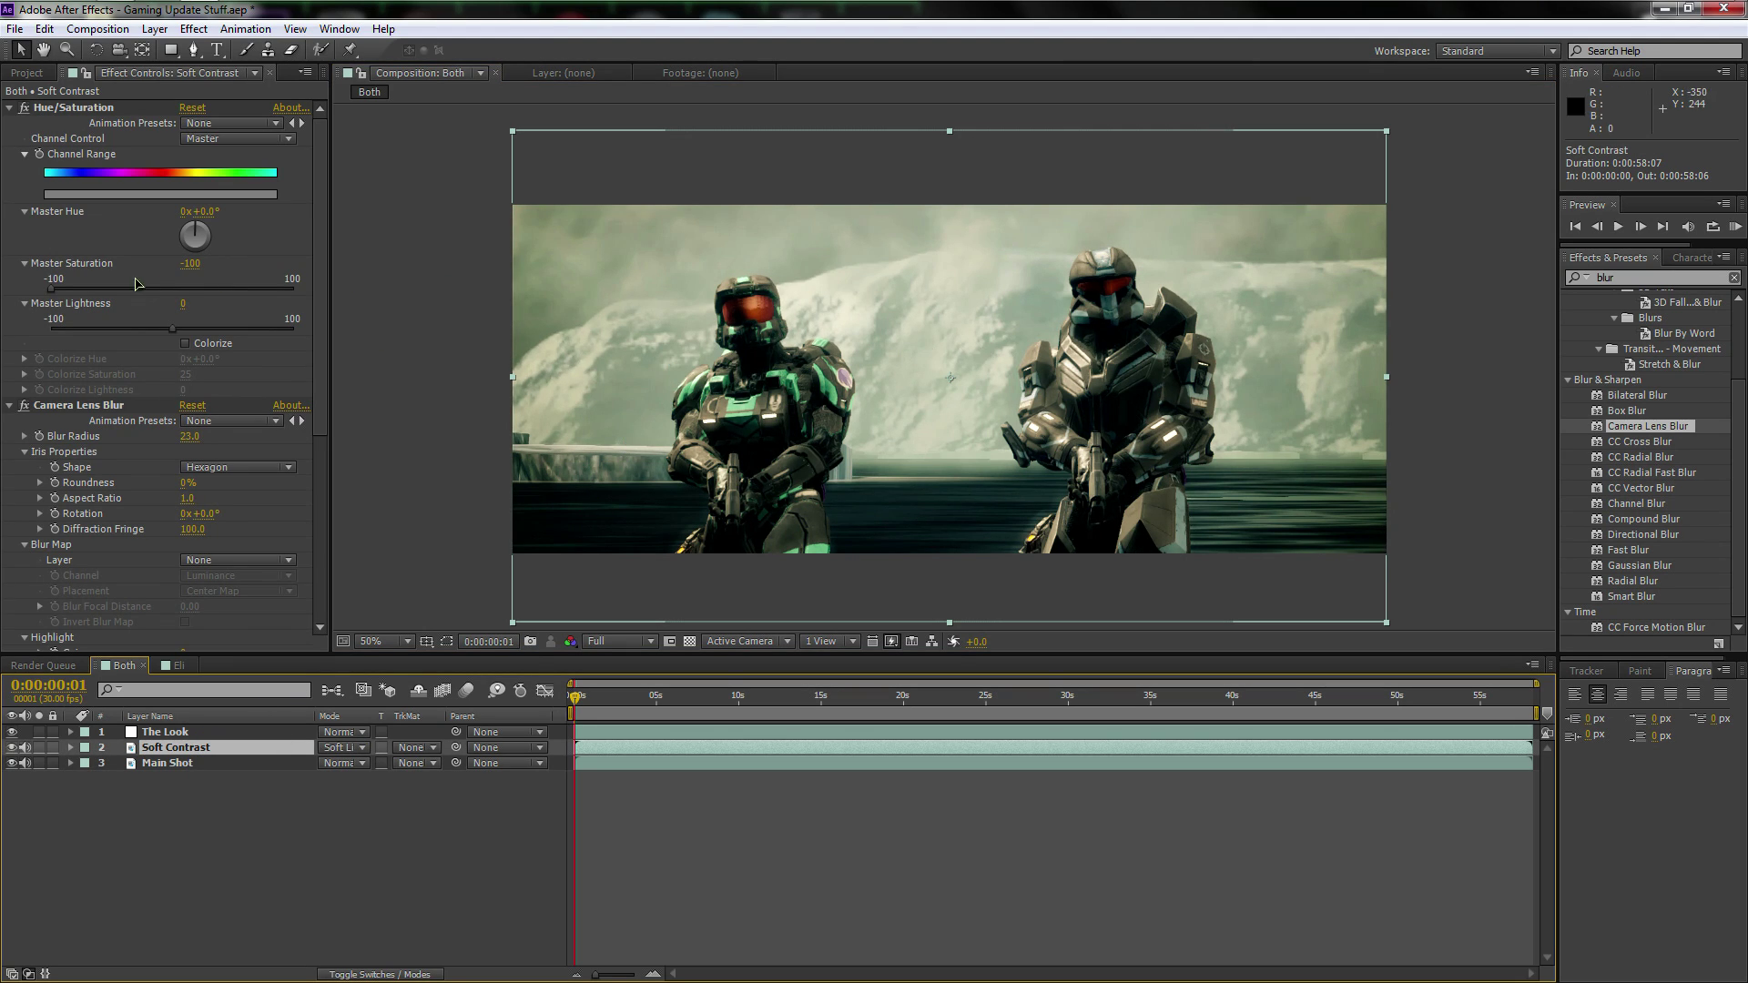
scroll(165, 355, "down", 3)
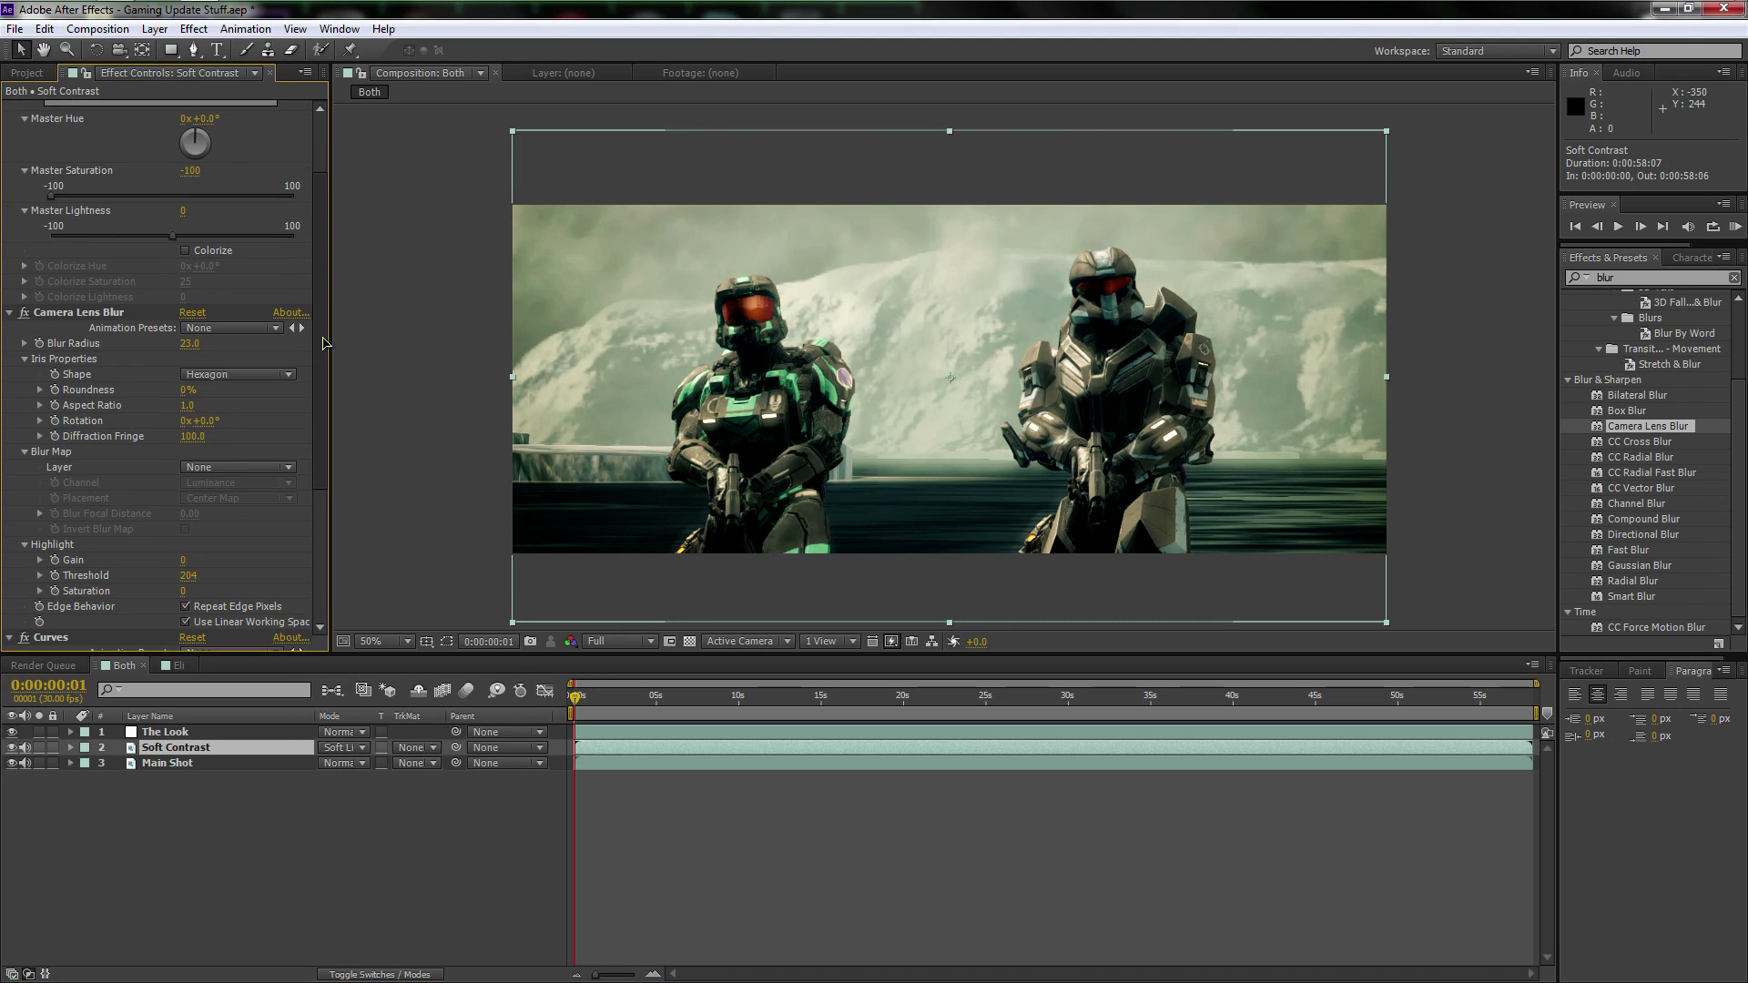
left_click(98, 296)
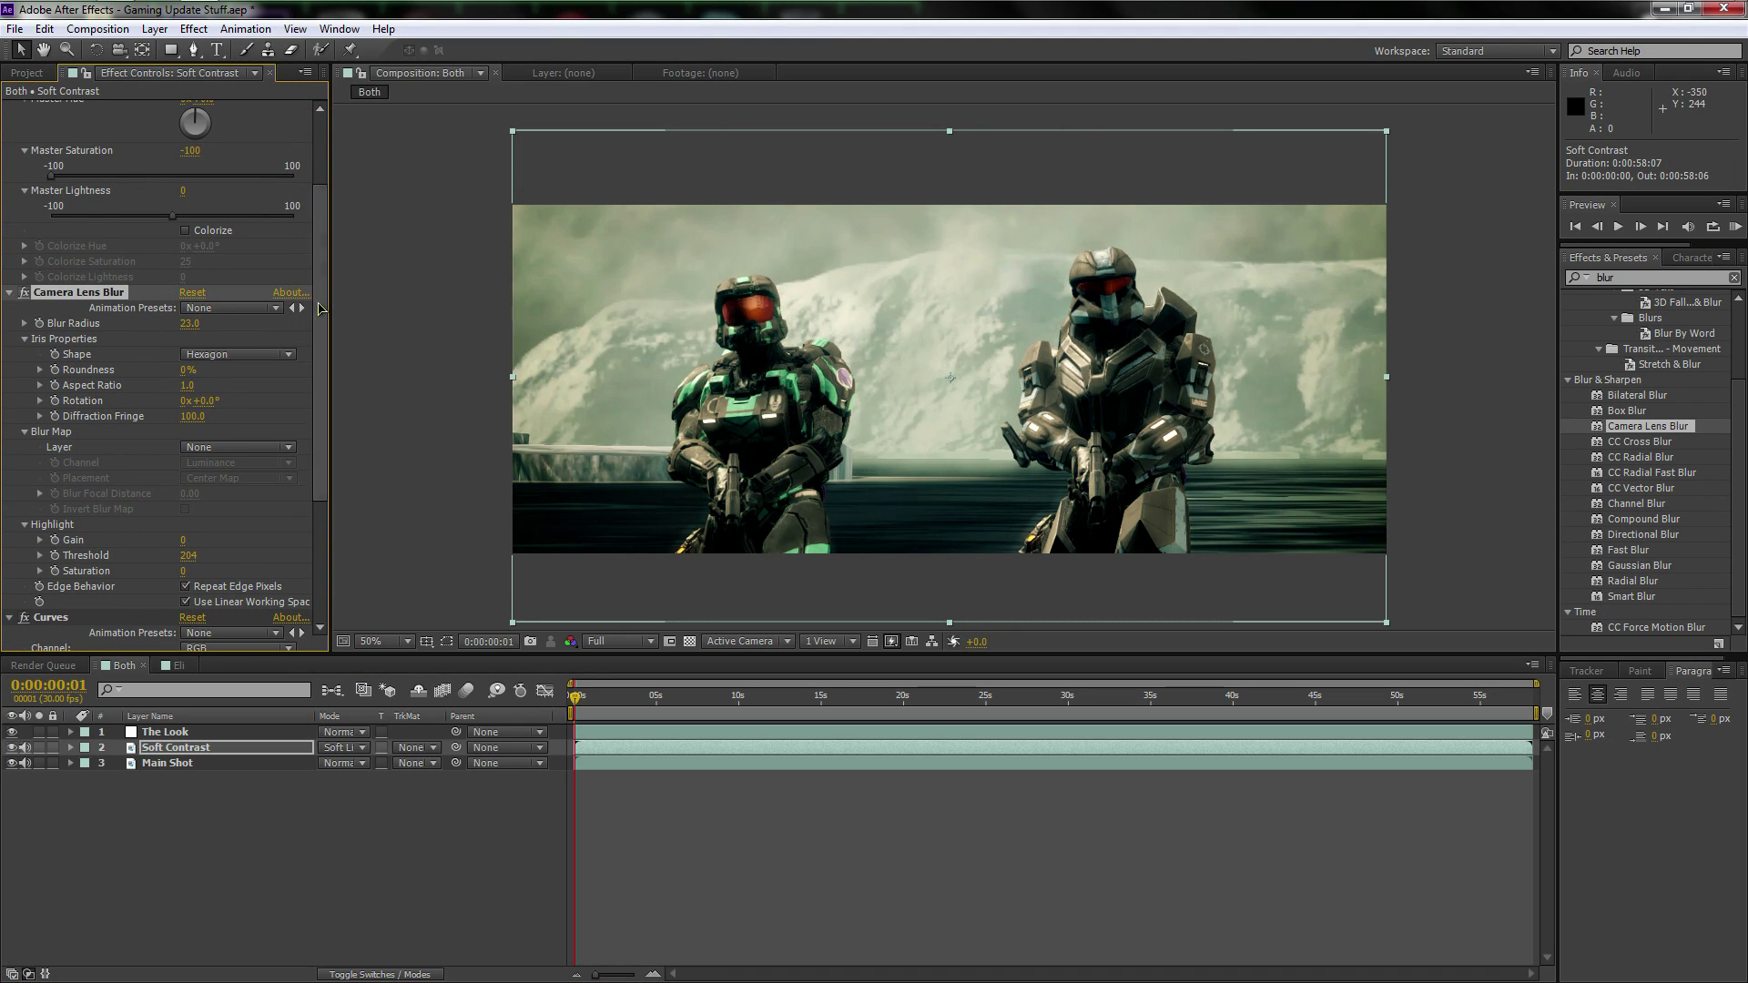
left_click(313, 334)
scroll(126, 411, "down", 5)
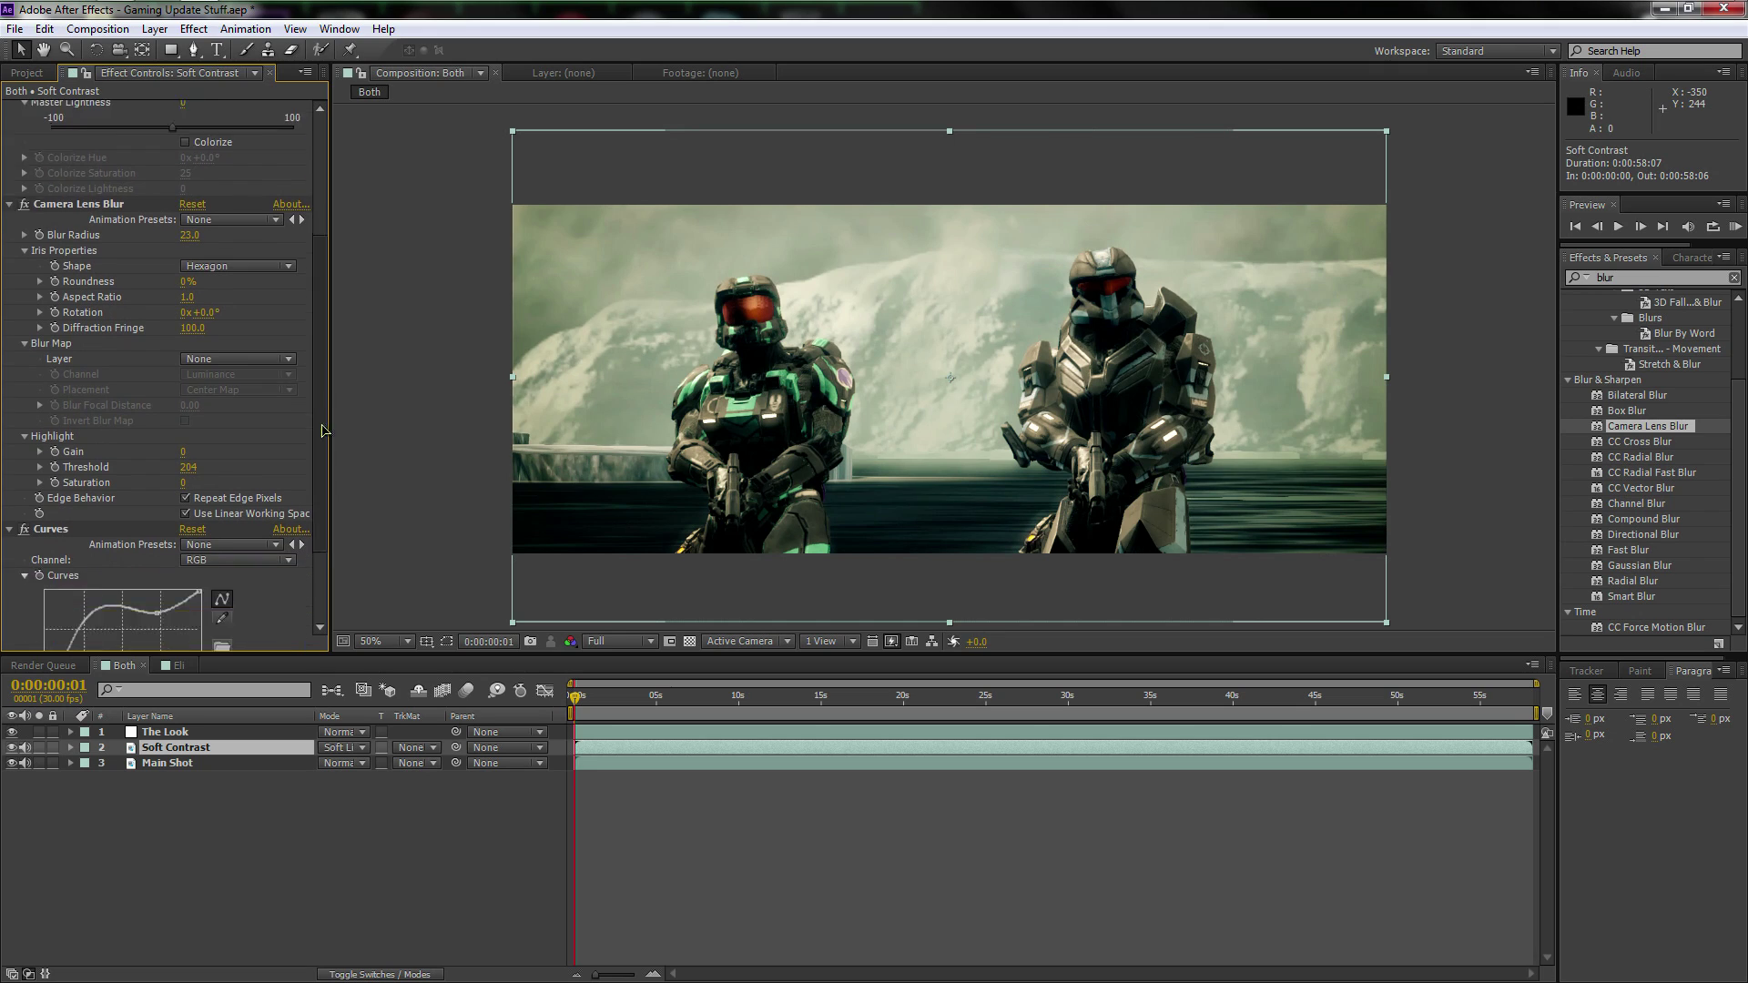
left_click(52, 417)
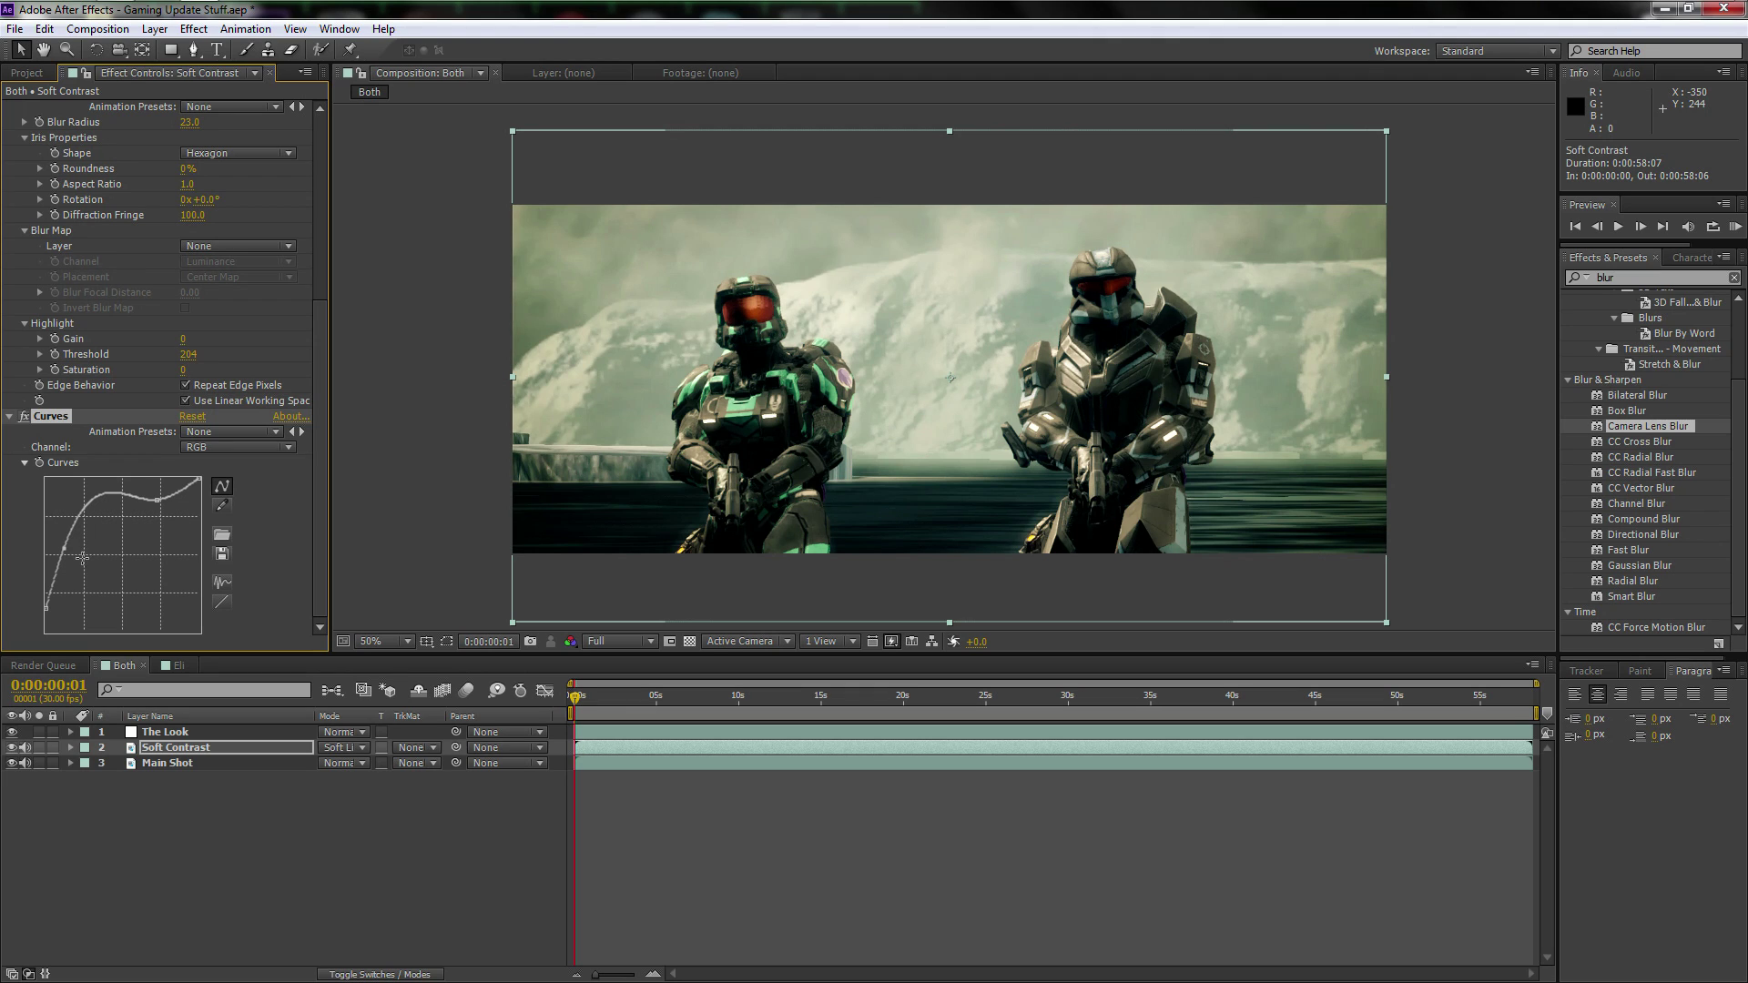
left_click(264, 755)
key("t")
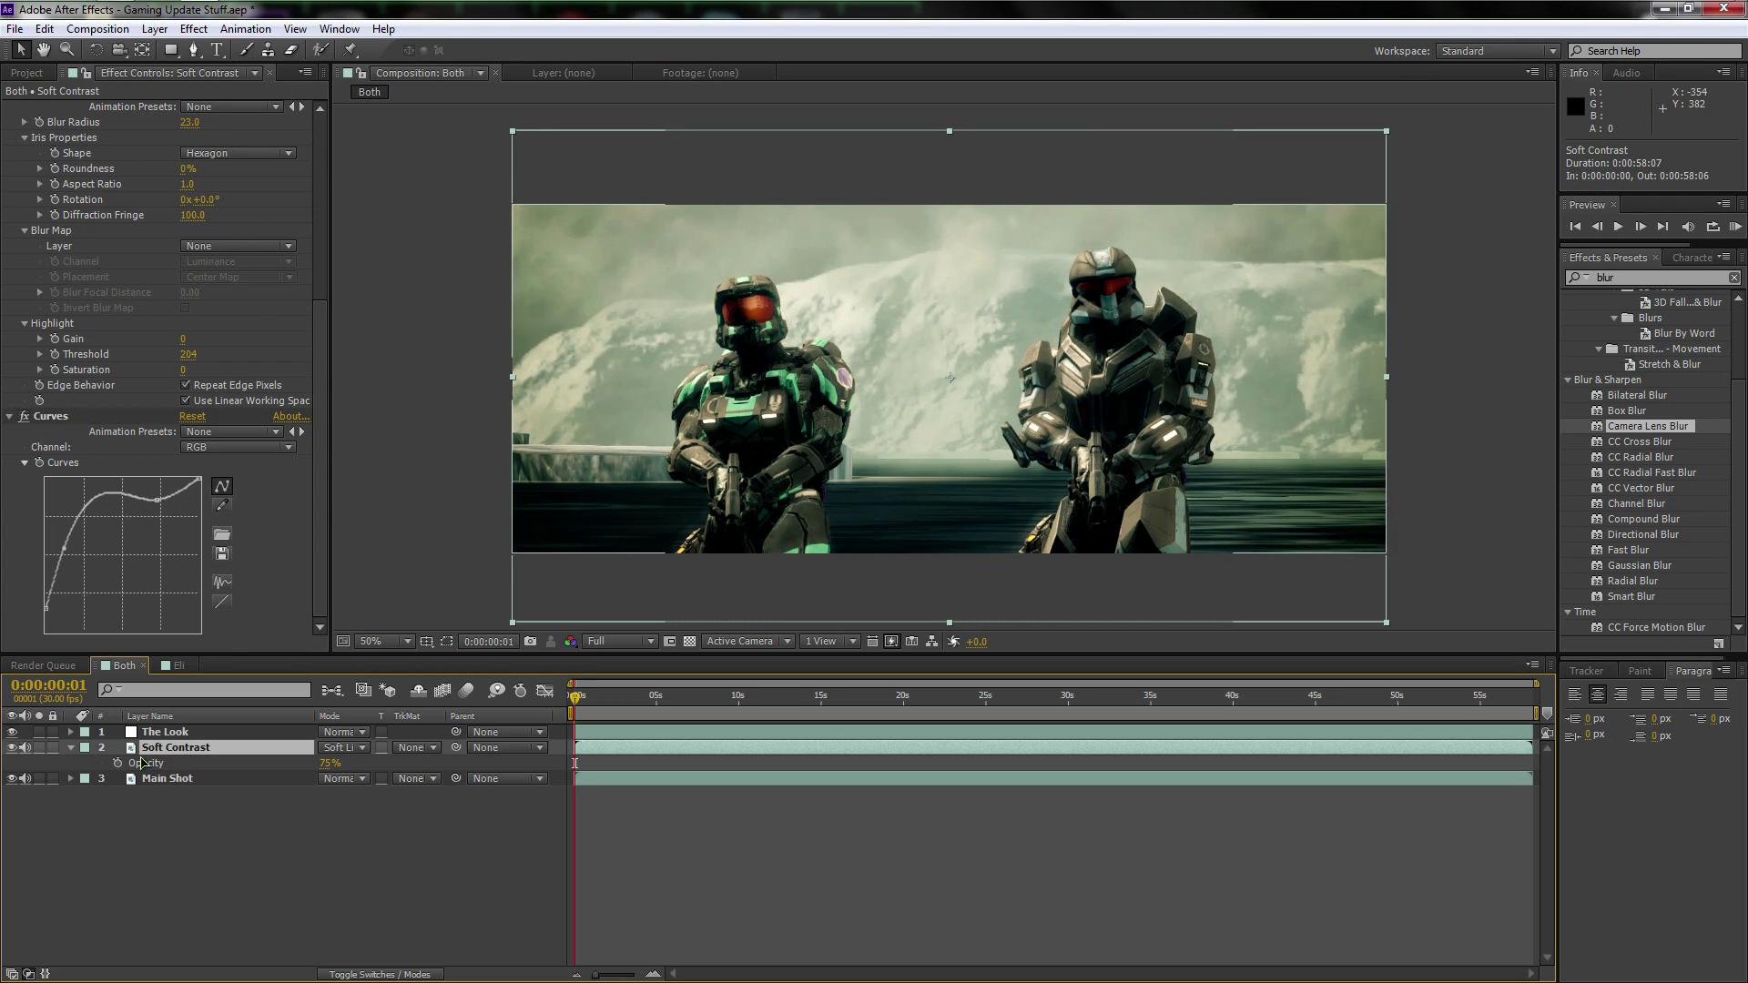
- Apply Hue/Saturation to the upper Pre-comp 1 layer in the Eli composition and set Master Saturation to -100
left_click(168, 667)
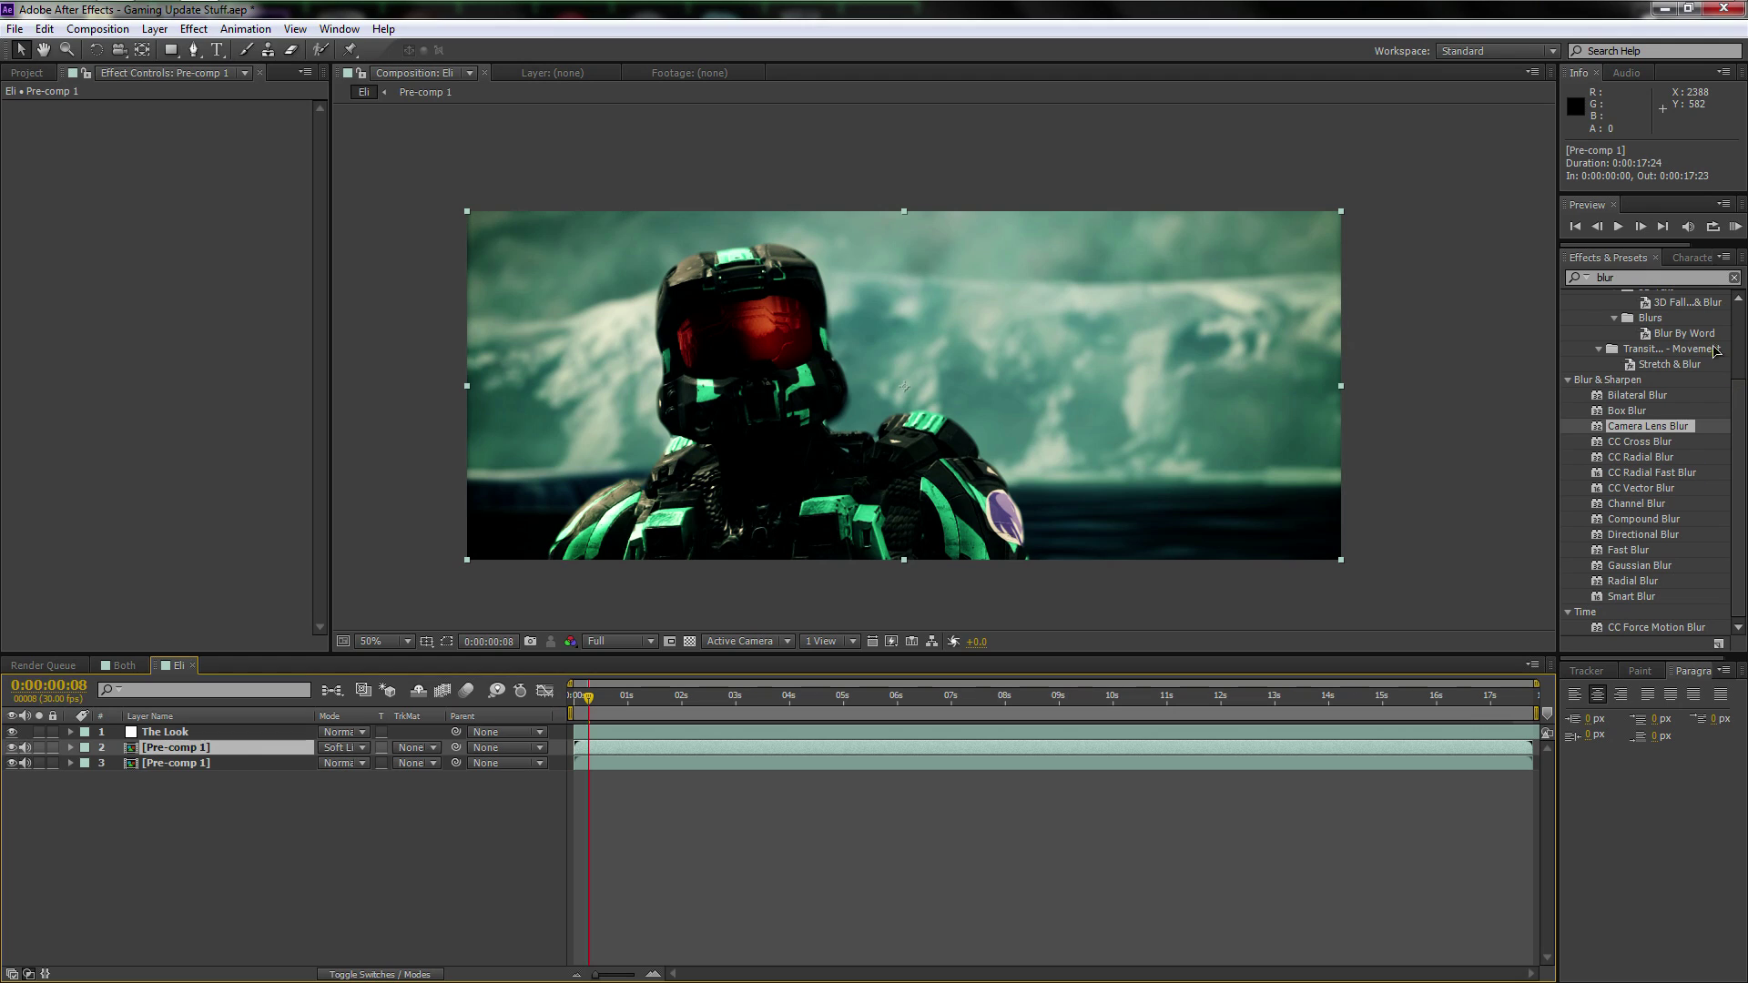
left_click(1630, 278)
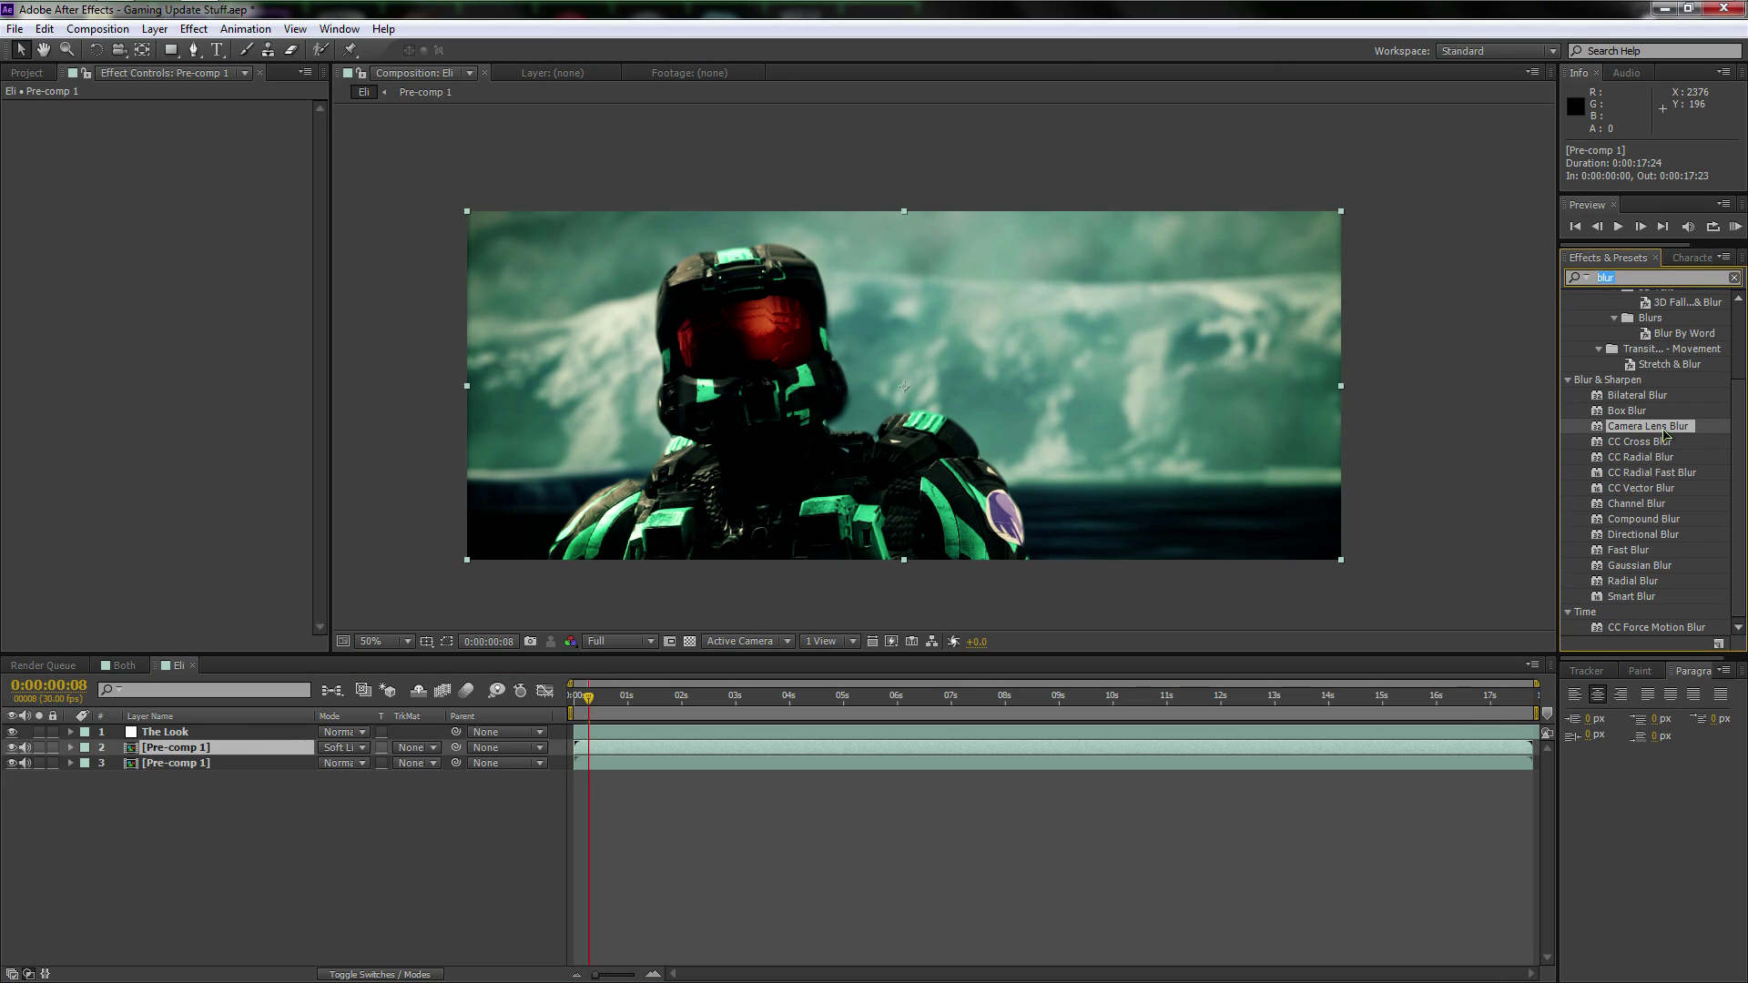
type("sat")
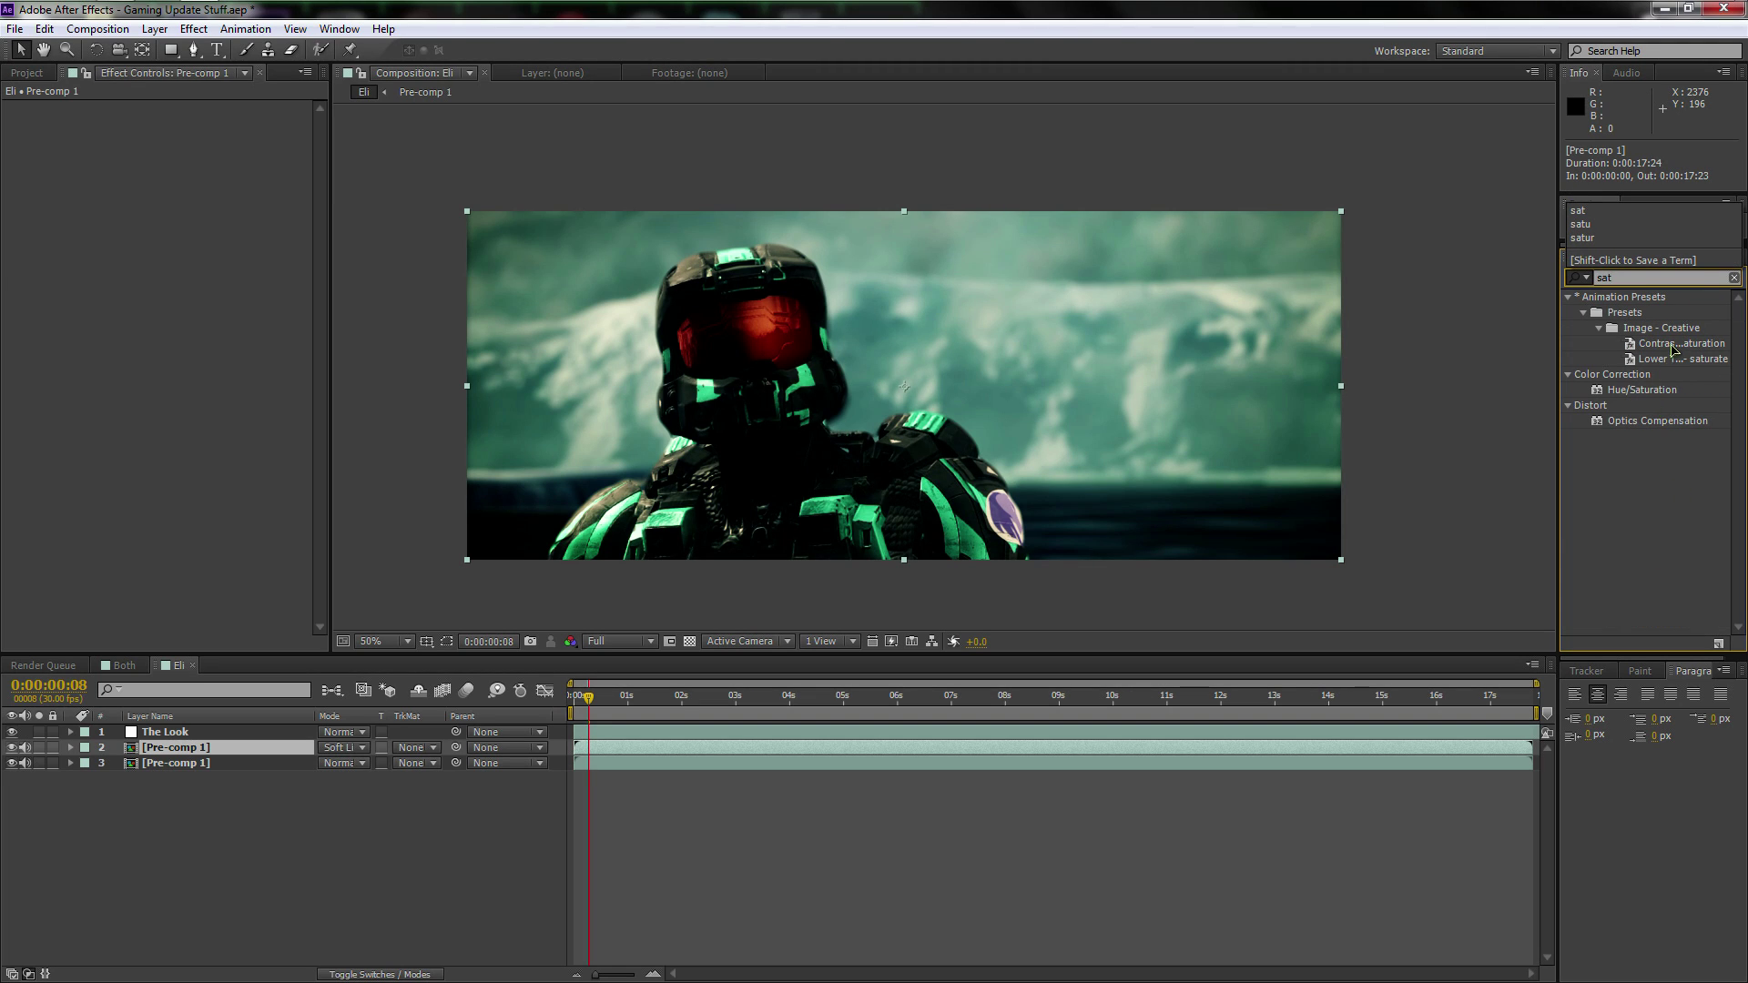
left_click_drag(1643, 390, 223, 748)
left_click_drag(173, 290, 50, 289)
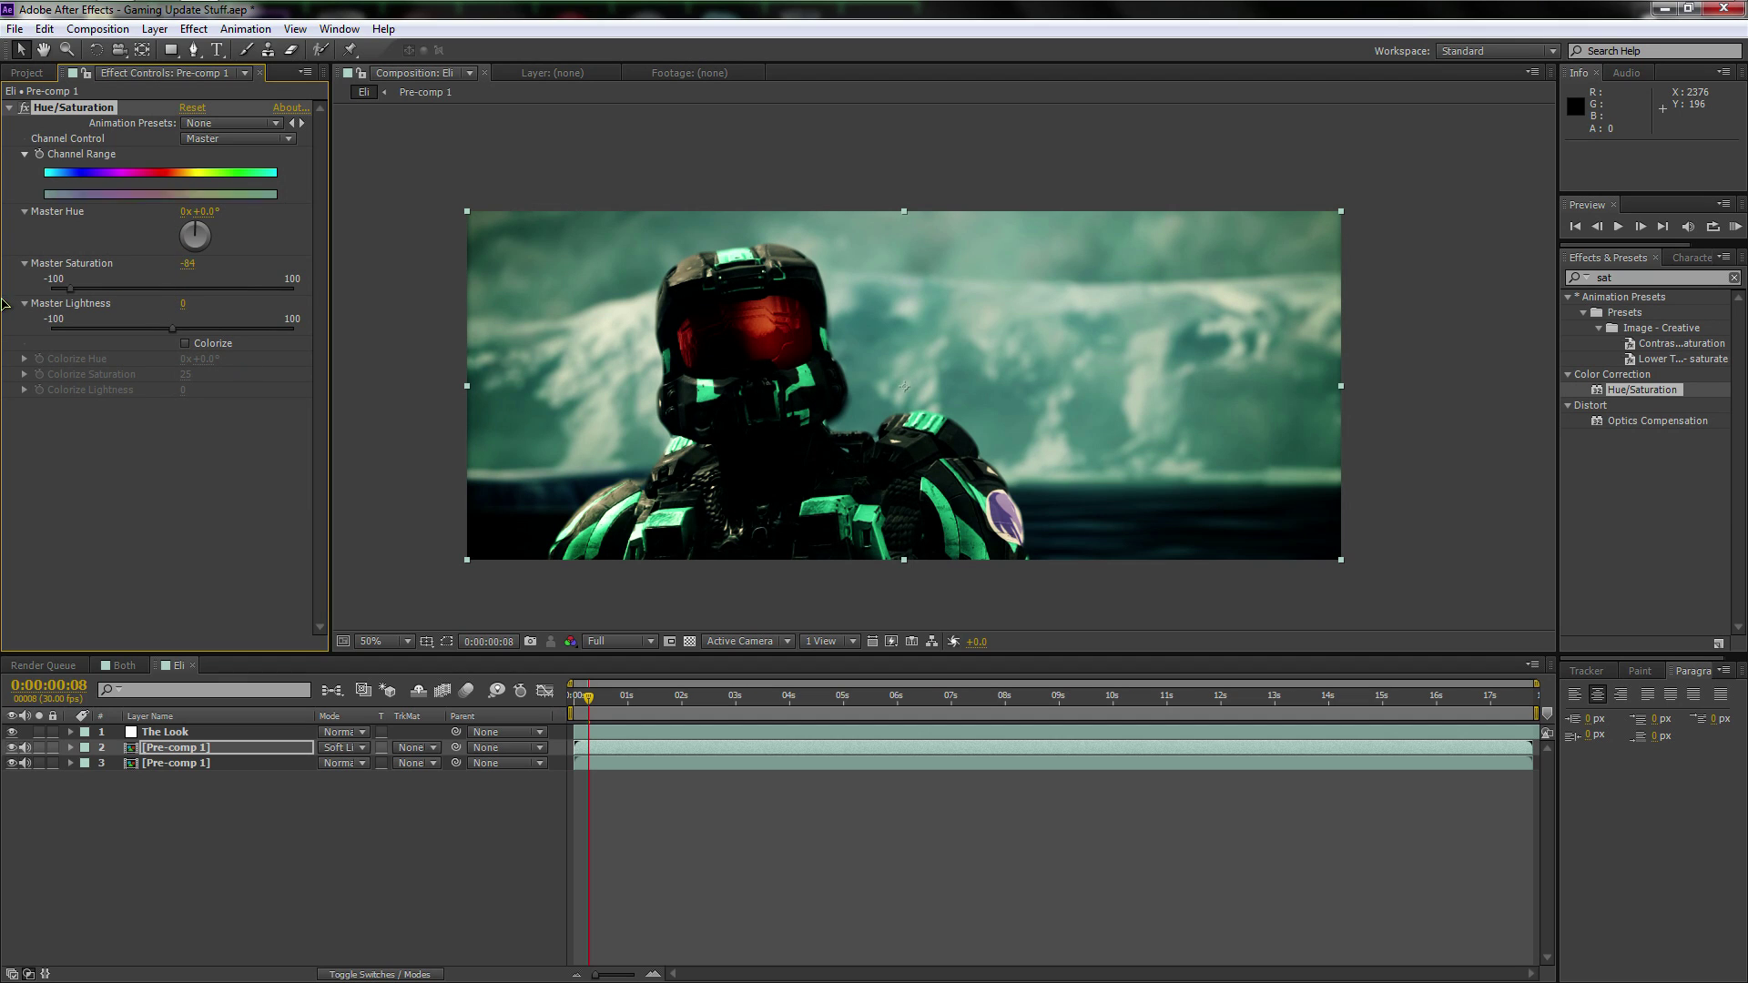
- Apply Fast Blur to the upper Pre-comp 1 layer with Repeat Edge Pixels enabled and Blurriness at 75
left_click(1689, 282)
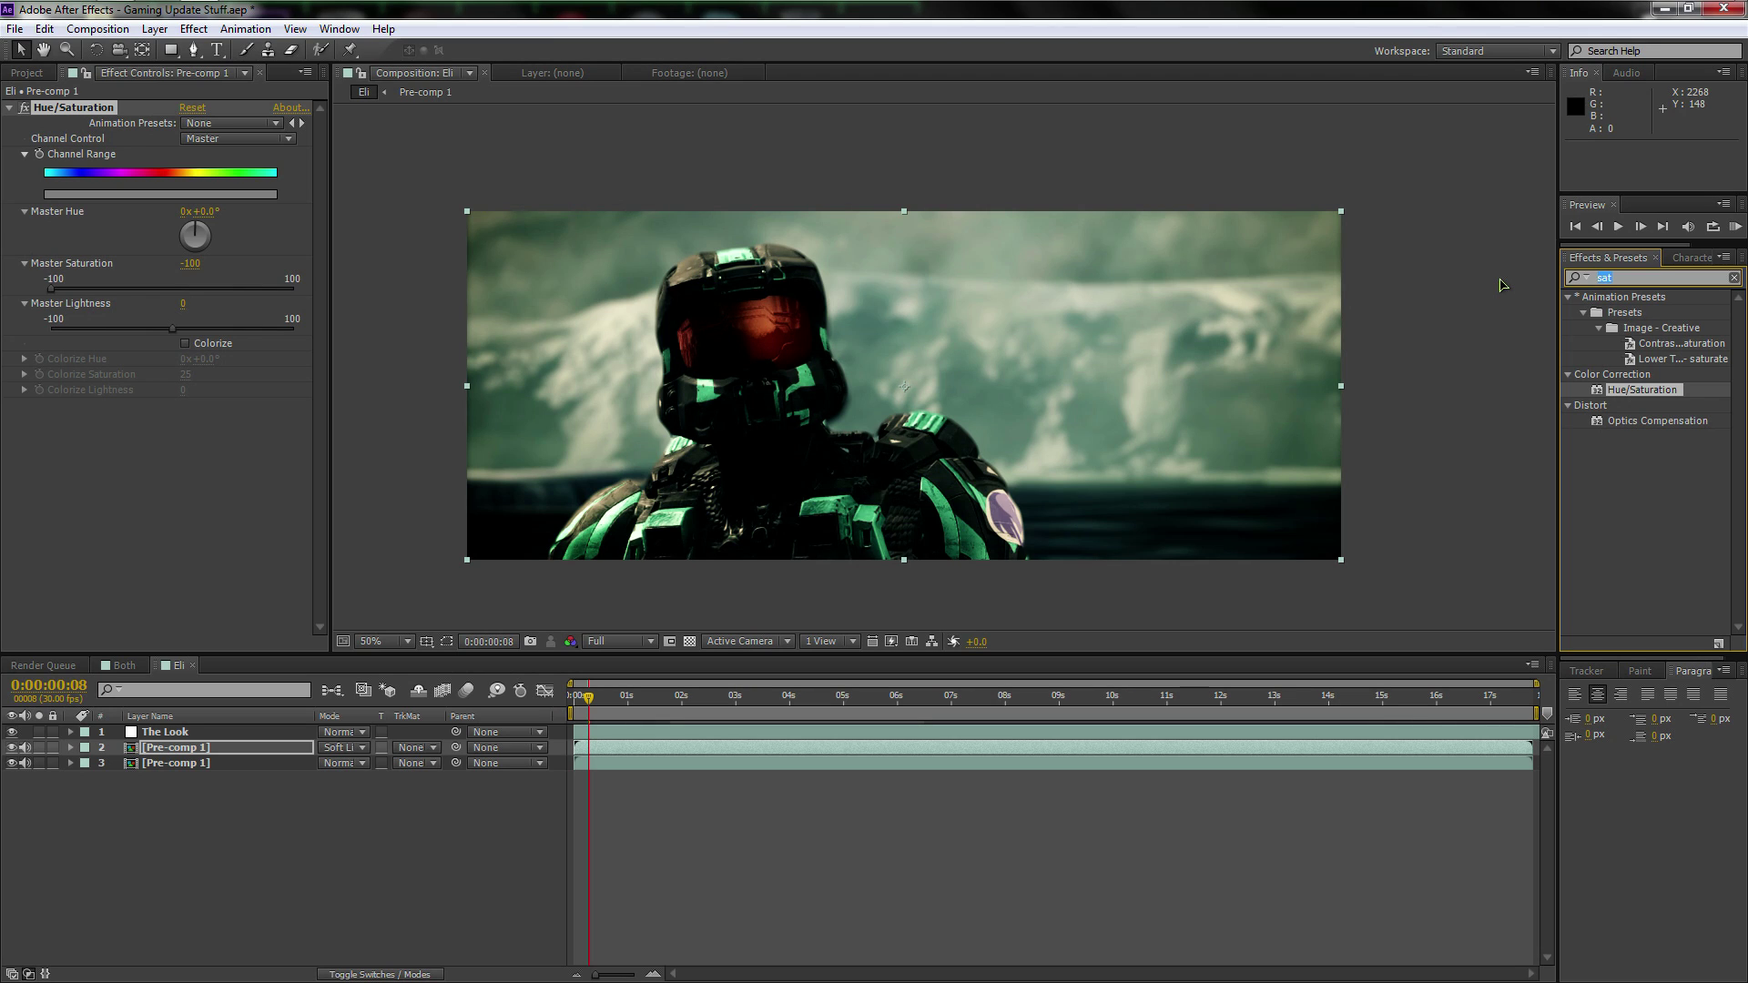
type("blur")
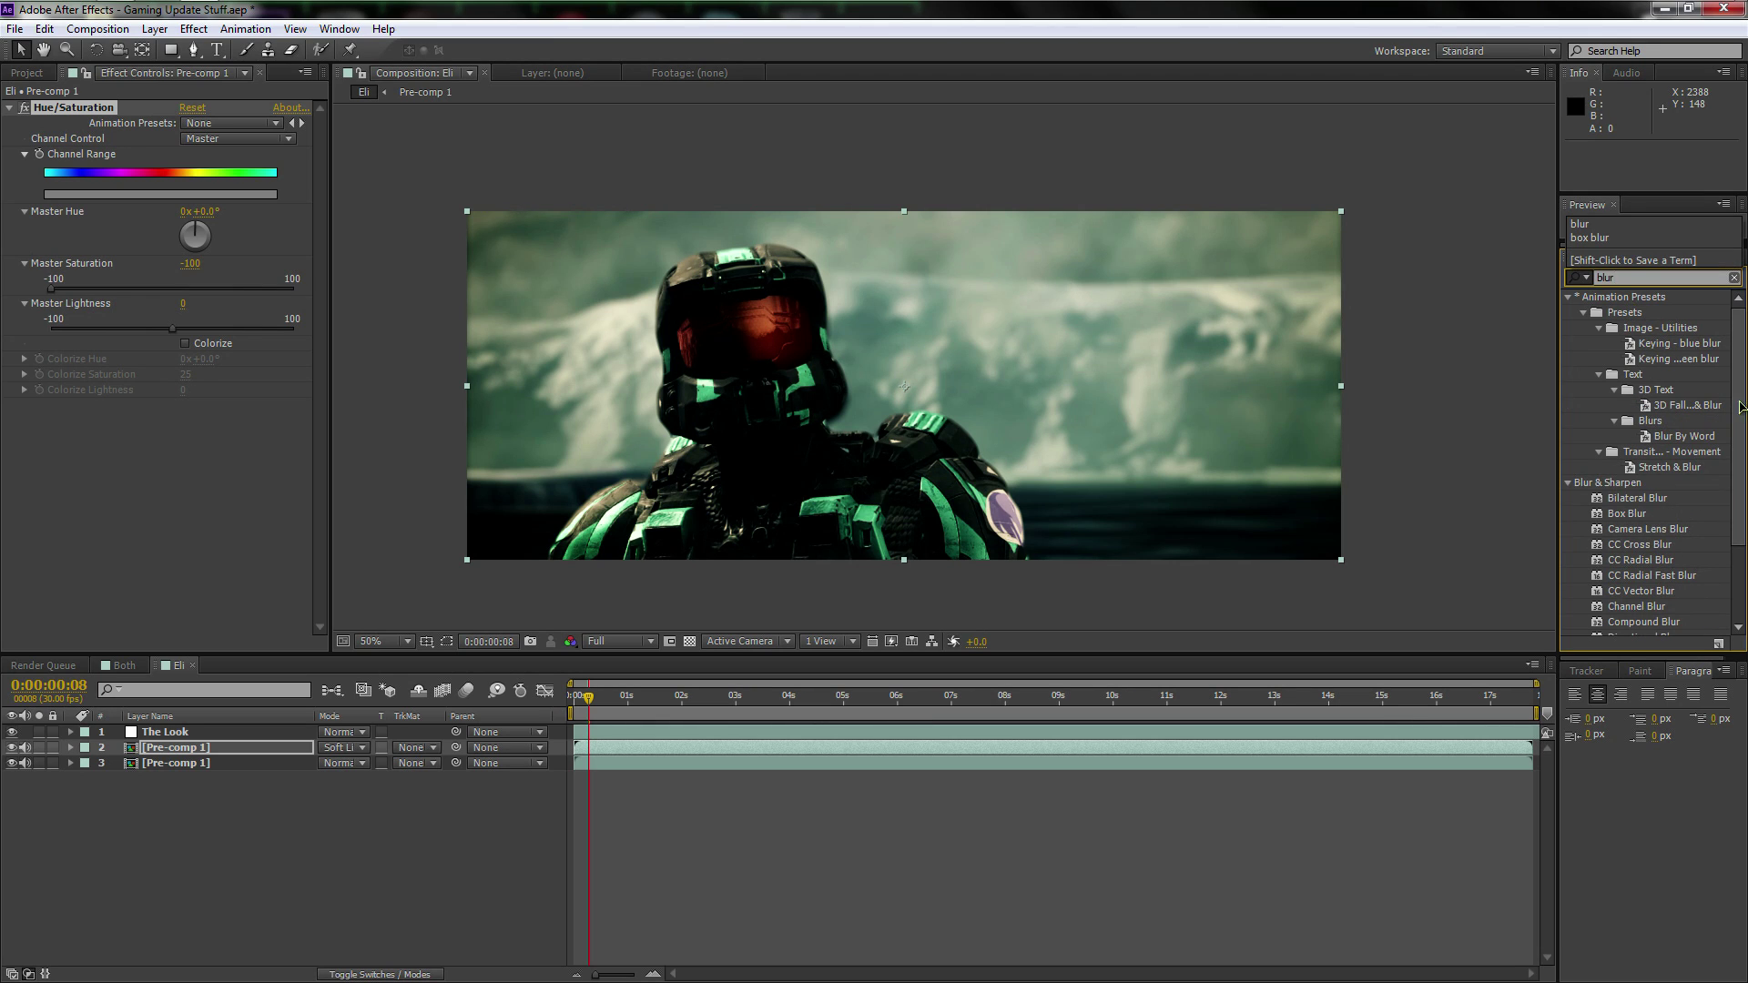
scroll(1715, 479, "down", 2)
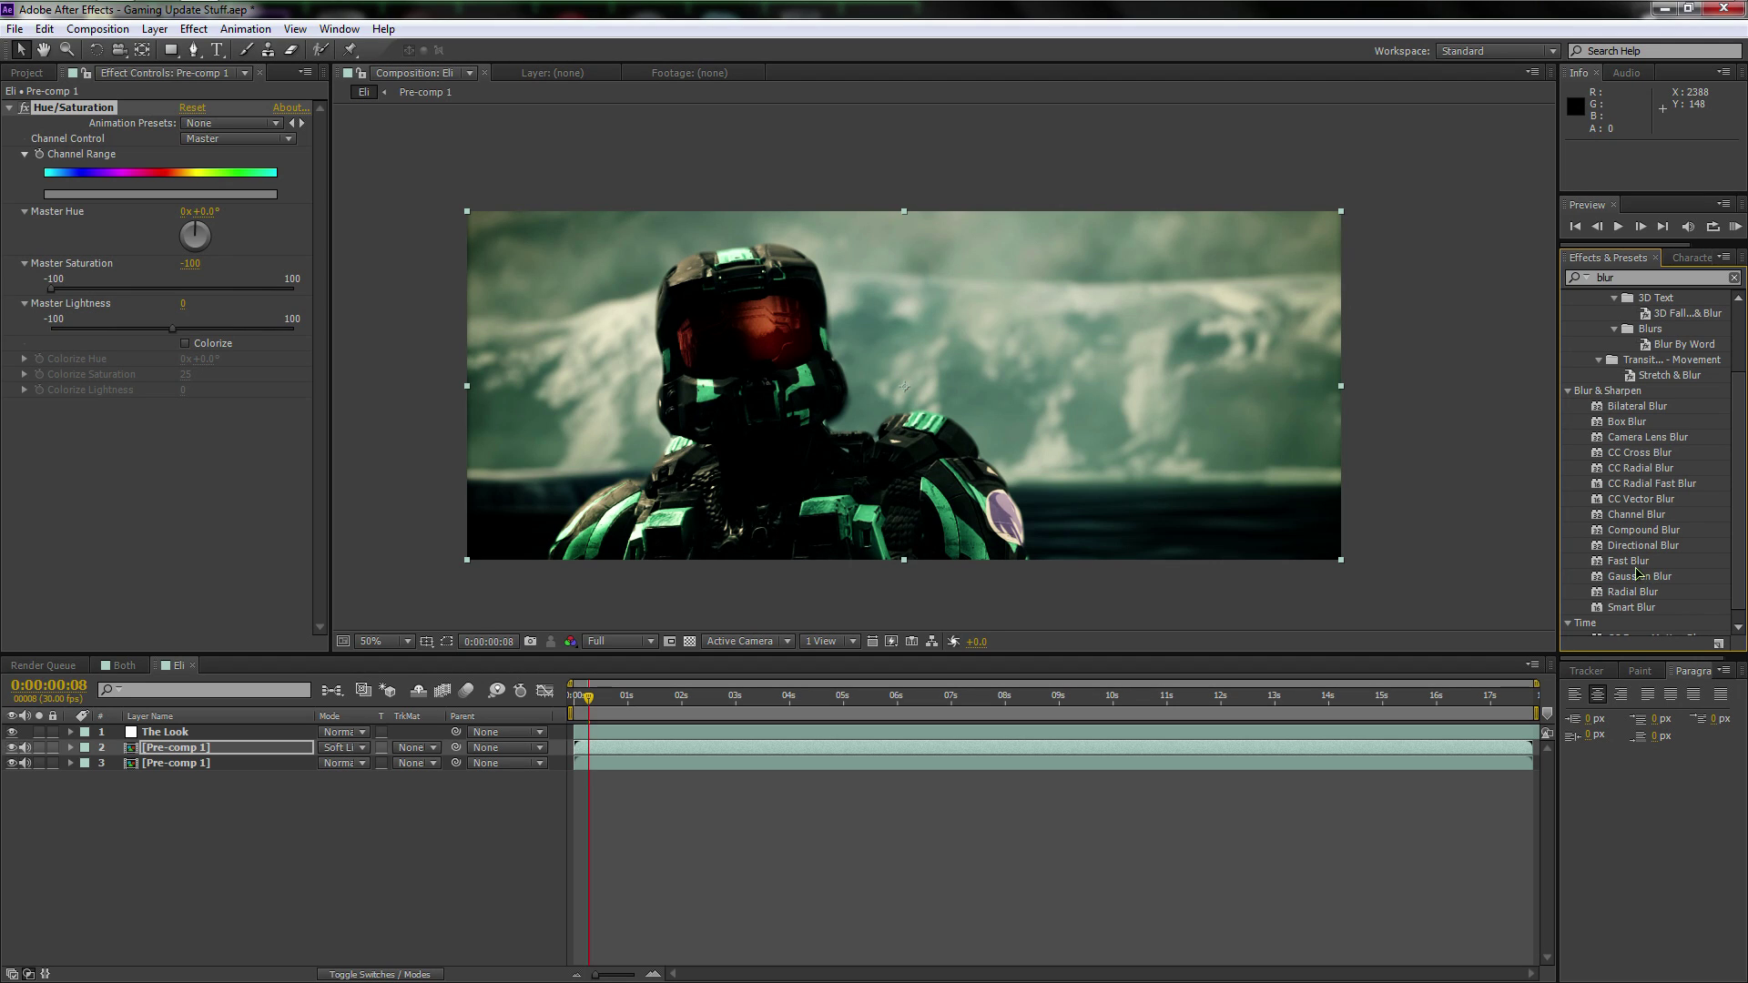
left_click_drag(1636, 566, 262, 745)
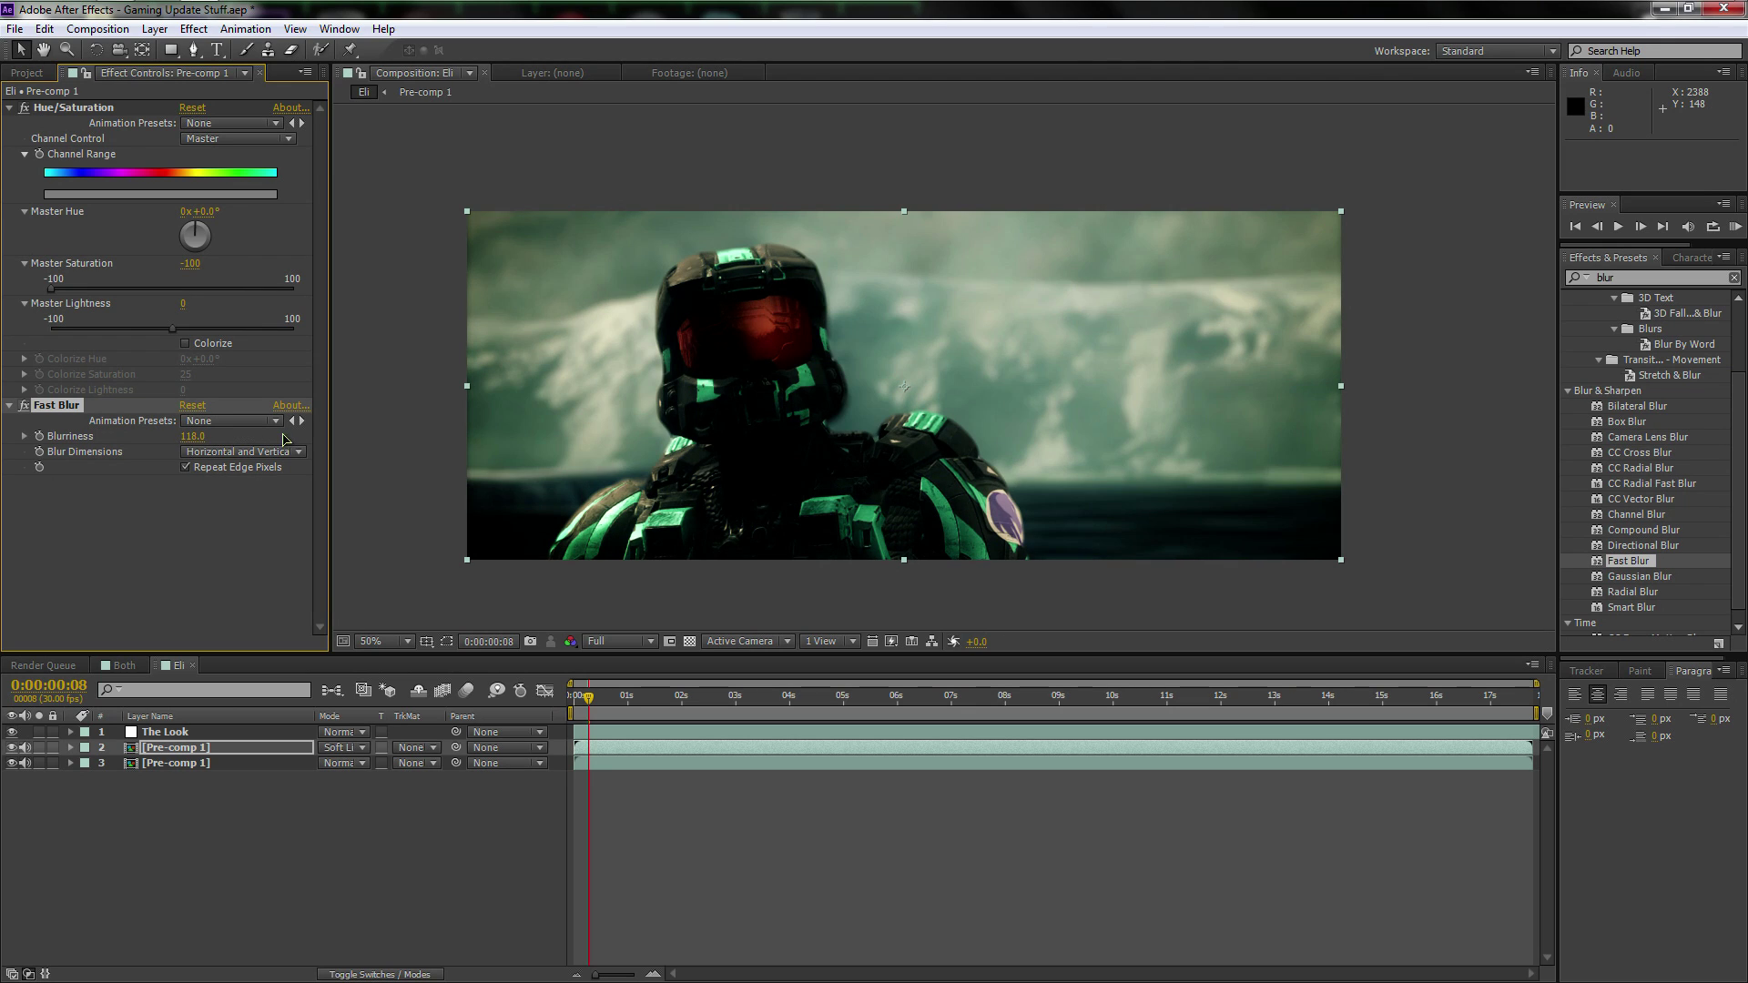
left_click_drag(193, 437, 161, 446)
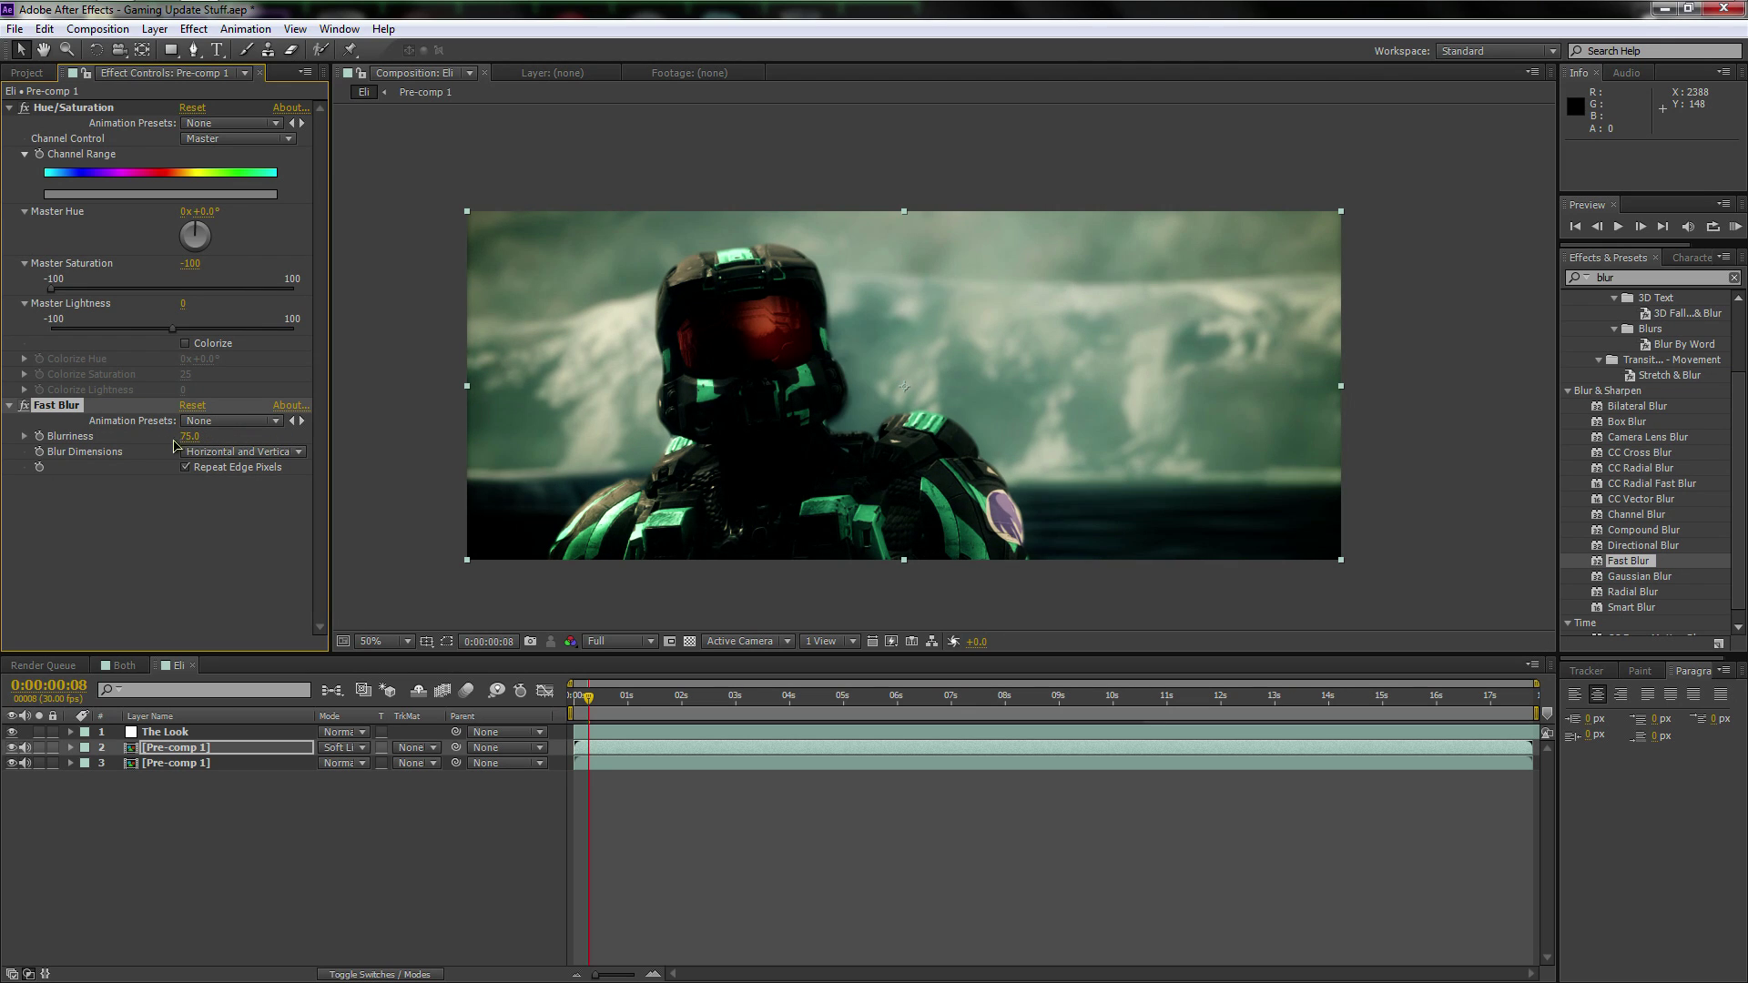
- Isolate the blurred Pre-comp 1 by hiding the lower copy and moving it above The Look, and reduce its Blurriness to 44
left_click(12, 763)
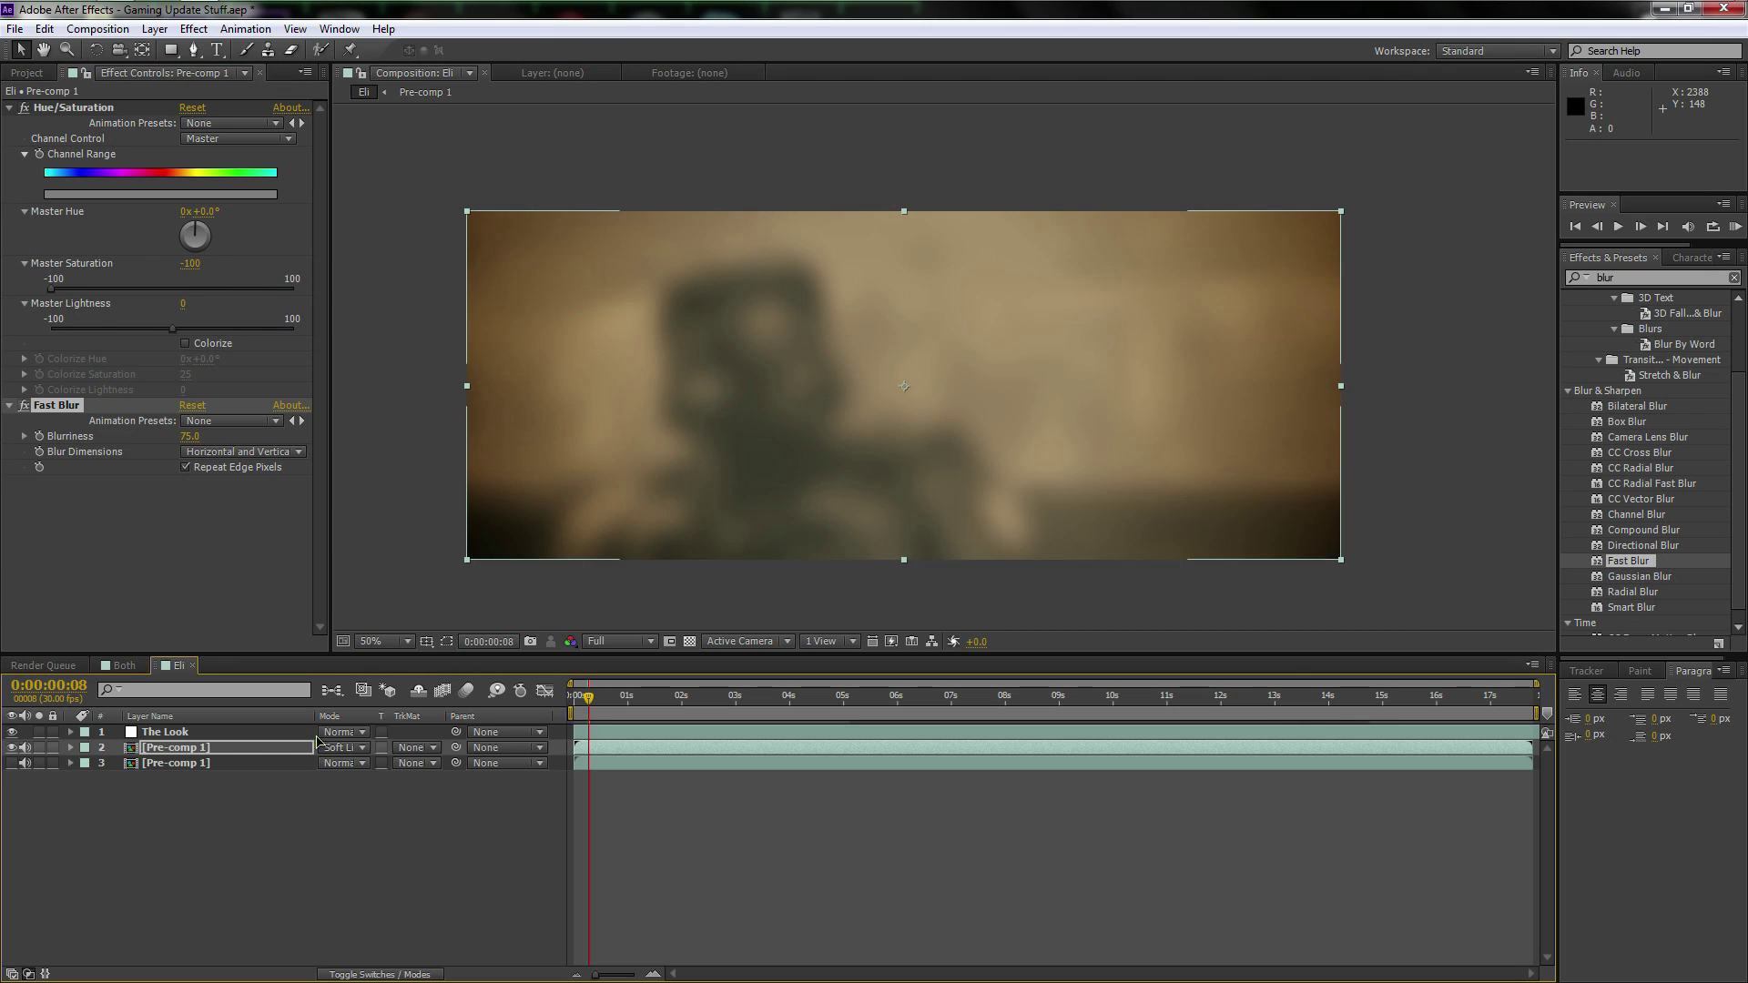
left_click_drag(195, 438, 185, 445)
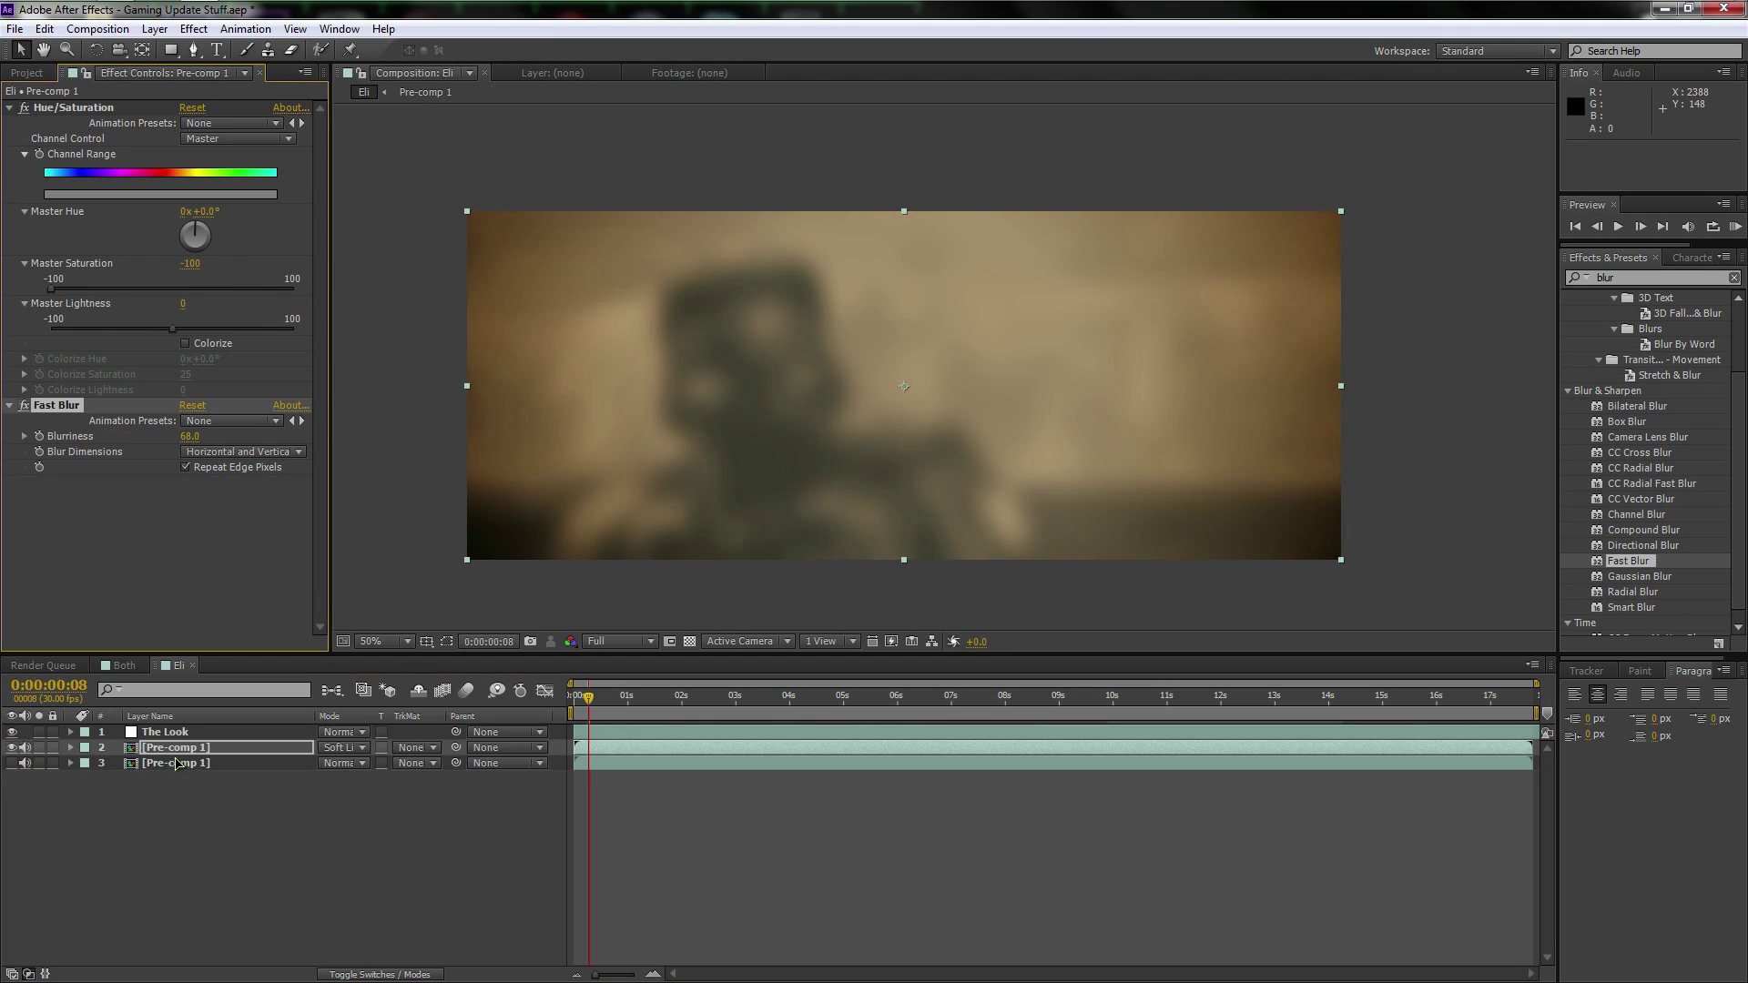
left_click_drag(176, 747, 188, 732)
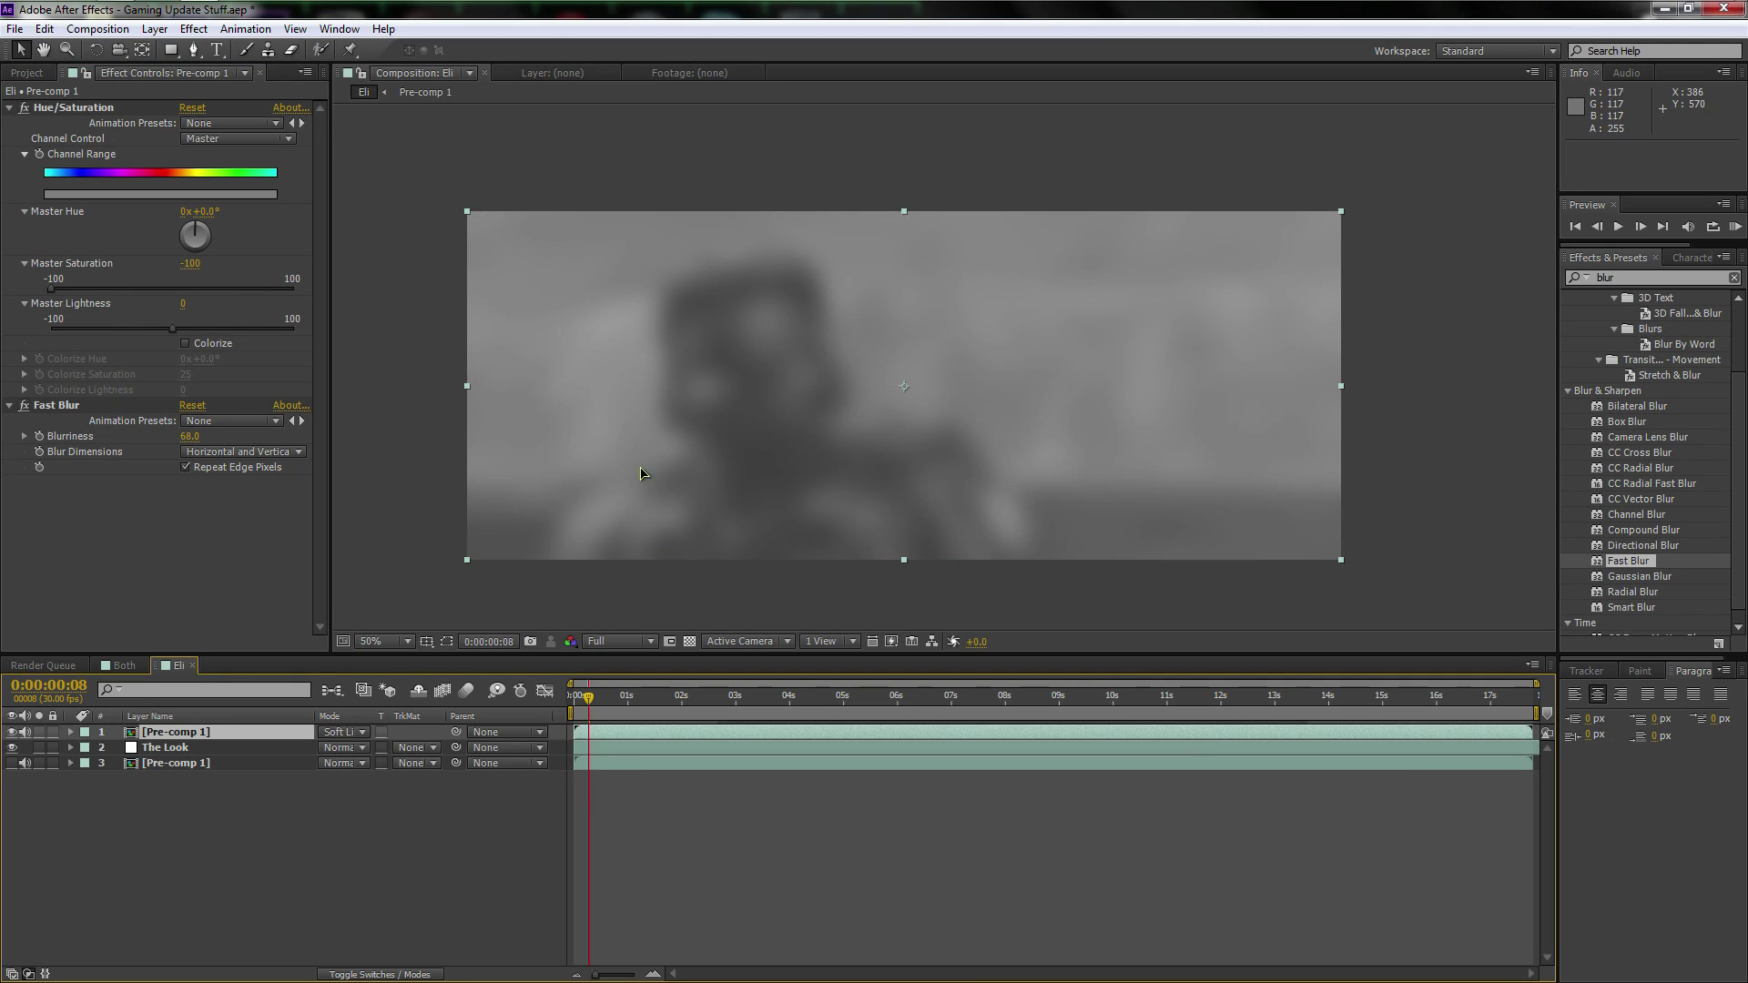
left_click_drag(196, 446, 174, 450)
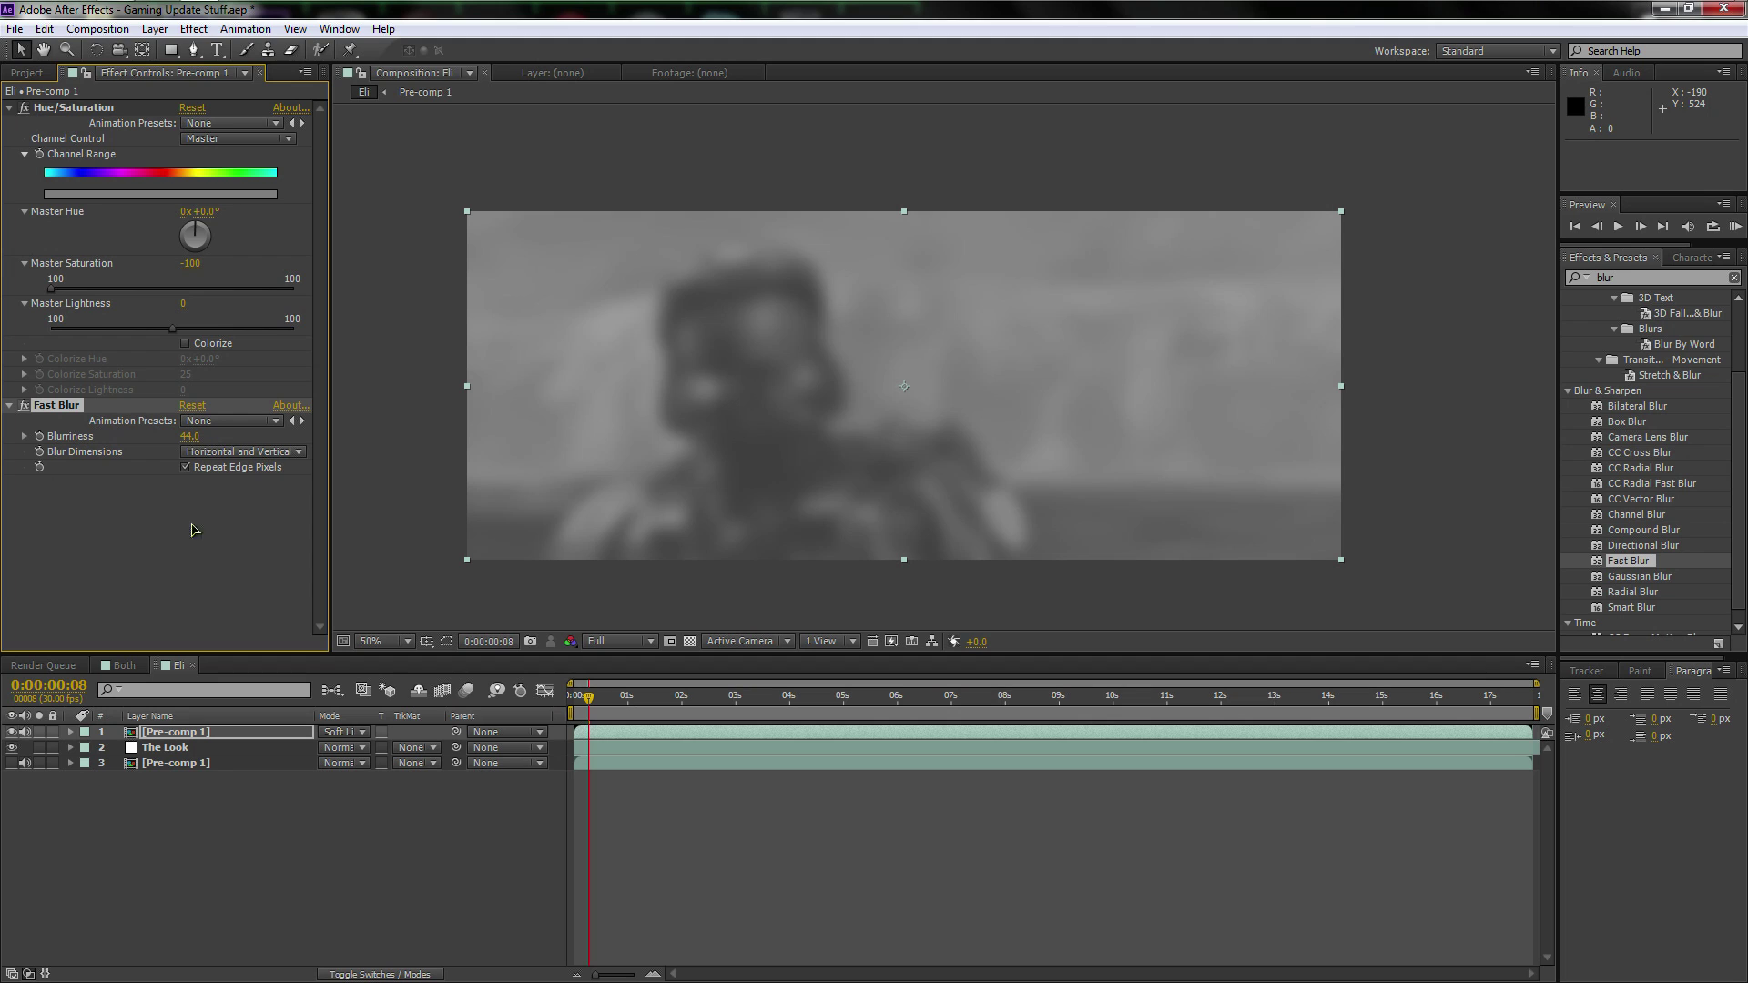
- Move the blurred Pre-comp 1 layer back beneath The Look and make the lower Pre-comp 1 visible again
left_click(189, 734)
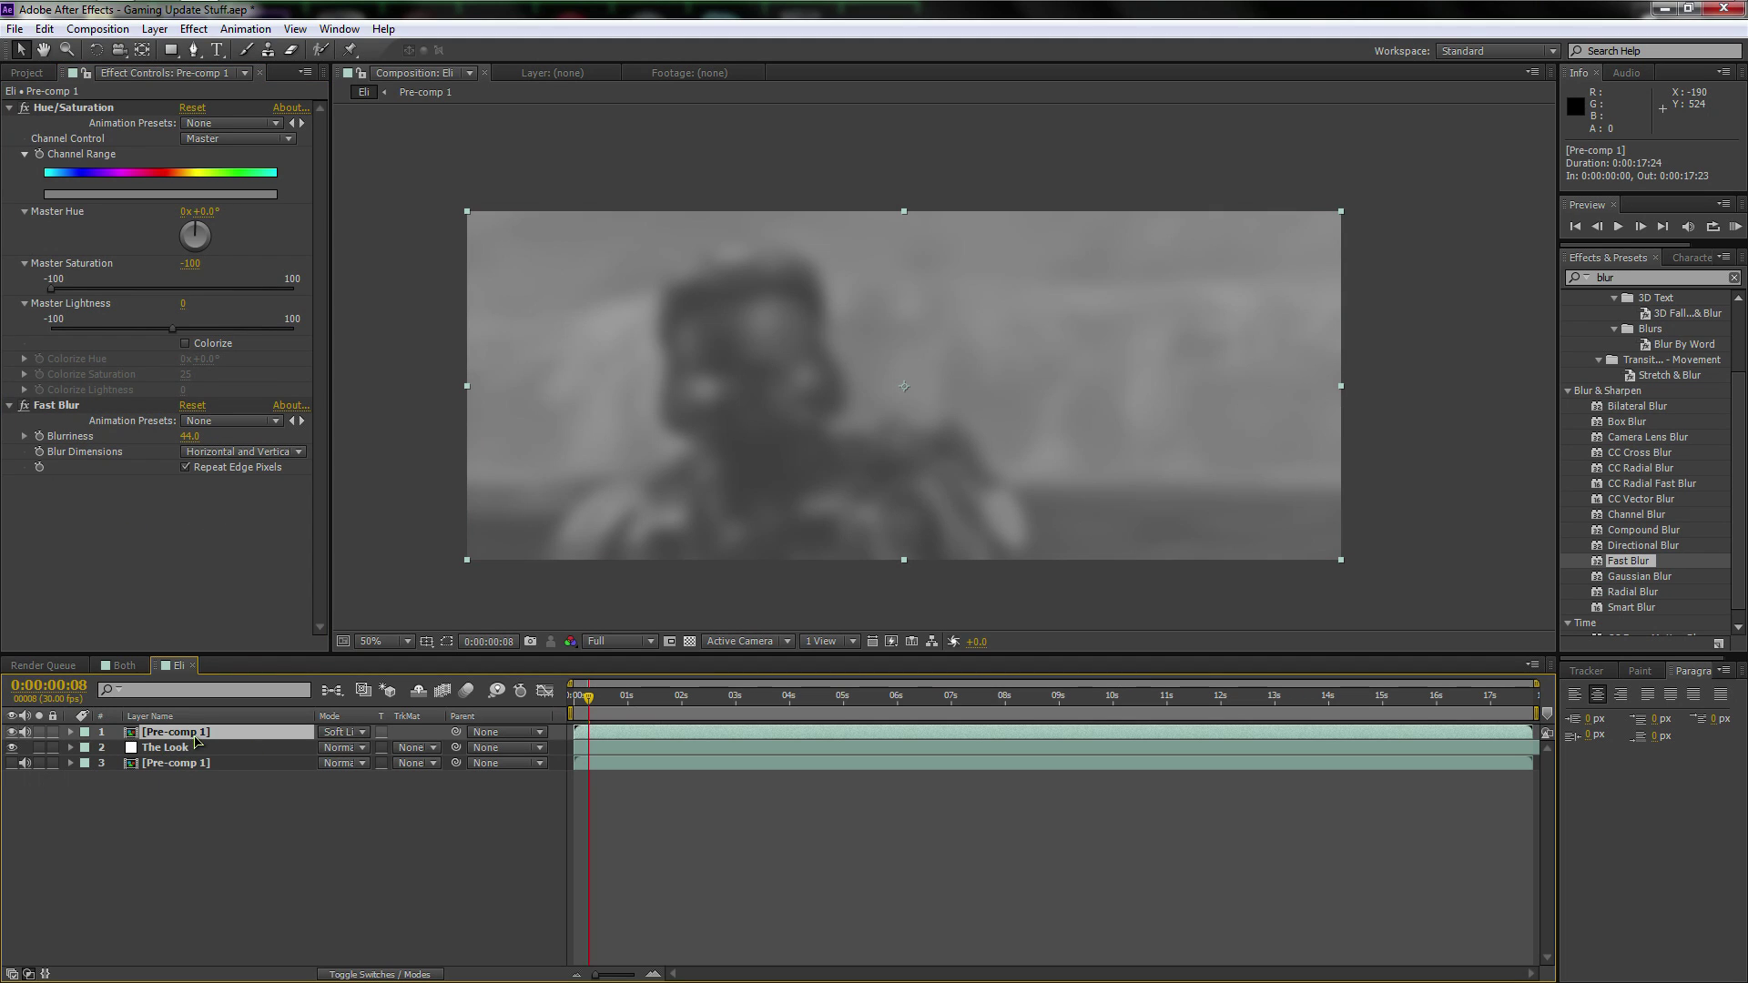
left_click_drag(105, 733, 105, 766)
left_click(12, 763)
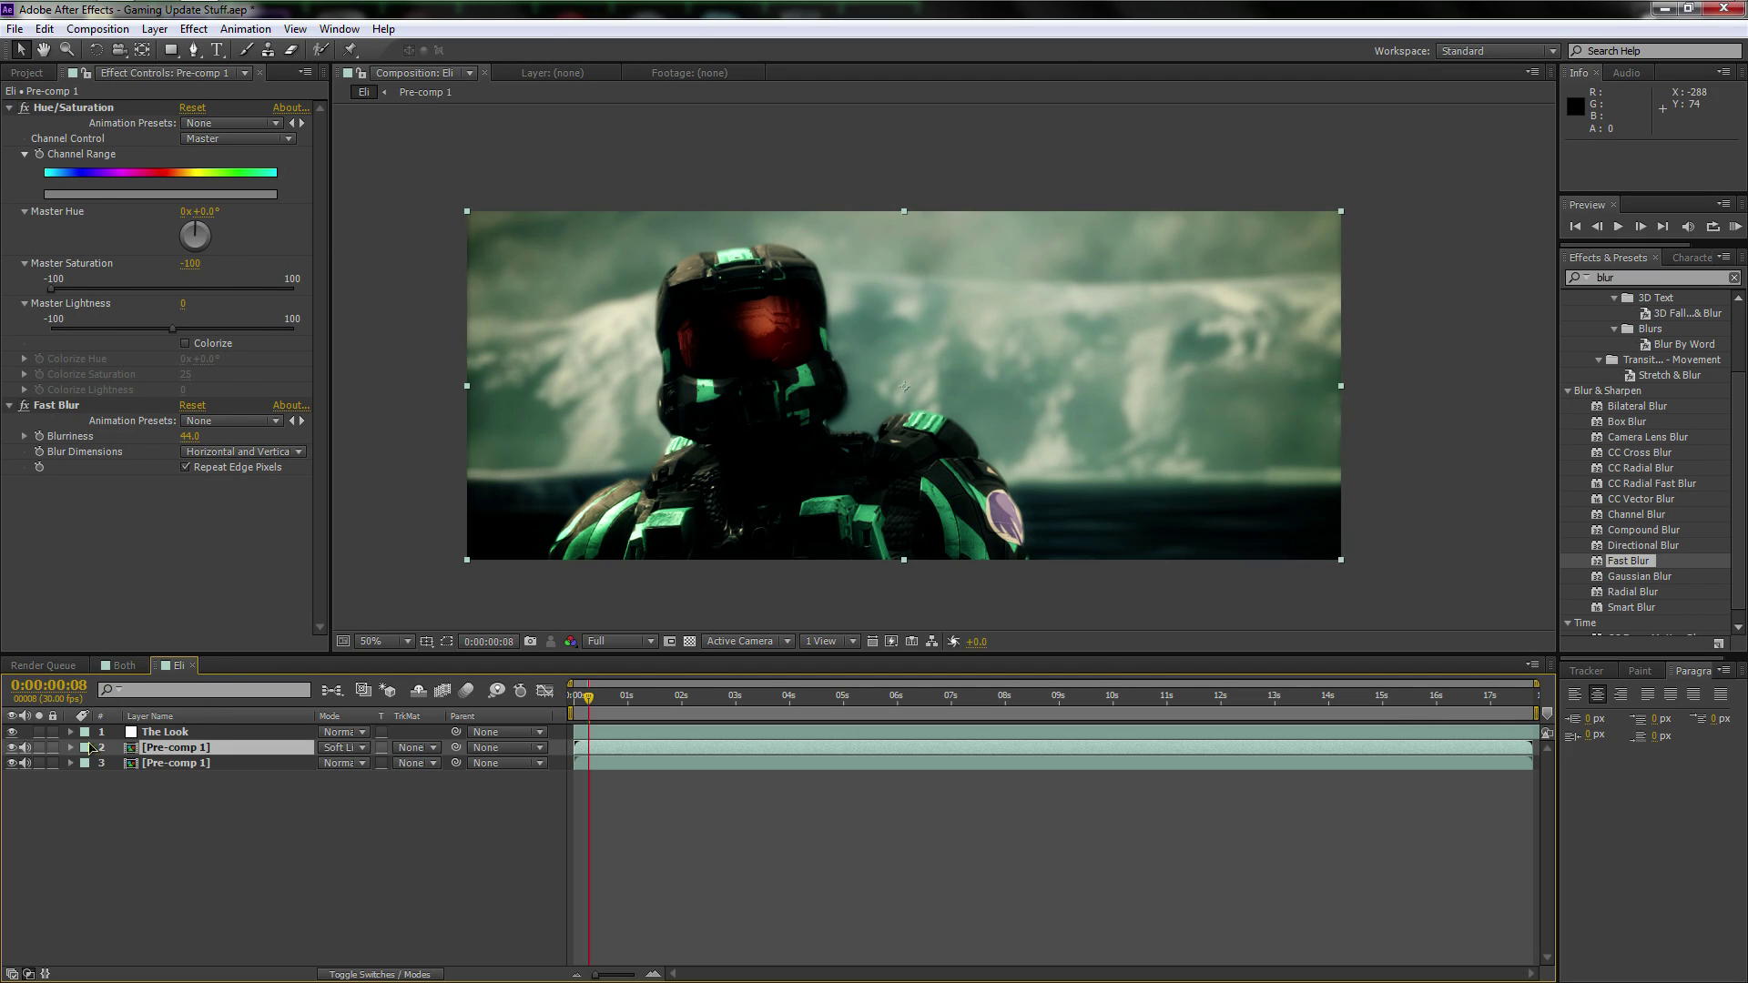
- Copy the Curves effect from the Both composition's Soft Contrast layer onto the upper Pre-comp 1 layer in Eli
left_click(123, 666)
scroll(162, 536, "down", 4)
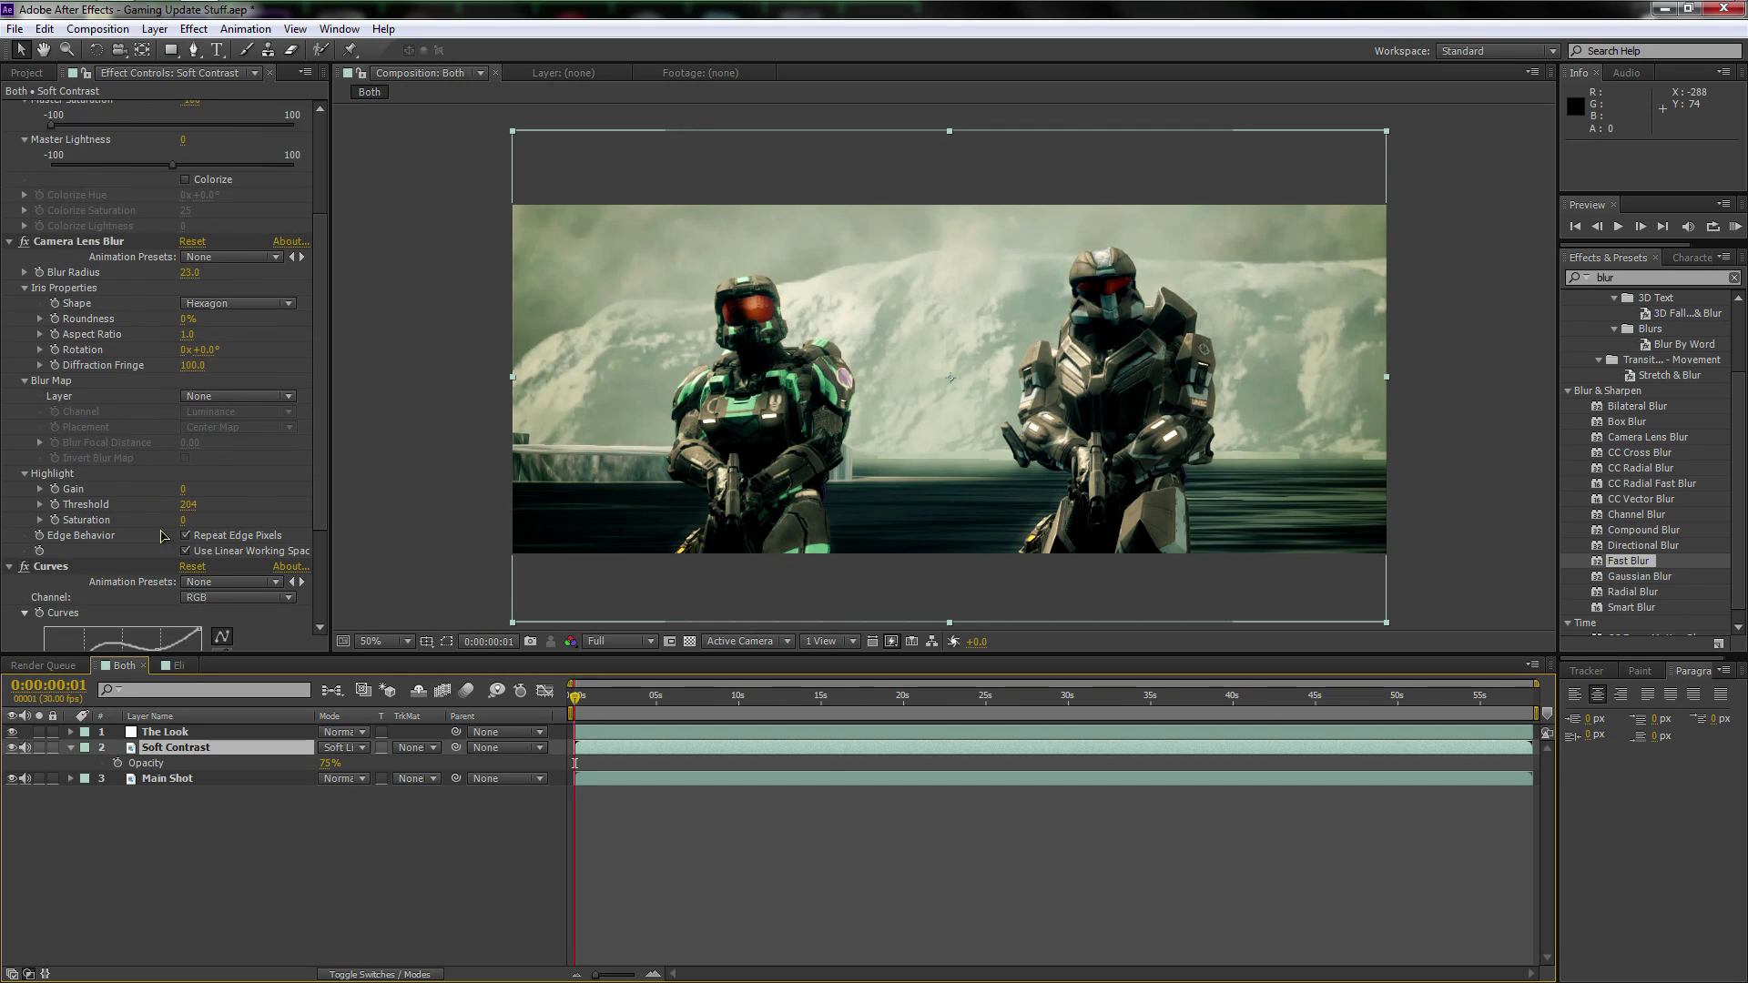
scroll(162, 535, "down", 3)
left_click(52, 417)
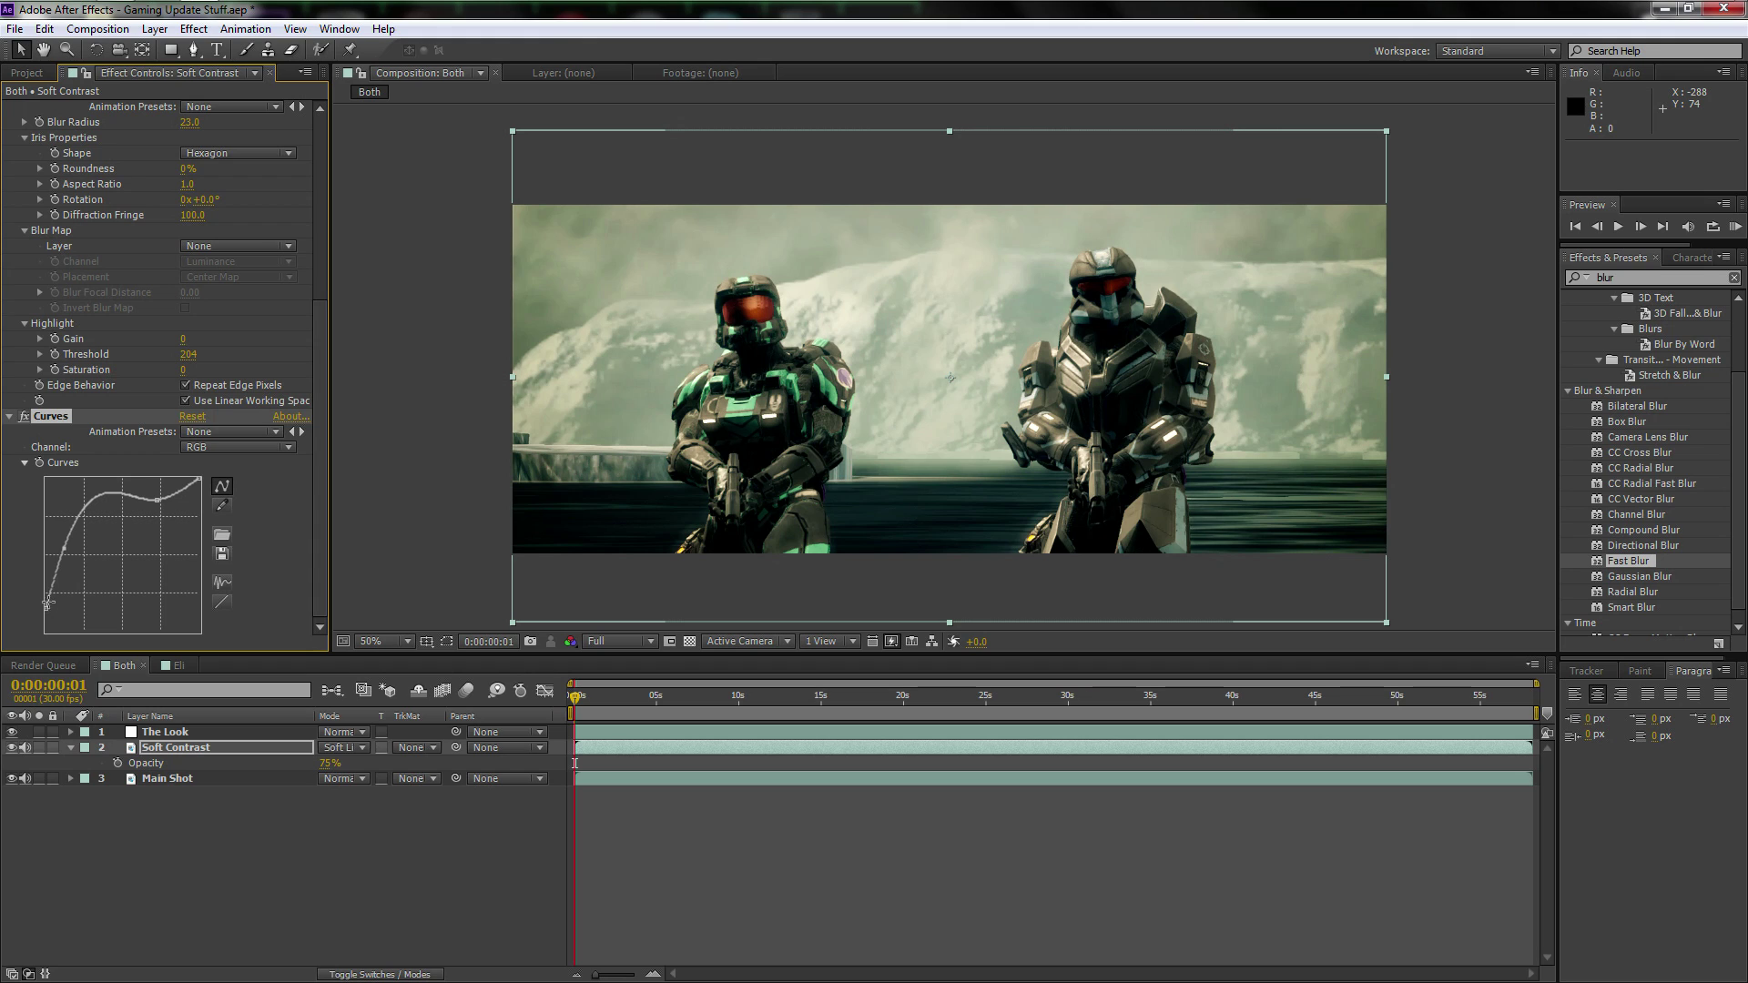
left_click_drag(48, 604, 54, 565)
left_click(178, 666)
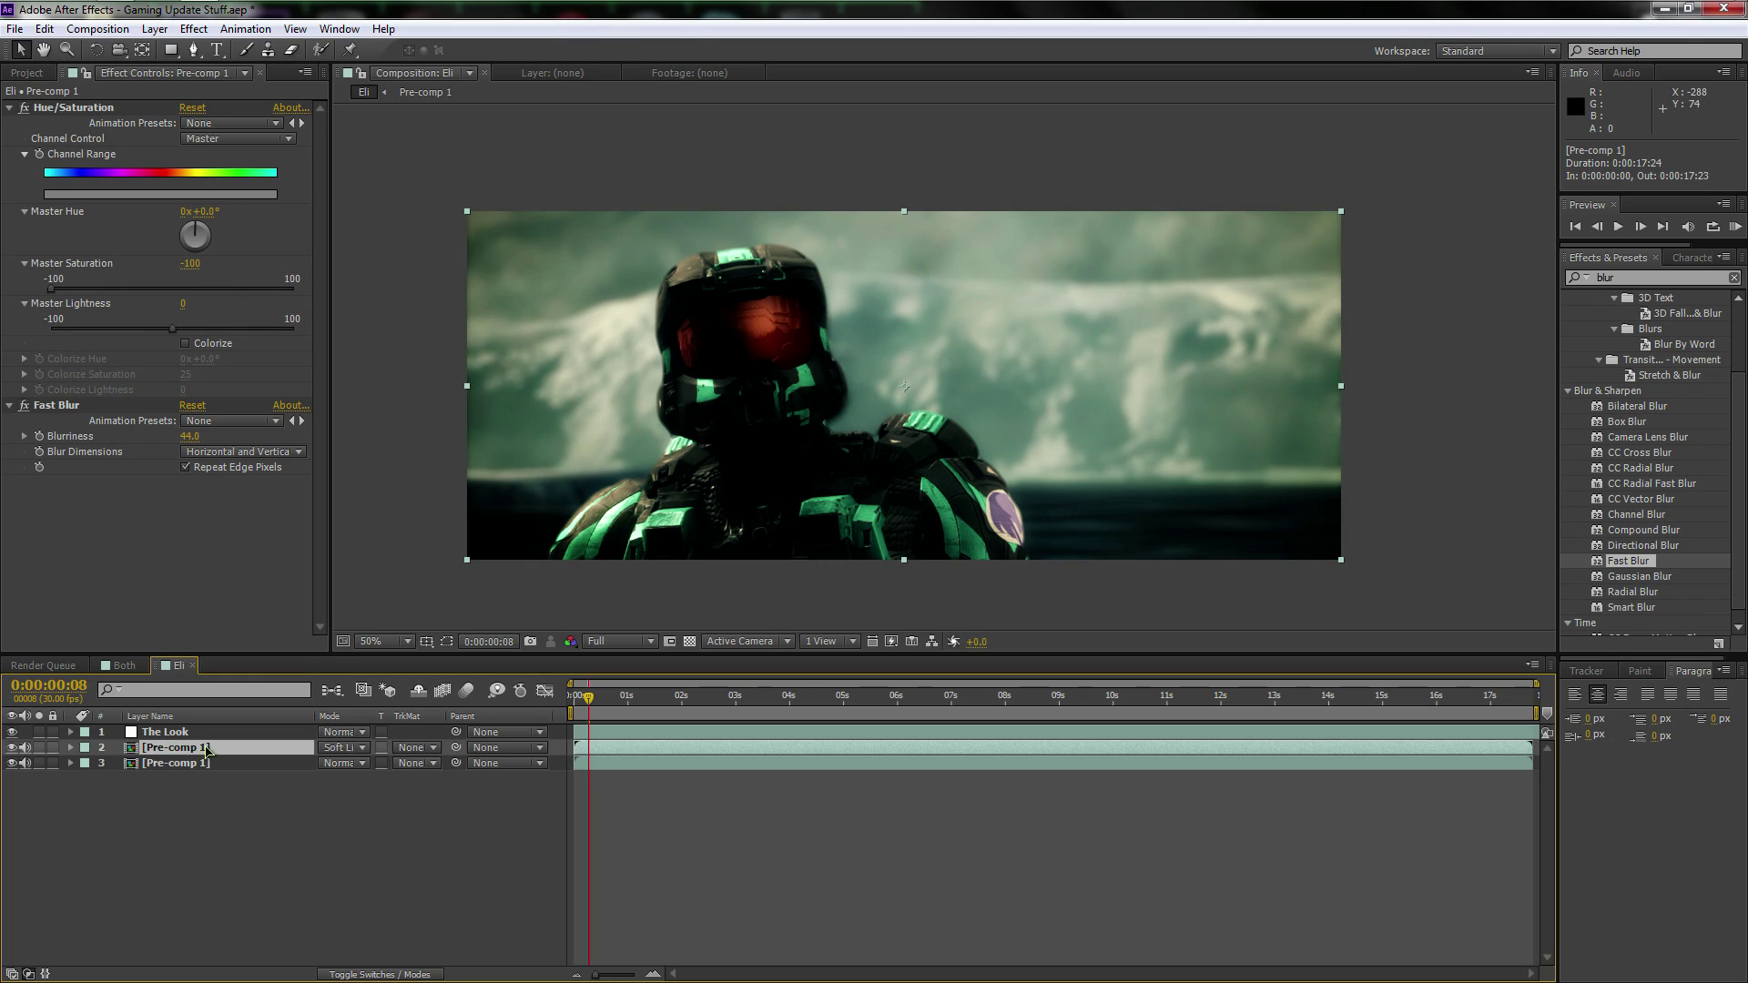
key("ctrl+v")
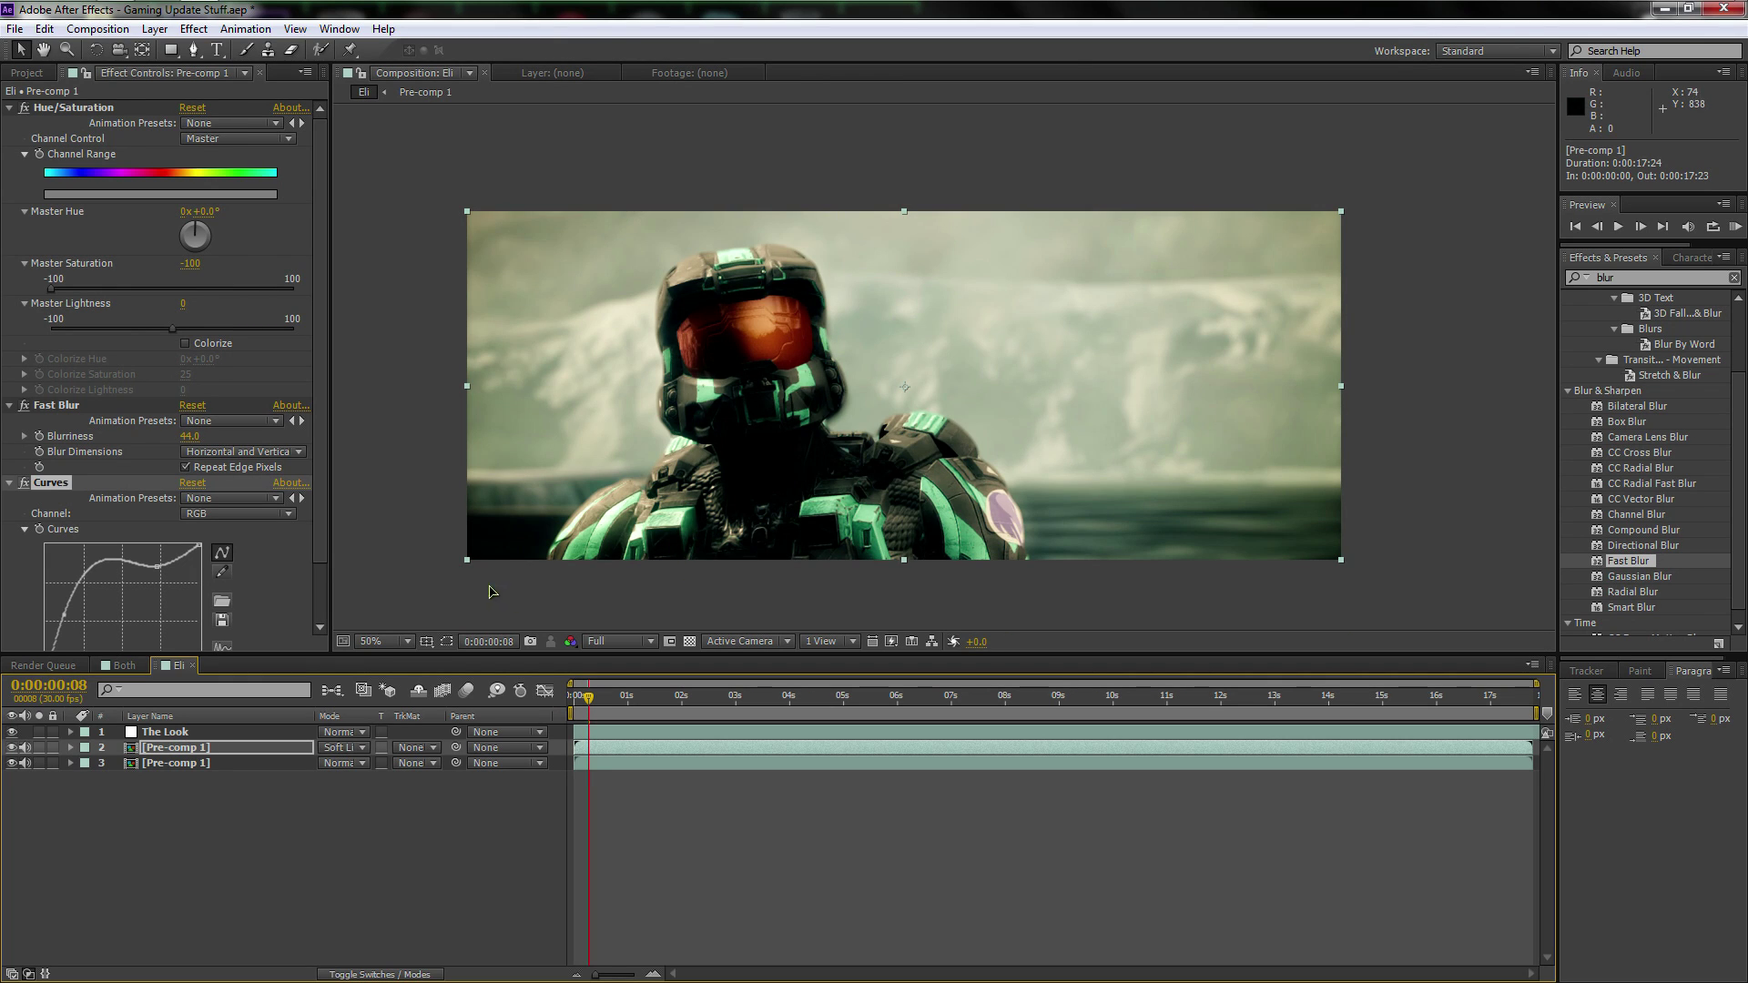
- Set the opacity of the upper Pre-comp 1 layer to 75%
left_click(198, 749)
key("t")
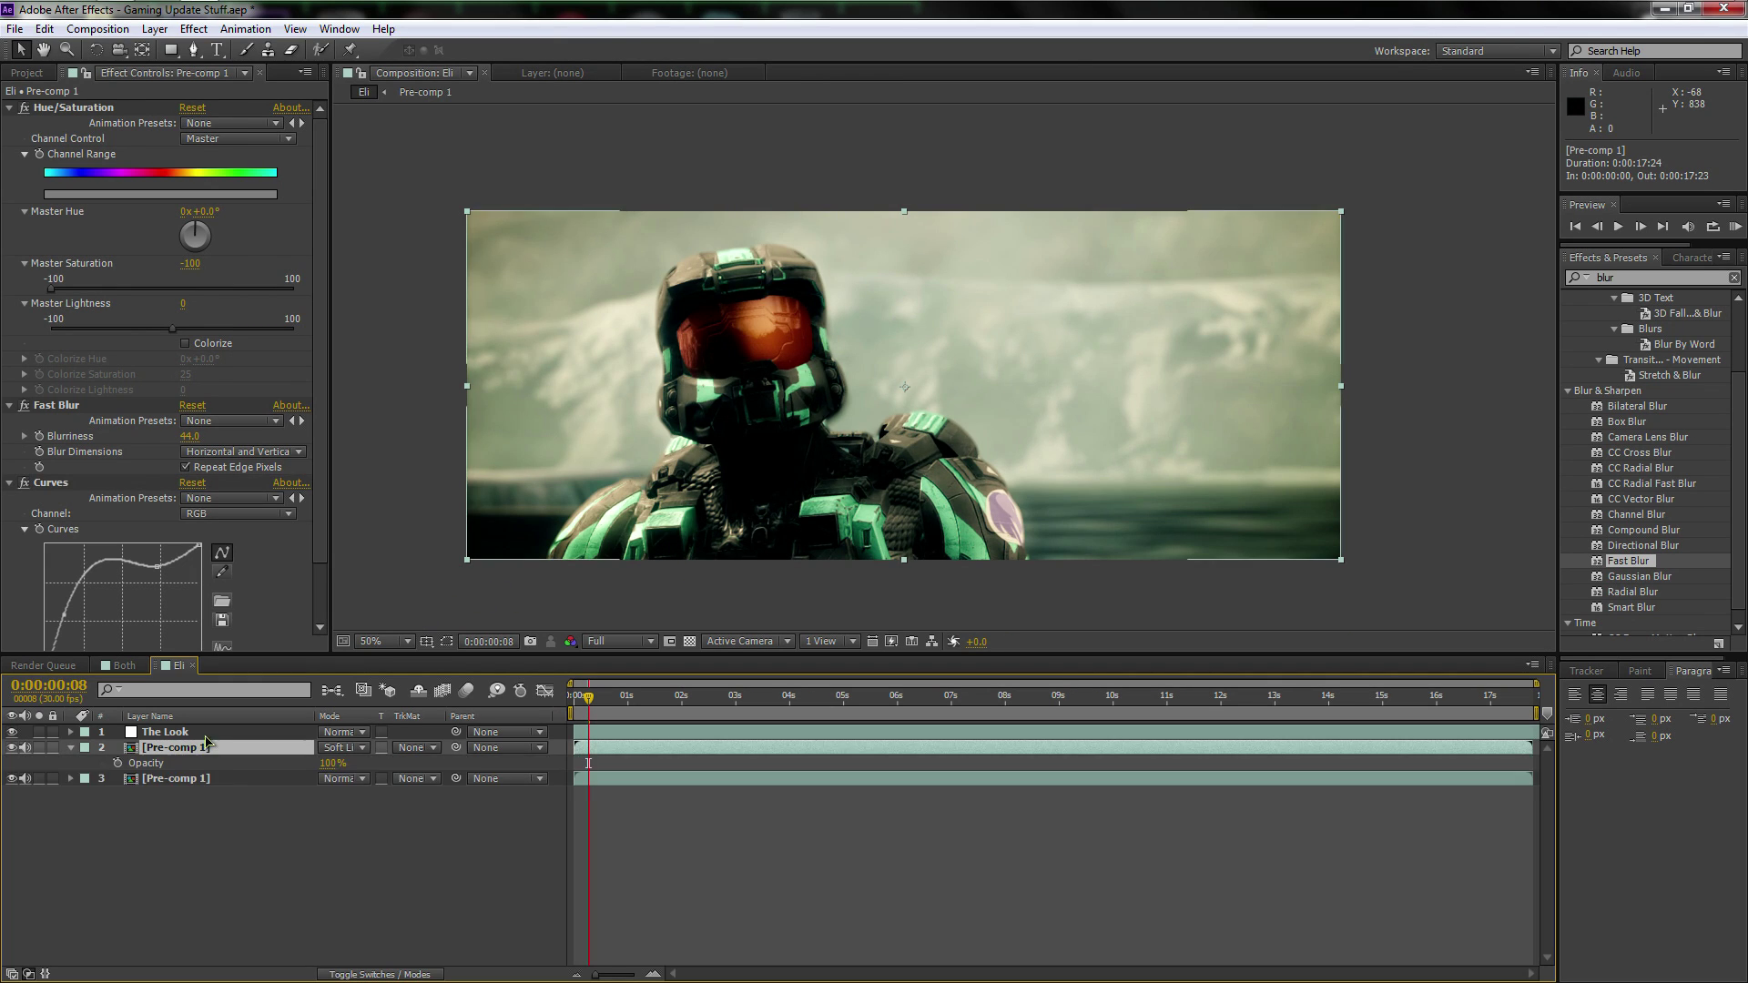
left_click(330, 763)
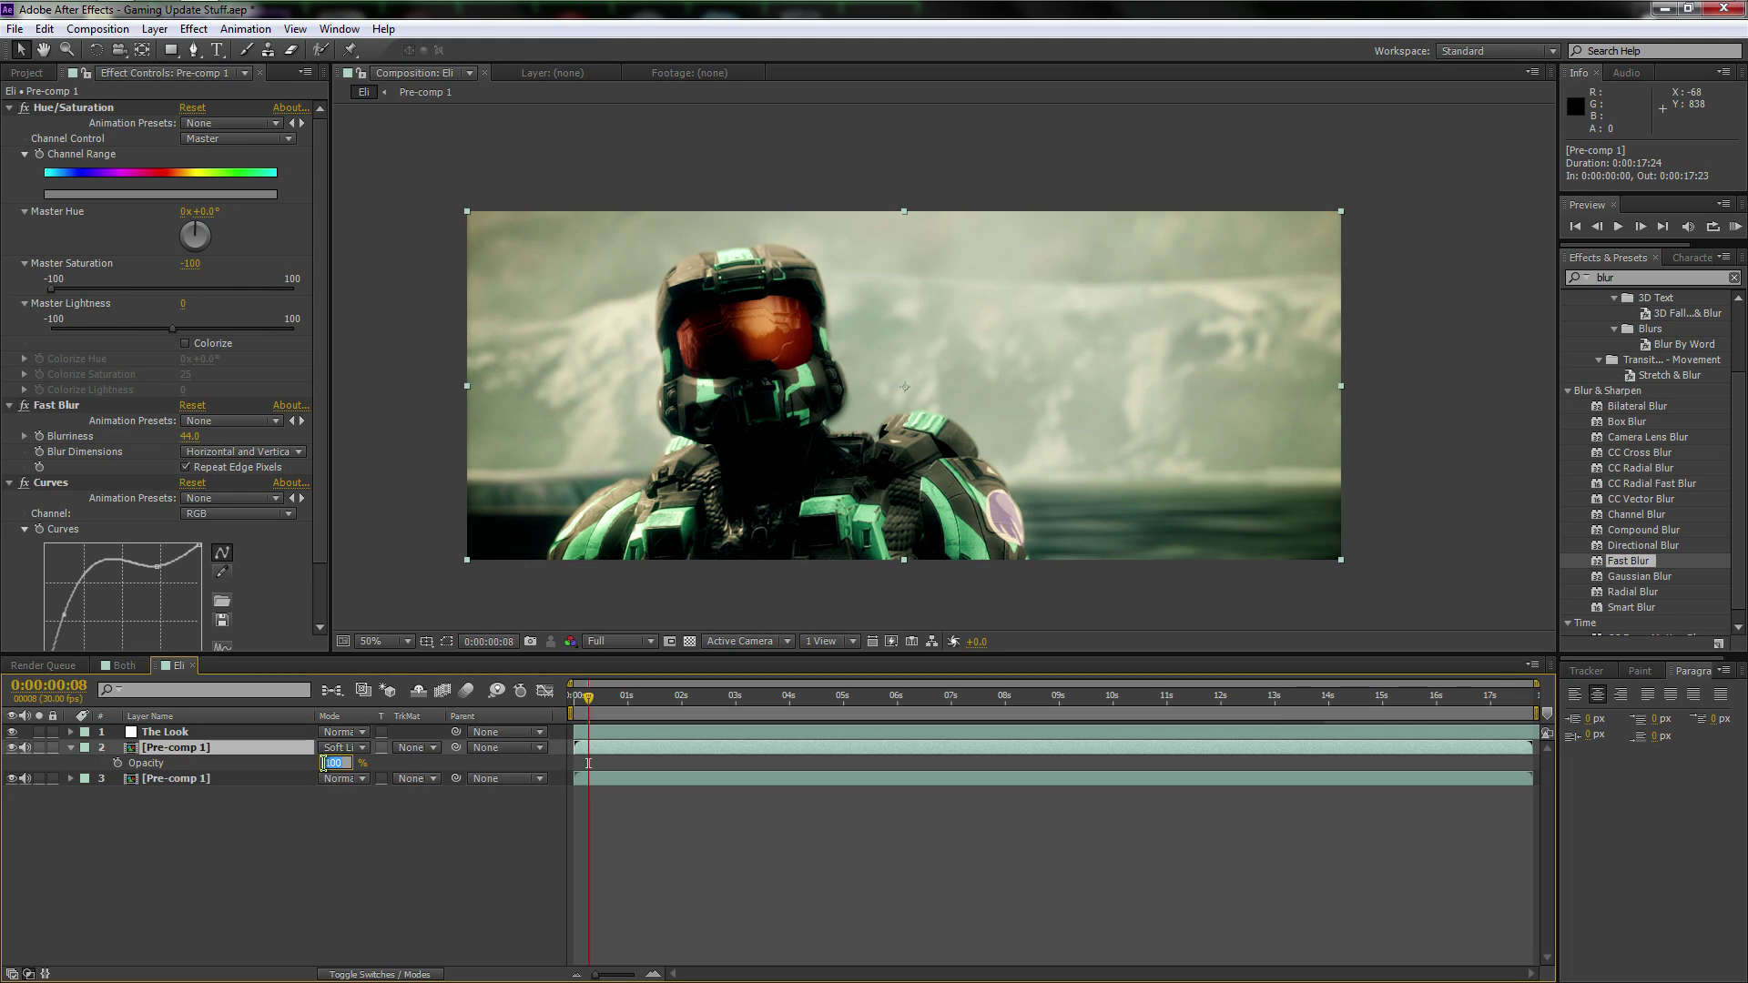
key("Return")
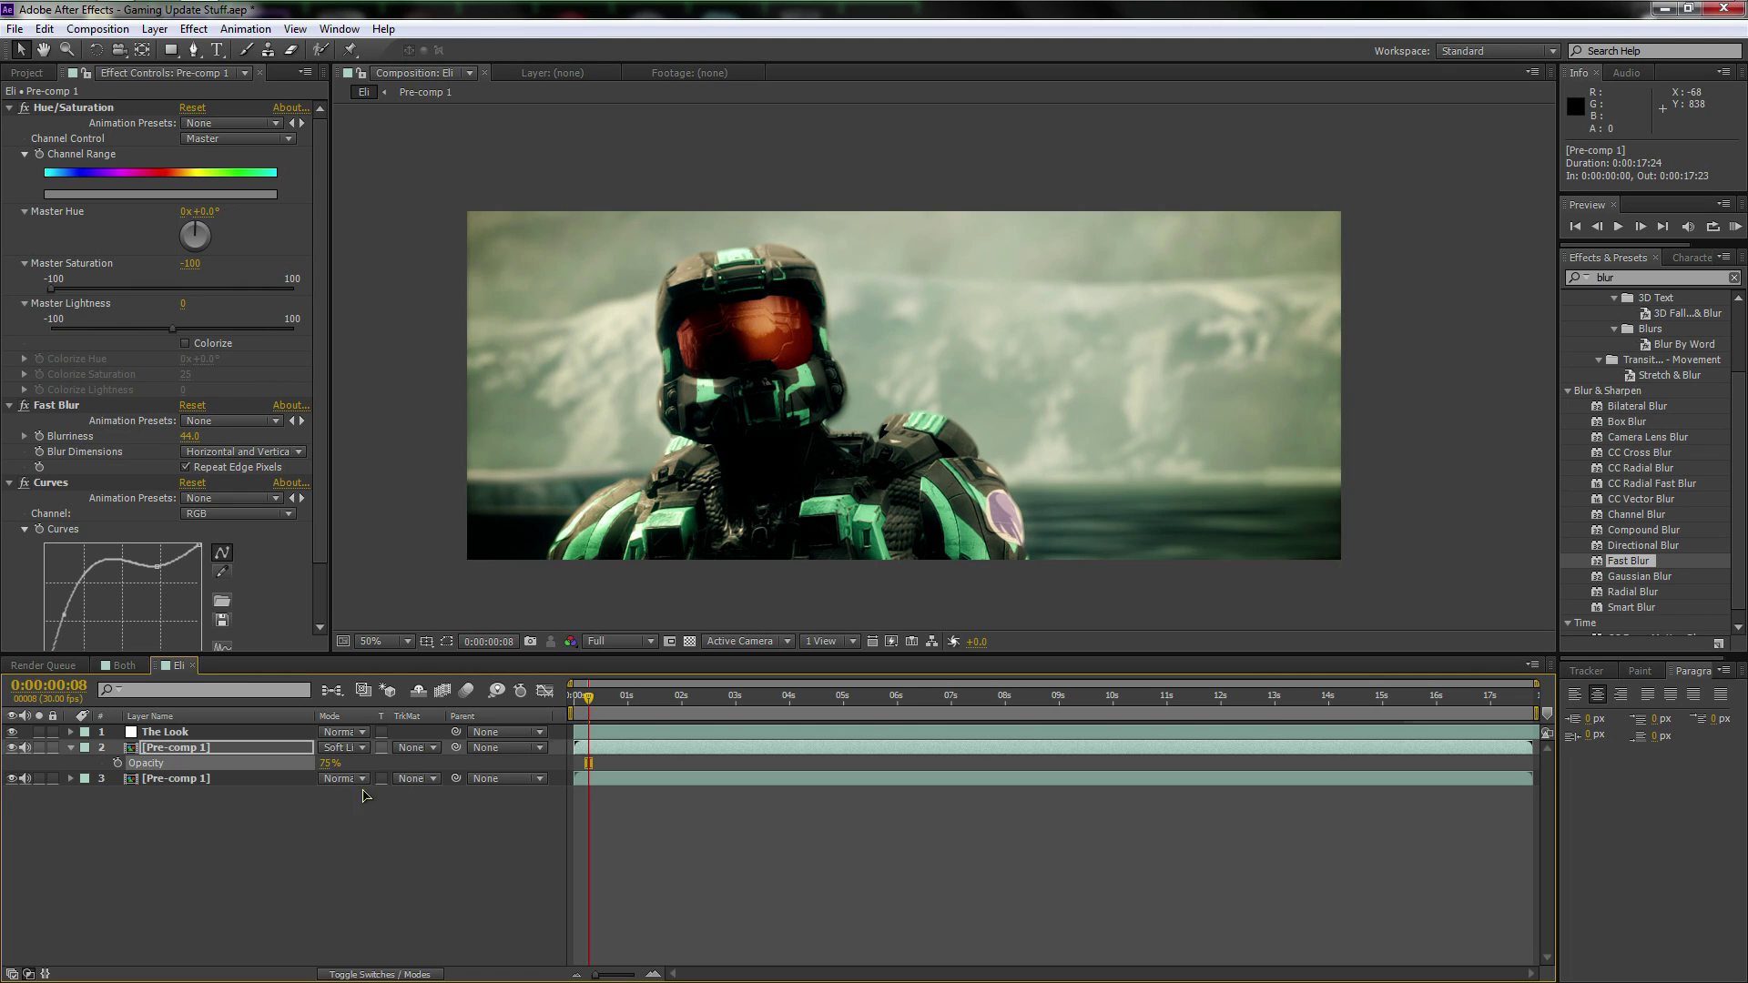
- Deselect all layers and examine the graded Eli frame both close up and as a whole
key("F2")
scroll(816, 393, "up", 2)
left_click_drag(801, 391, 869, 417)
scroll(836, 394, "down", 2)
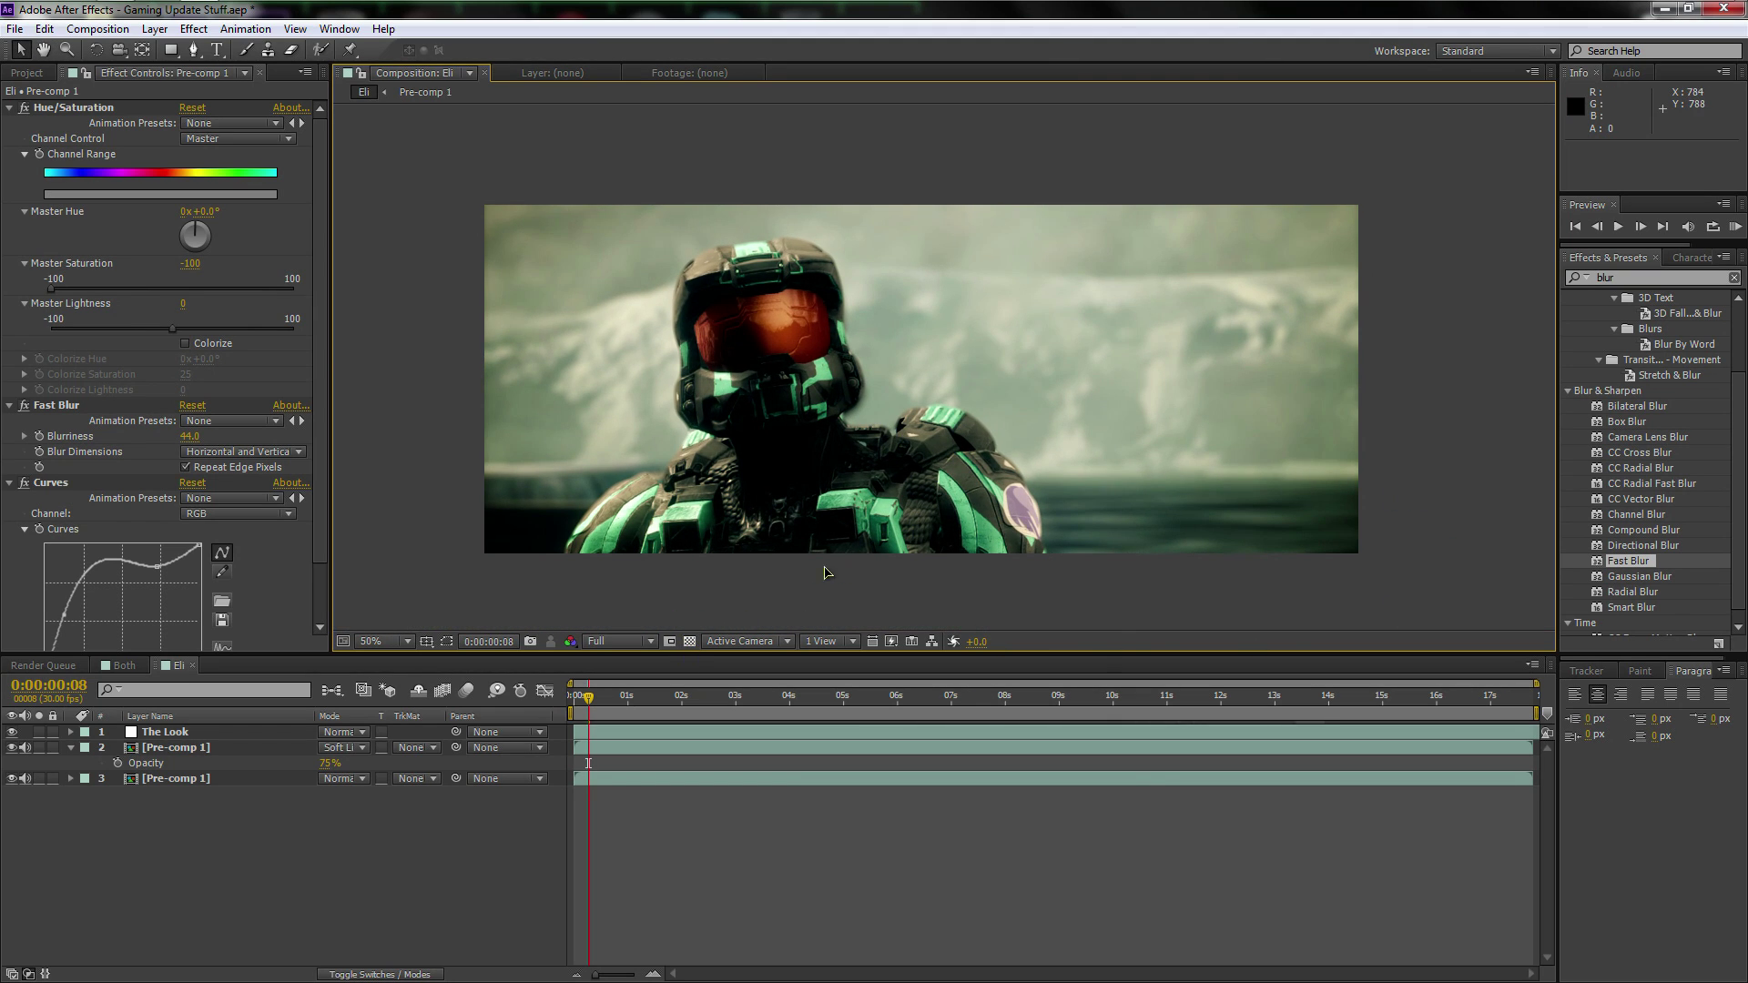
scroll(729, 469, "up", 2)
left_click_drag(729, 469, 809, 476)
scroll(808, 475, "down", 2)
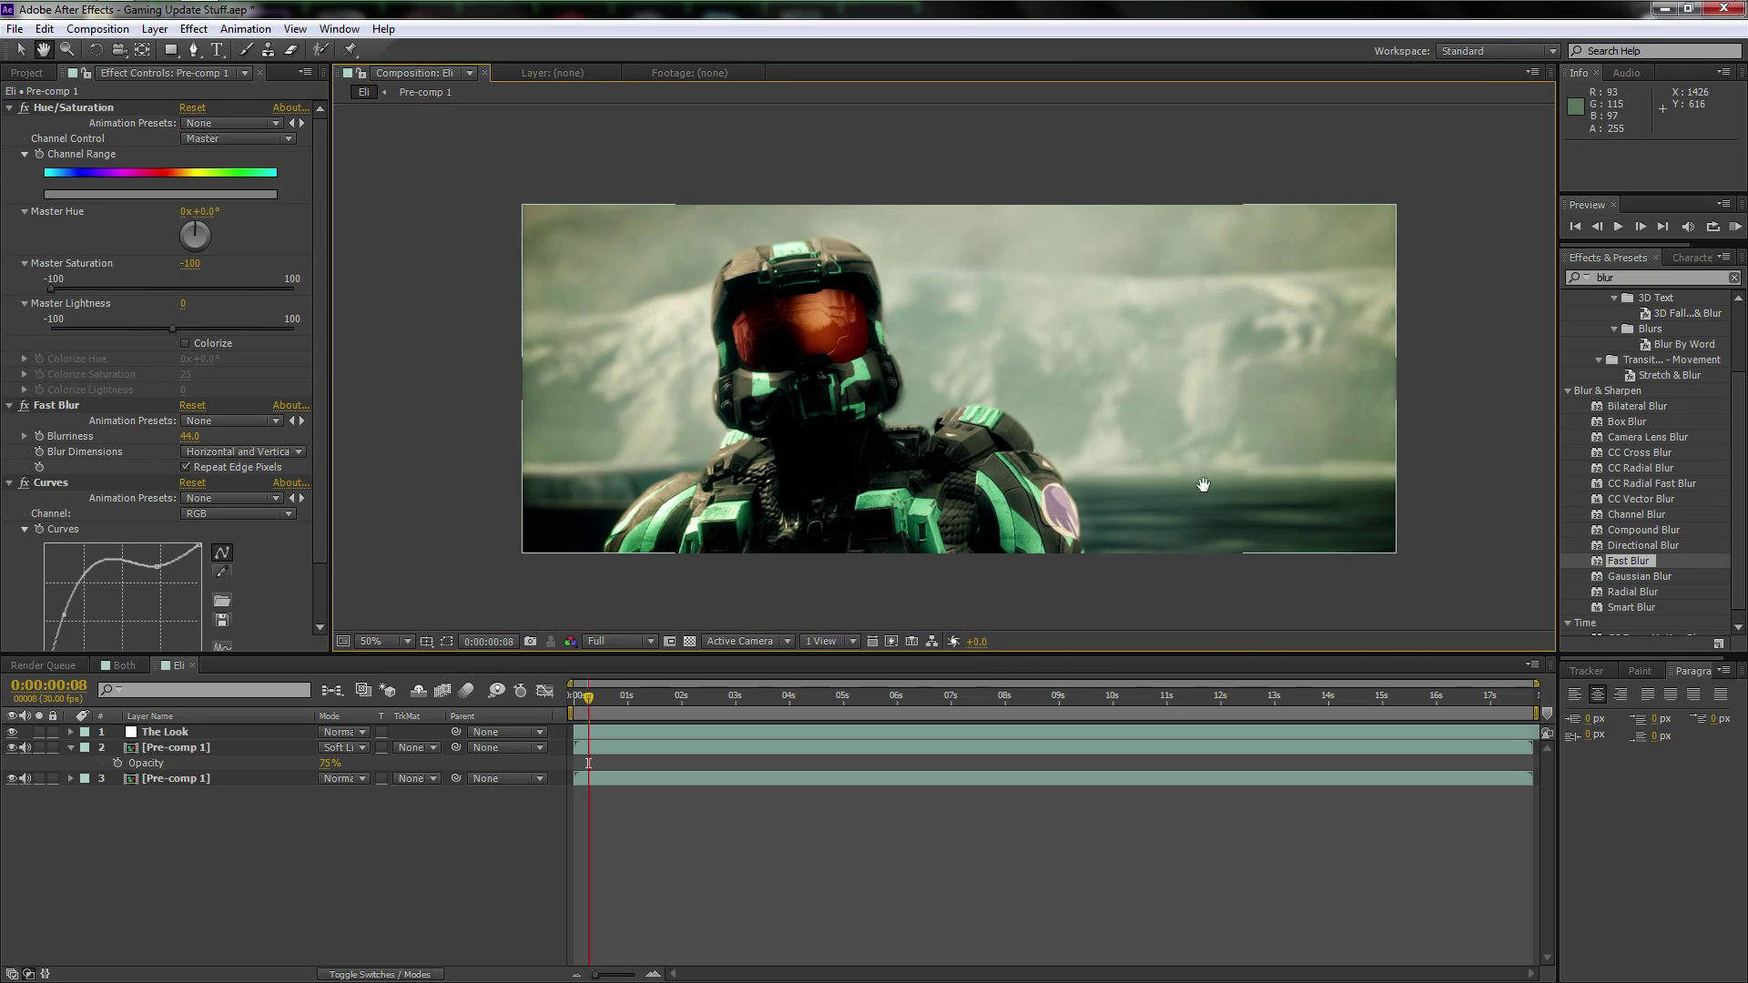
mouse_move(1202, 486)
left_mouse_down()
mouse_move(1130, 480)
mouse_move(1189, 481)
left_mouse_up()
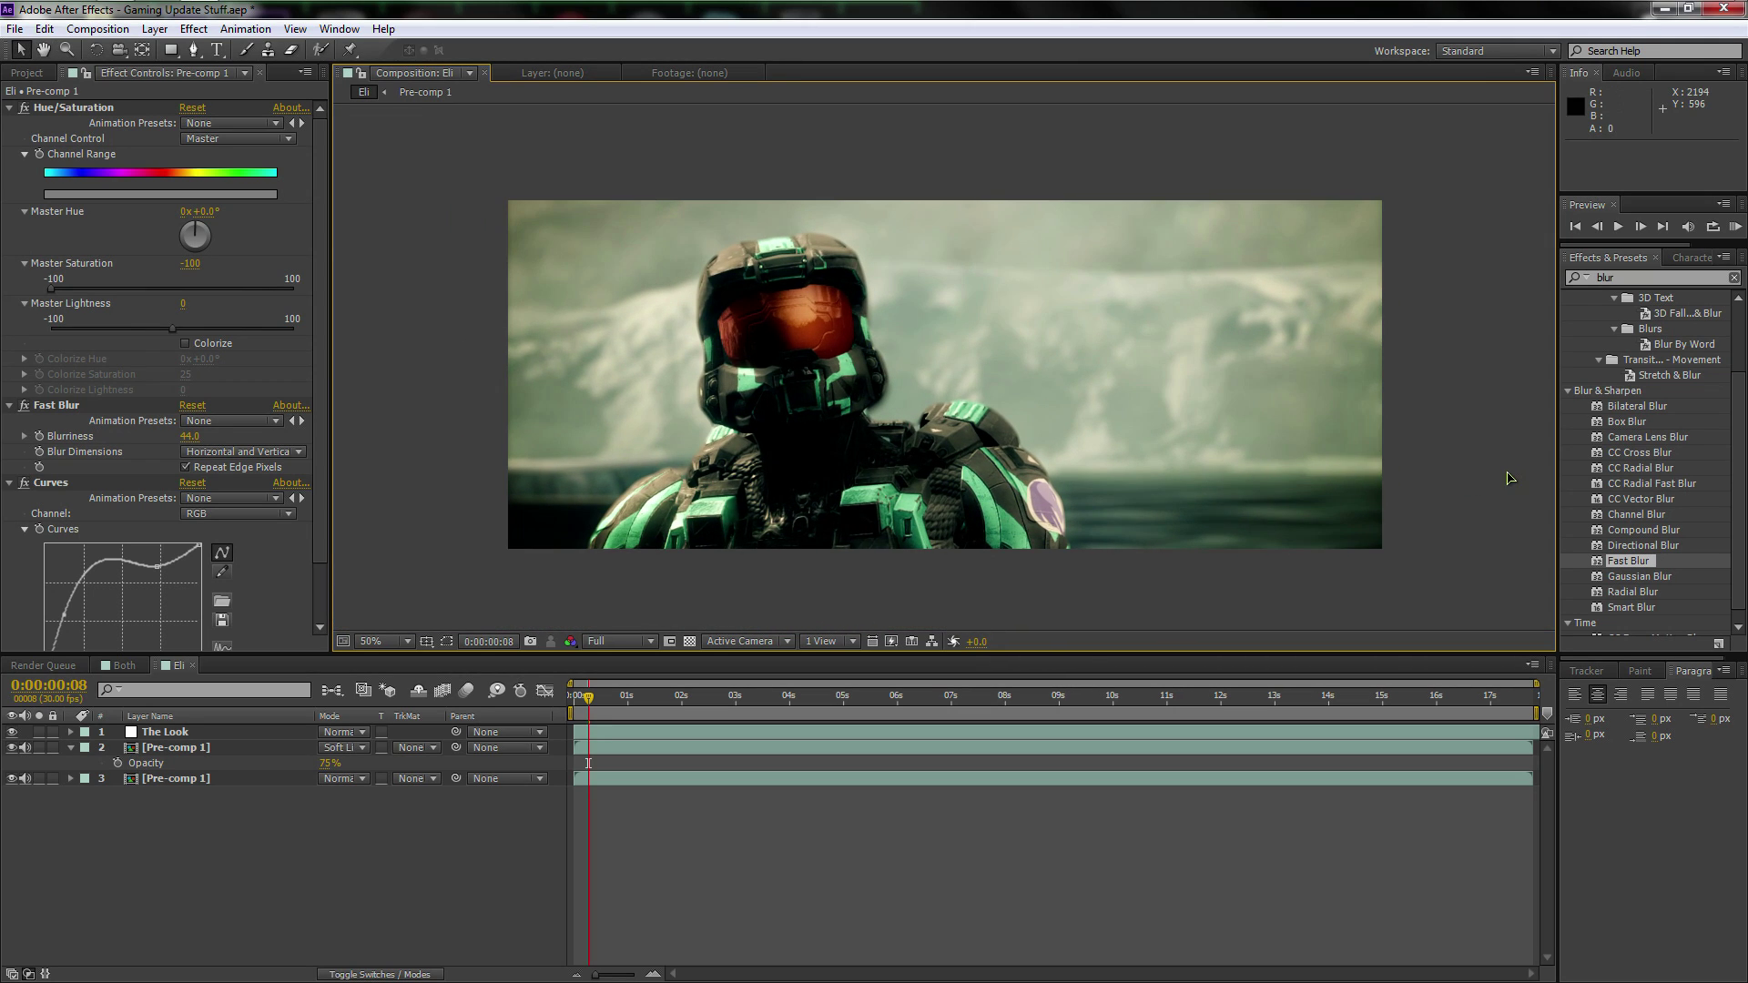